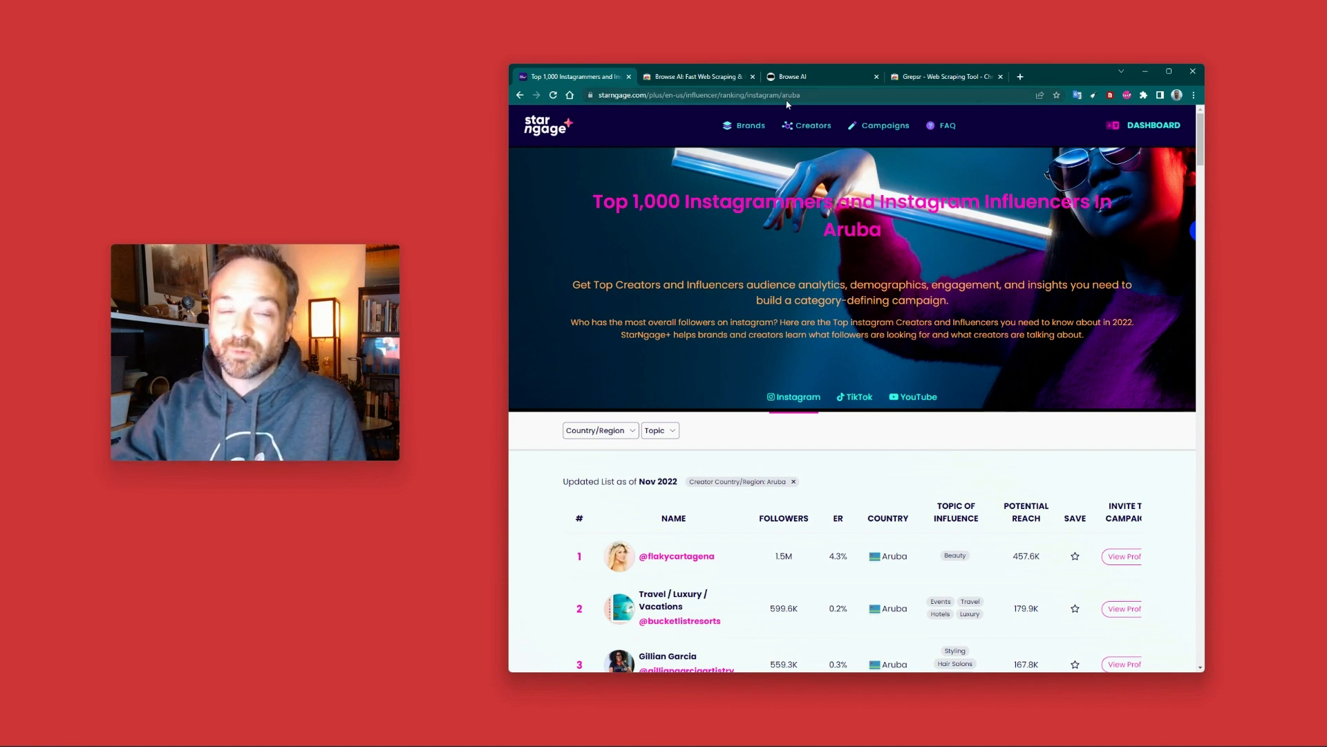
Step: Filter the StarNgage influencer ranking to Australia and switch the list from Instagram to TikTok
{"action": "mouse_move", "coordinate": [807, 125]}
{"action": "left_click", "coordinate": [638, 429]}
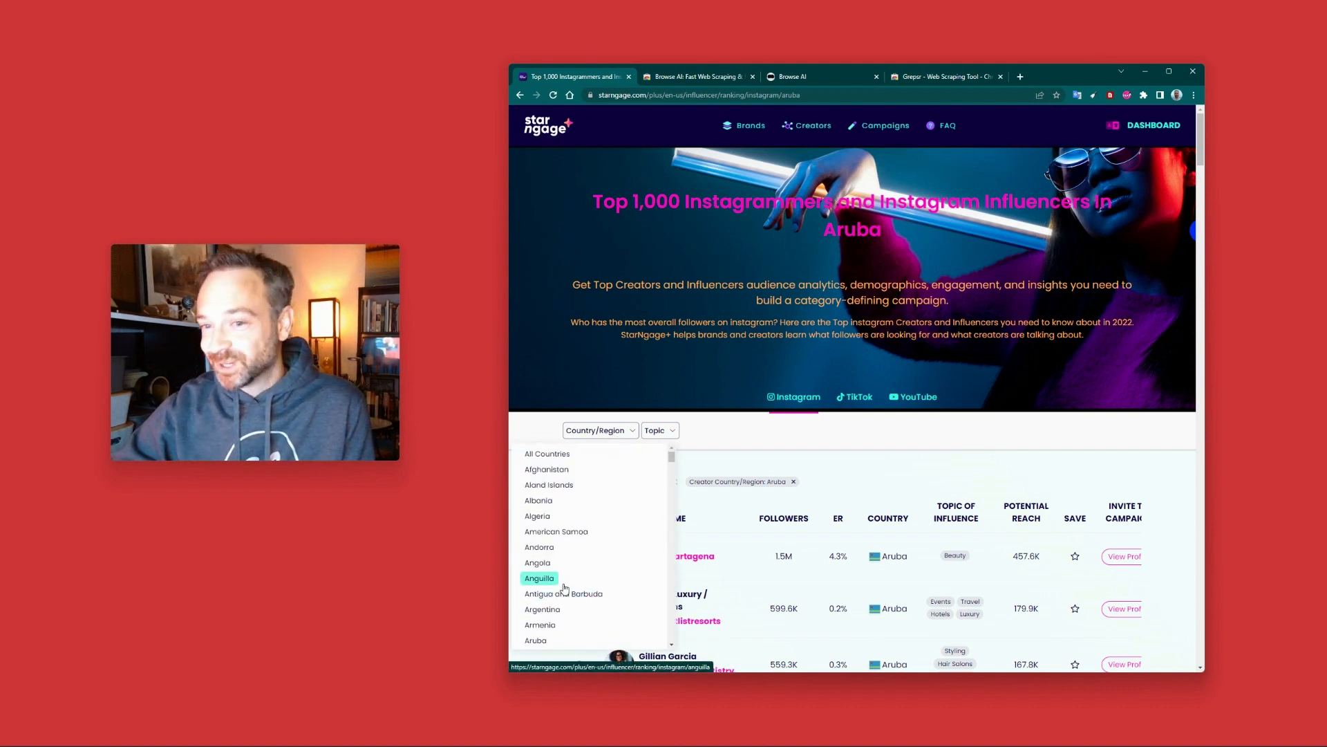
{"action": "scroll", "coordinate": [567, 587], "scroll_direction": "down", "scroll_amount": 2}
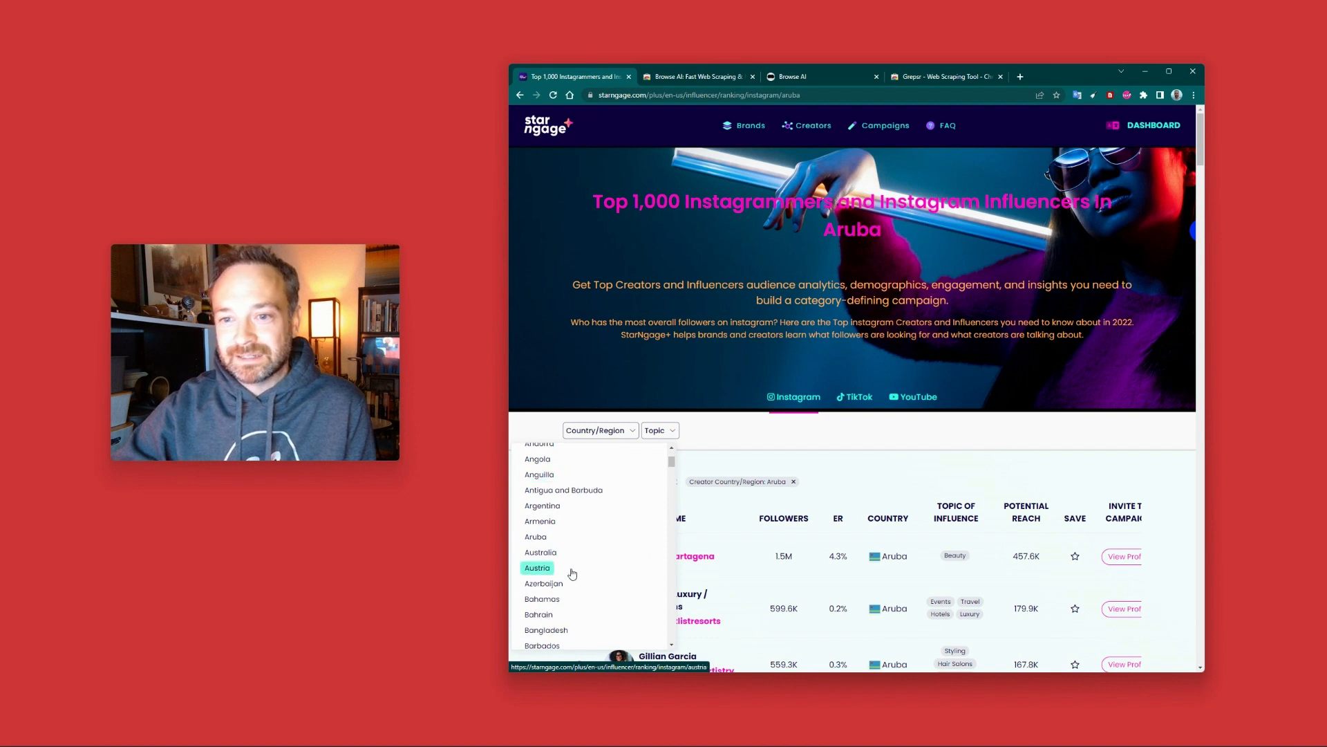
{"action": "left_click", "coordinate": [574, 554]}
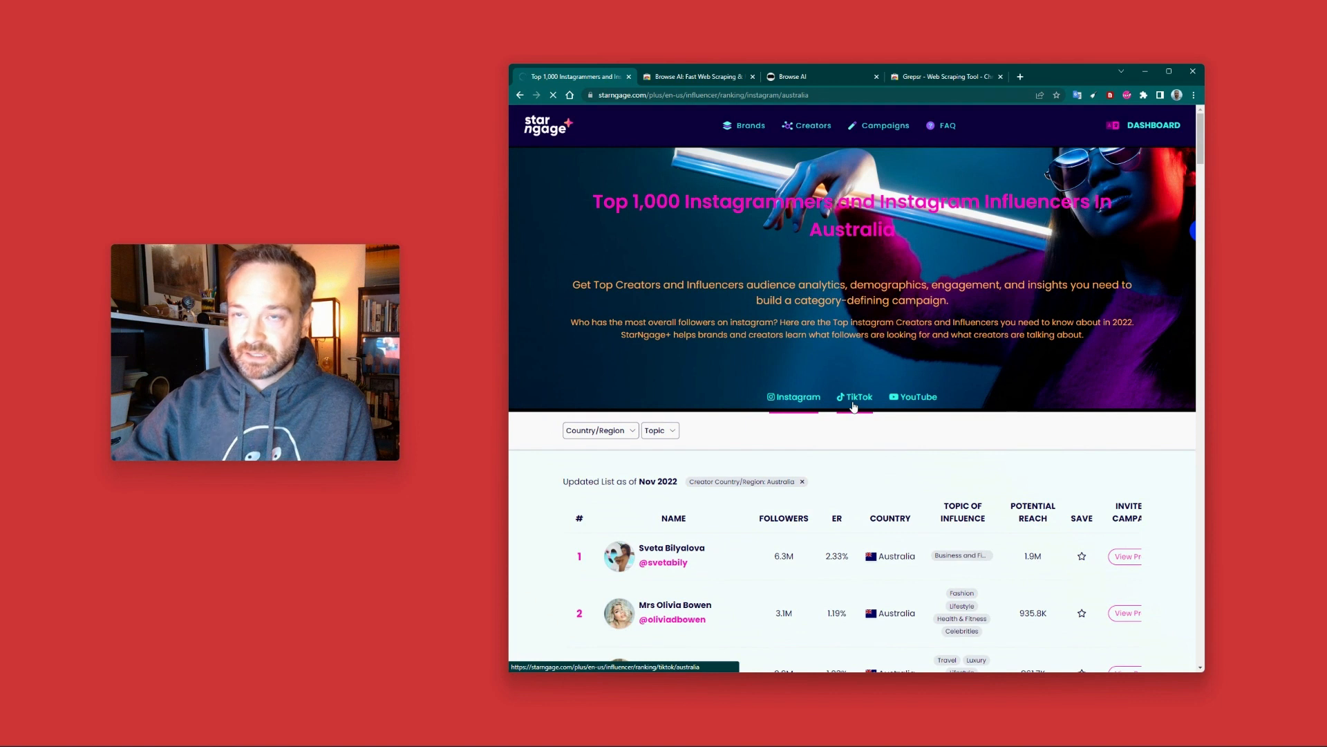
{"action": "left_click", "coordinate": [854, 407]}
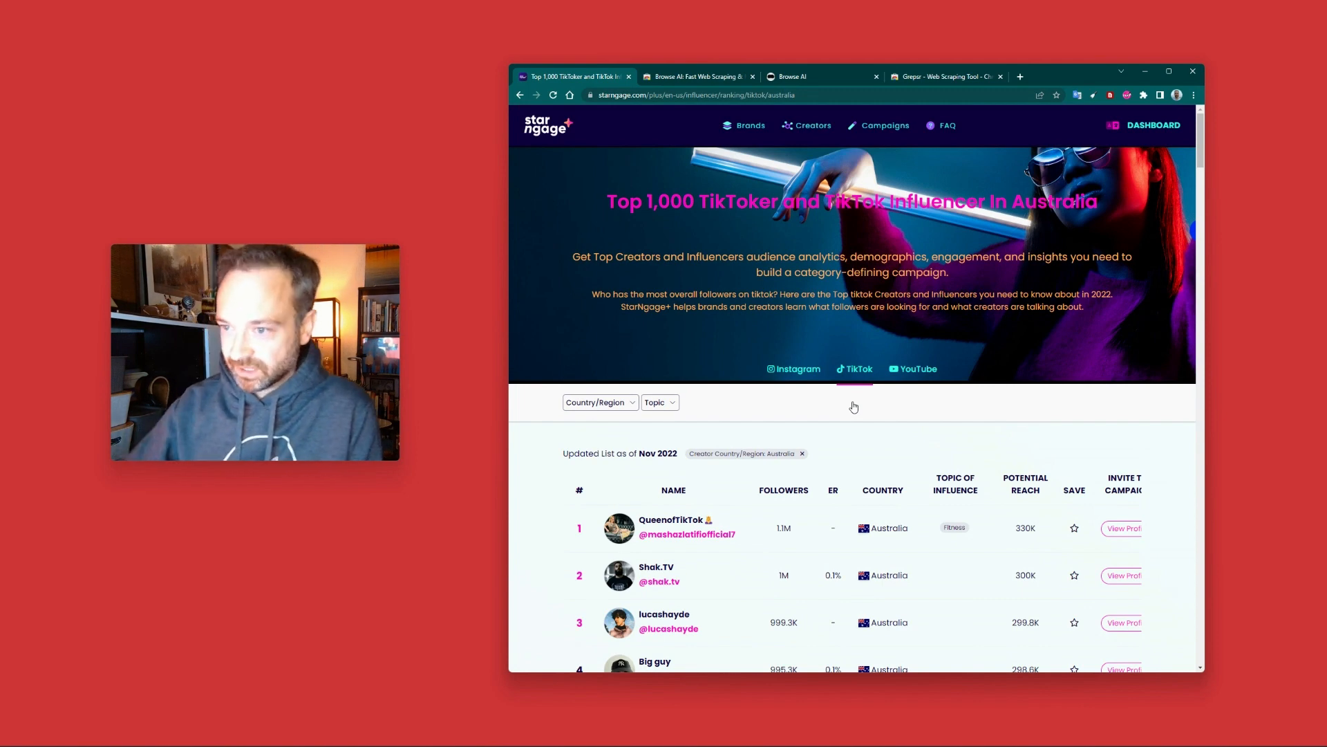
{"action": "scroll", "coordinate": [829, 422], "scroll_direction": "down", "scroll_amount": 3}
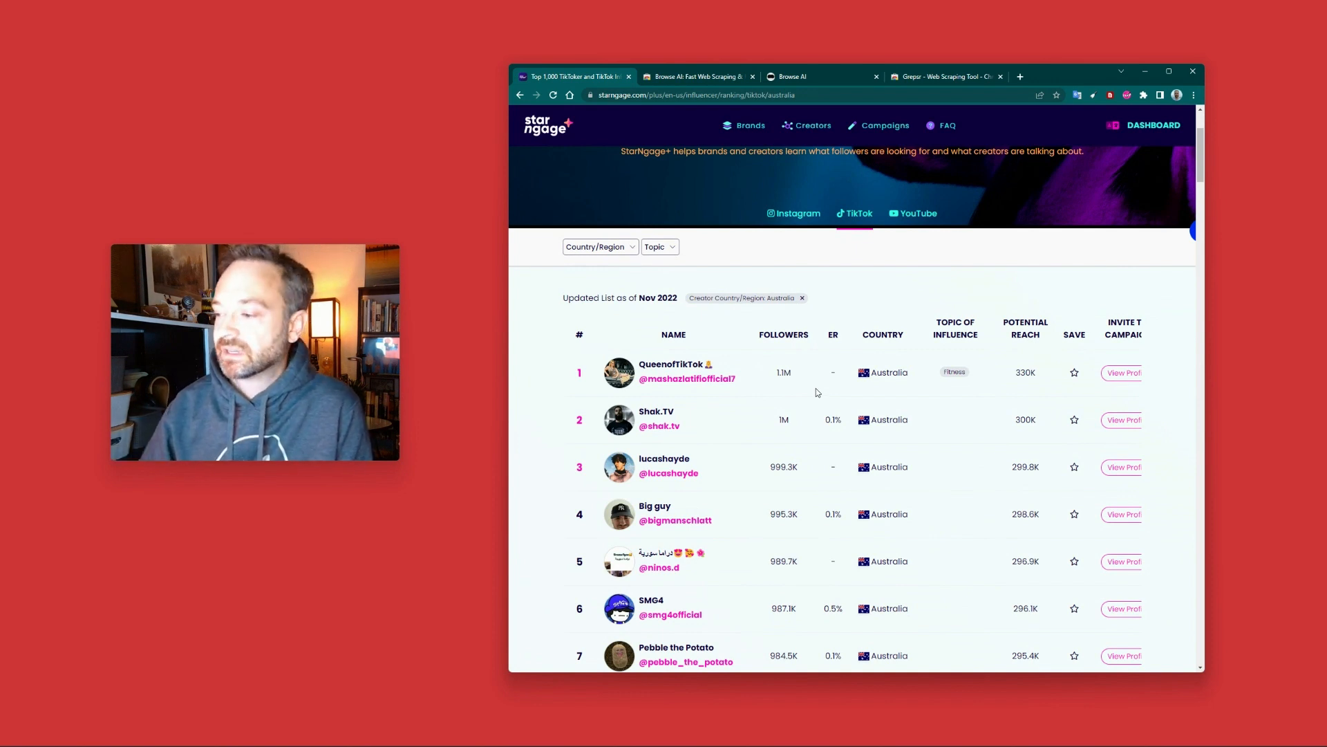
Step: Check the Browse AI extension's store page, its welcome page and its entry among the installed extensions
{"action": "left_click", "coordinate": [704, 78]}
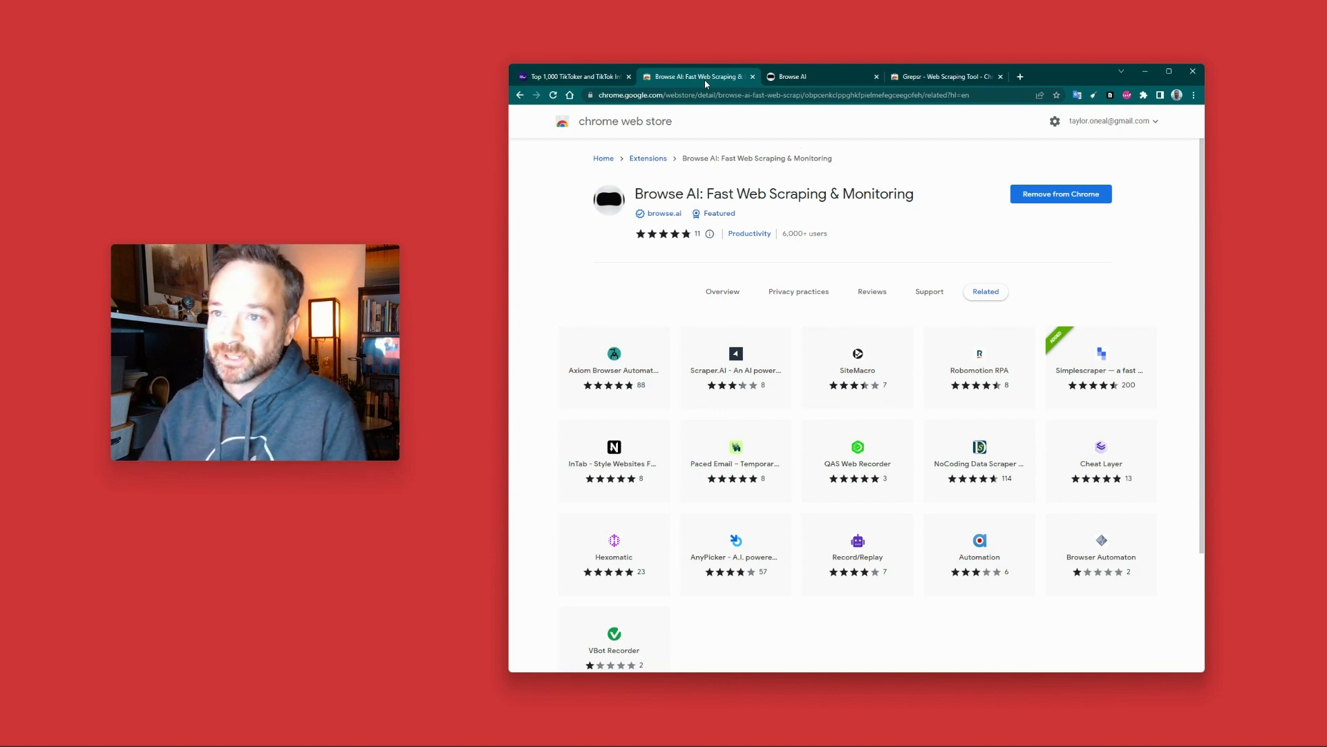
{"action": "left_click", "coordinate": [812, 80]}
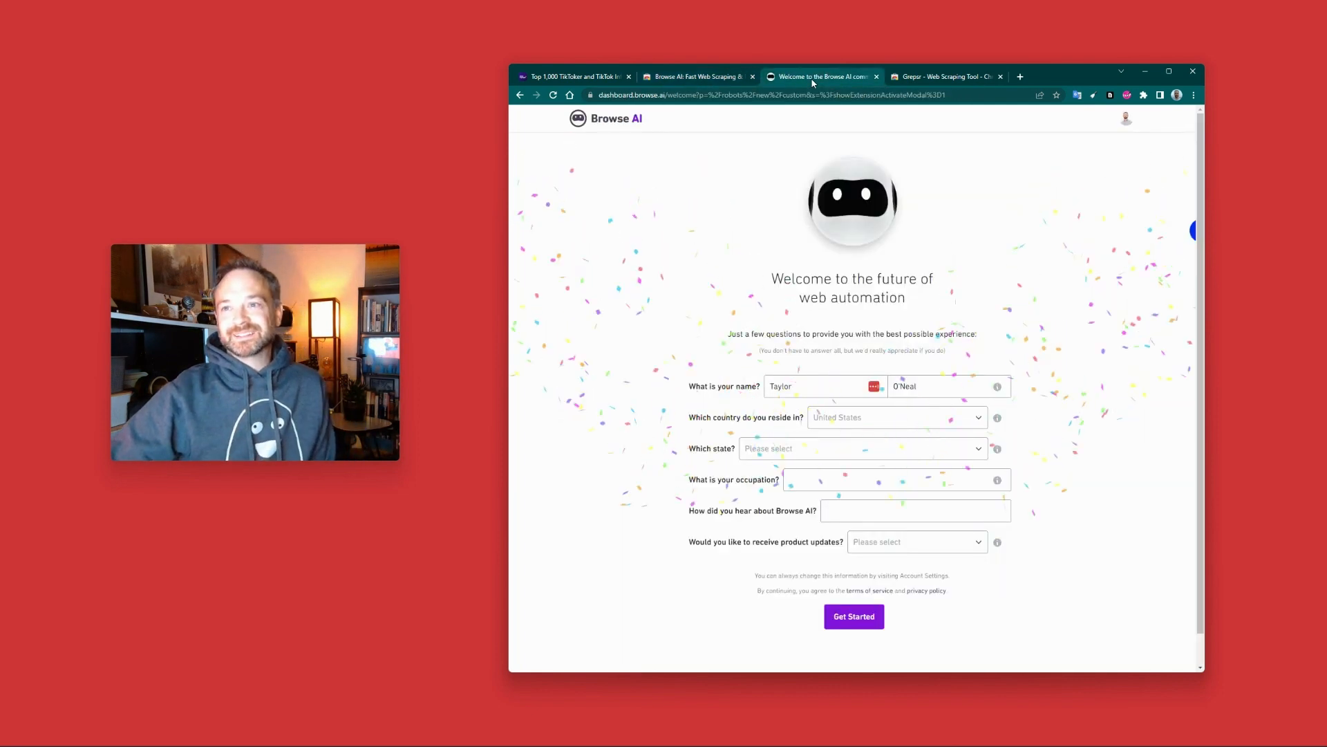
{"action": "left_click", "coordinate": [700, 84]}
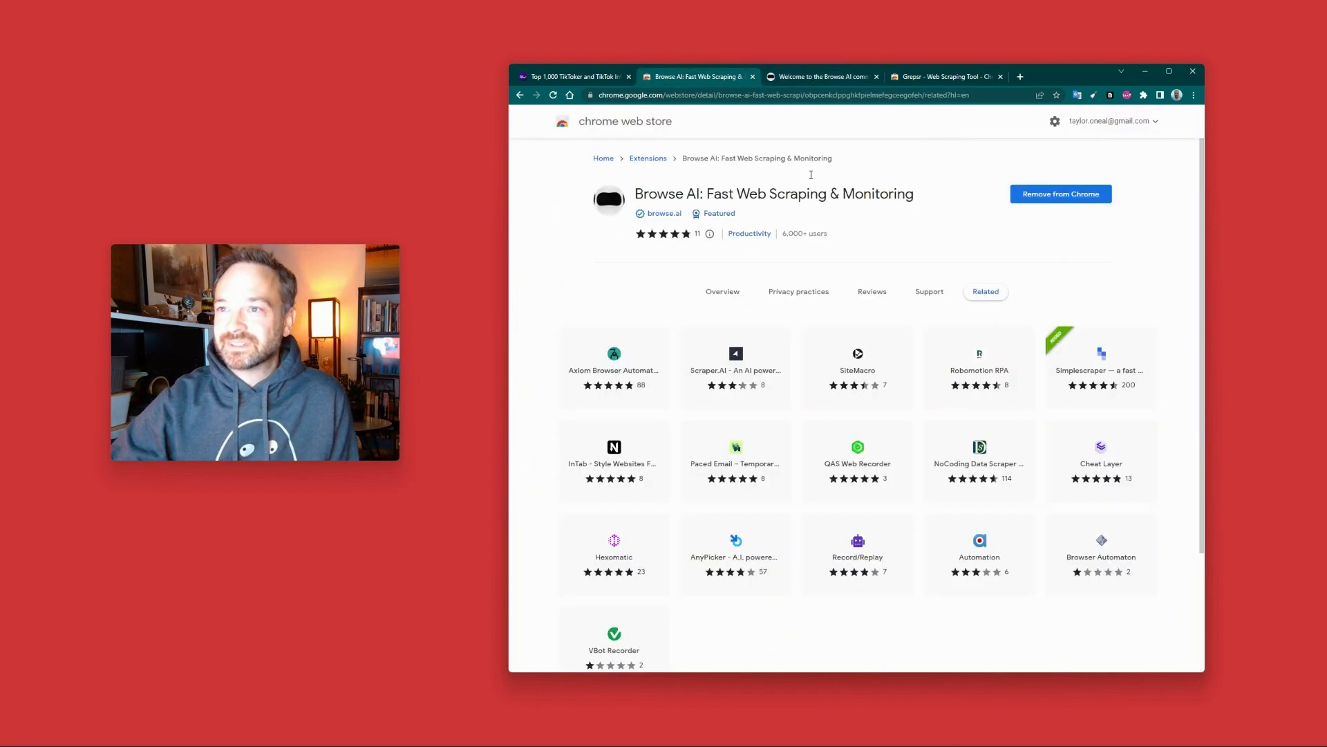
{"action": "left_click", "coordinate": [1143, 96]}
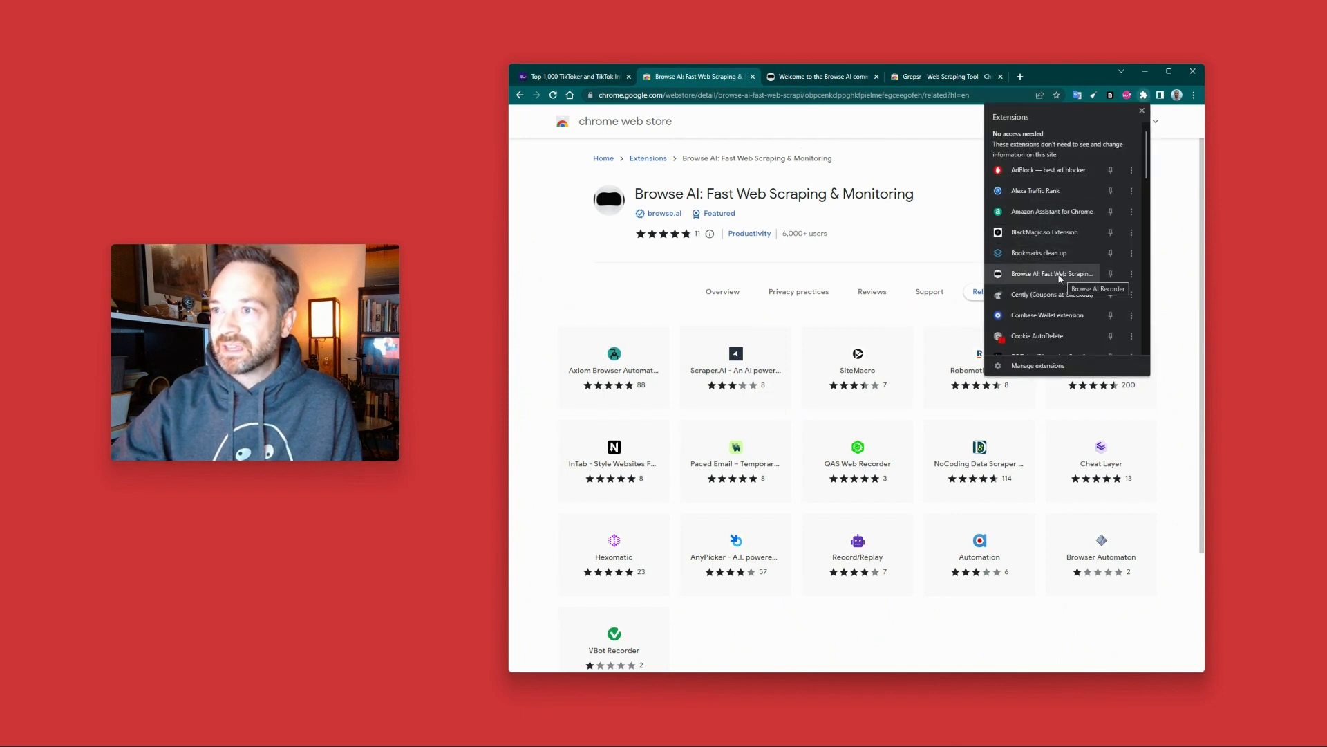
{"action": "left_click", "coordinate": [891, 230]}
Step: Activate the Browse AI extension from the TikTok ranking page and choose Extract Structured Data for the new robot
{"action": "left_click", "coordinate": [575, 76]}
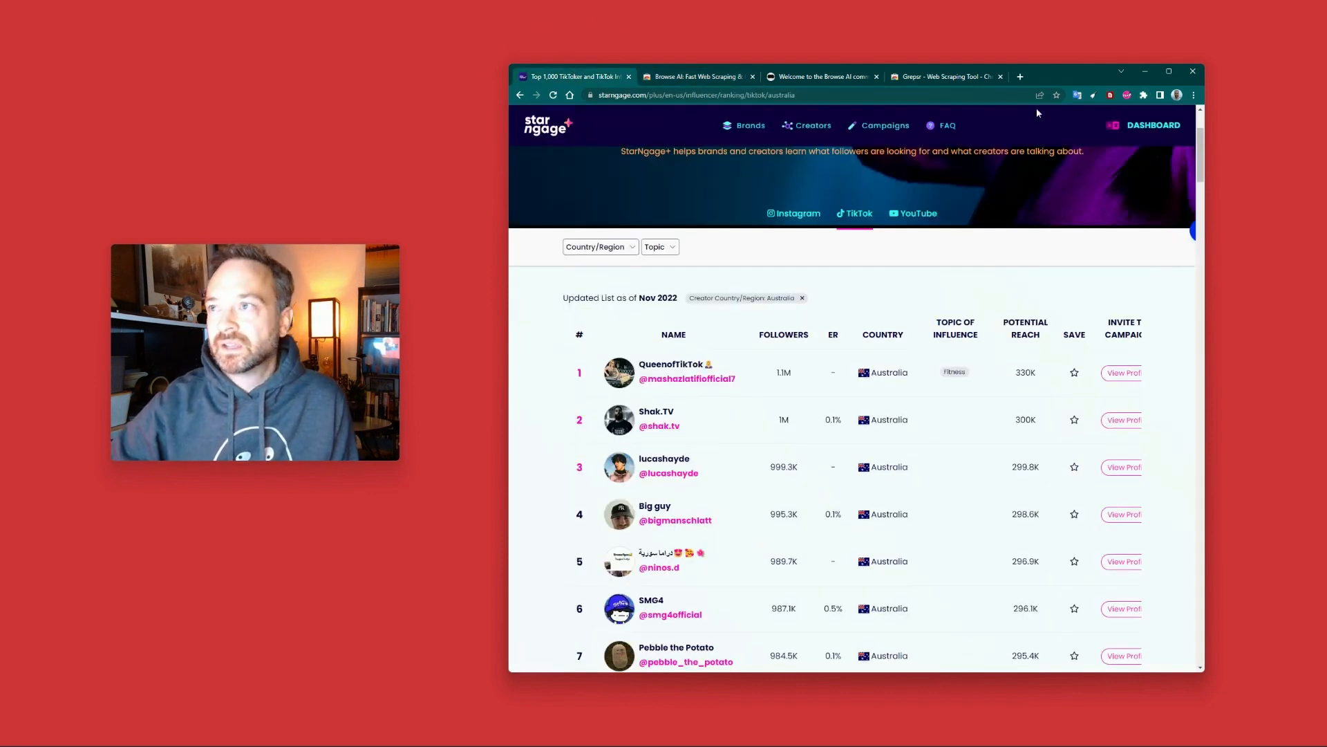
{"action": "left_click", "coordinate": [1144, 95]}
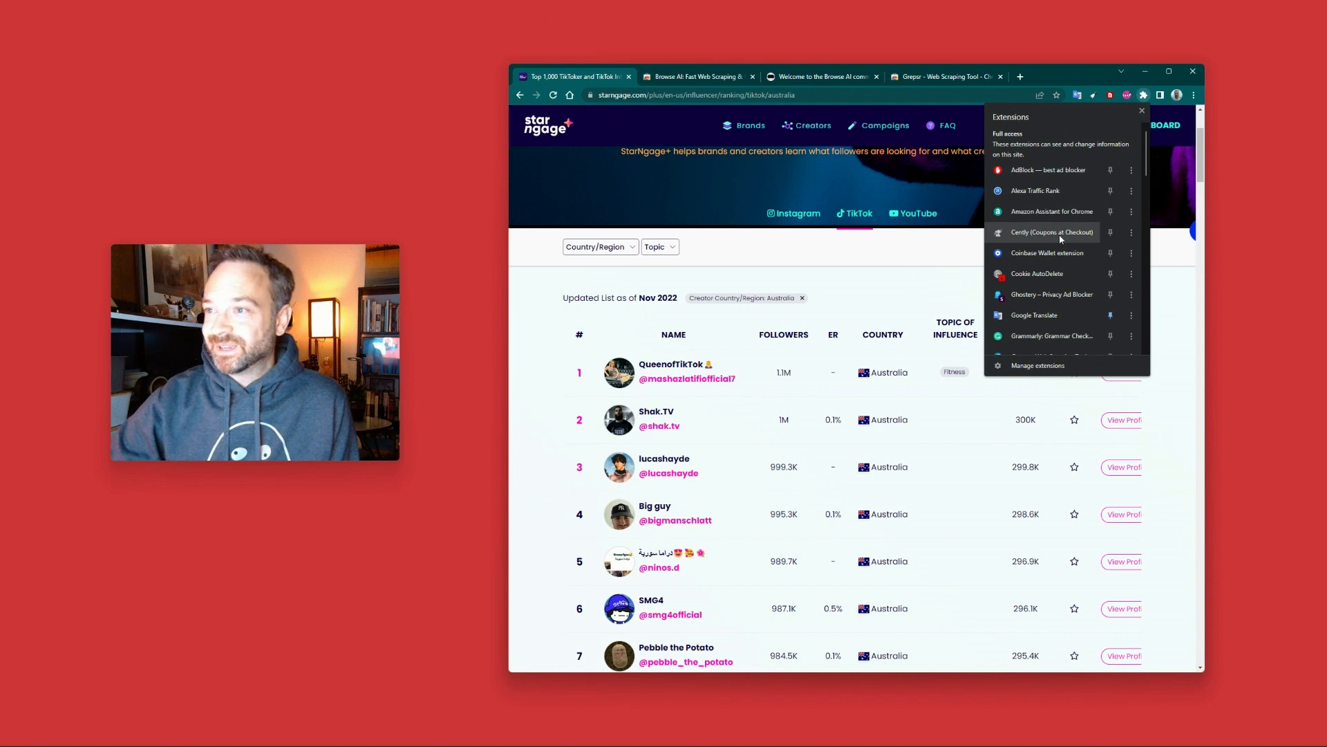
{"action": "scroll", "coordinate": [1062, 238], "scroll_direction": "down", "scroll_amount": 5}
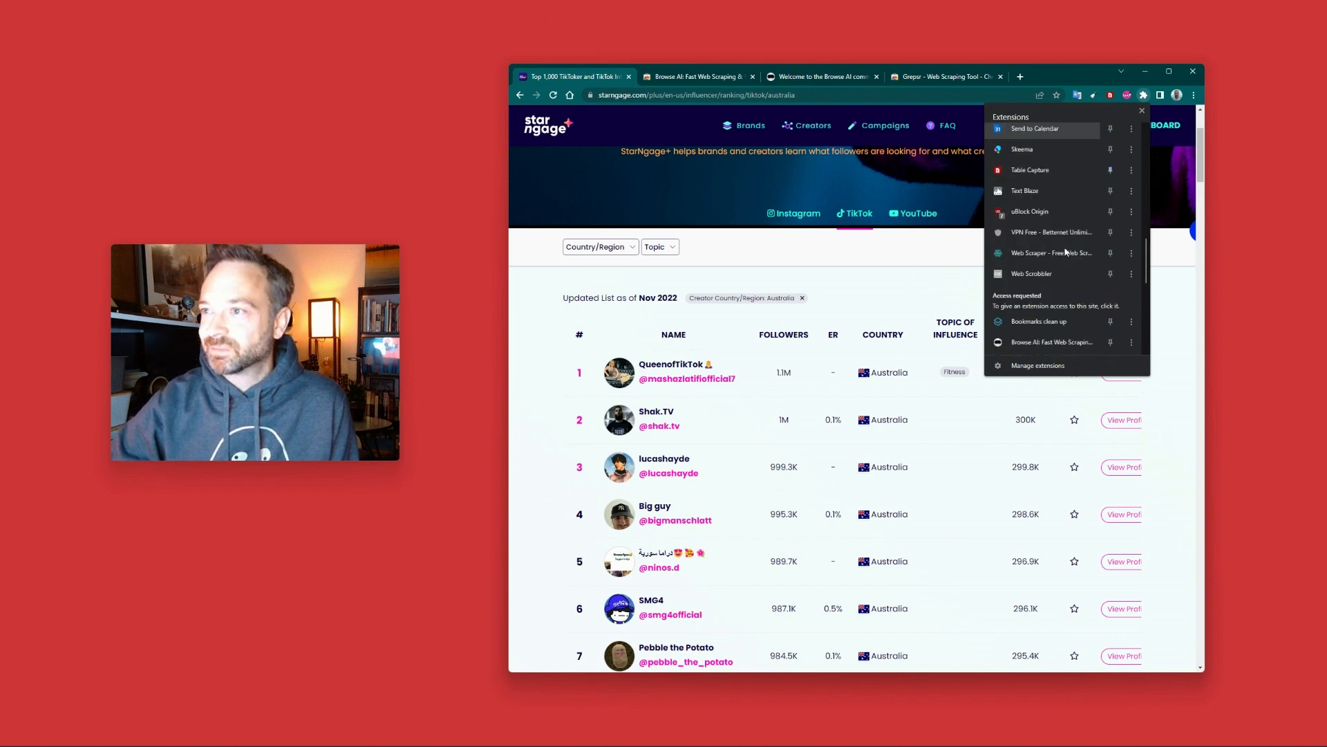
{"action": "scroll", "coordinate": [1066, 253], "scroll_direction": "down", "scroll_amount": 2}
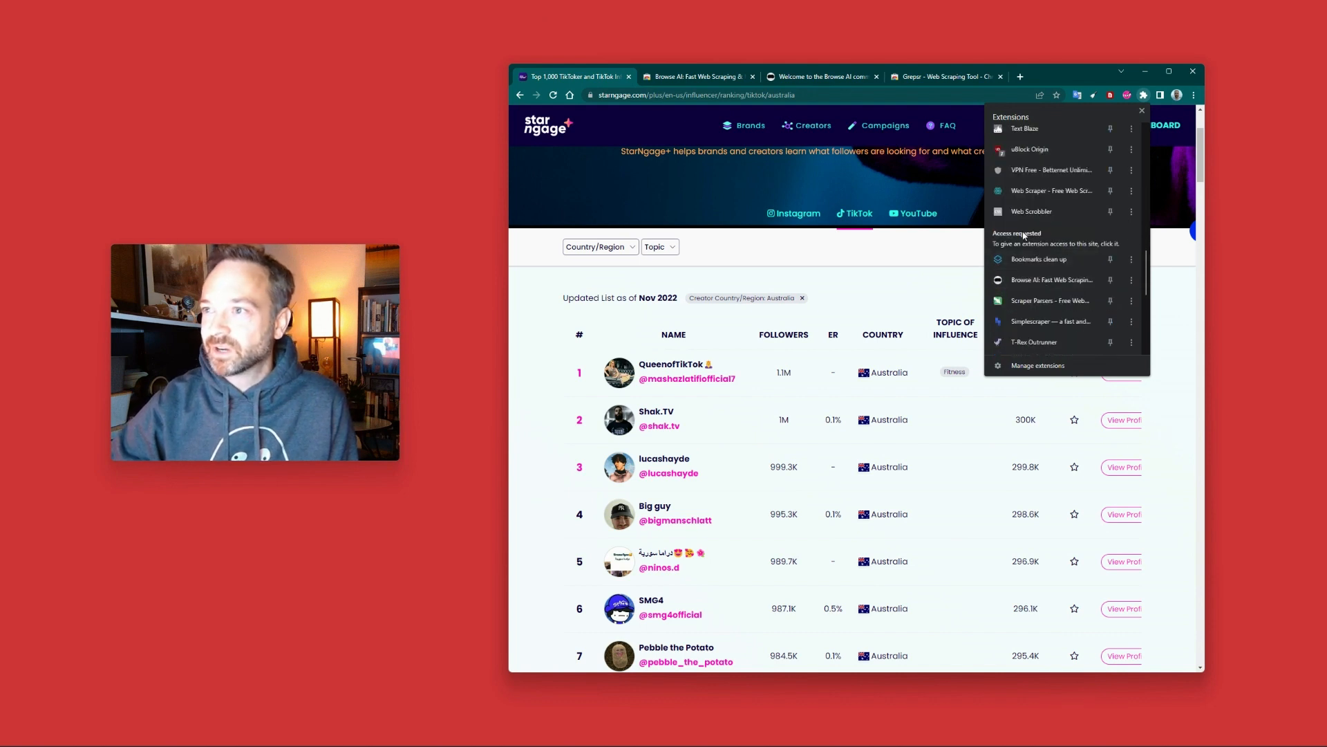
{"action": "left_click", "coordinate": [1051, 279]}
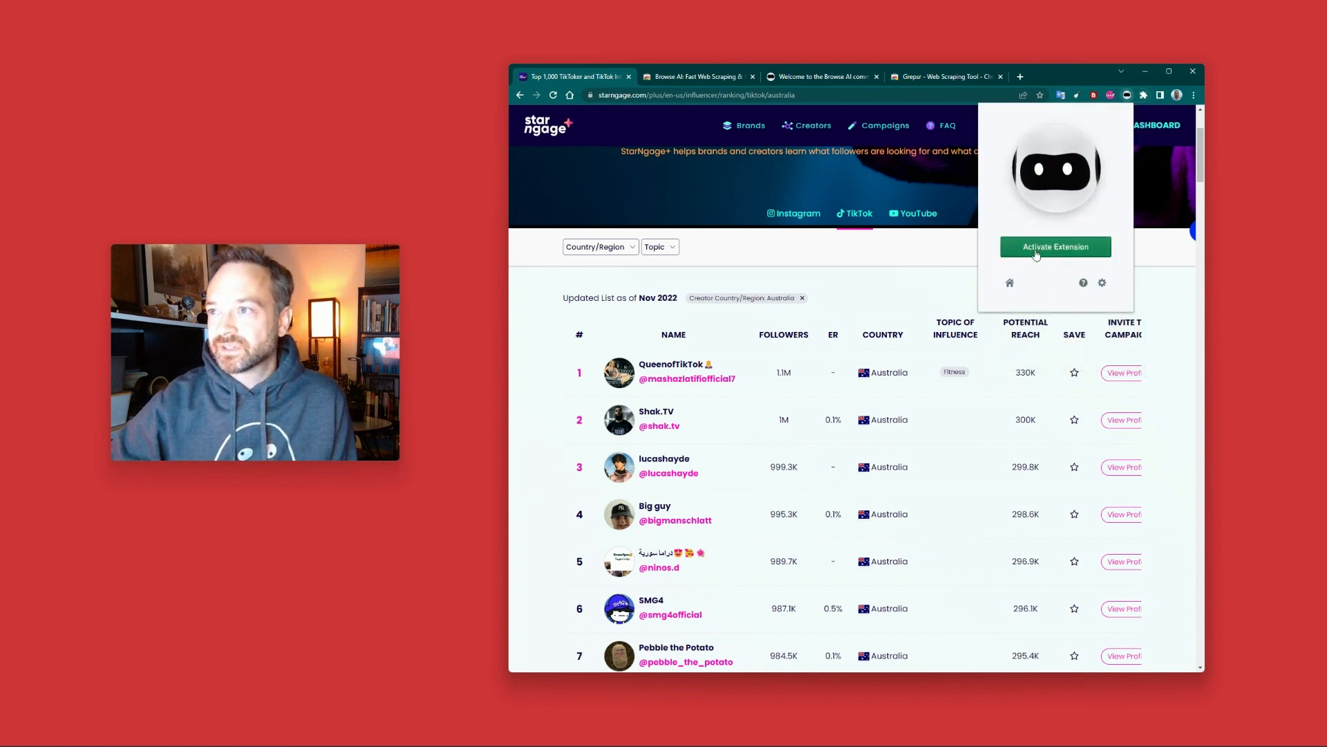
{"action": "left_click", "coordinate": [1035, 250]}
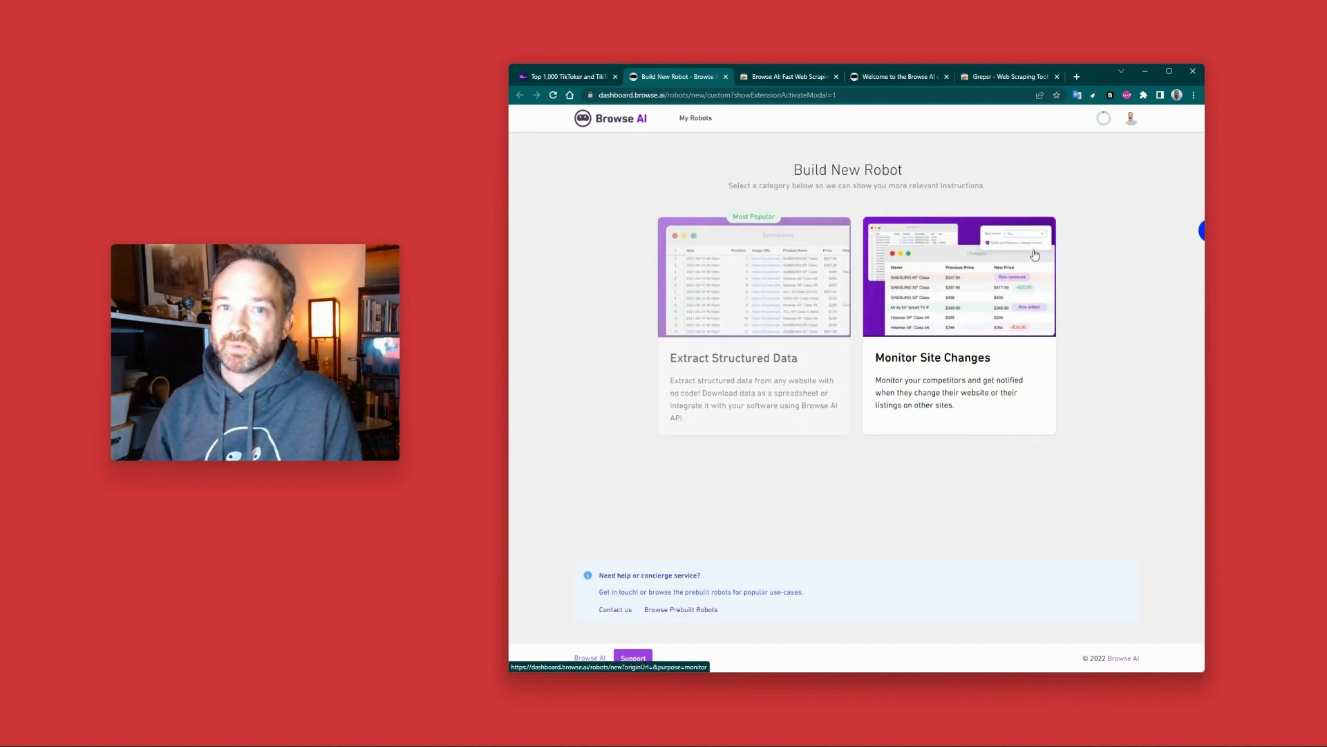
{"action": "left_click", "coordinate": [728, 315]}
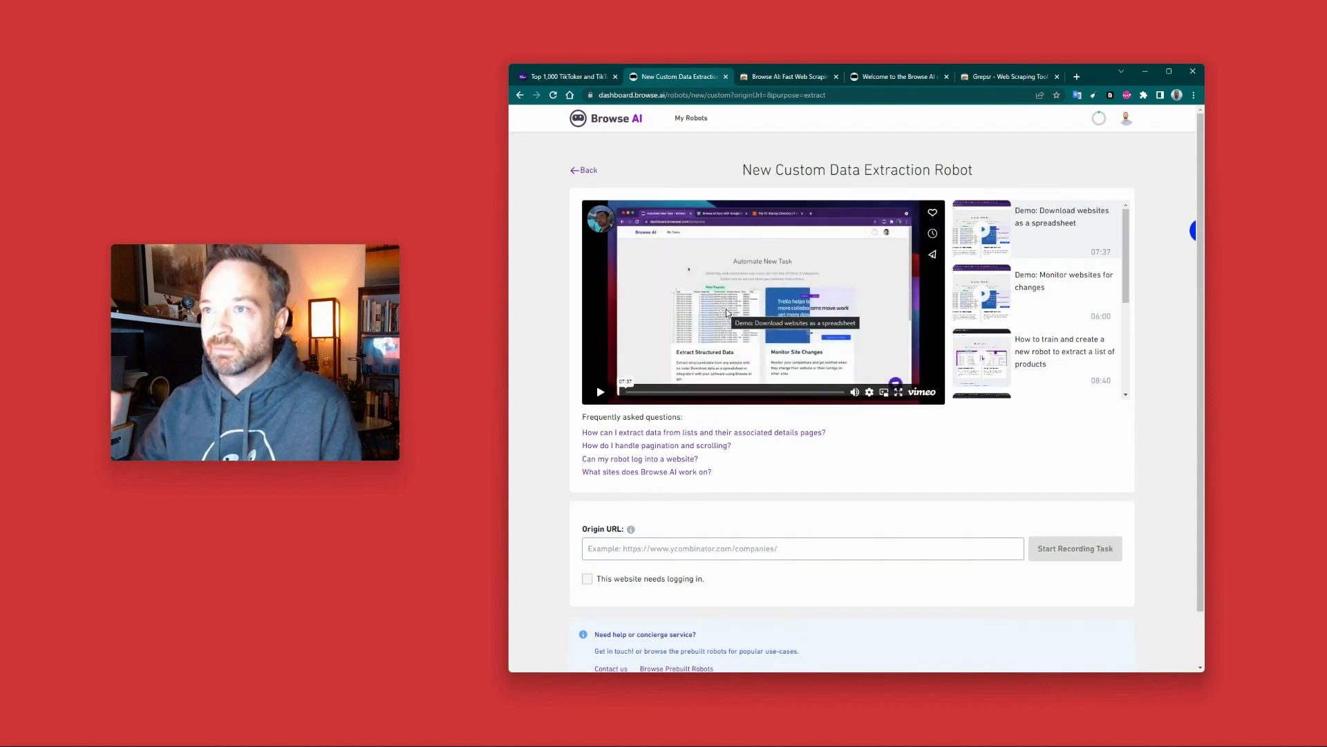
Step: Copy the TikTok Australia ranking page's address and enter it as the new extraction robot's Origin URL
{"action": "left_click", "coordinate": [584, 77]}
{"action": "left_click", "coordinate": [663, 99]}
{"action": "key", "text": "ctrl+c"}
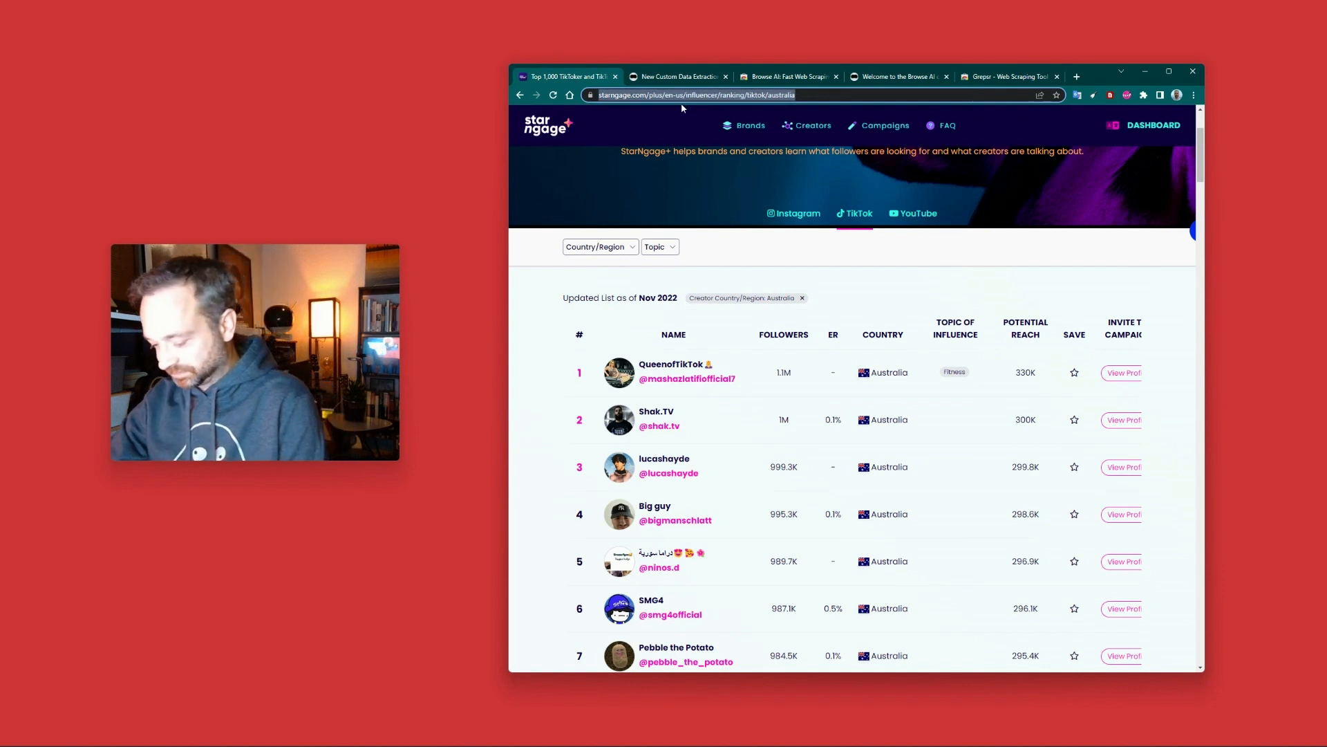
{"action": "key", "text": "BackSpace"}
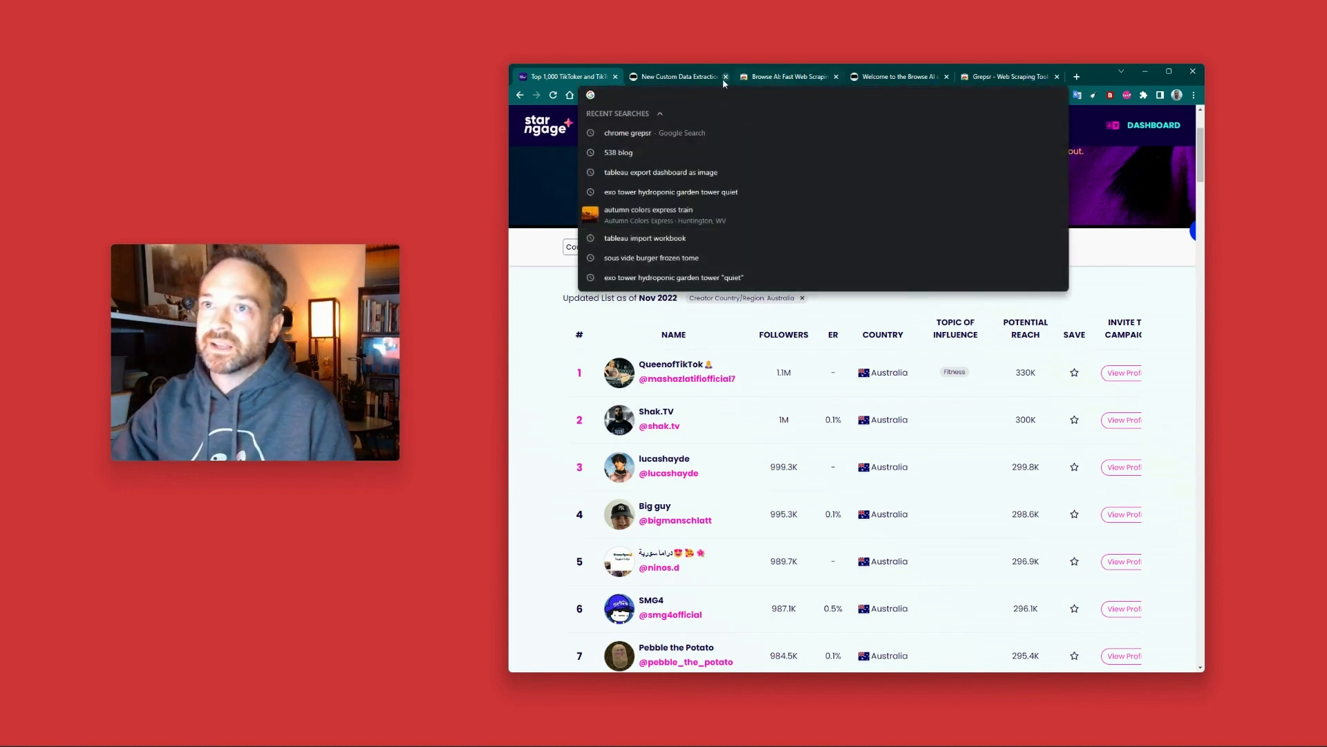
{"action": "left_click", "coordinate": [782, 80]}
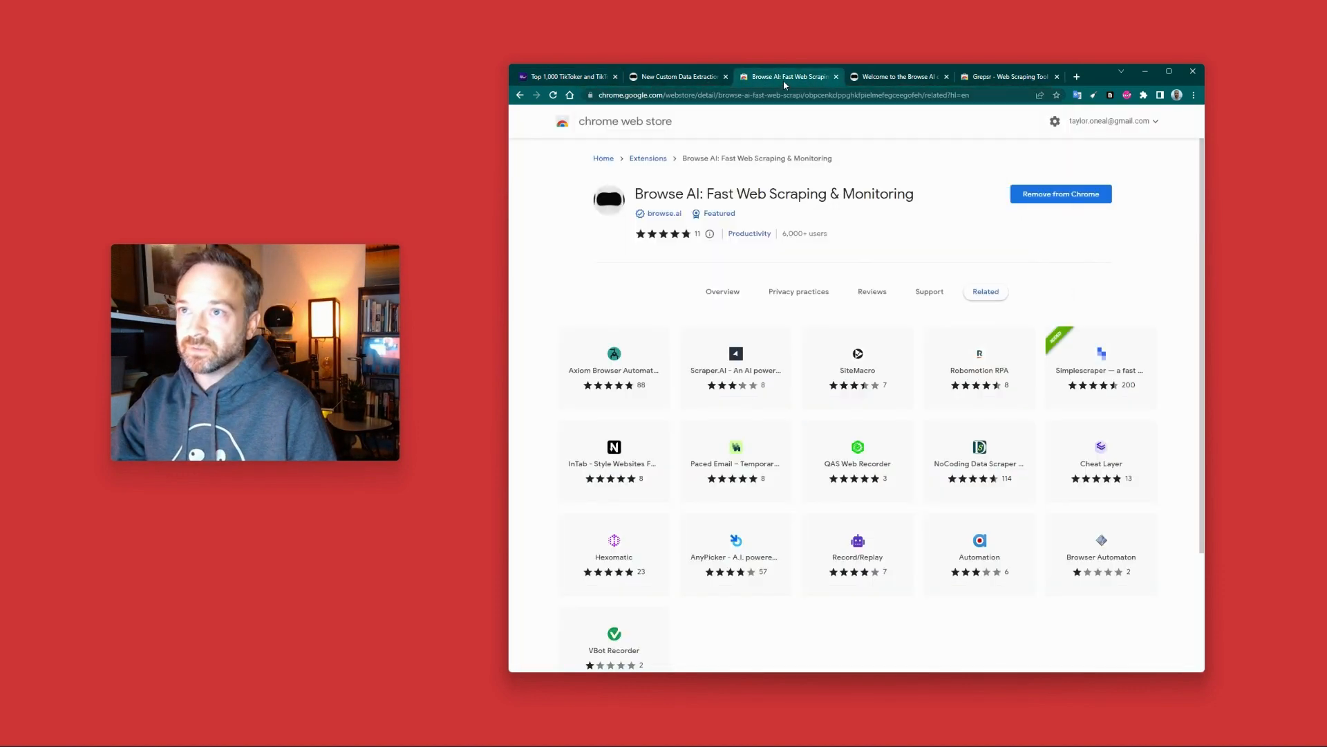
{"action": "left_click", "coordinate": [651, 79]}
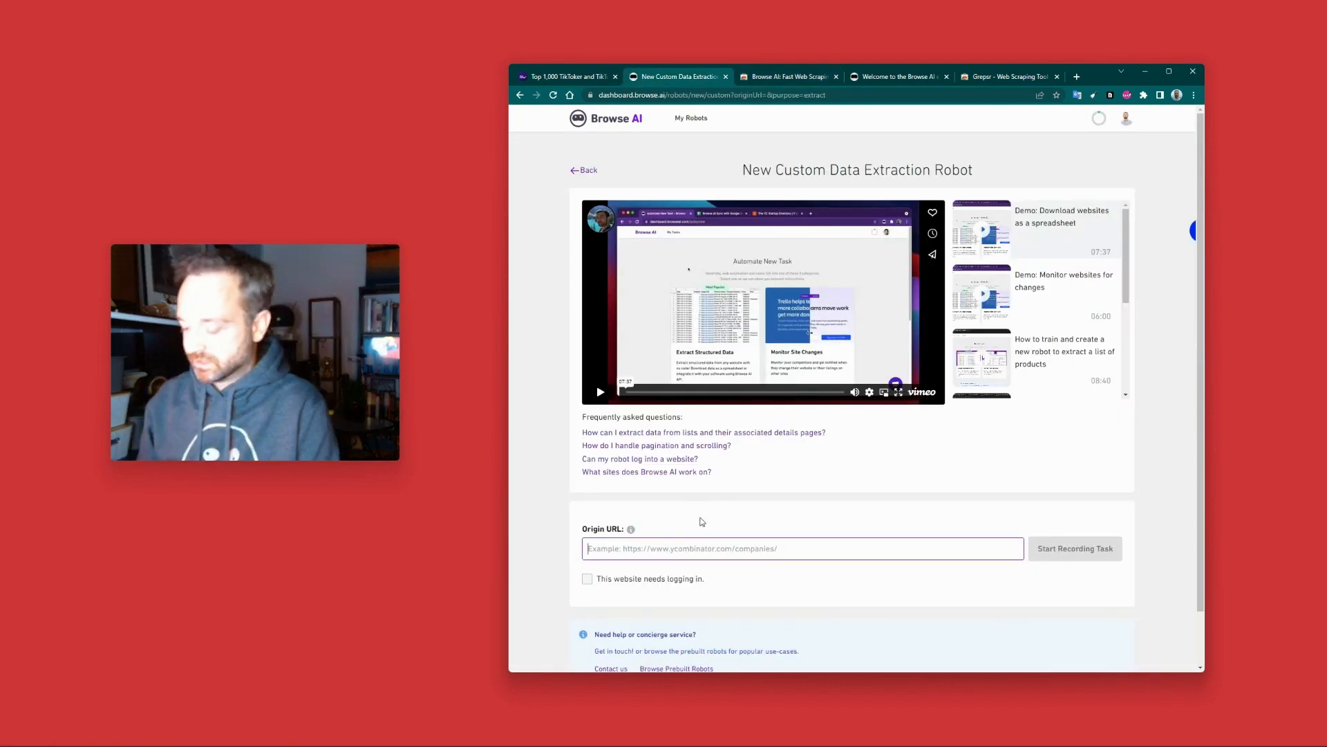
{"action": "key", "text": "ctrl+v"}
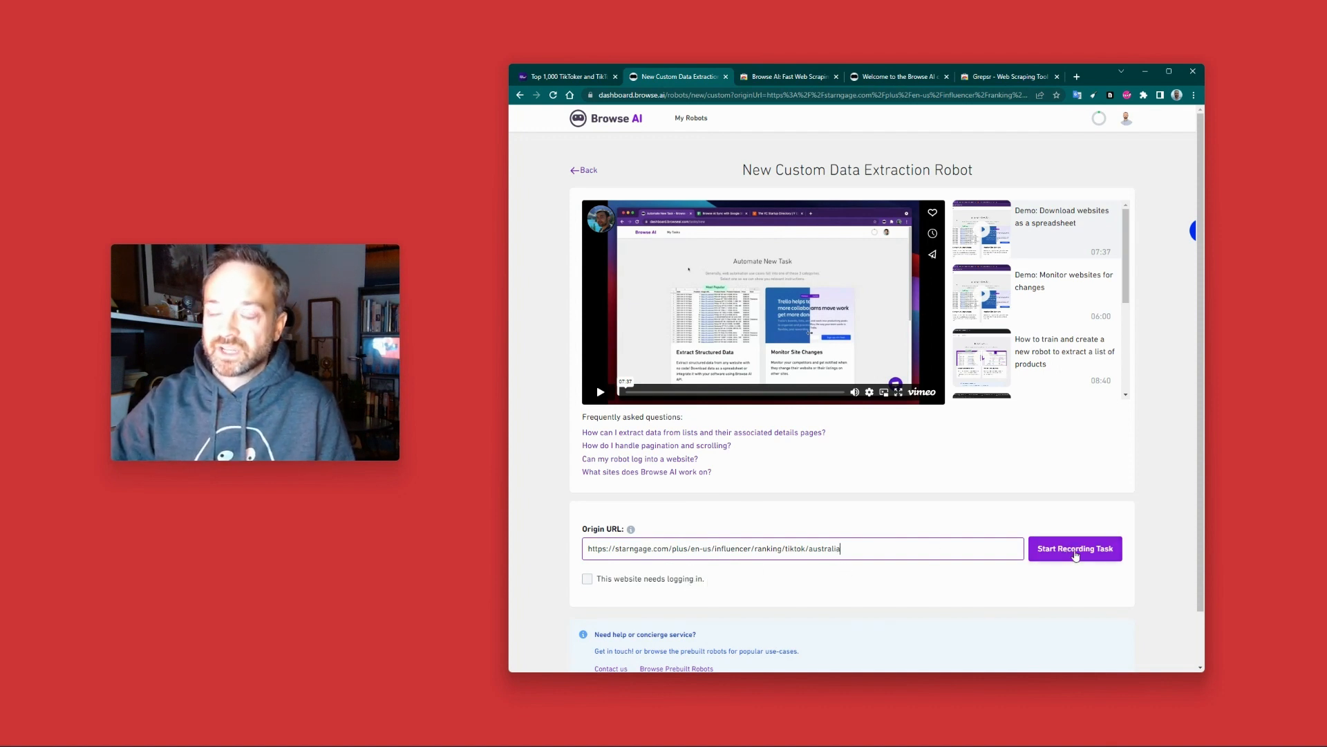
Step: Grant the Browse AI extension permission to record actions and allow it in Incognito
{"action": "left_click", "coordinate": [1076, 554]}
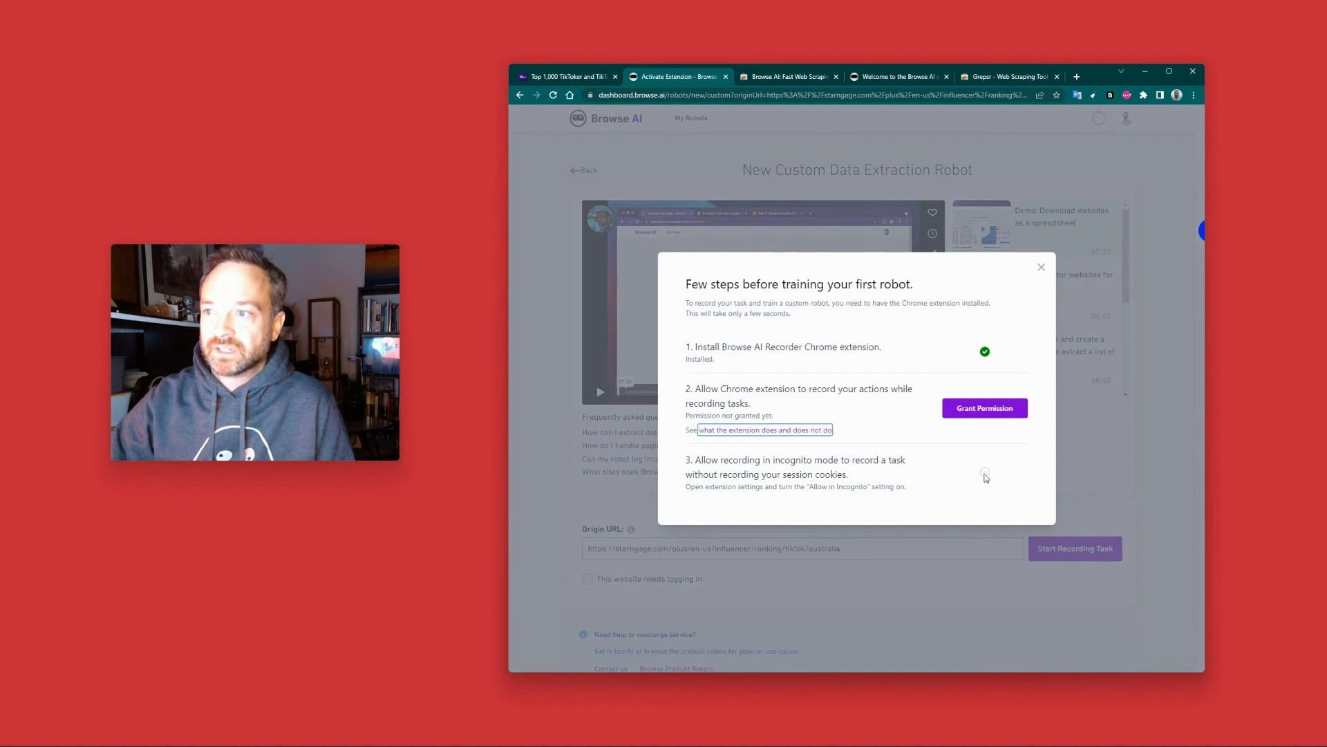
{"action": "left_click", "coordinate": [980, 414]}
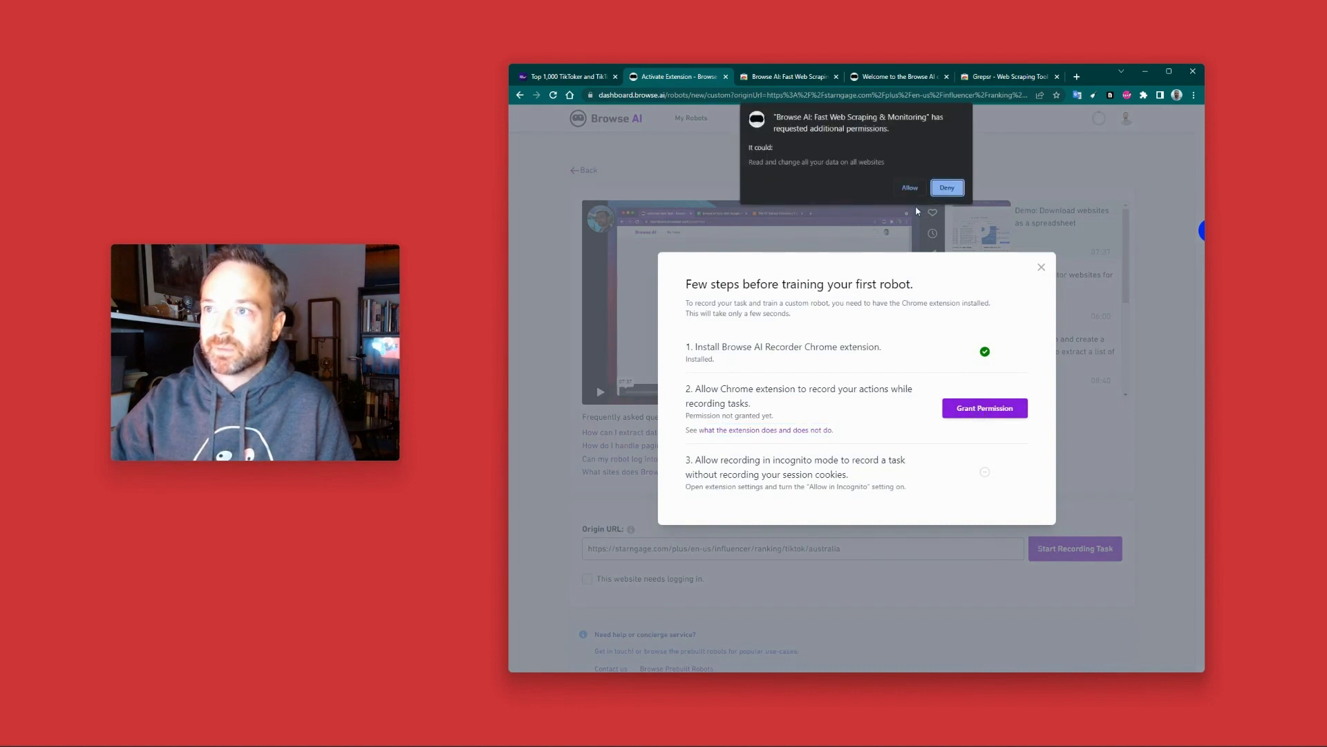
{"action": "left_click", "coordinate": [908, 188]}
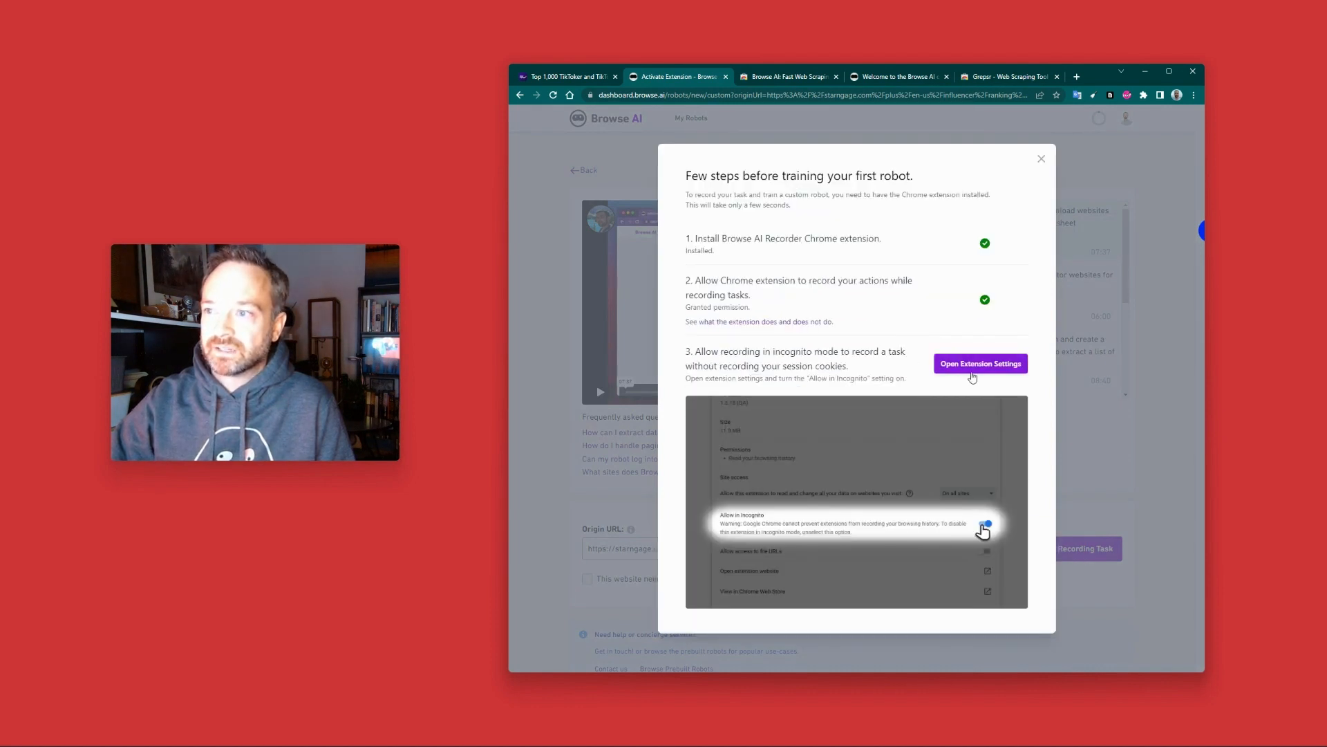
{"action": "left_click", "coordinate": [973, 371]}
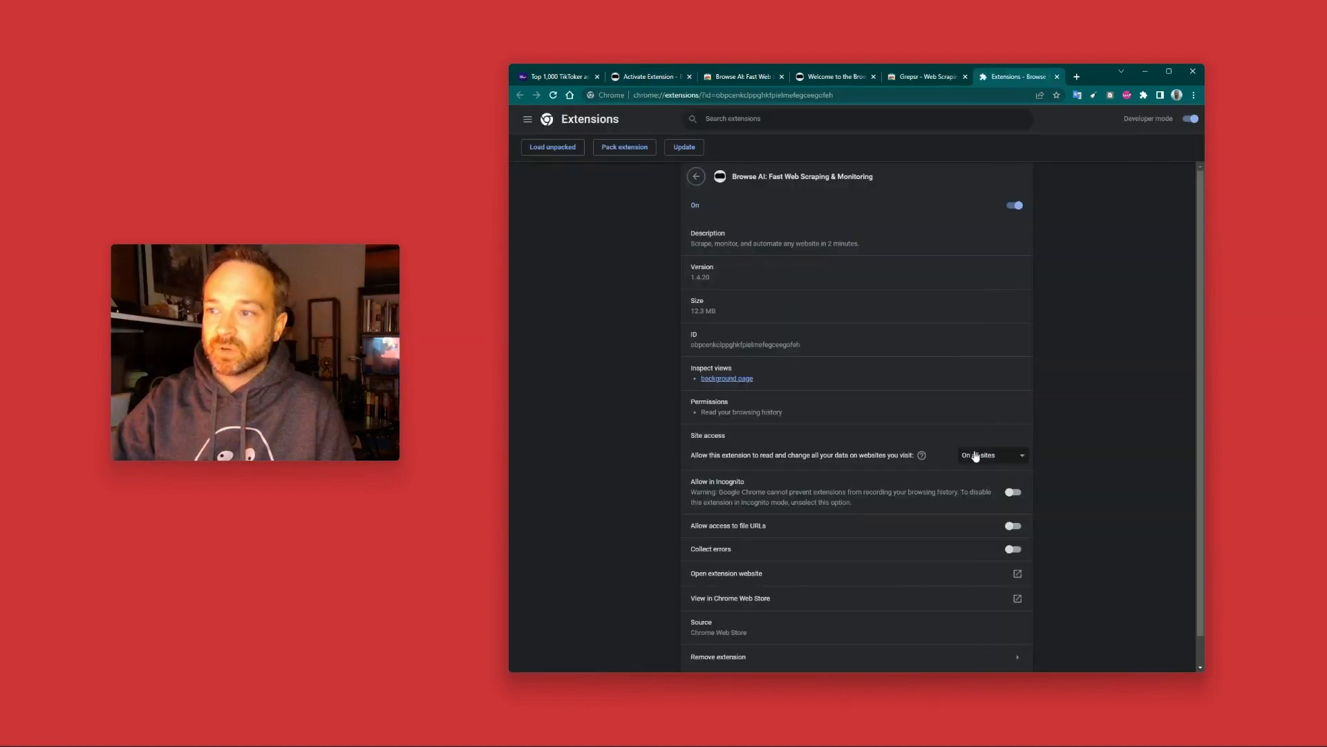
{"action": "left_click", "coordinate": [1009, 495]}
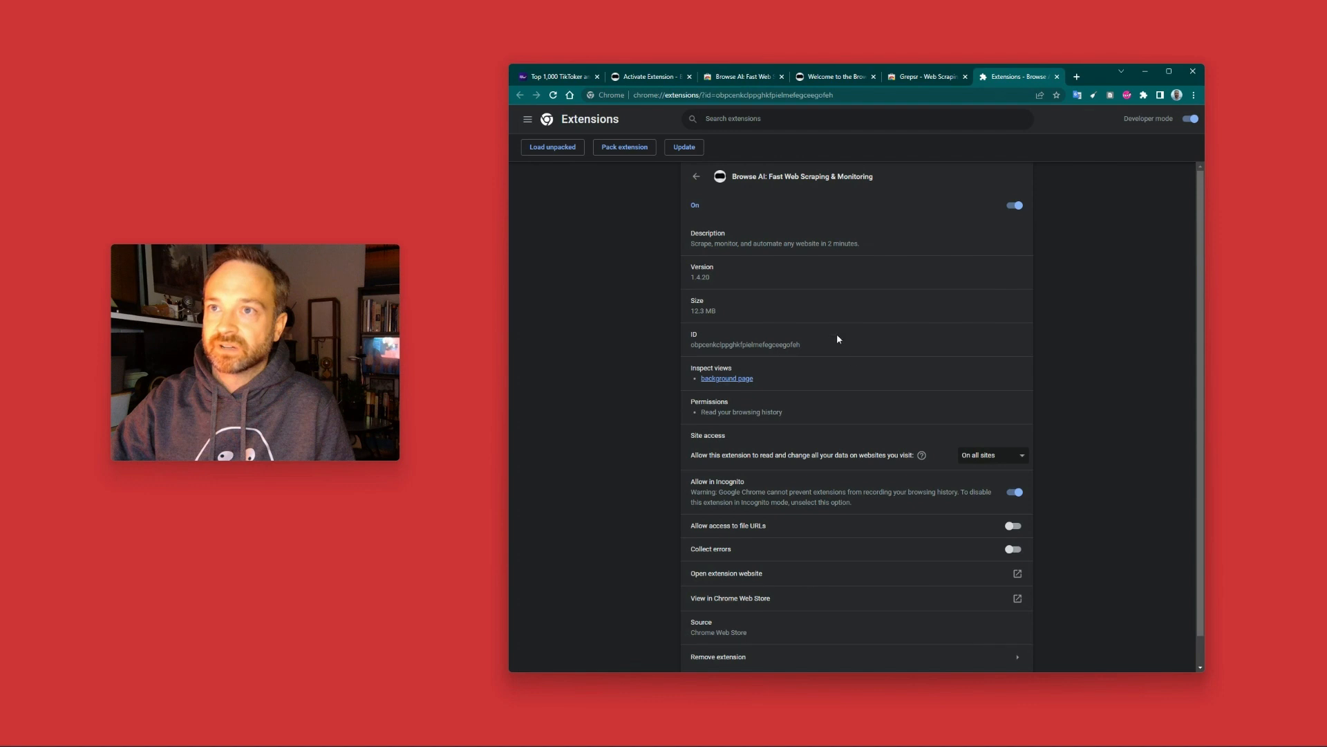
Step: Start recording the extraction task on the ranking page and dismiss the recorder's introduction
{"action": "left_click", "coordinate": [650, 78]}
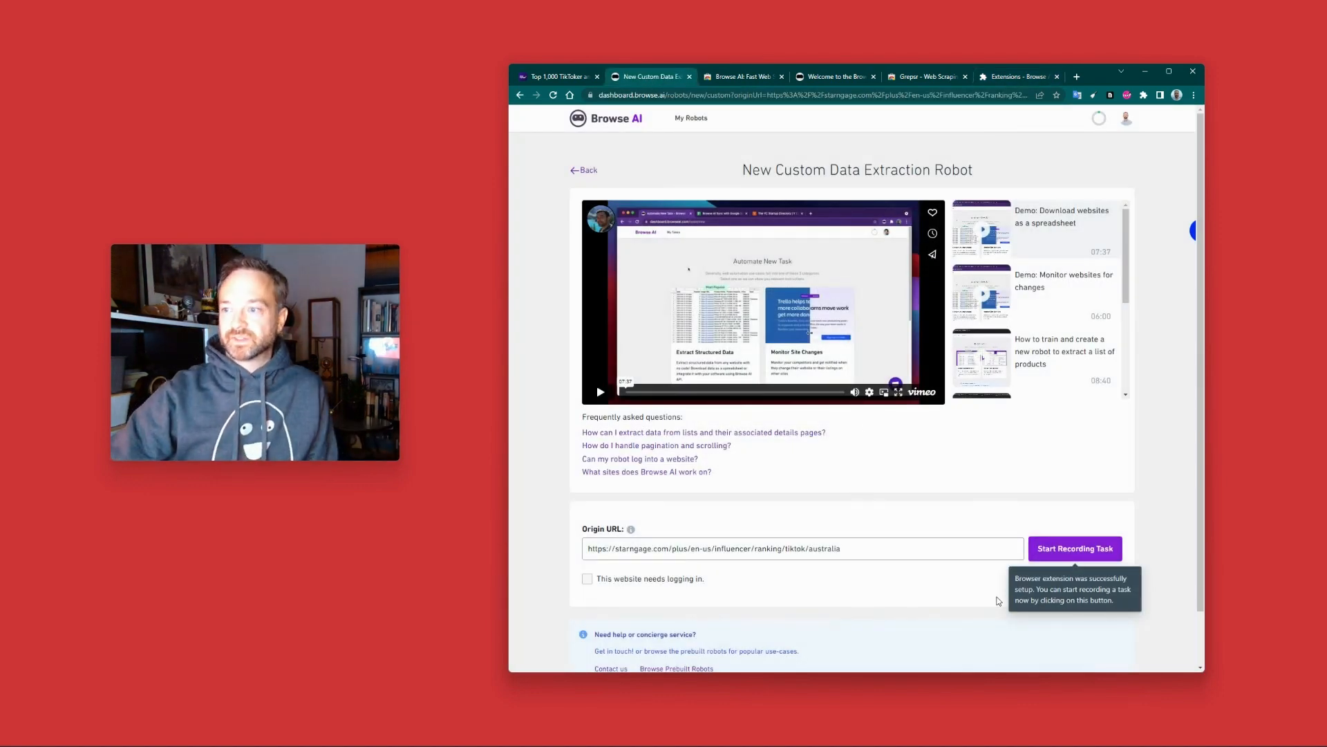
{"action": "left_click", "coordinate": [1065, 548]}
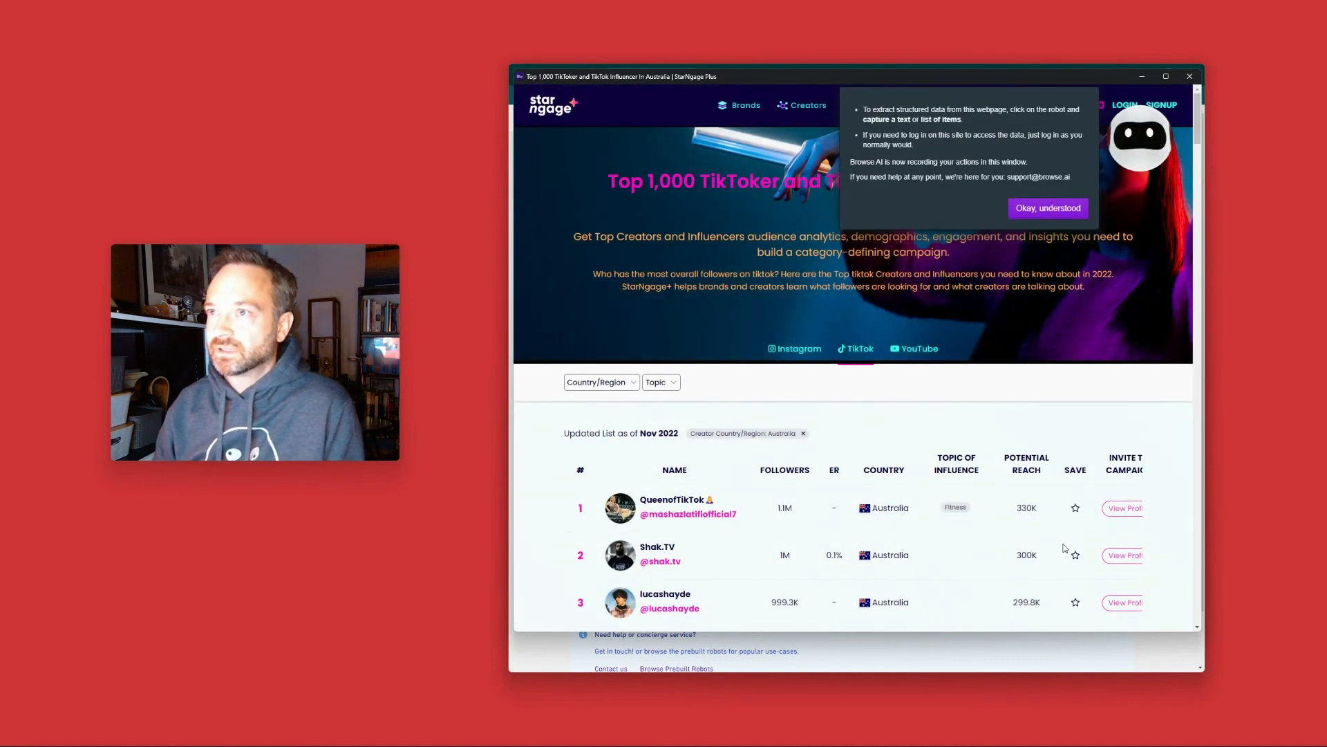
{"action": "left_click", "coordinate": [1071, 208]}
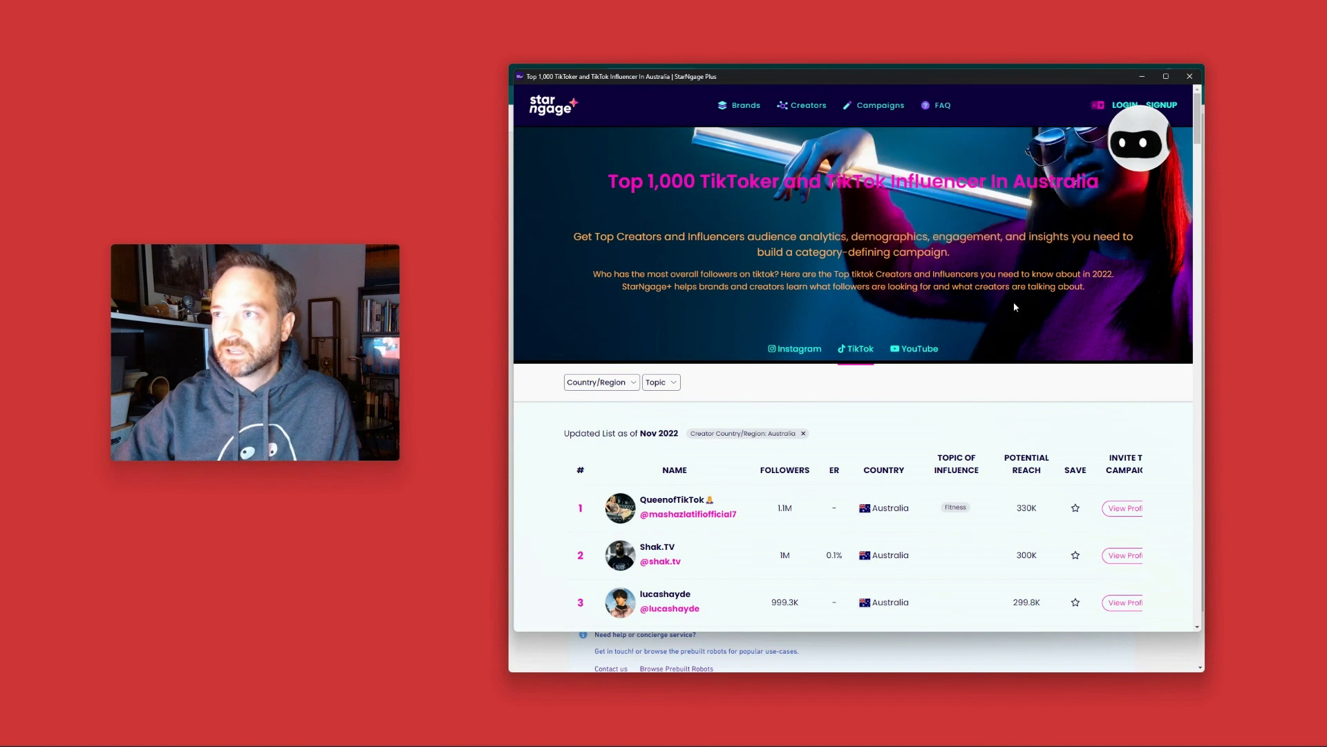
Step: Start a list capture on the influencer ranking rows and capture the visible text of the account handles
{"action": "scroll", "coordinate": [733, 480], "scroll_direction": "down", "scroll_amount": 2}
{"action": "scroll", "coordinate": [733, 481], "scroll_direction": "down", "scroll_amount": 2}
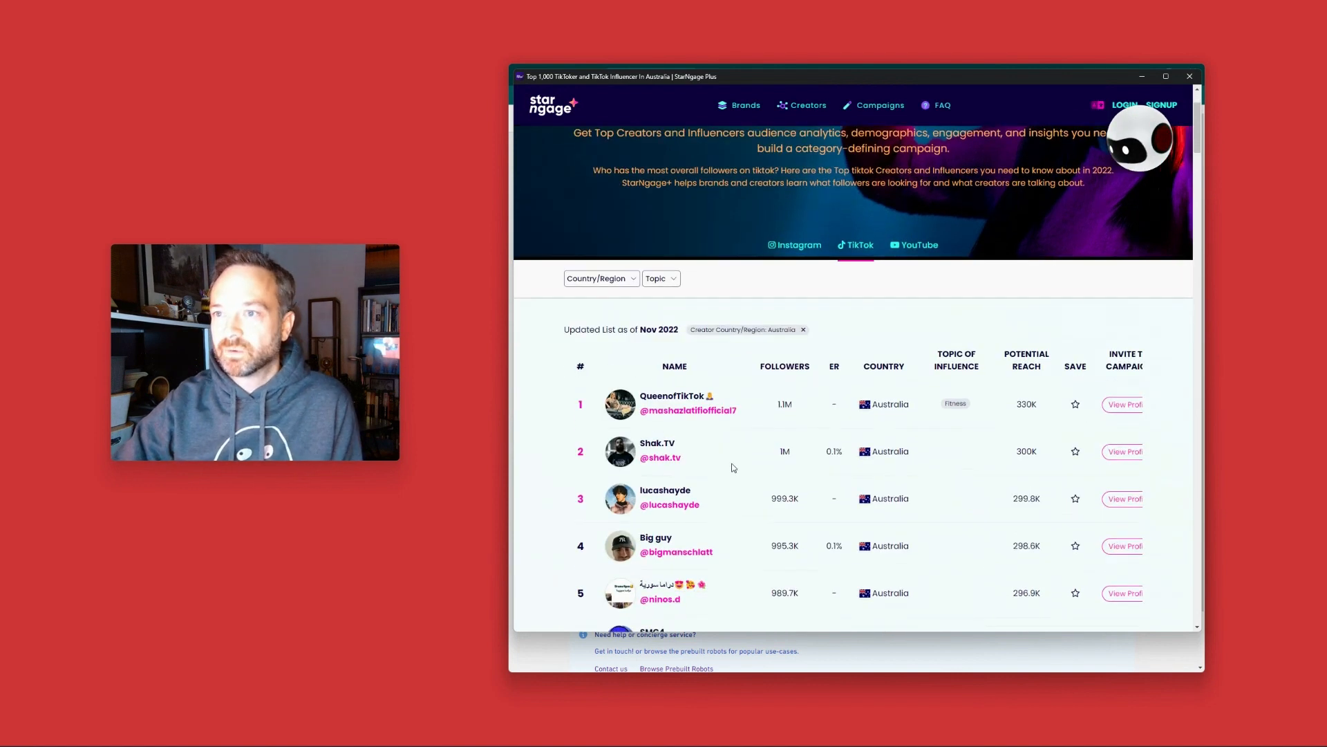
{"action": "left_click", "coordinate": [1140, 151]}
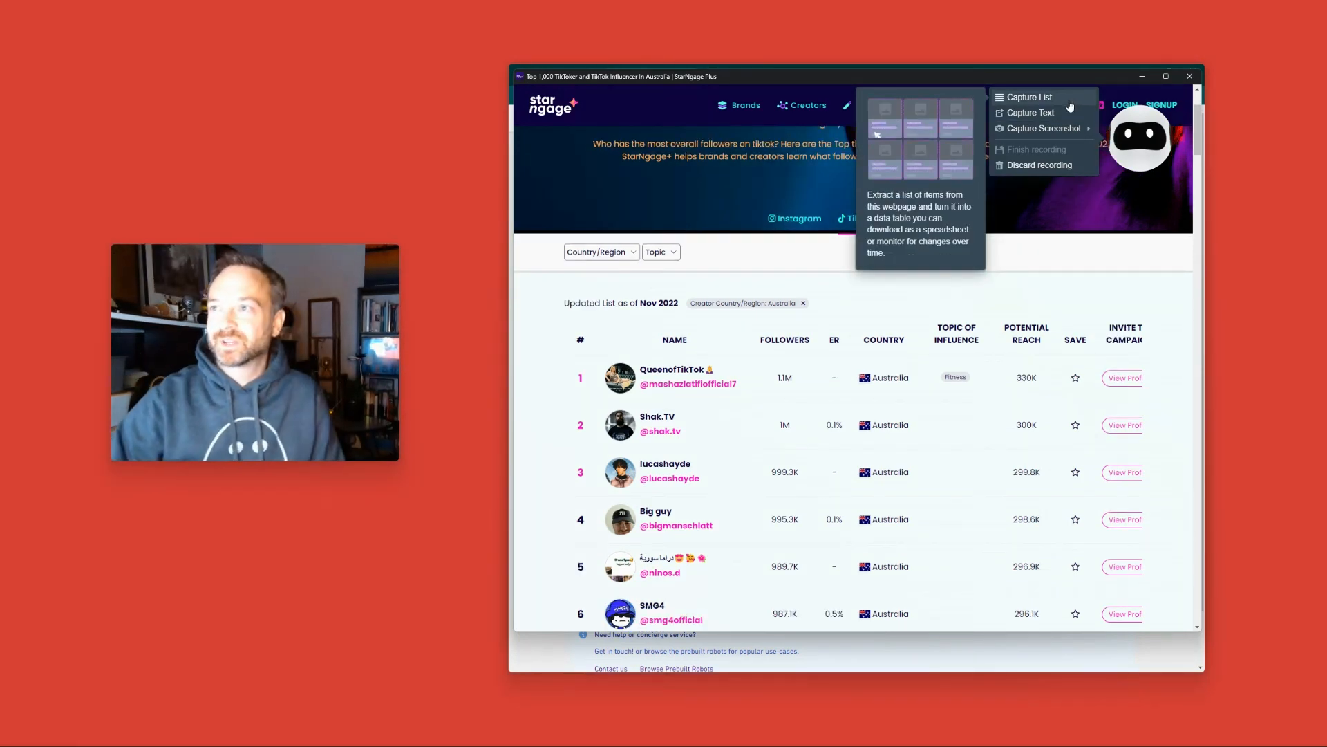
{"action": "left_click", "coordinate": [1071, 105]}
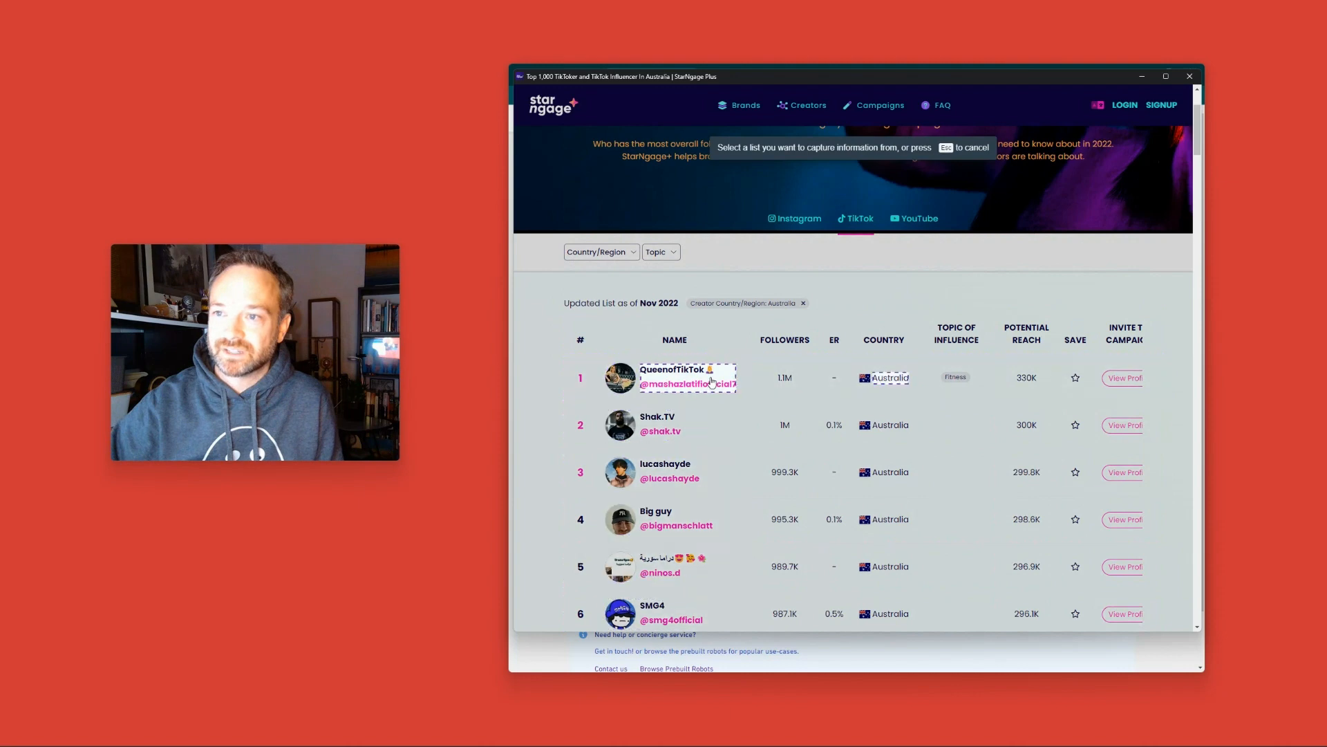
{"action": "left_click", "coordinate": [642, 370]}
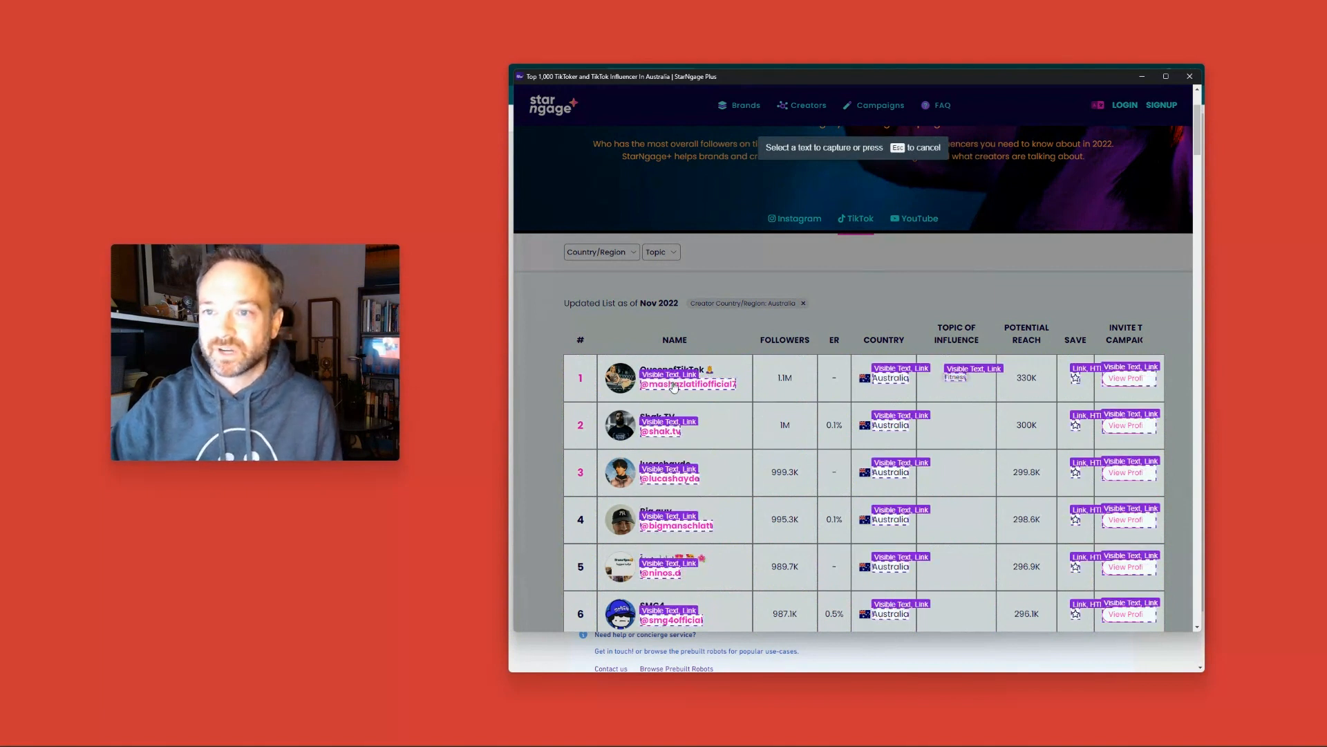
{"action": "left_click", "coordinate": [675, 387]}
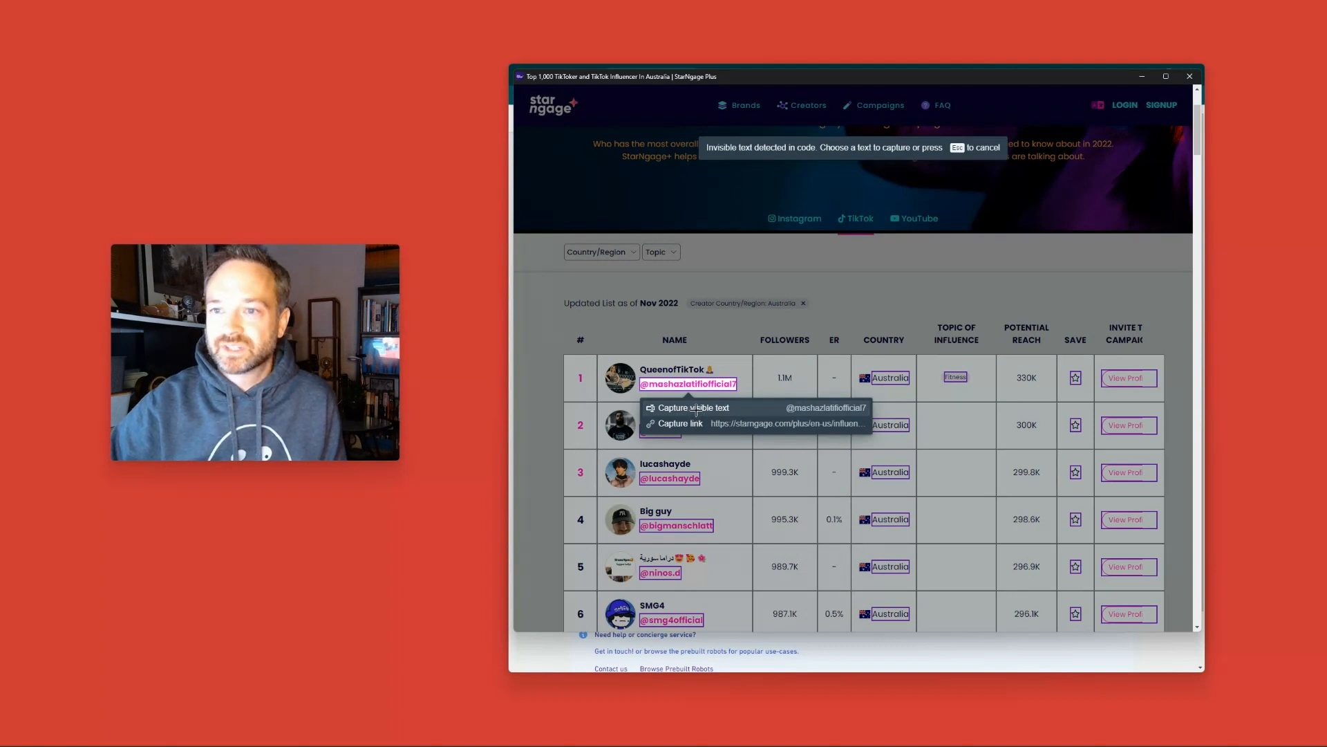
{"action": "left_click", "coordinate": [696, 410]}
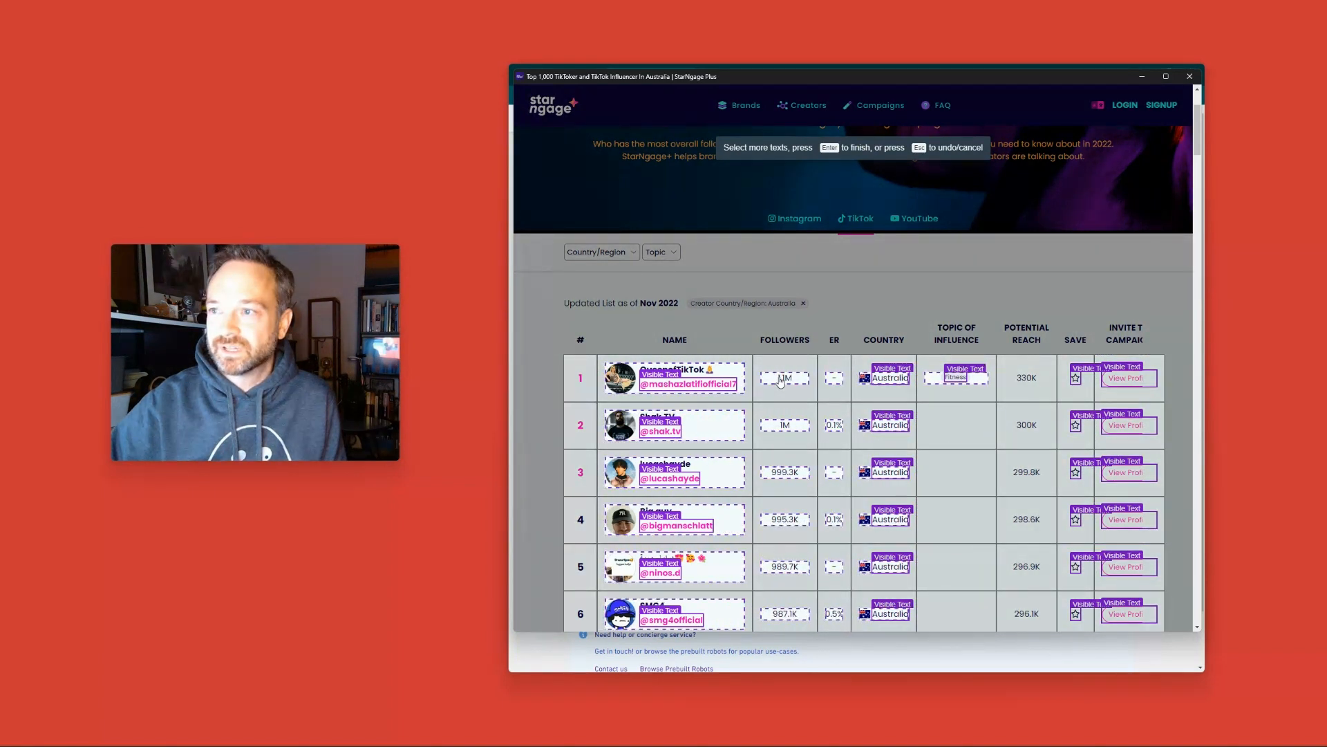
Step: Add the follower counts and potential reach values to the list capture and finish the text selection
{"action": "left_click", "coordinate": [783, 379]}
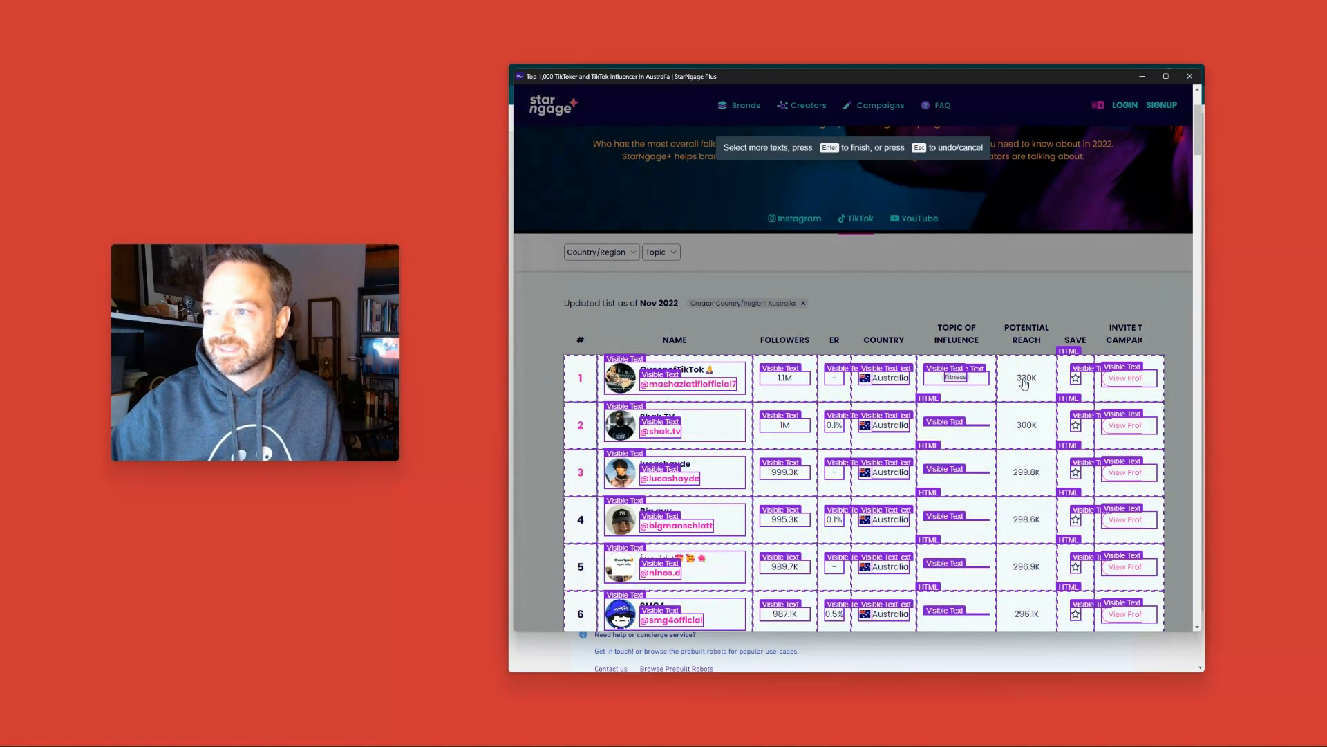
{"action": "left_click", "coordinate": [1027, 380]}
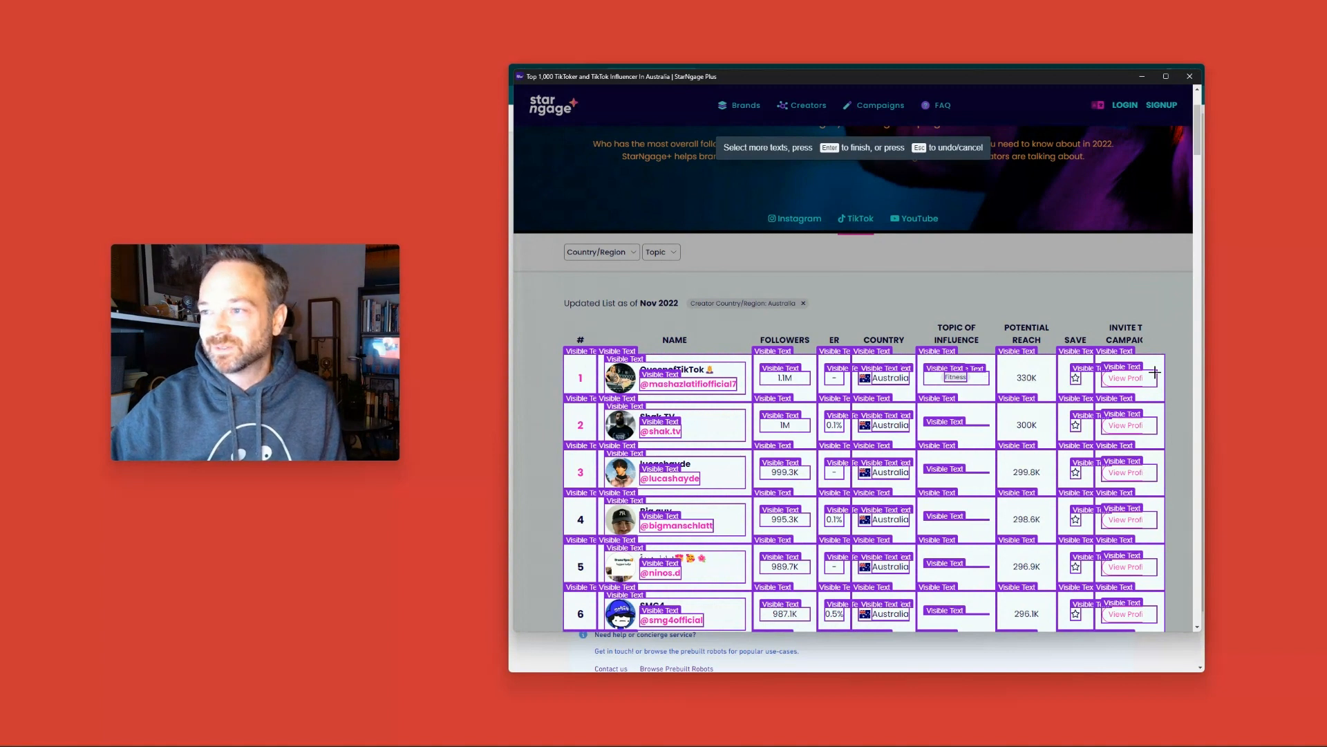
{"action": "scroll", "coordinate": [1047, 477], "scroll_direction": "down", "scroll_amount": 1}
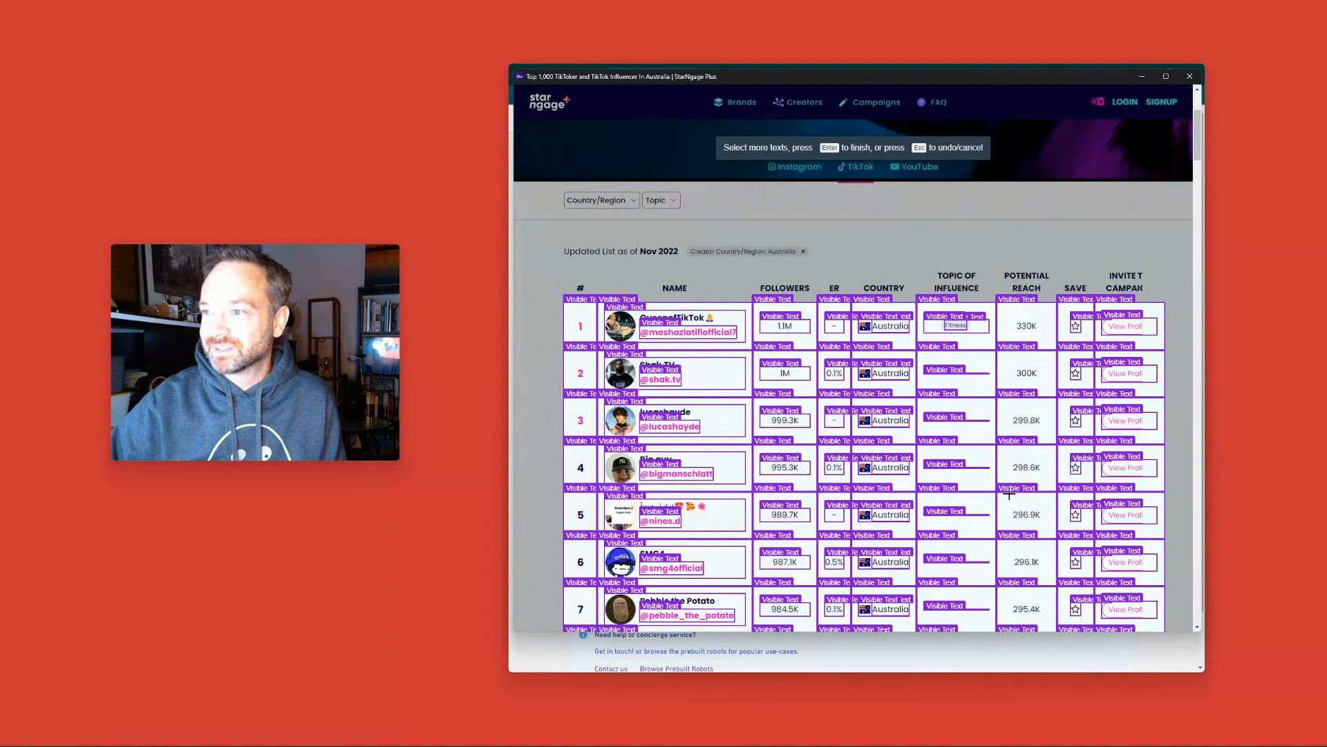
{"action": "scroll", "coordinate": [1009, 488], "scroll_direction": "down", "scroll_amount": 15}
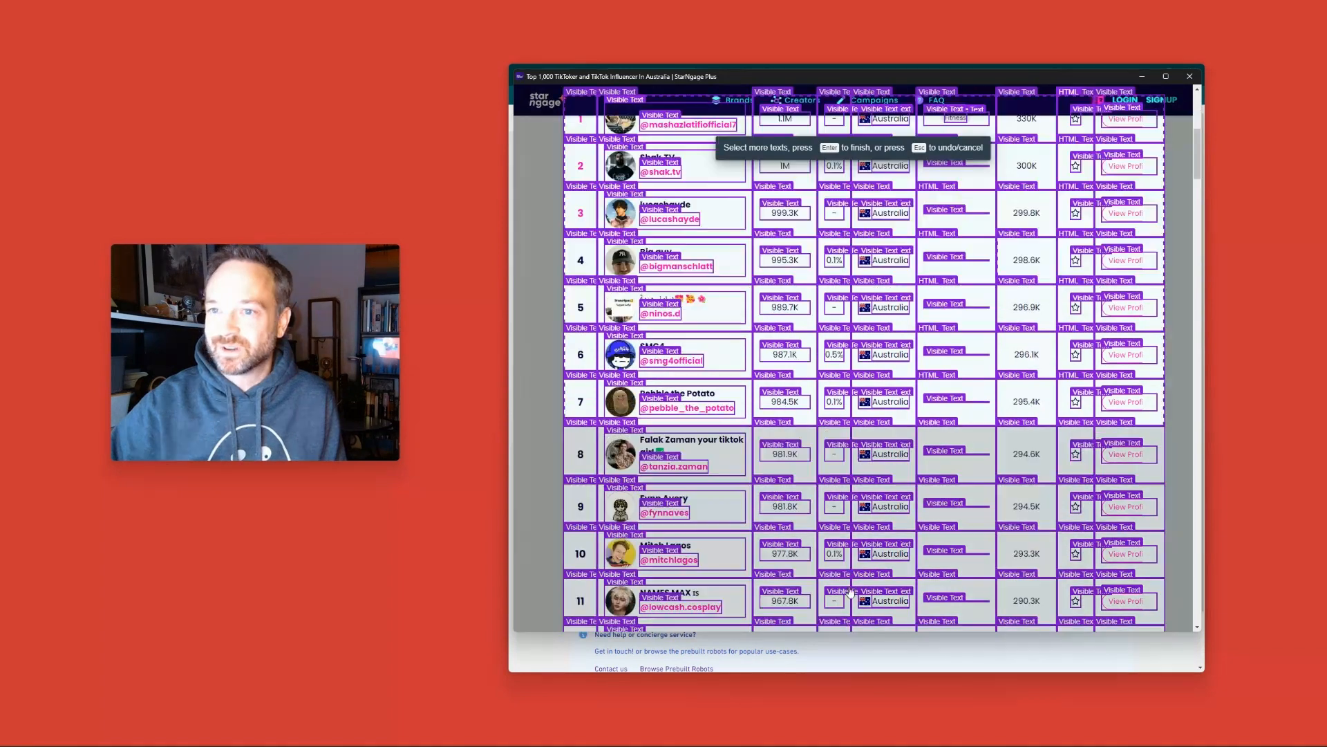
{"action": "scroll", "coordinate": [823, 555], "scroll_direction": "down", "scroll_amount": 17}
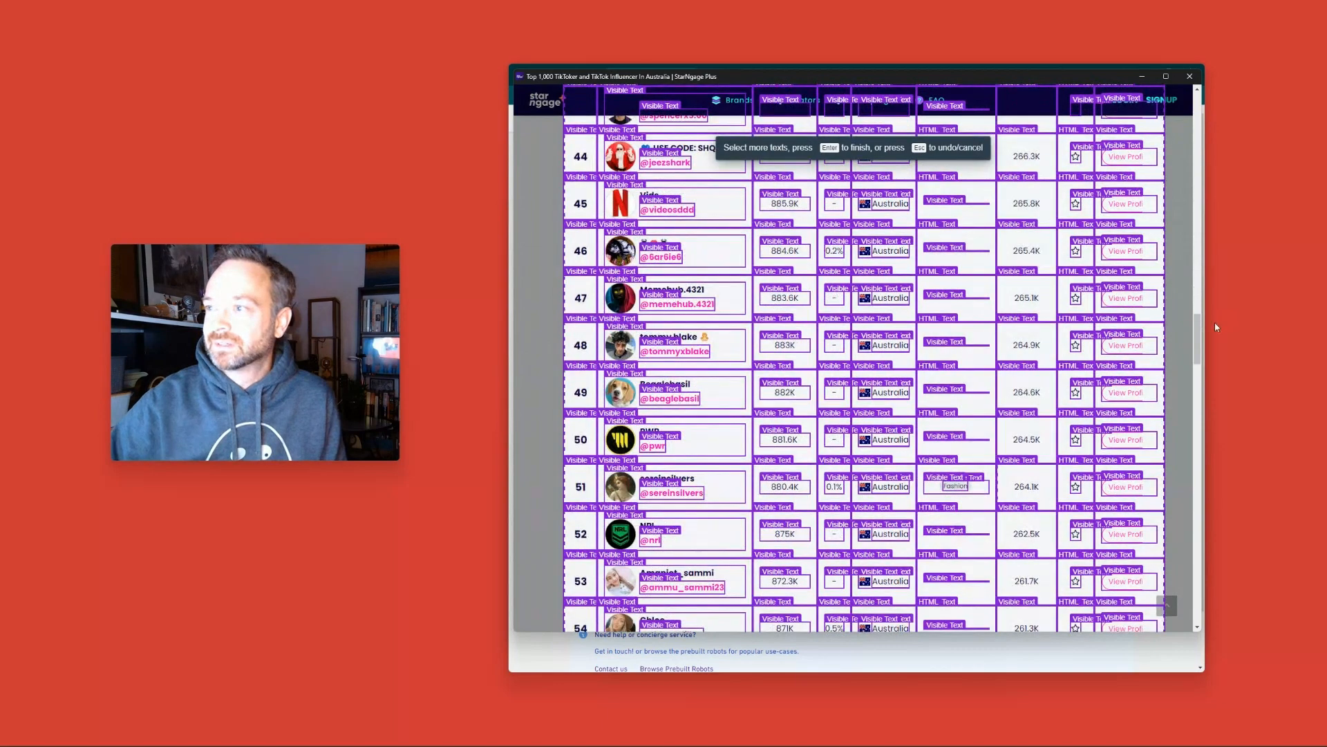
{"action": "left_click_drag", "start_coordinate": [1203, 351], "coordinate": [1181, 230]}
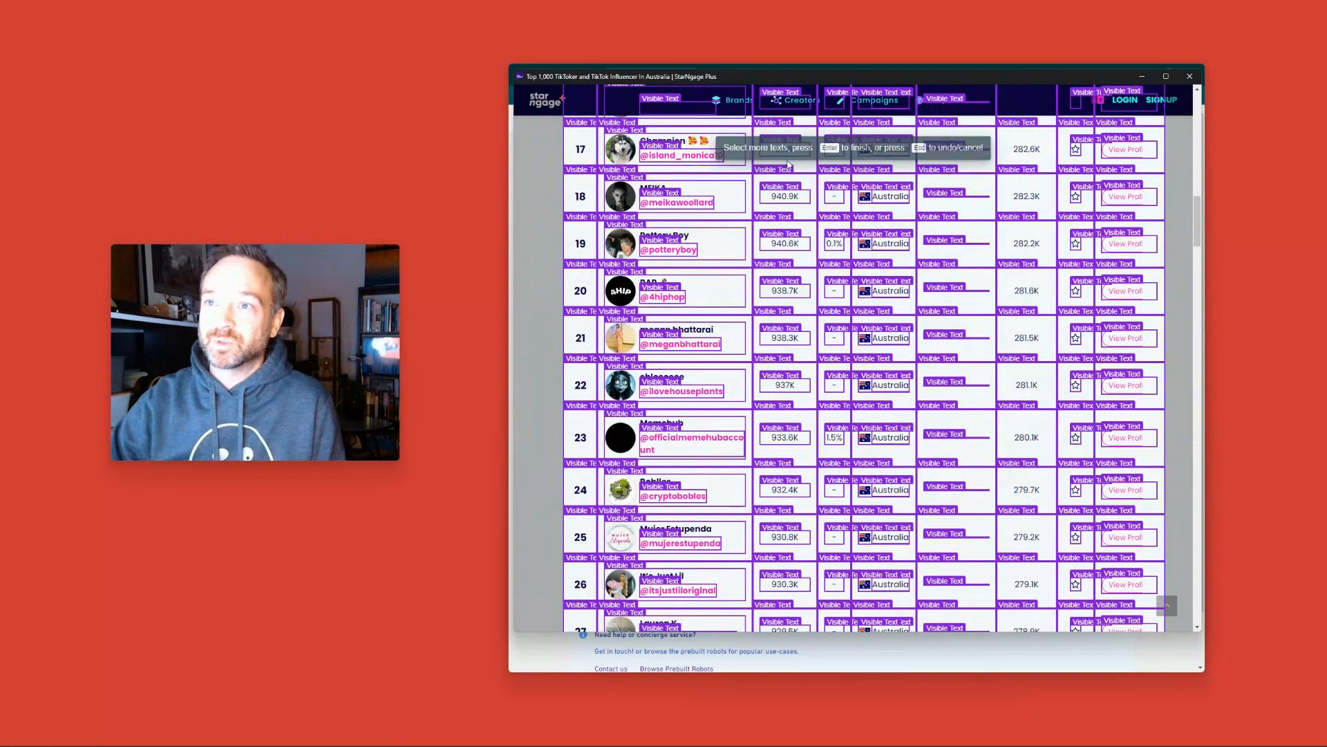
{"action": "key", "text": "Return"}
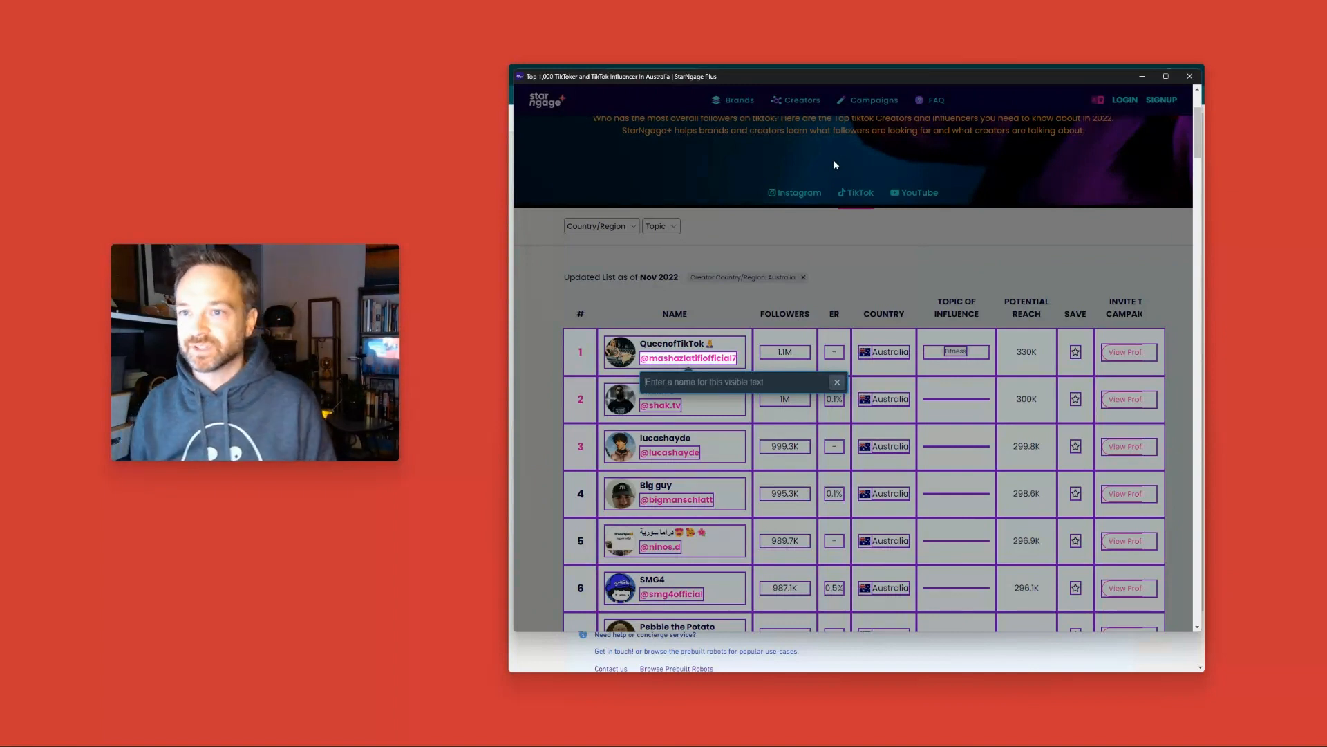
Step: Label the captured columns Name, Followers and Reach
{"action": "type", "text": "Name"}
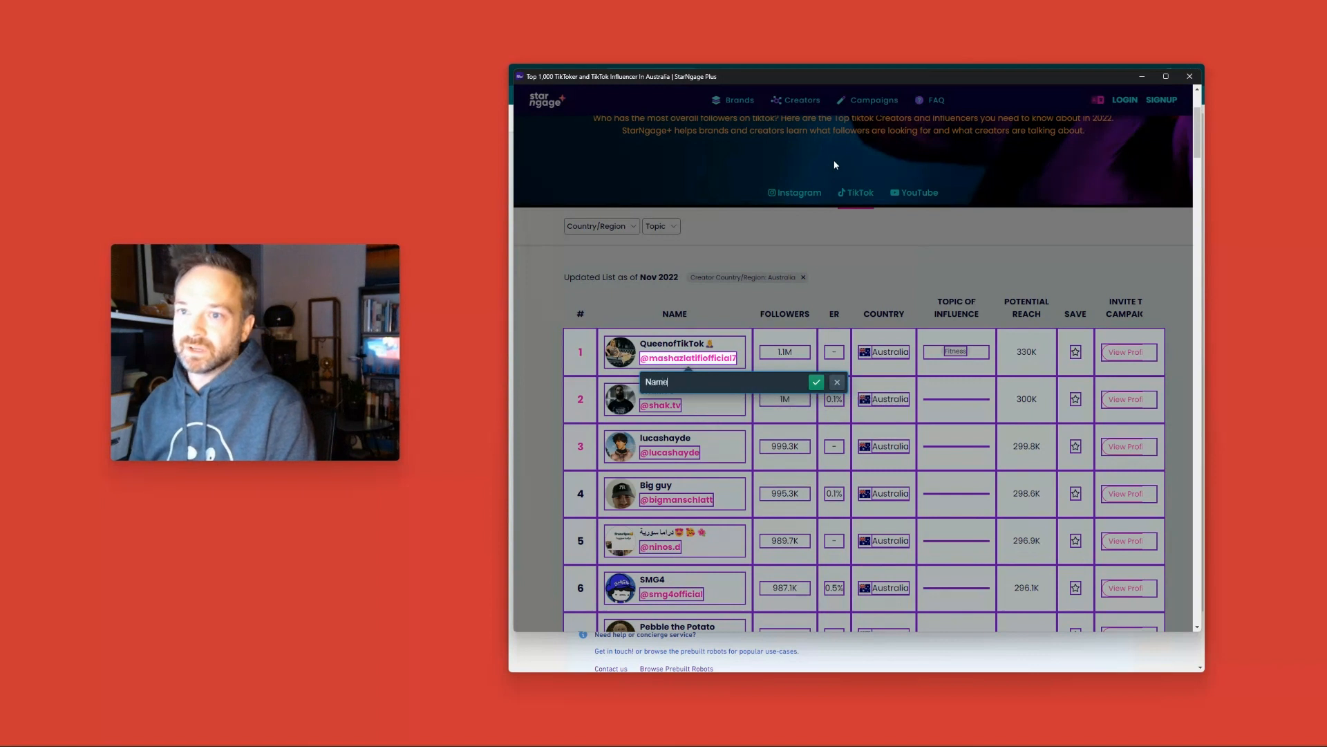
{"action": "left_click", "coordinate": [816, 384]}
{"action": "left_click", "coordinate": [801, 365]}
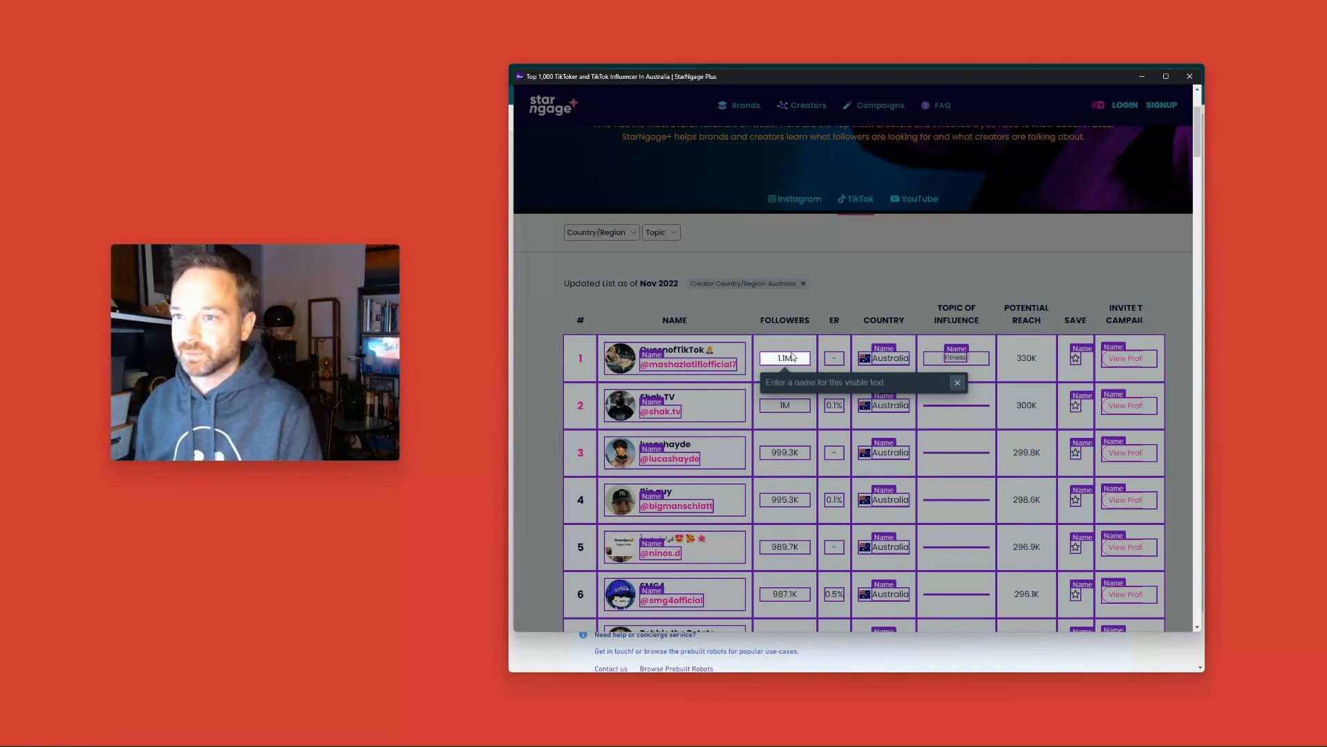
{"action": "left_click", "coordinate": [793, 381]}
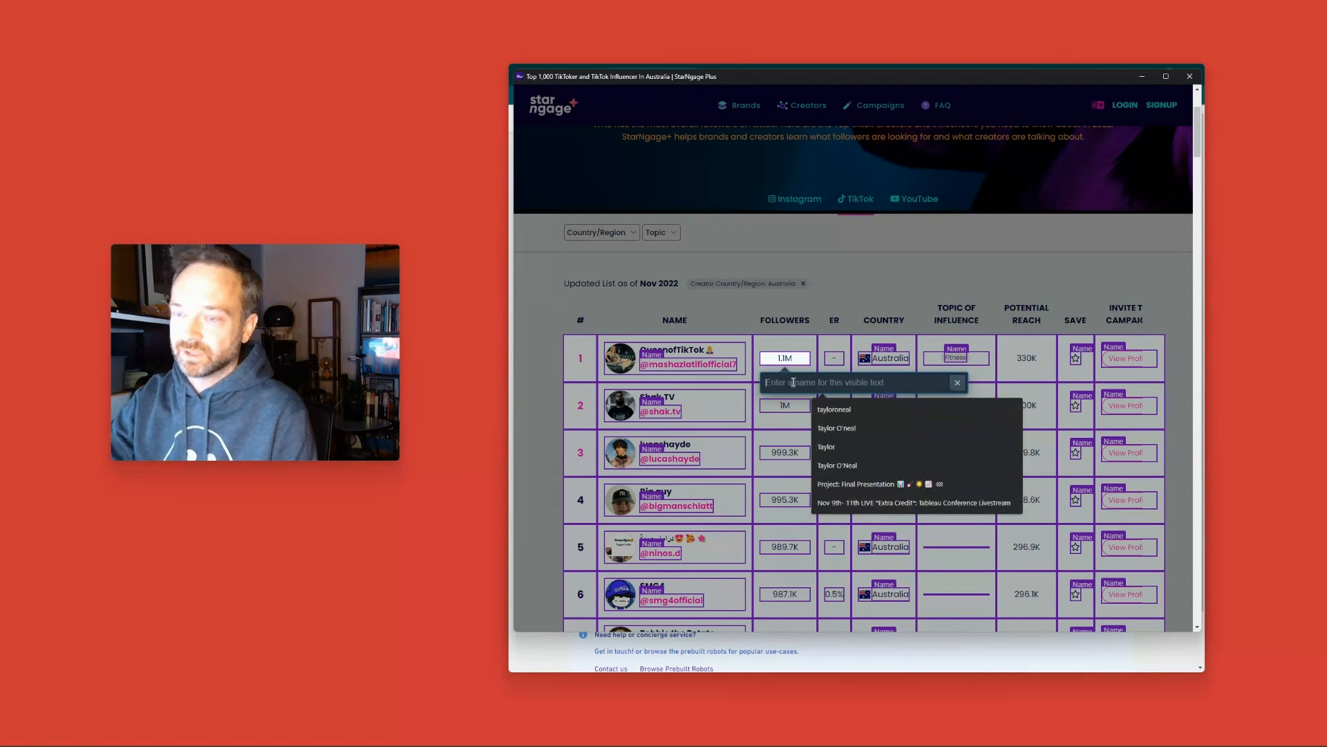
{"action": "type", "text": "Followers"}
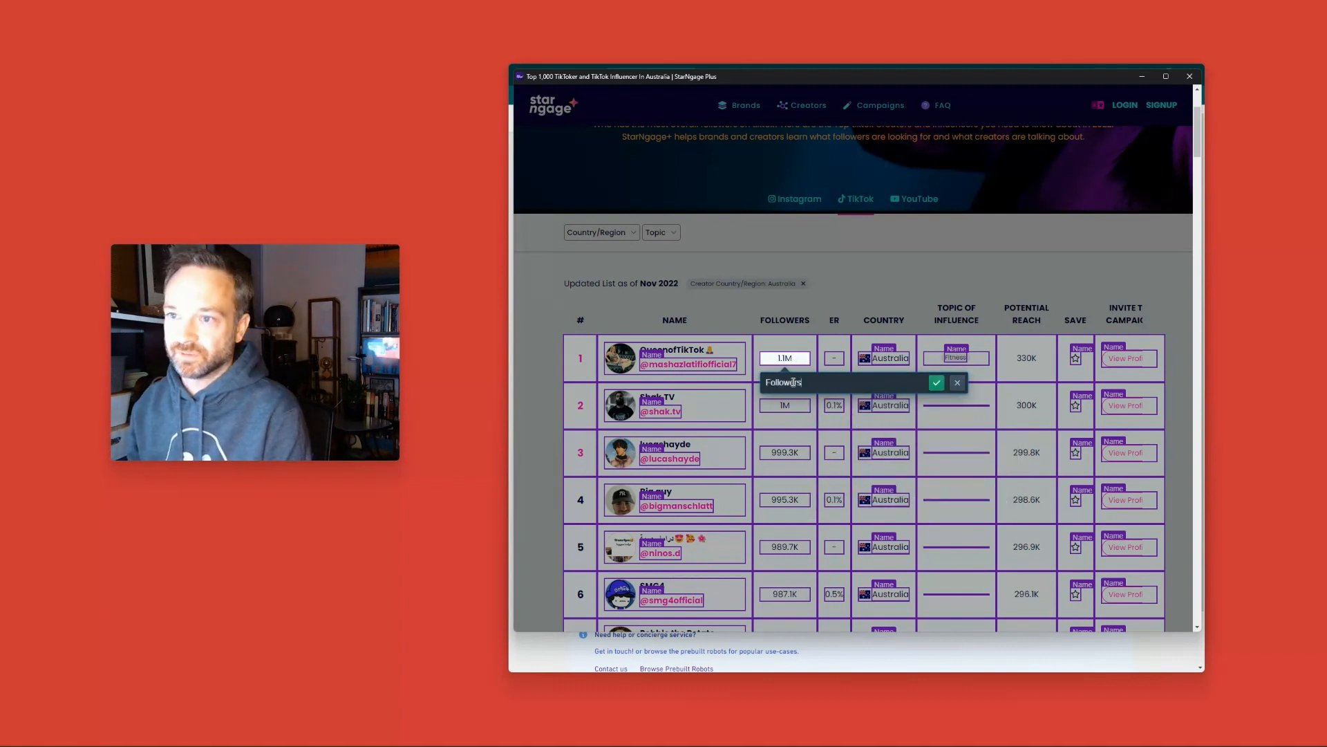
{"action": "left_click", "coordinate": [935, 383]}
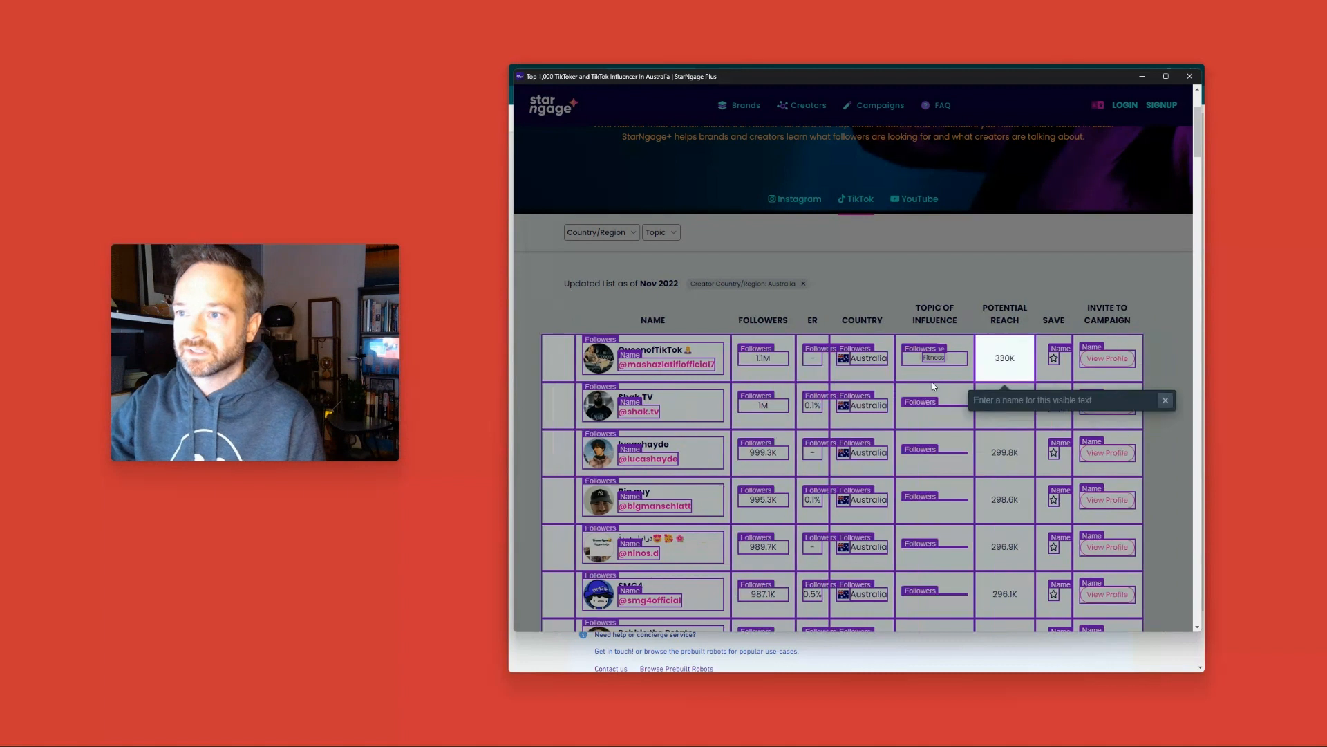
{"action": "left_click", "coordinate": [1030, 401]}
{"action": "type", "text": "Reach"}
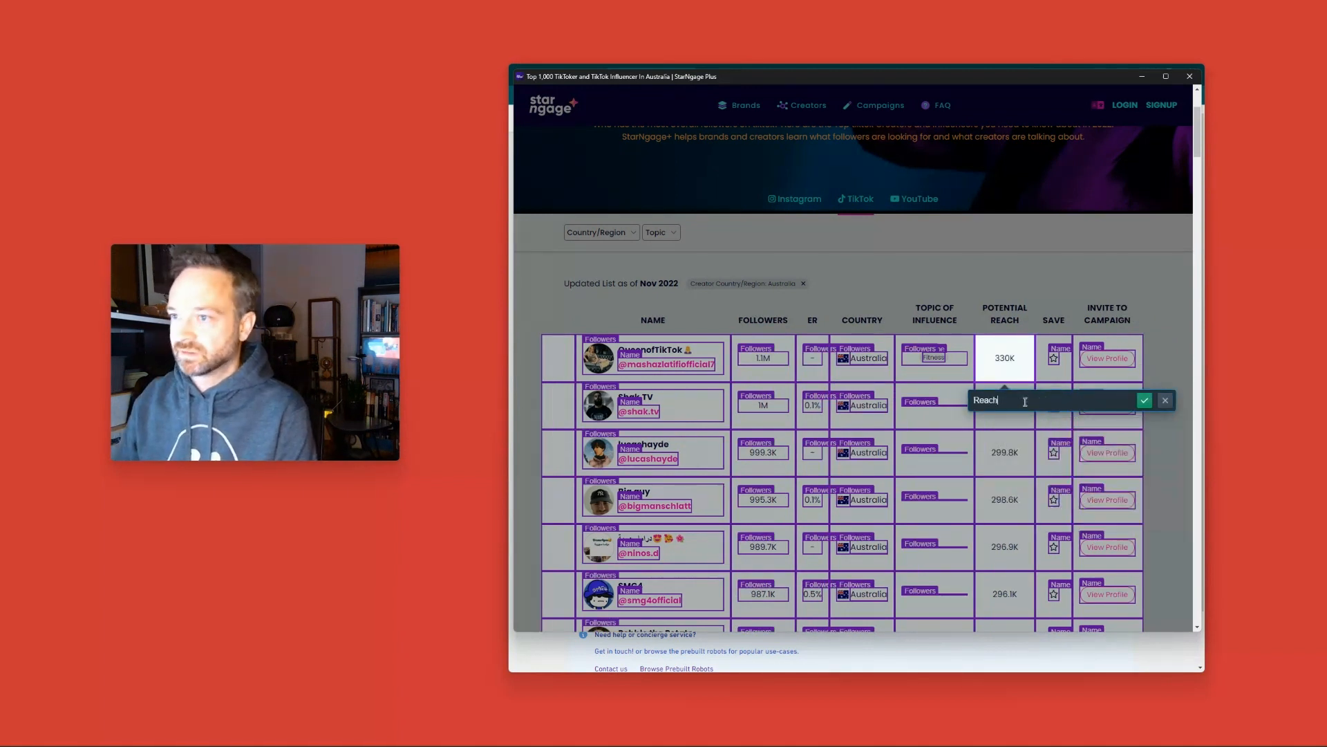
{"action": "left_click", "coordinate": [1145, 400]}
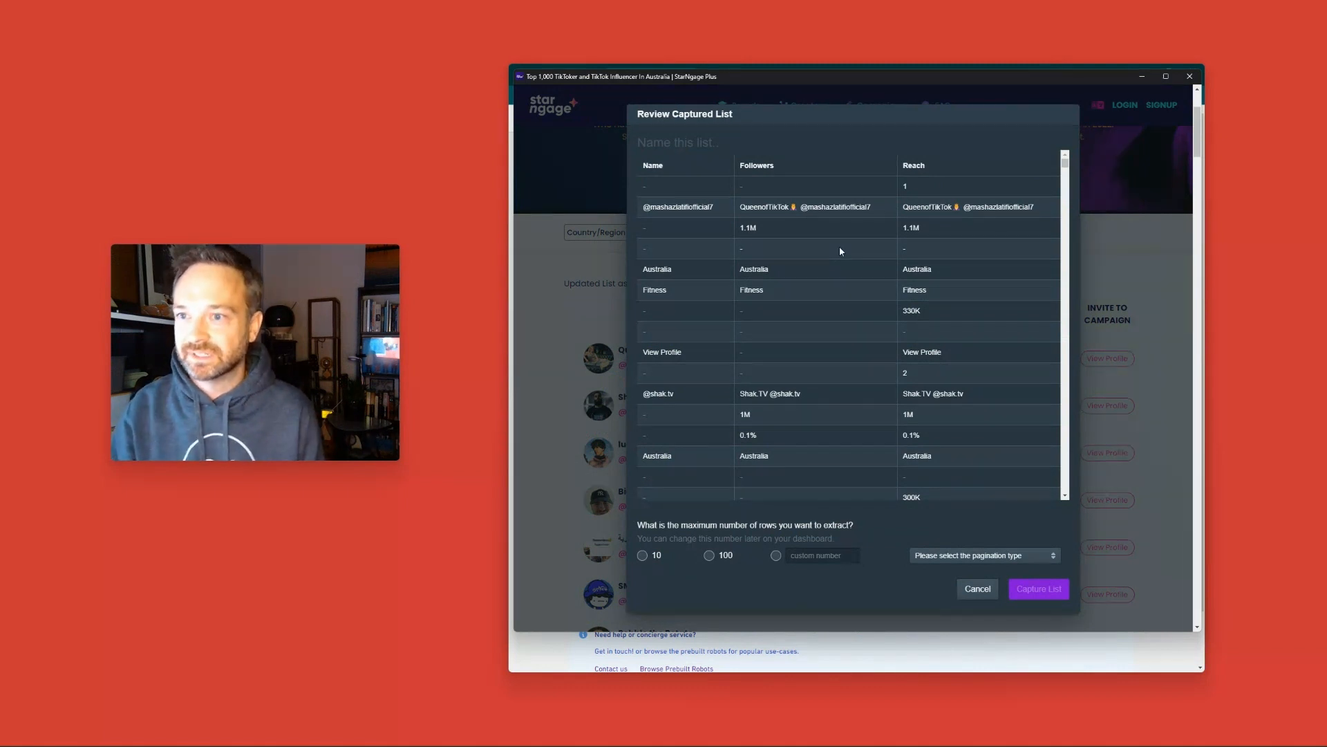
Step: Check the rows in the captured list preview and cancel the list capture
{"action": "scroll", "coordinate": [825, 329], "scroll_direction": "down", "scroll_amount": 3}
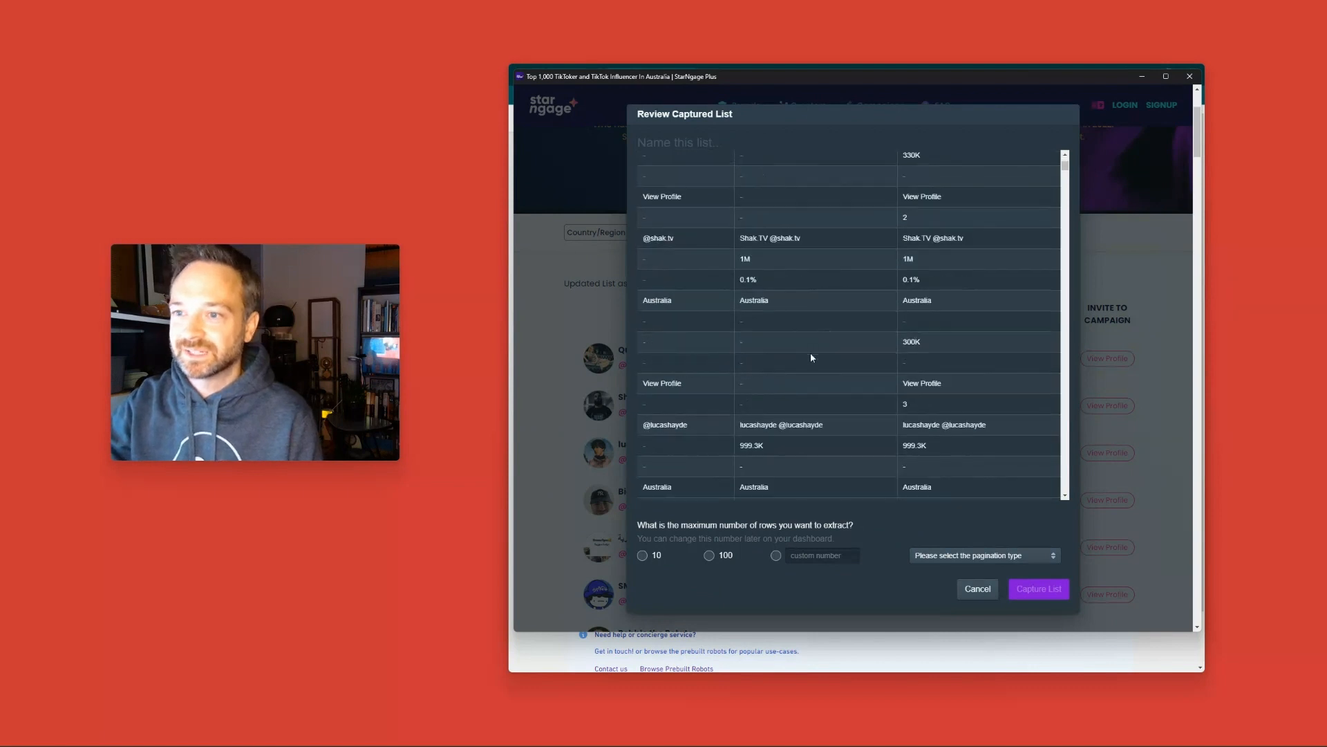
{"action": "scroll", "coordinate": [812, 356], "scroll_direction": "up", "scroll_amount": 3}
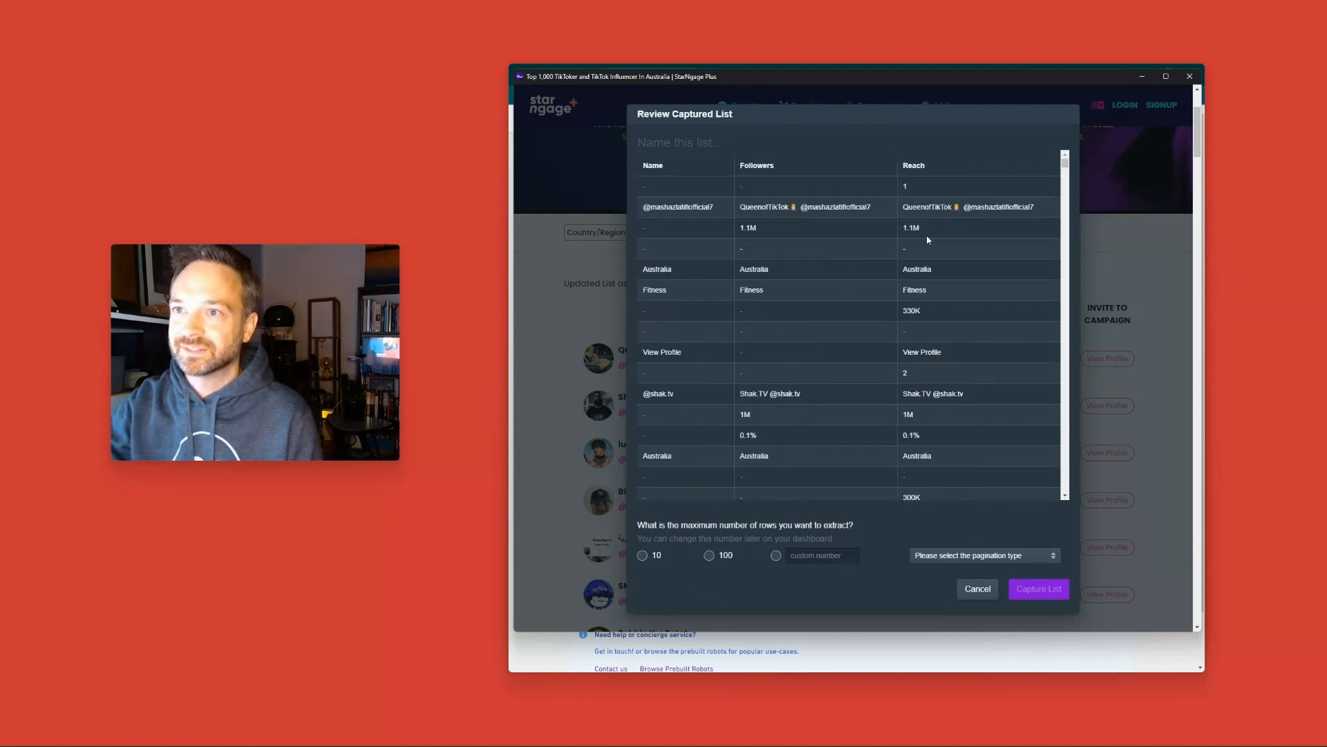
{"action": "left_click", "coordinate": [977, 588]}
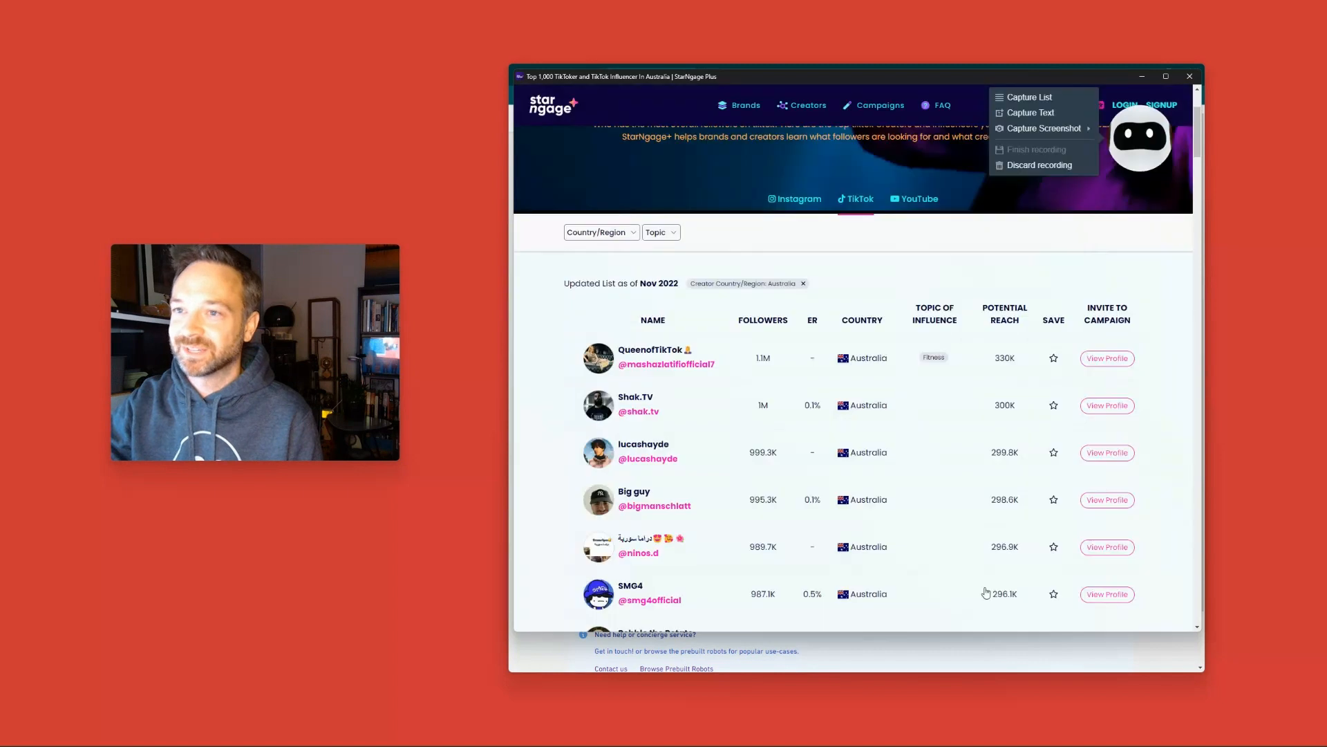
Step: Try to recapture the list from the whole table area, taking the visible text of the first two account handles
{"action": "left_click", "coordinate": [1052, 99]}
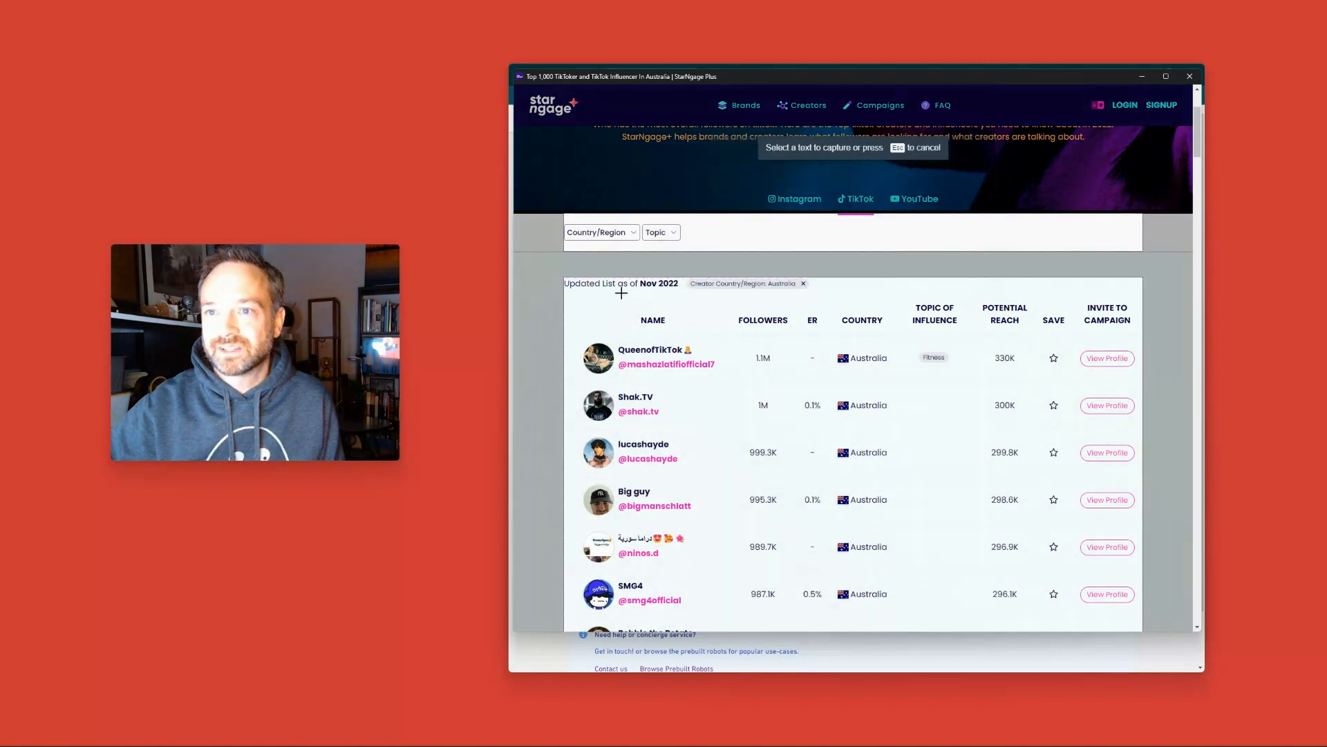
{"action": "left_click", "coordinate": [623, 299]}
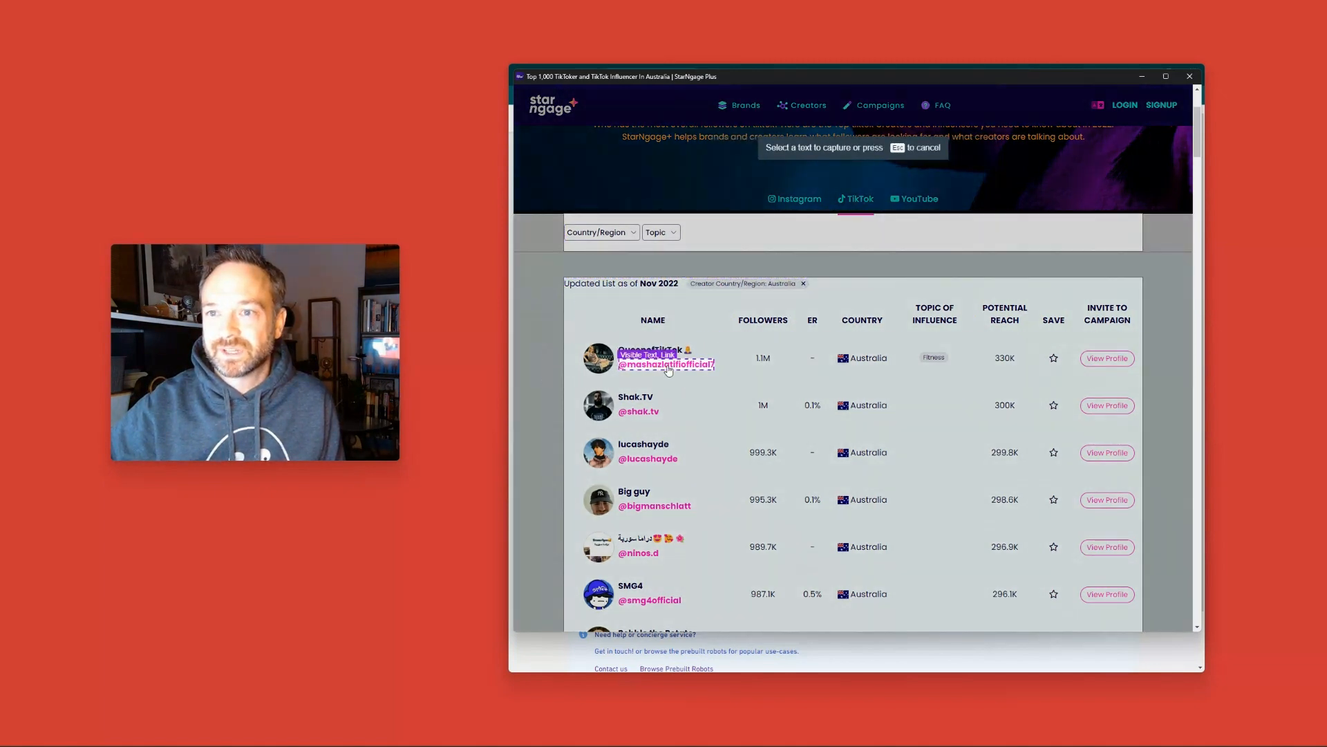
{"action": "left_click", "coordinate": [668, 370]}
{"action": "left_click", "coordinate": [688, 390]}
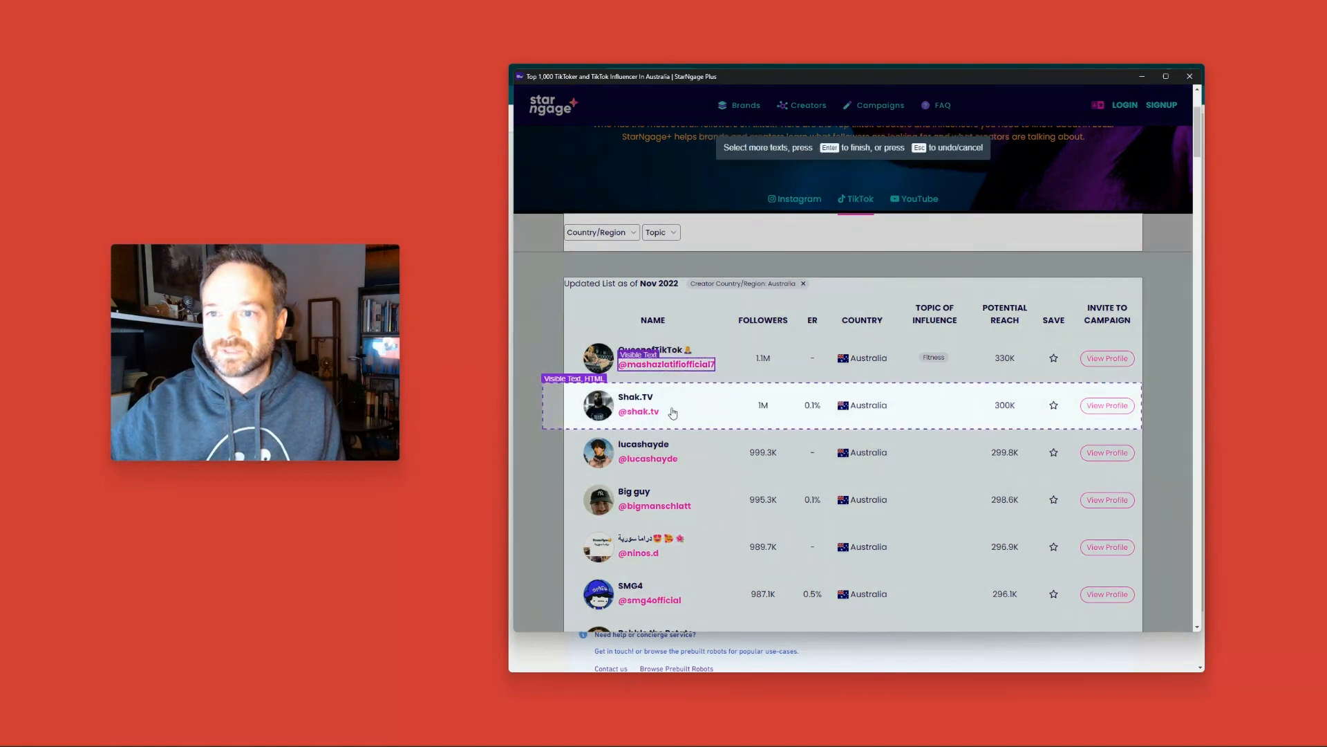
{"action": "left_click", "coordinate": [645, 412]}
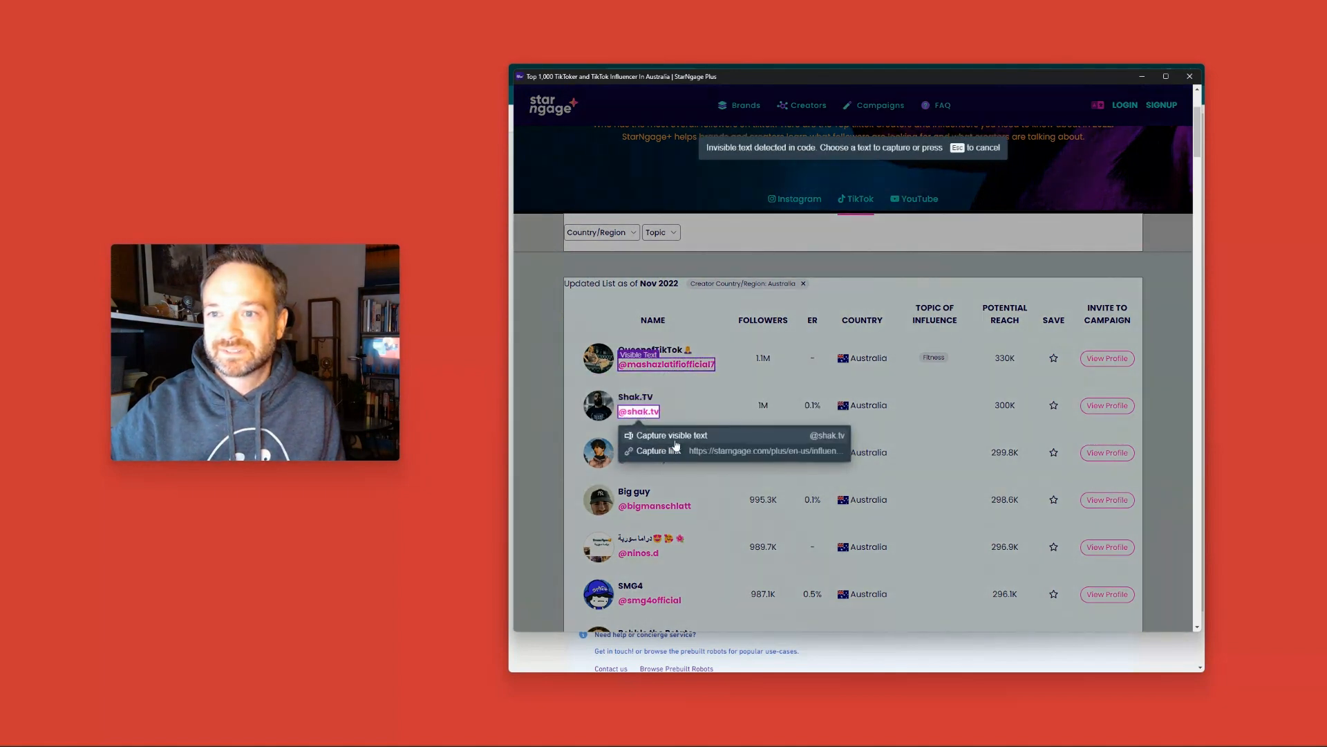
{"action": "left_click", "coordinate": [659, 436]}
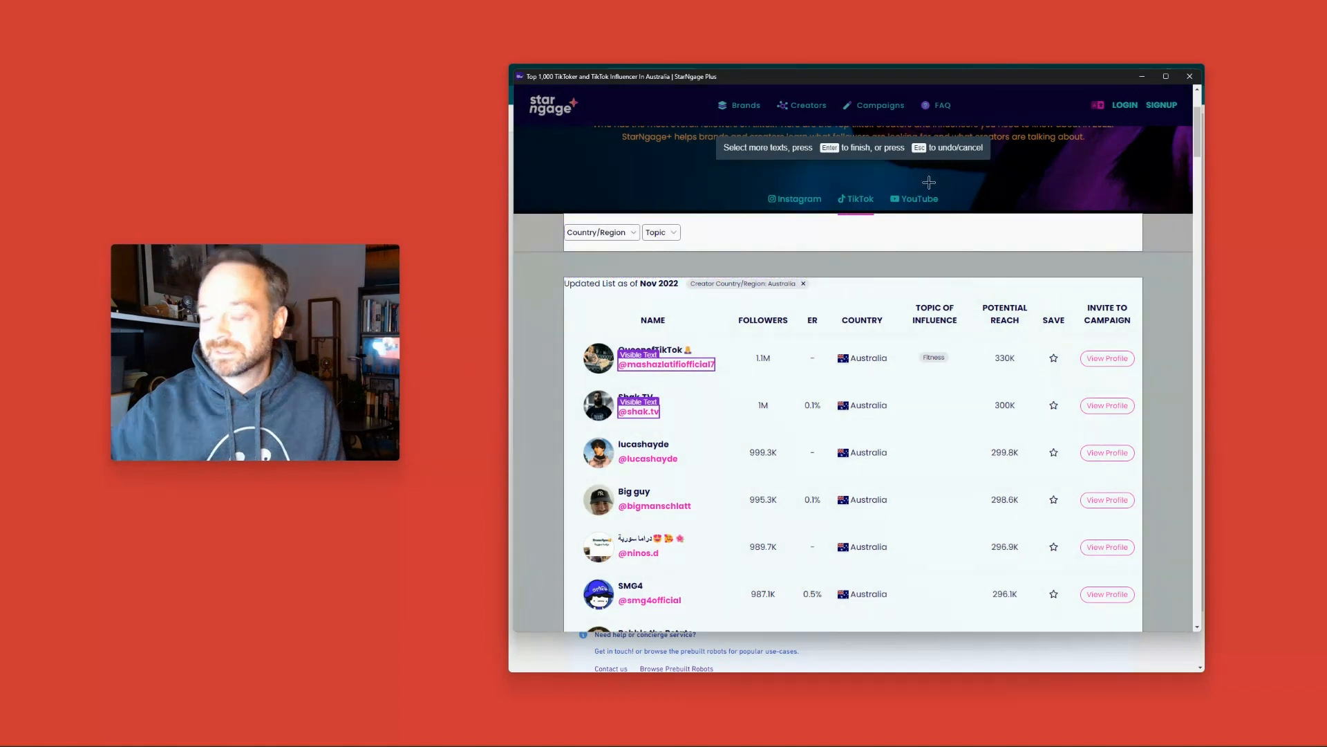
{"action": "key", "text": "Escape"}
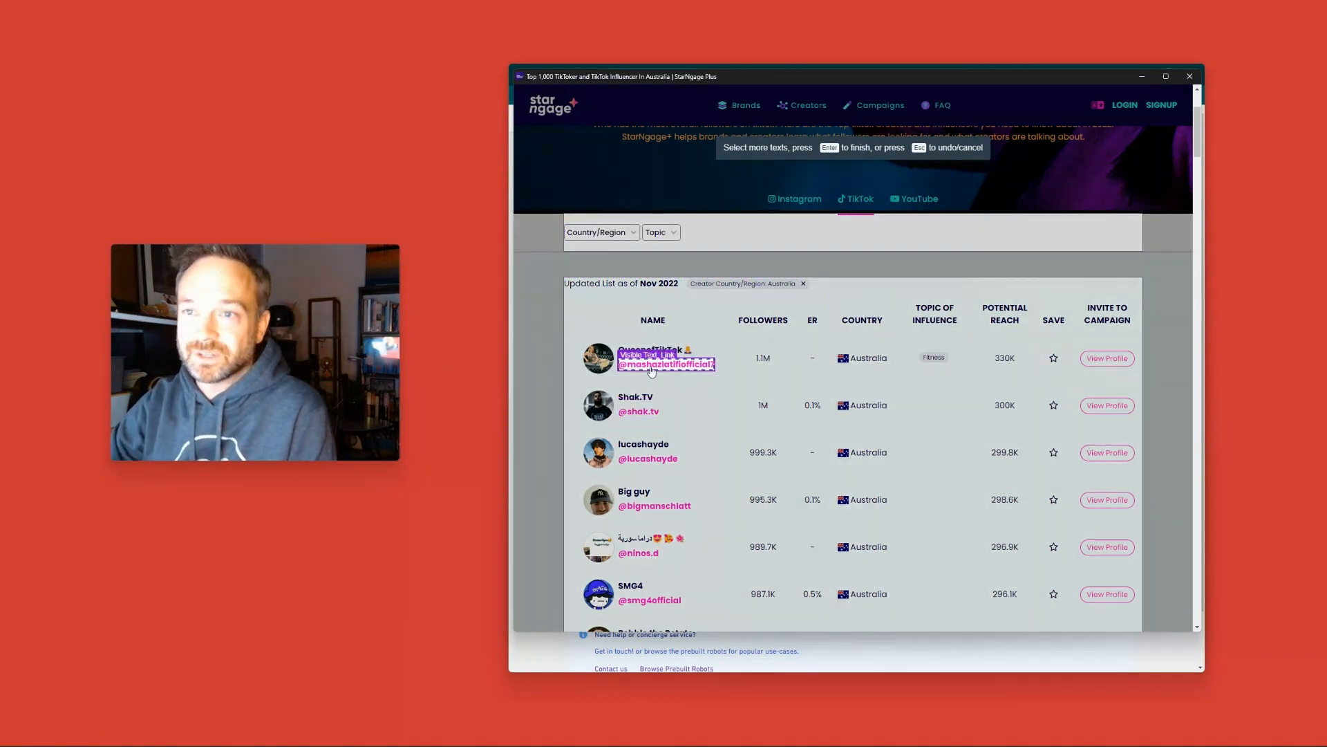
{"action": "key", "text": "Escape"}
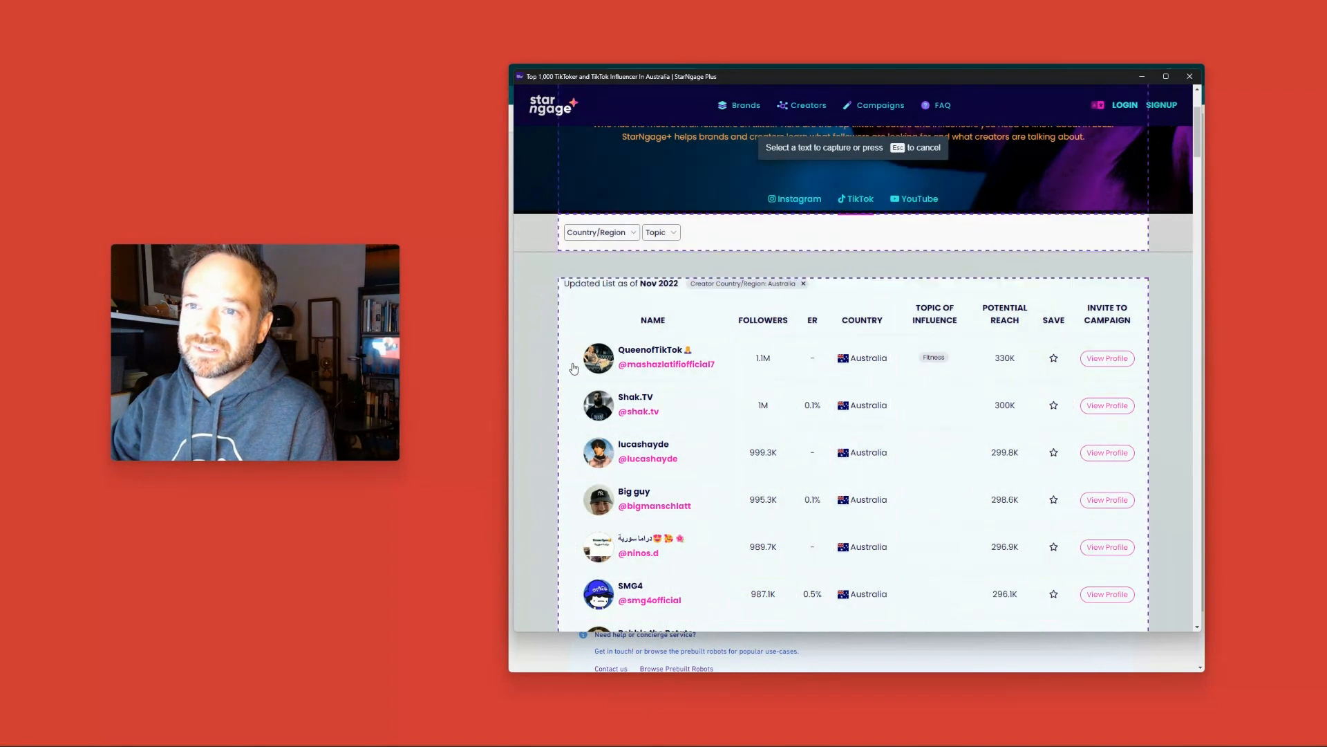
Step: Select the individual influencer rows as the list and capture the visible text of their account handles
{"action": "left_click", "coordinate": [621, 346]}
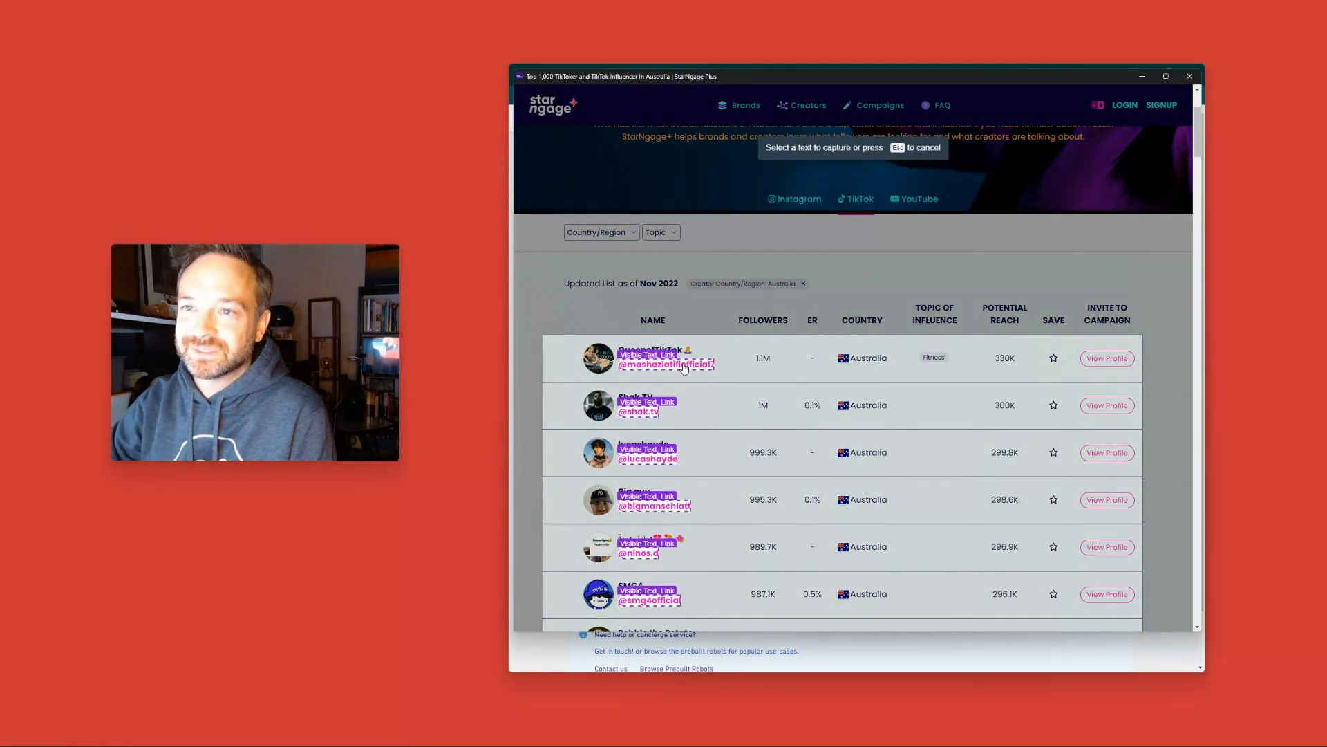
{"action": "left_click", "coordinate": [684, 367]}
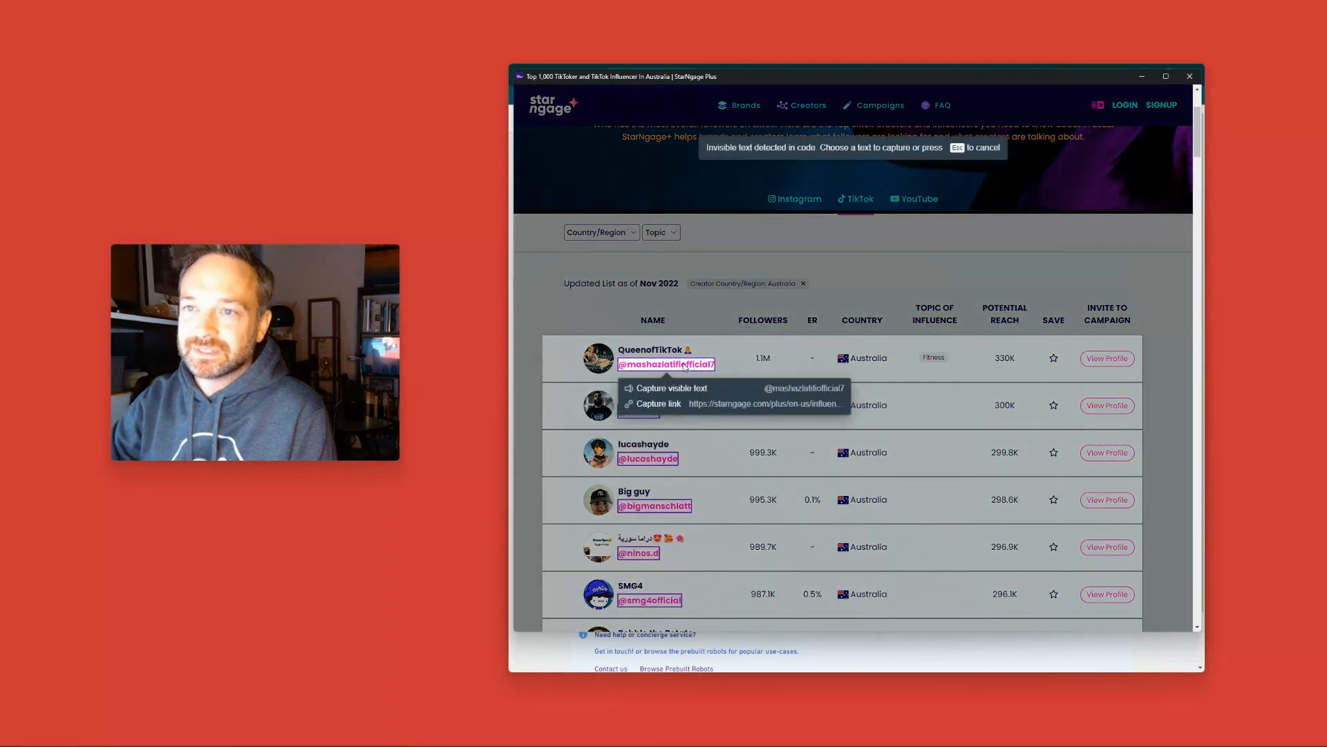
{"action": "left_click", "coordinate": [712, 389]}
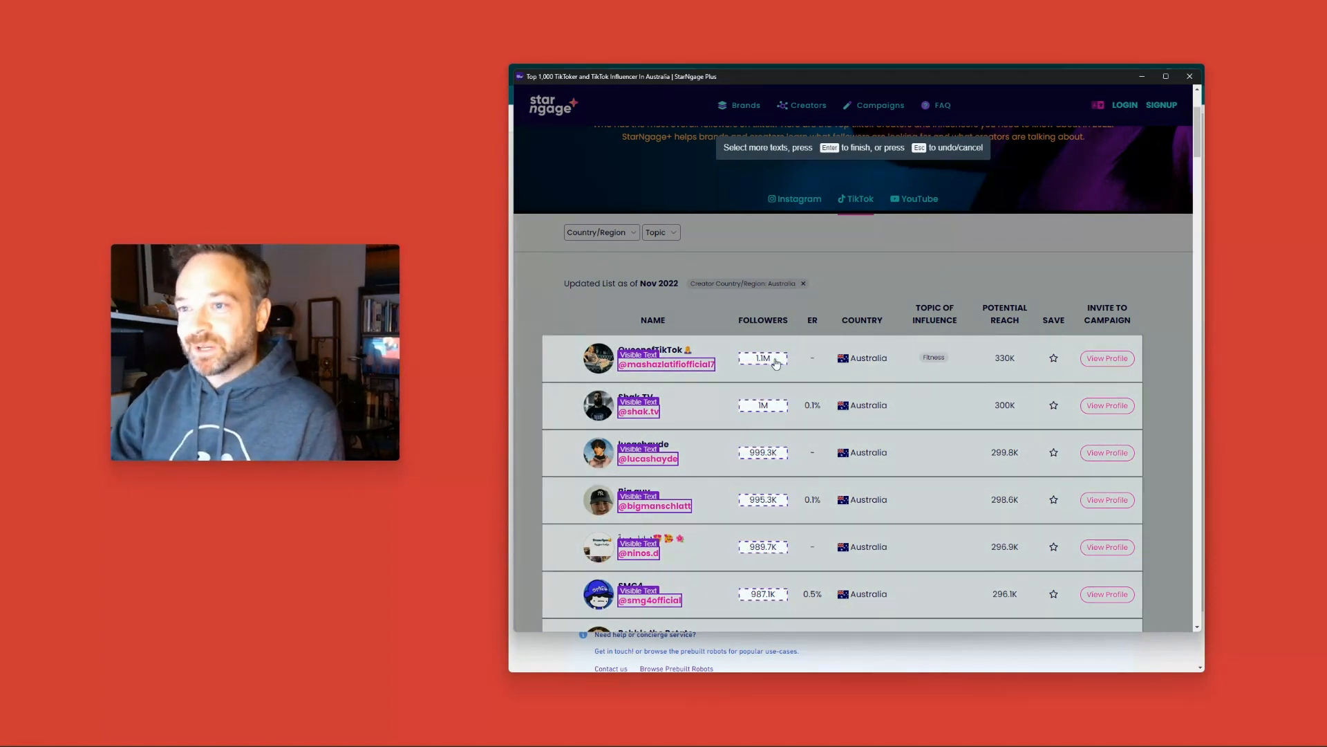
Step: Add the follower counts, the countries' visible text and the potential reach values to the capture, and finish the selection
{"action": "left_click", "coordinate": [776, 364]}
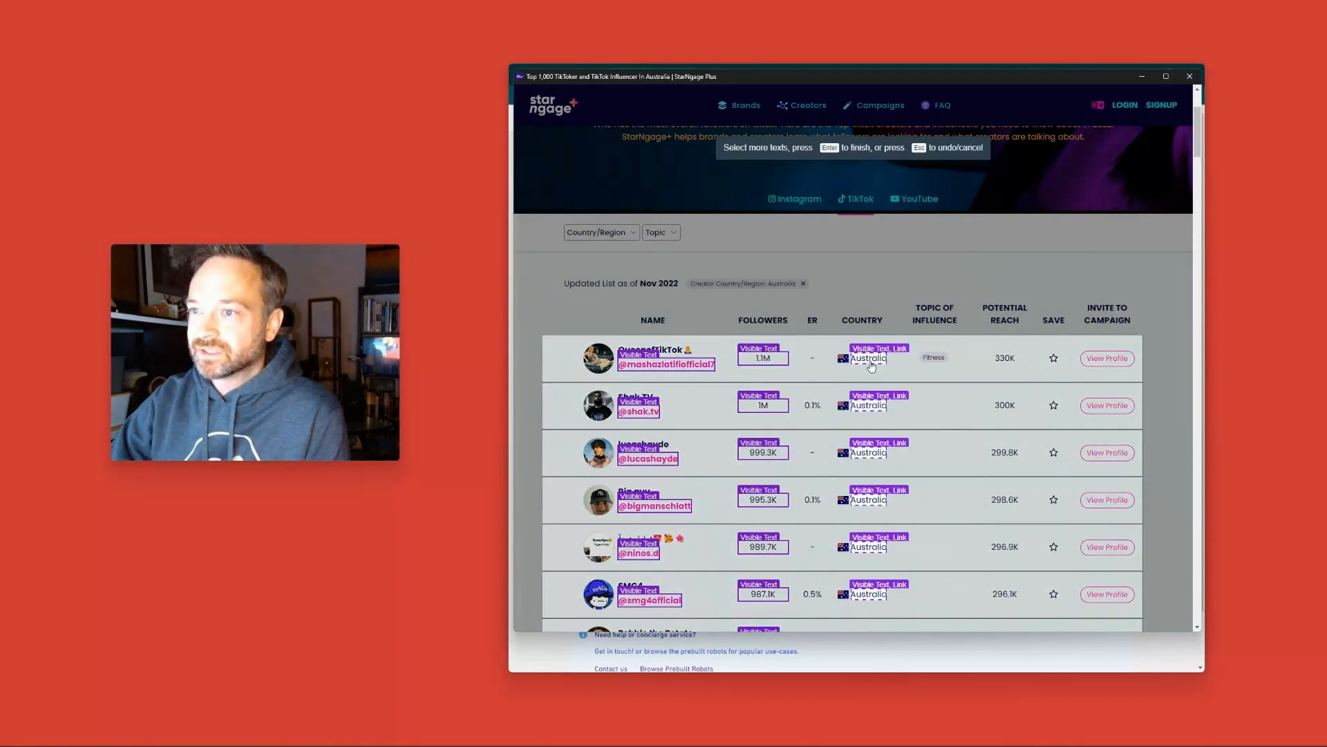
{"action": "left_click", "coordinate": [870, 363]}
{"action": "left_click", "coordinate": [889, 382]}
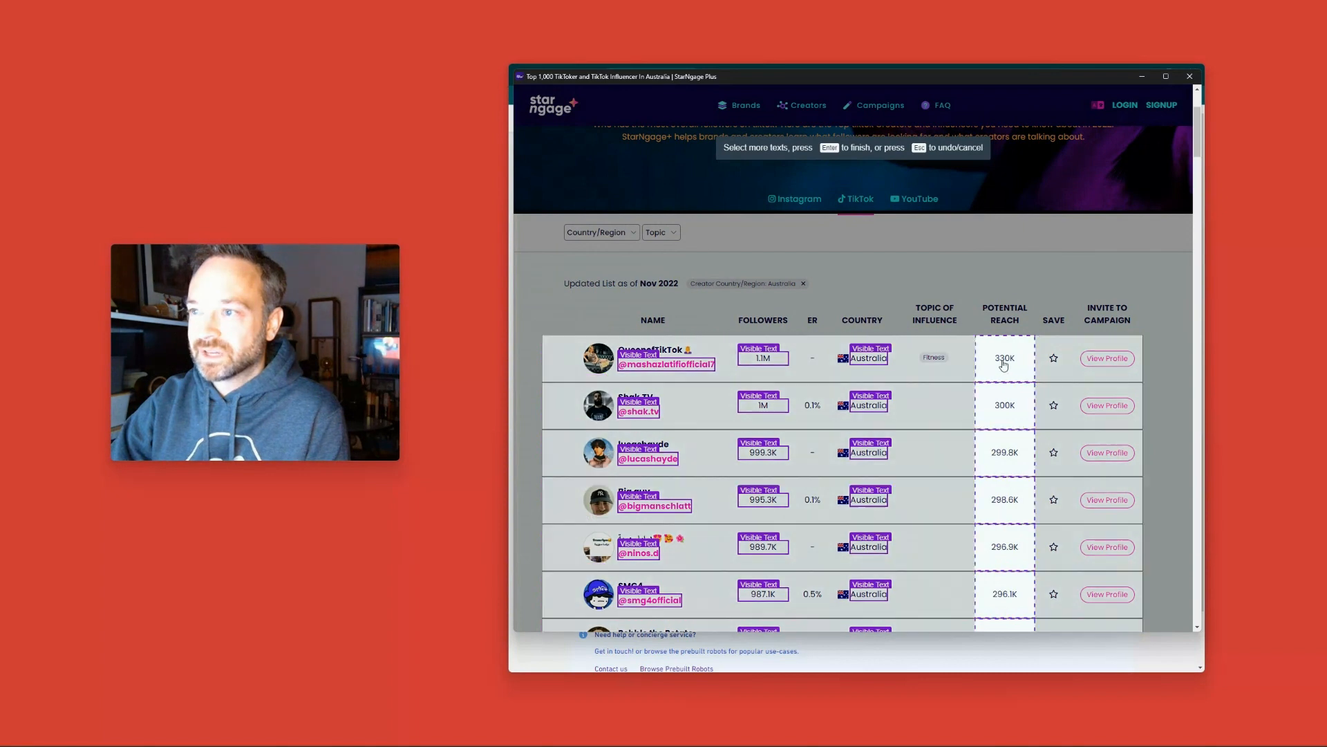
{"action": "left_click", "coordinate": [1008, 363]}
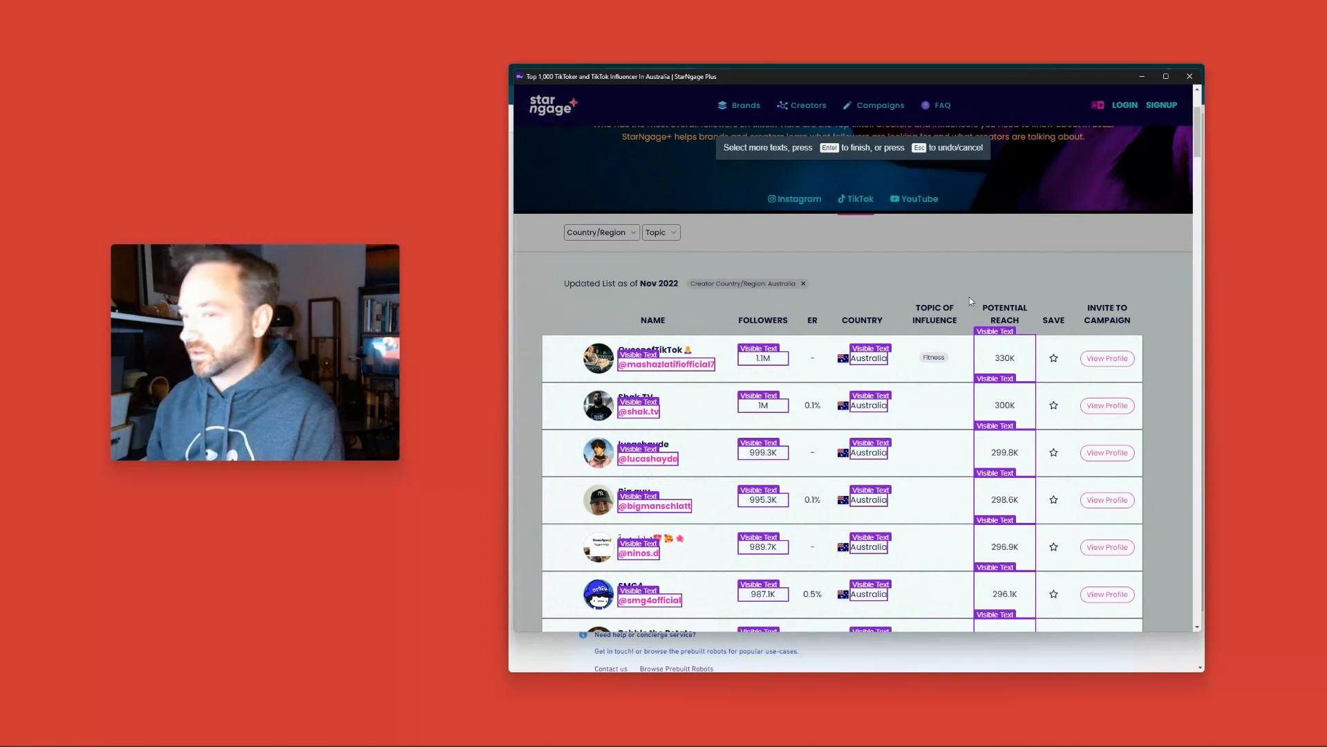
{"action": "key", "text": "Return"}
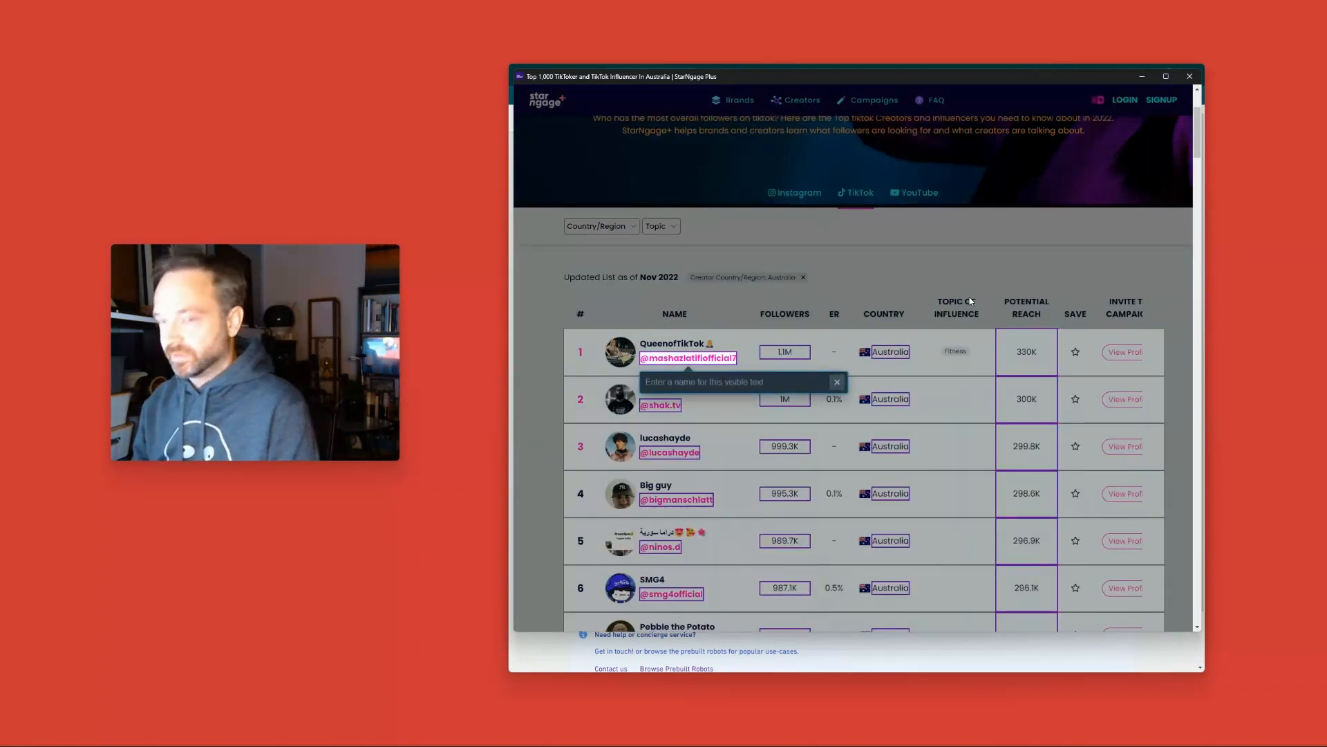
Step: Name the captured account handles "Name" and the captured follower counts "Followers"
{"action": "type", "text": "Name"}
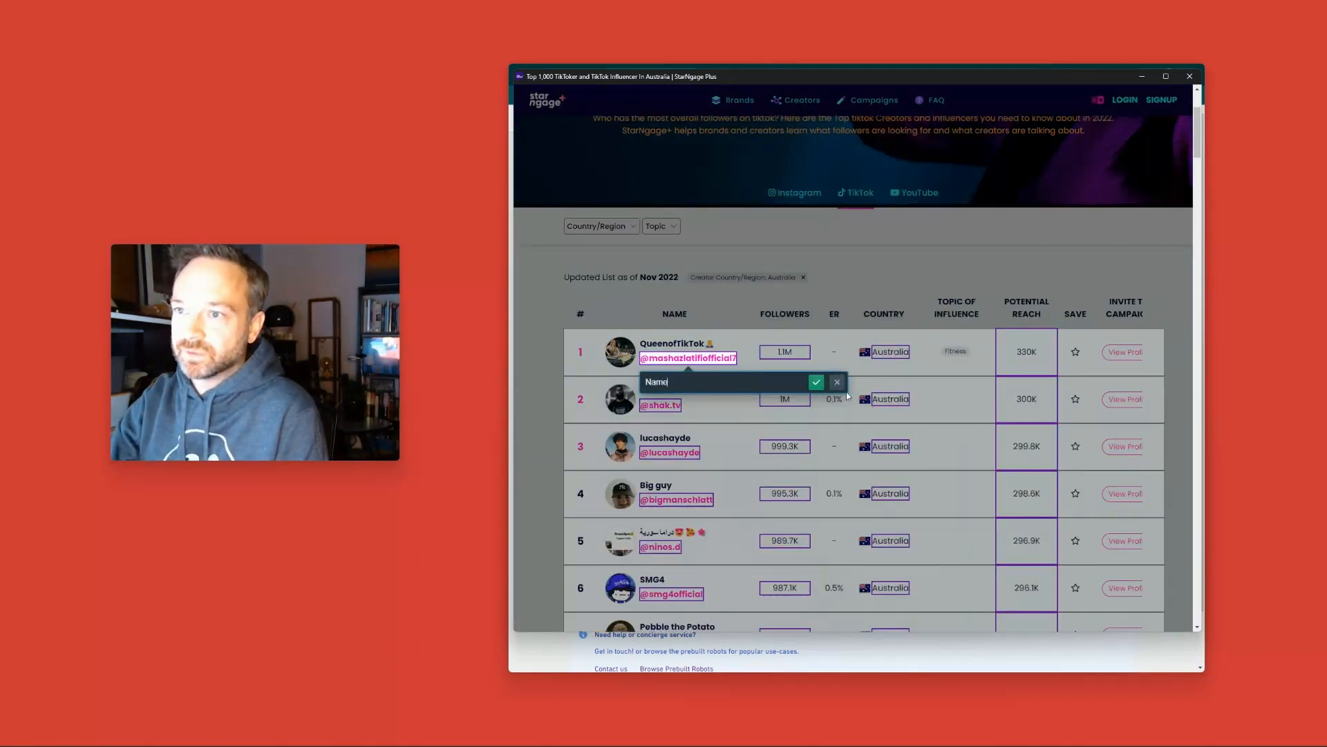
{"action": "left_click", "coordinate": [818, 377]}
{"action": "left_click", "coordinate": [819, 383]}
{"action": "type", "text": "F"}
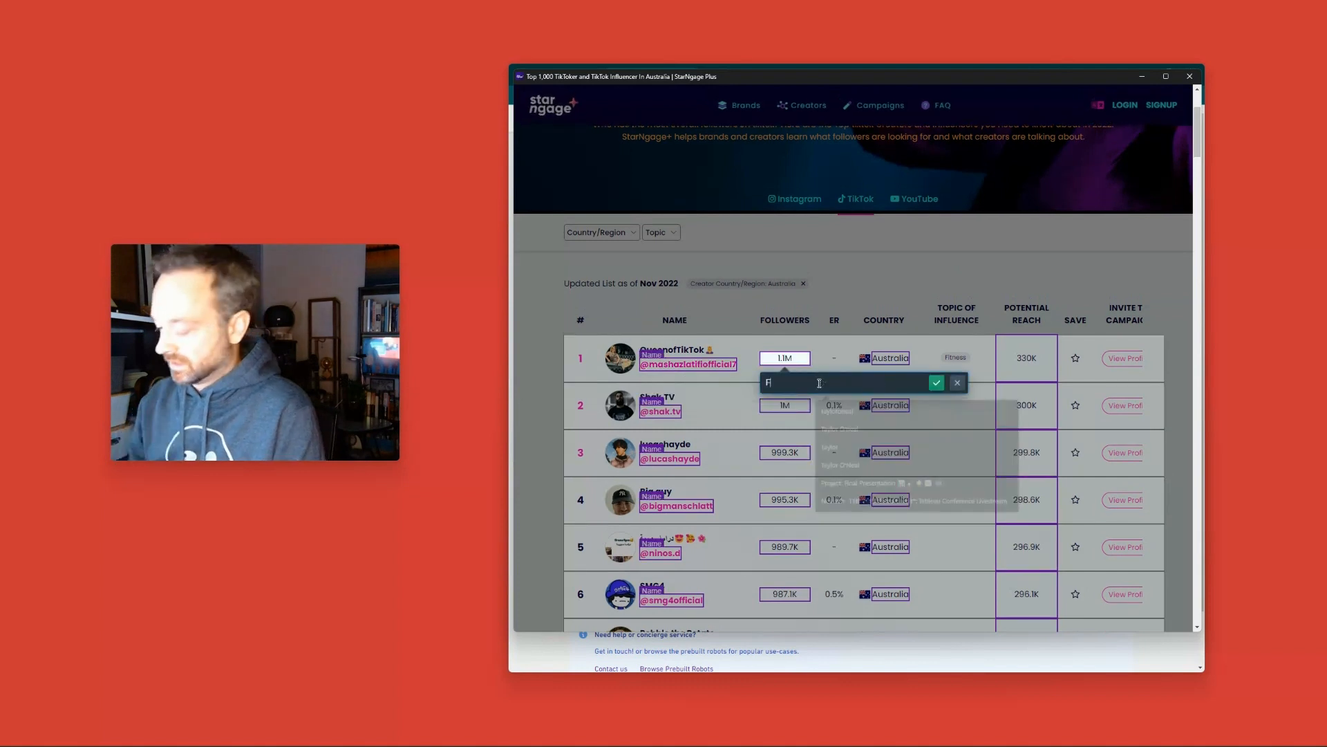
{"action": "type", "text": "ollowers"}
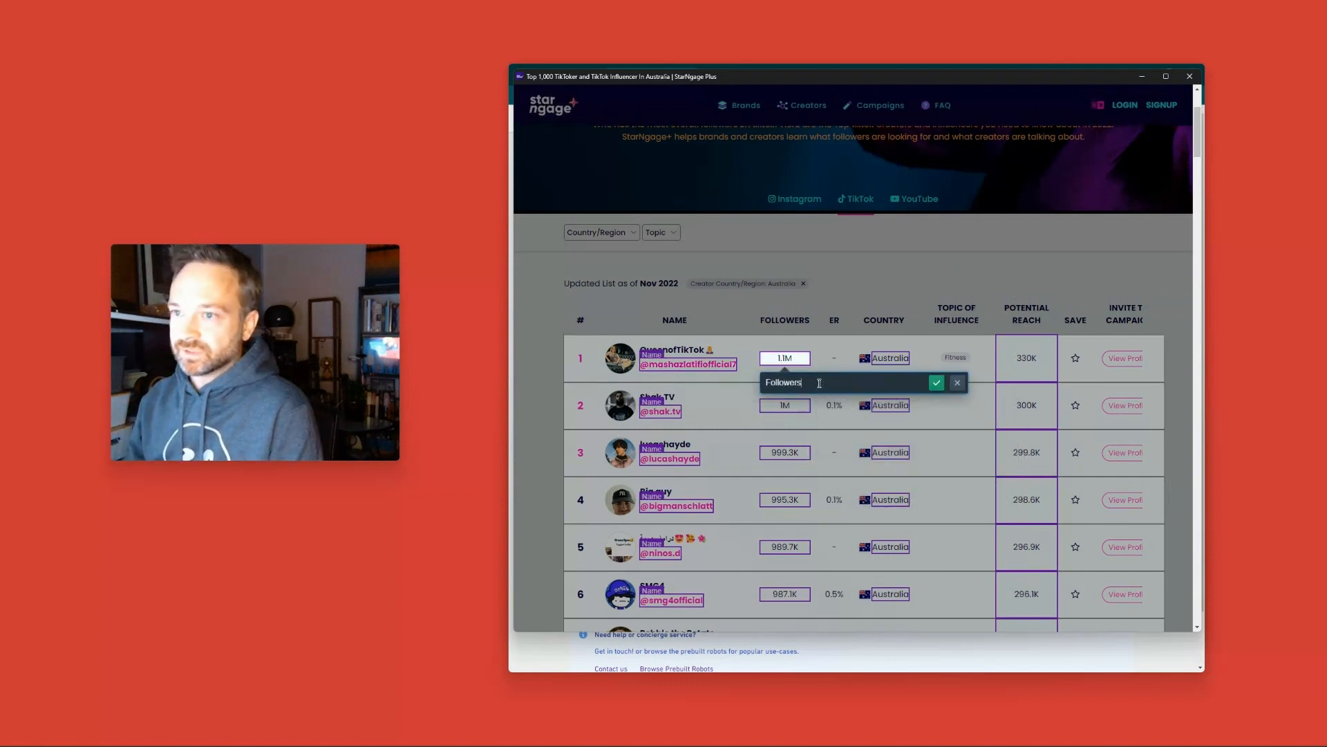
{"action": "left_click", "coordinate": [936, 382]}
{"action": "left_click", "coordinate": [940, 382]}
Step: Name the captured country text "Country" and the potential reach values "Reach"
{"action": "type", "text": "C"}
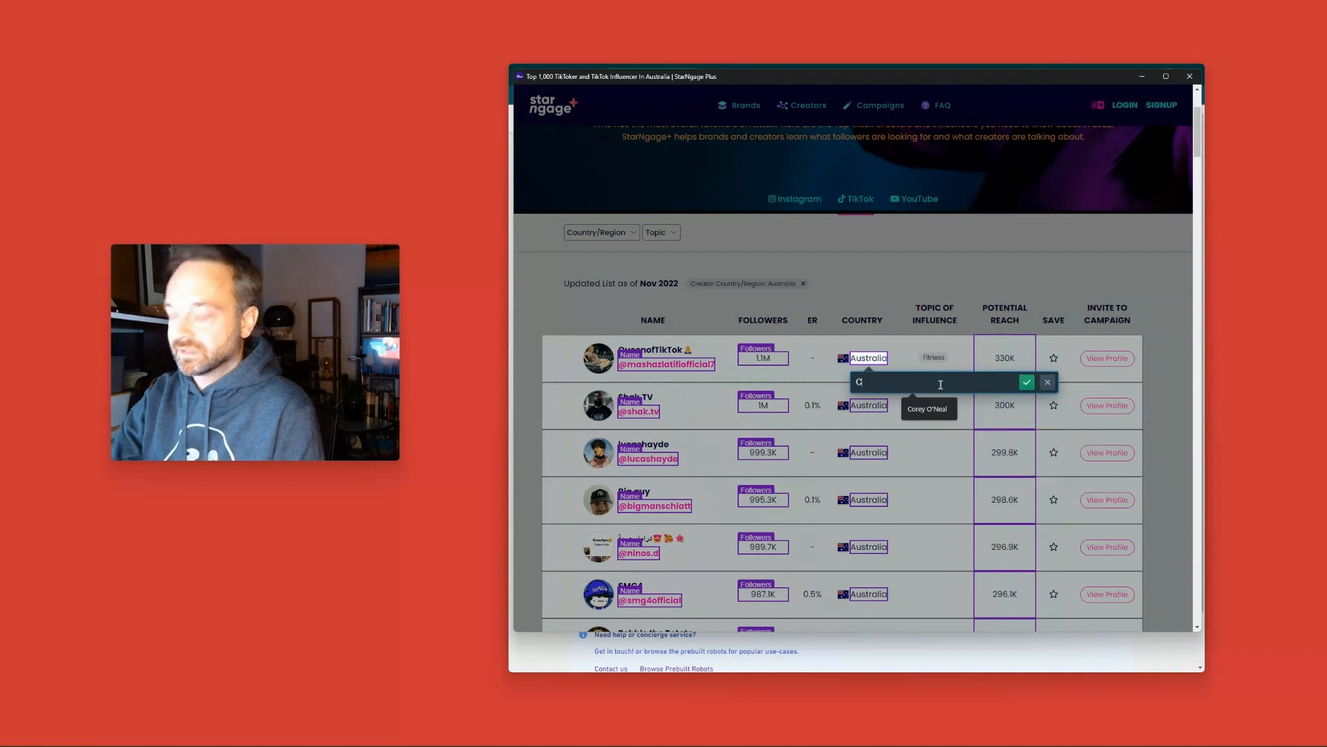
{"action": "type", "text": "ountry"}
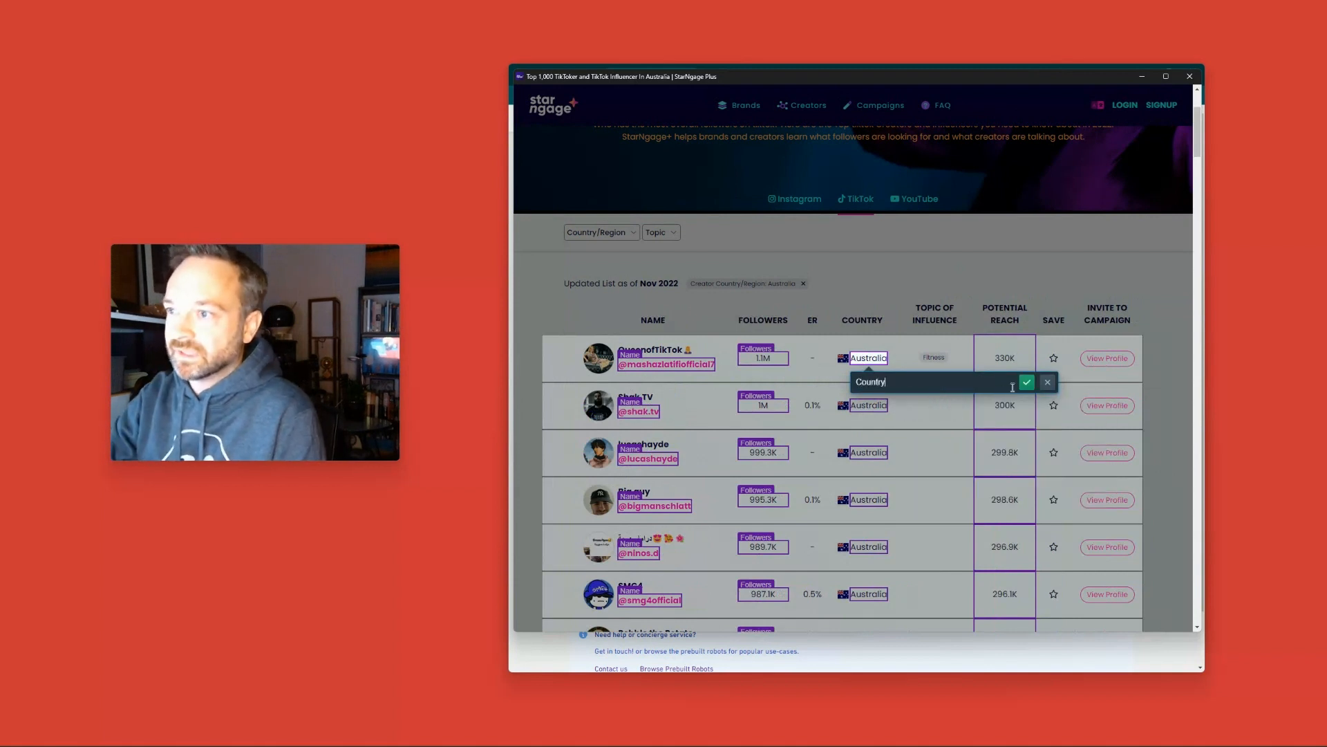
{"action": "left_click", "coordinate": [1027, 383]}
{"action": "left_click", "coordinate": [1024, 400]}
{"action": "type", "text": "Reach"}
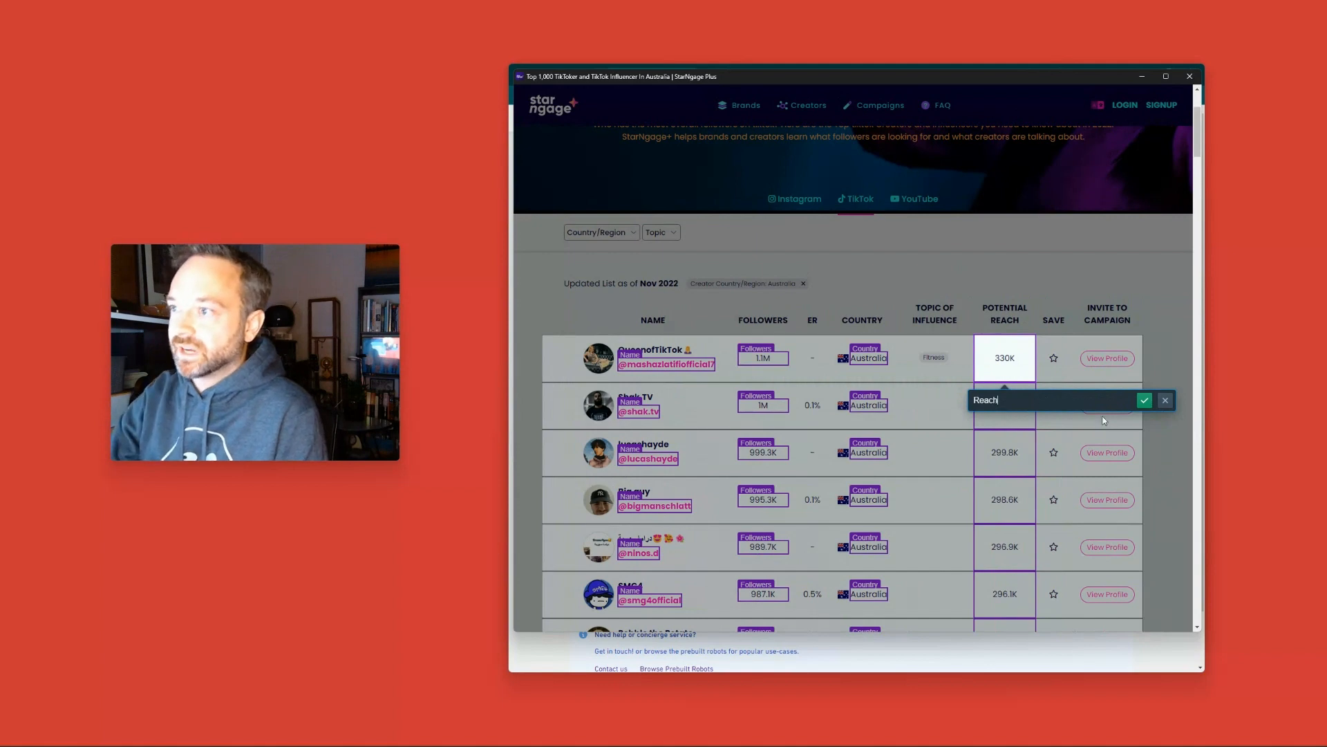
{"action": "left_click", "coordinate": [1144, 399]}
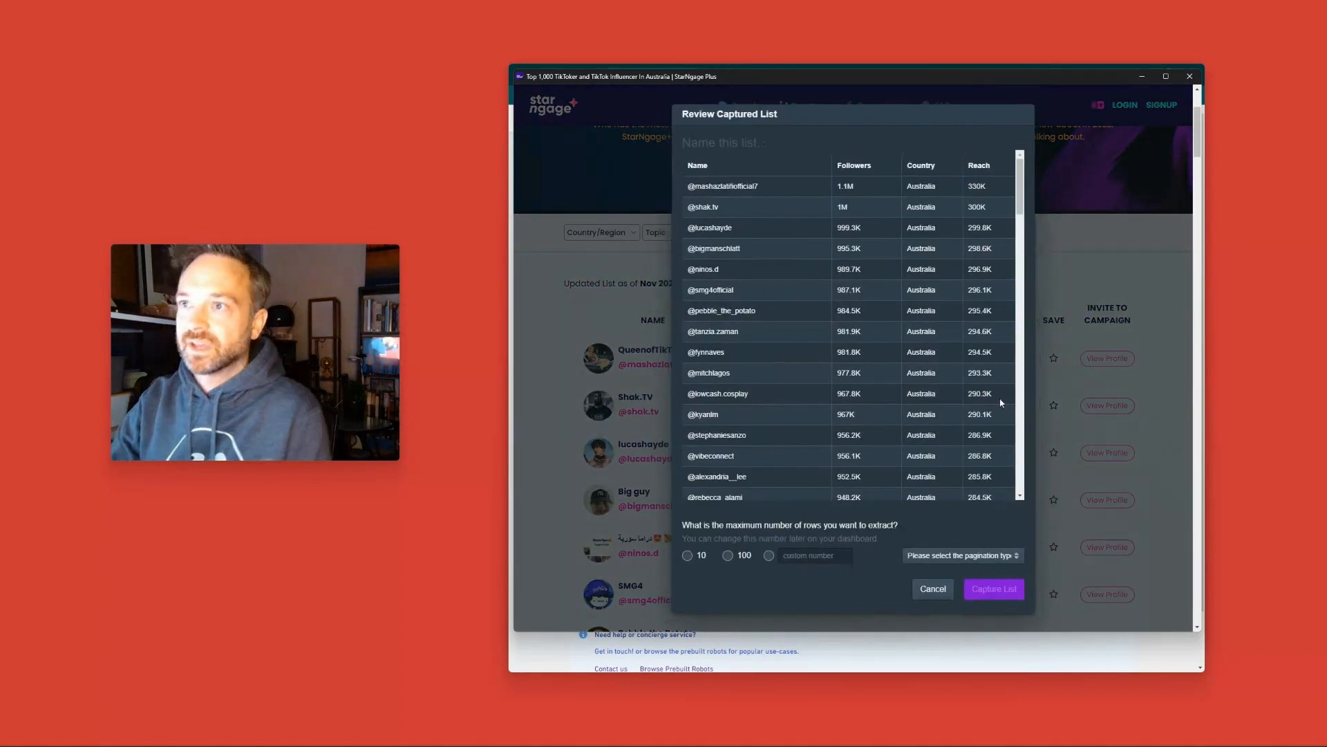
Step: Name the captured list "Influencers" and set a custom maximum of 200 rows to extract
{"action": "left_click", "coordinate": [721, 142]}
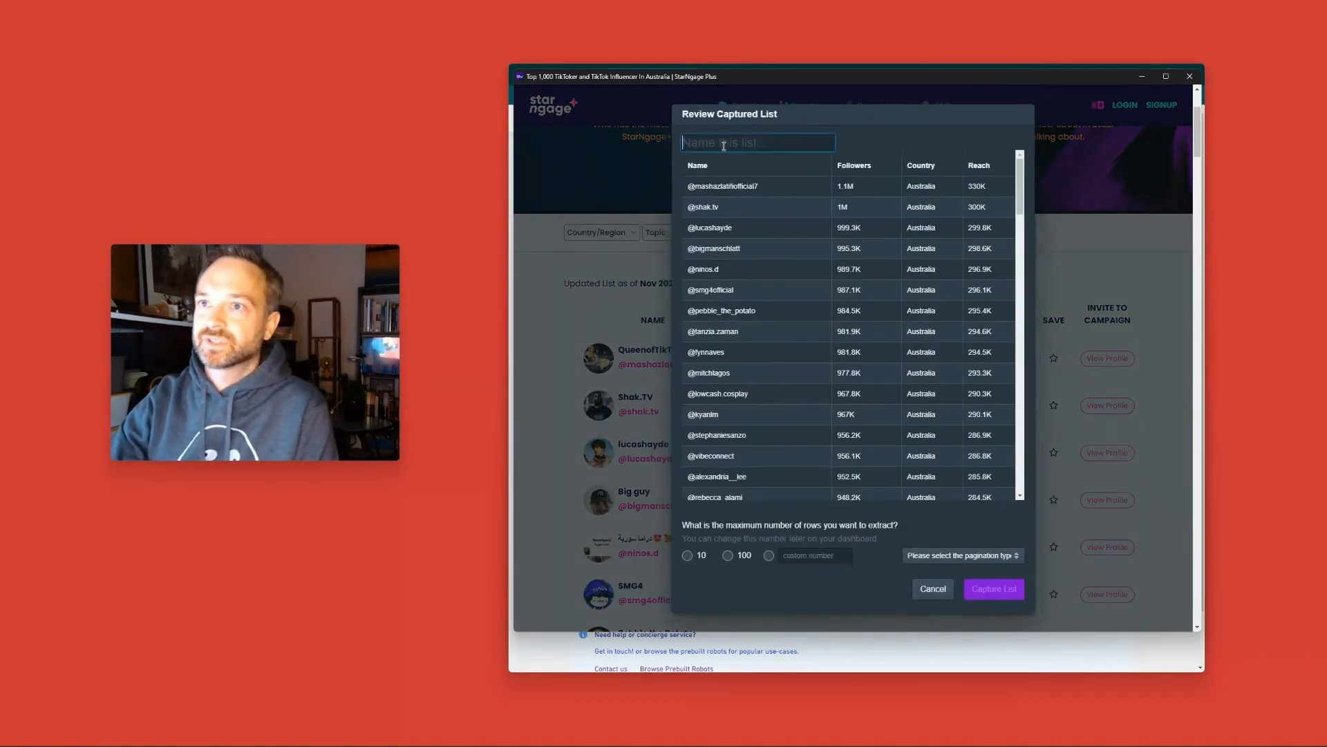
{"action": "type", "text": "Infd"}
{"action": "key", "text": "BackSpace"}
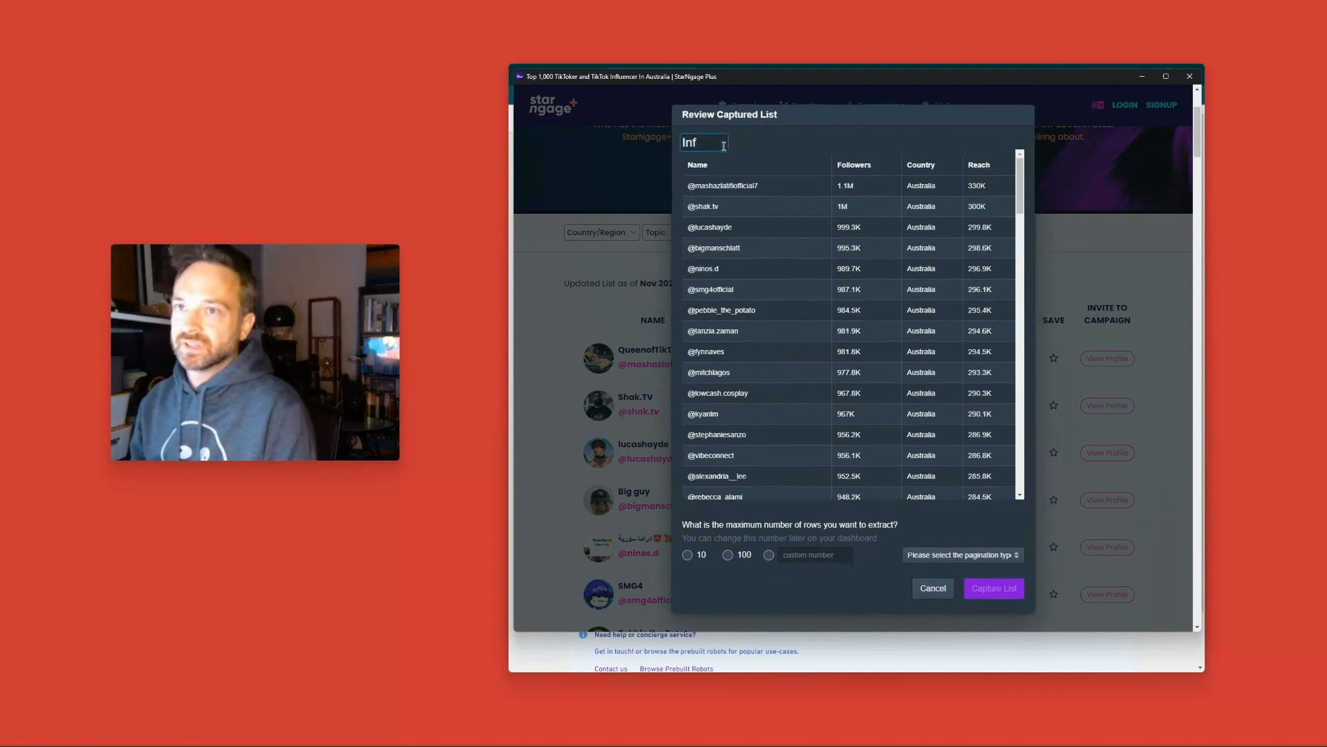
{"action": "type", "text": "luencers"}
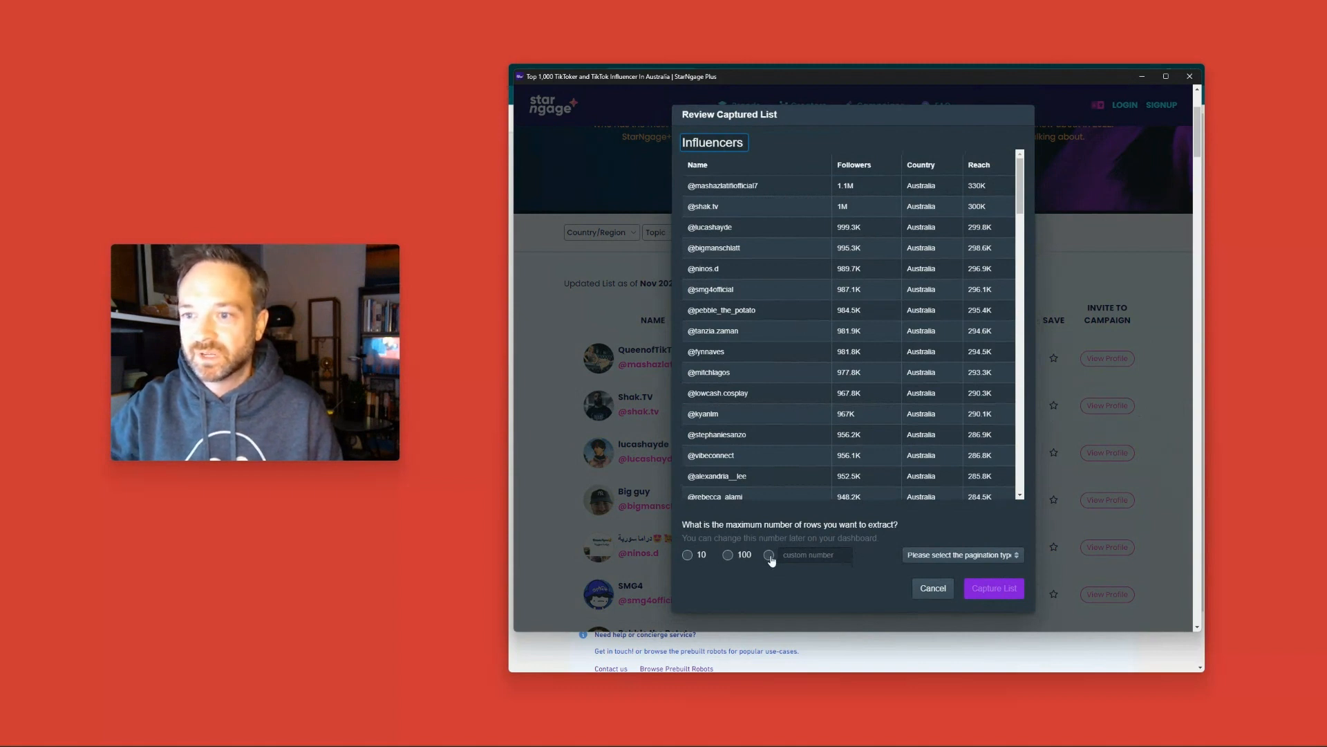
{"action": "left_click", "coordinate": [794, 556]}
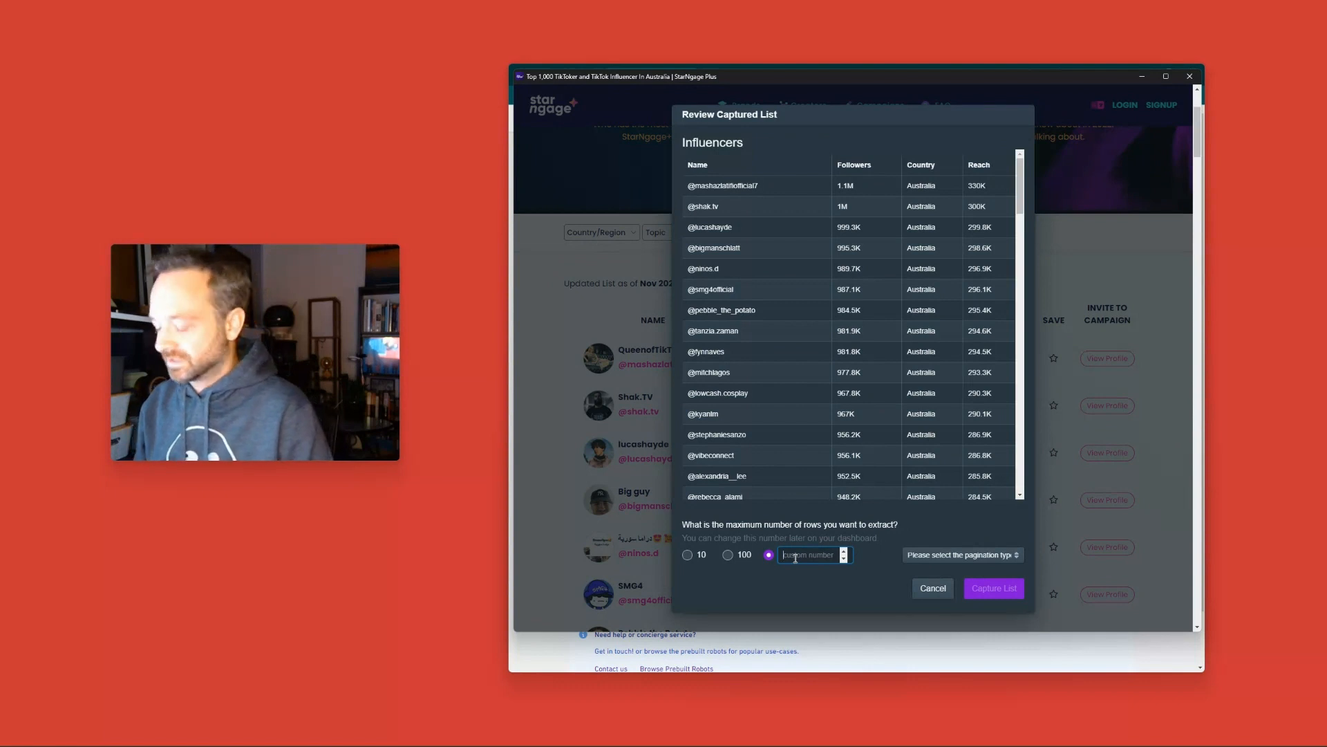
{"action": "type", "text": "200"}
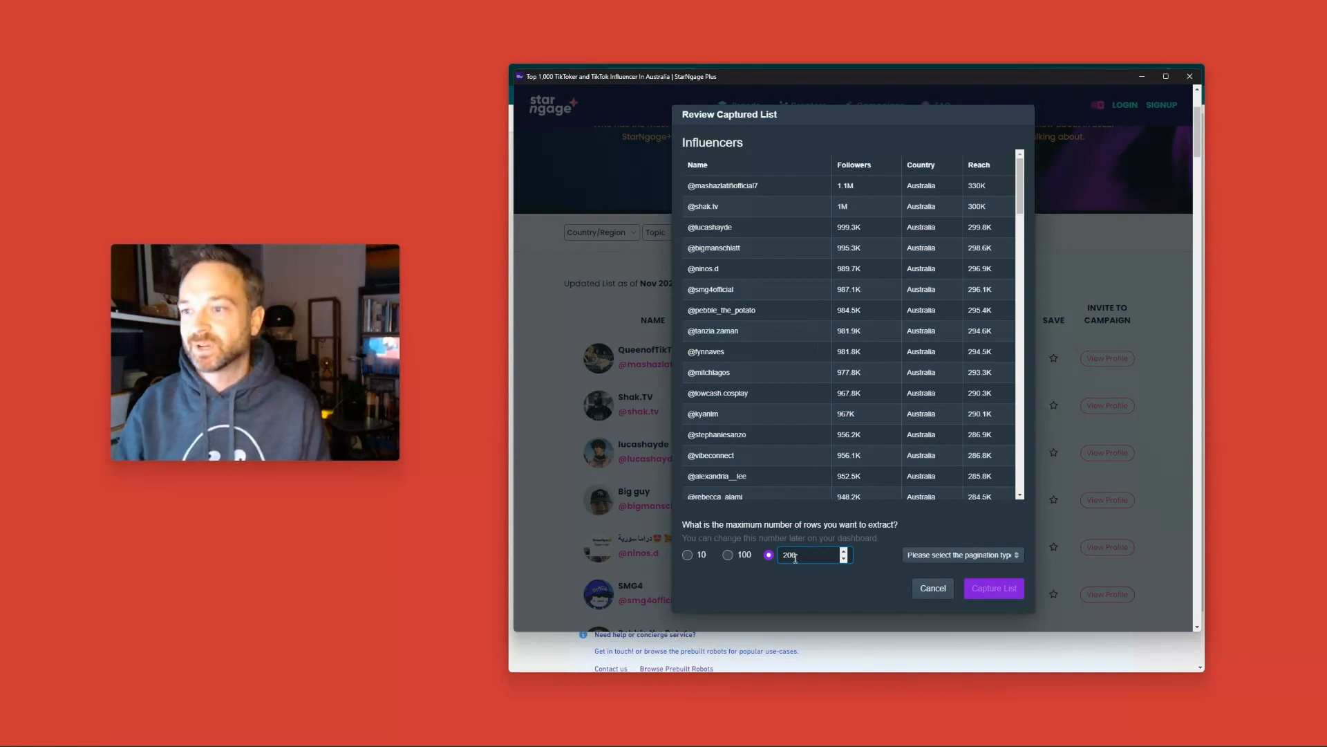
Step: Set the pagination to click next for the next page, pick the » button below the table, and capture the list
{"action": "left_click", "coordinate": [974, 557]}
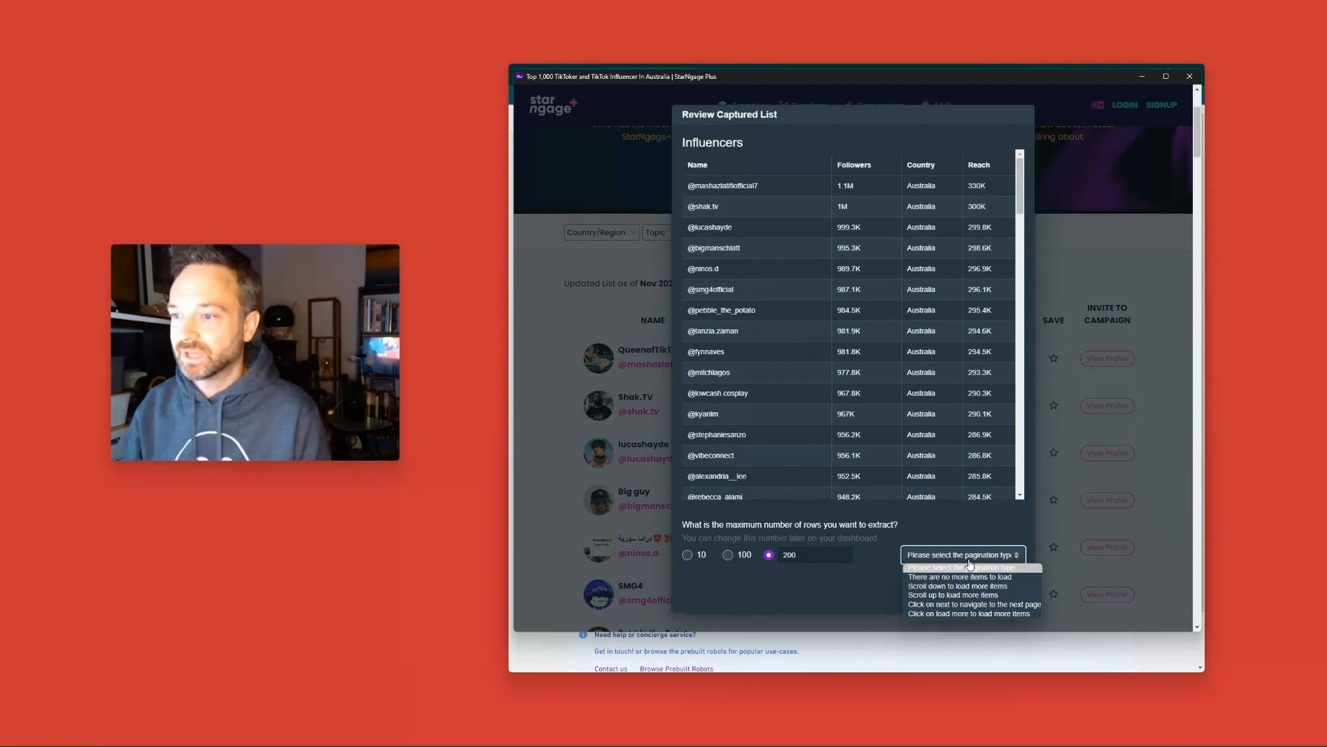
{"action": "left_click", "coordinate": [996, 604]}
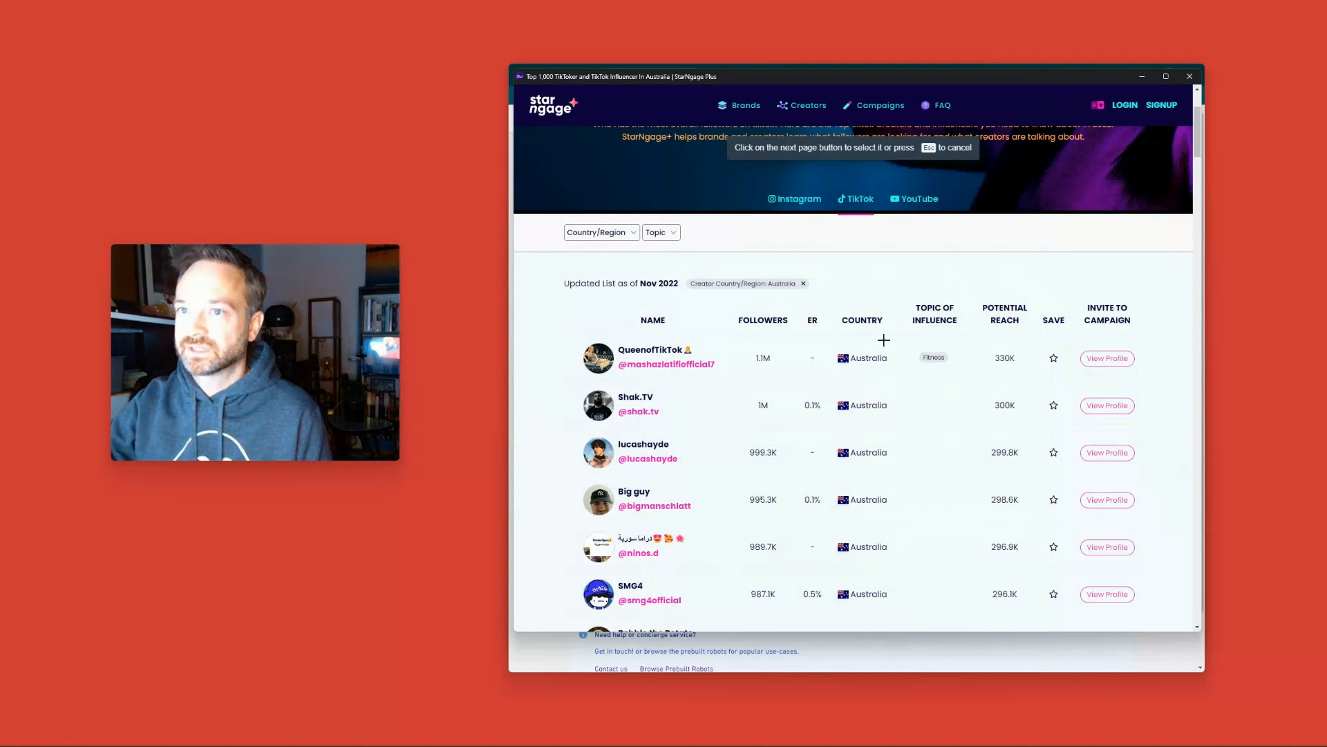
{"action": "scroll", "coordinate": [958, 480], "scroll_direction": "down", "scroll_amount": 20}
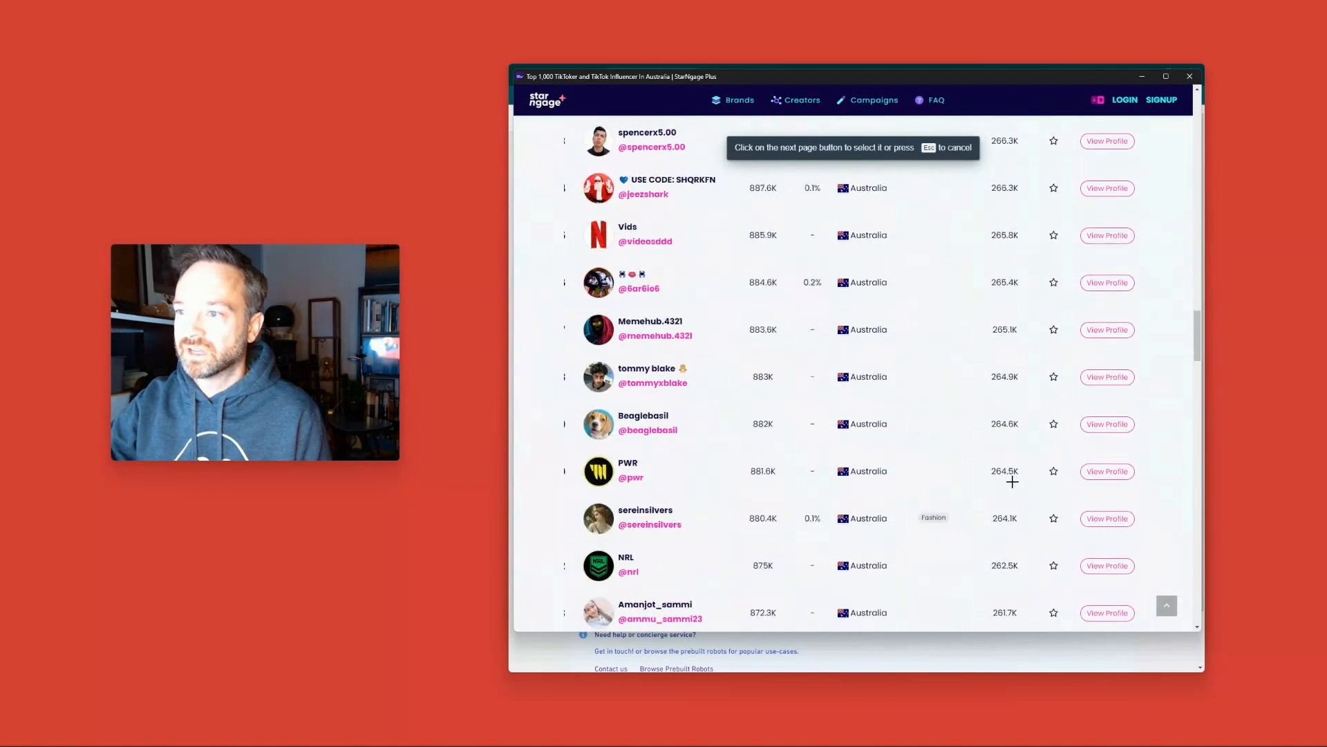
{"action": "scroll", "coordinate": [1011, 482], "scroll_direction": "down", "scroll_amount": 15}
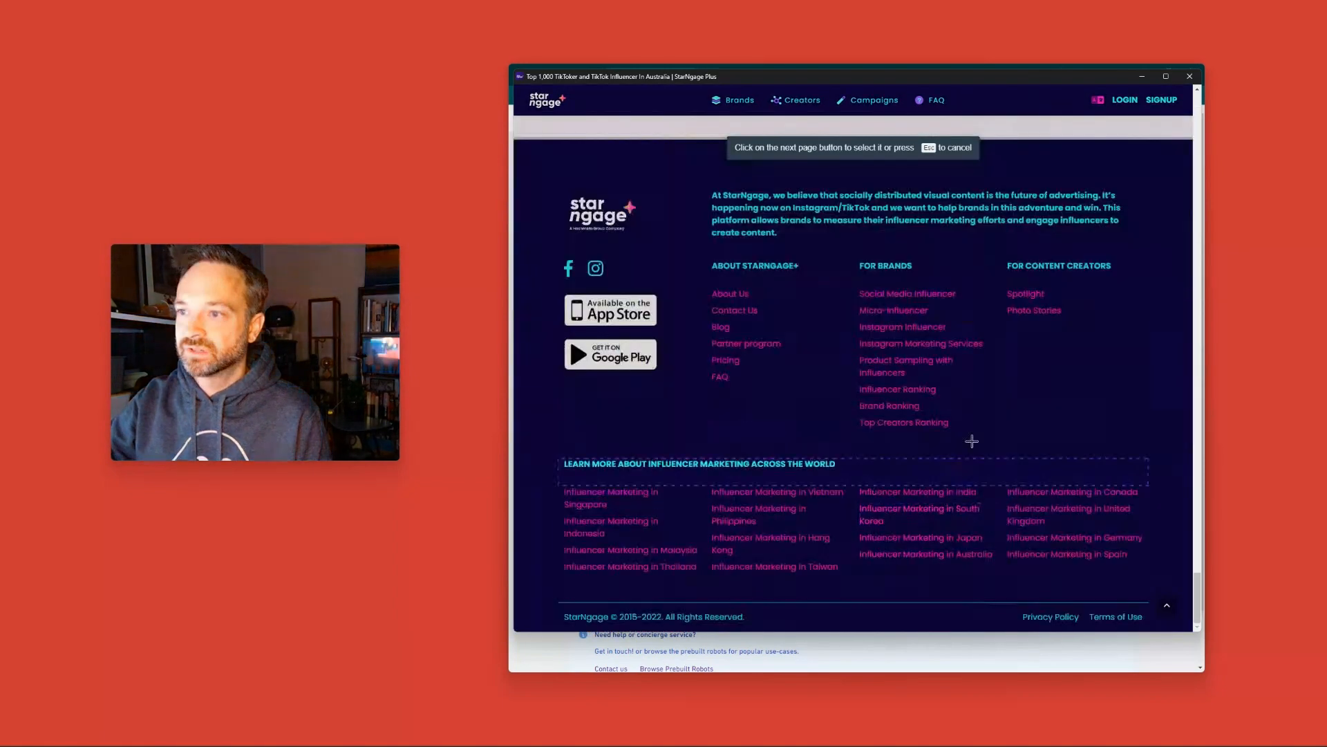
{"action": "scroll", "coordinate": [999, 415], "scroll_direction": "up", "scroll_amount": 5}
{"action": "scroll", "coordinate": [996, 382], "scroll_direction": "up", "scroll_amount": 1}
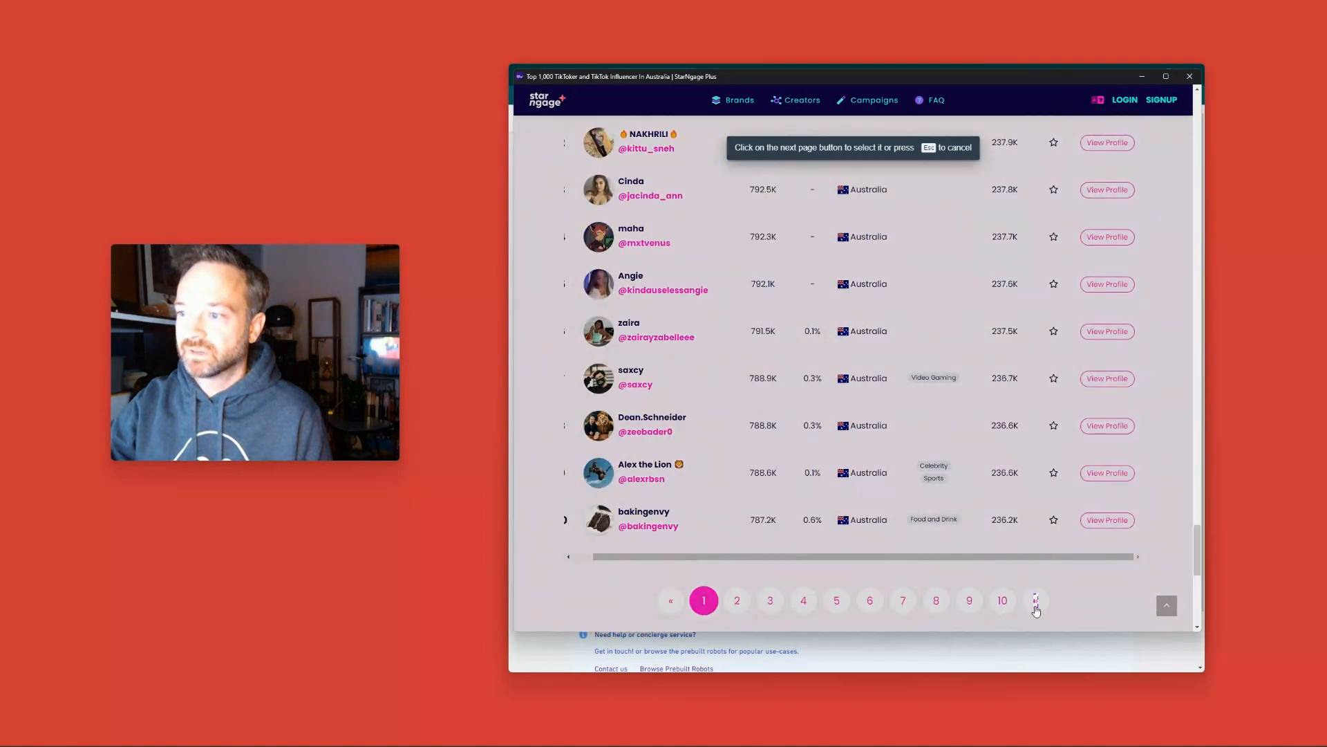
{"action": "left_click", "coordinate": [1036, 607]}
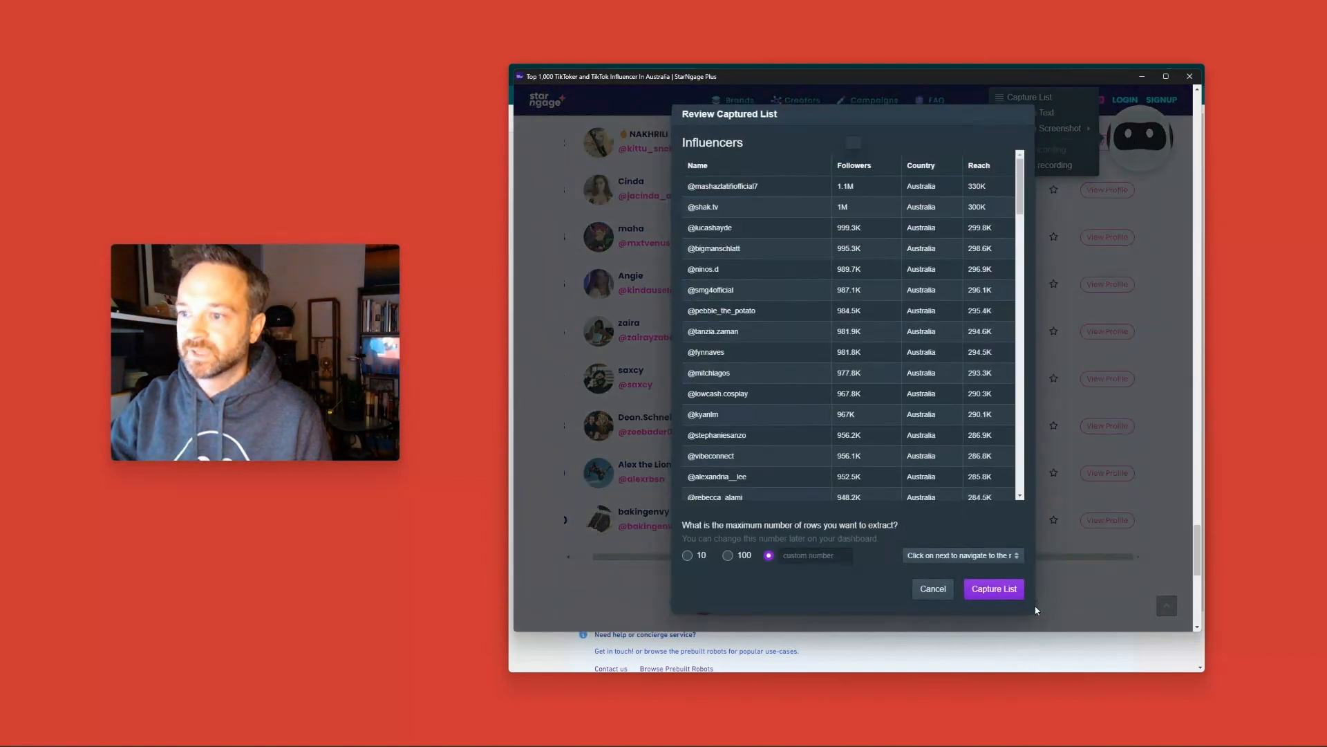
{"action": "left_click", "coordinate": [995, 590]}
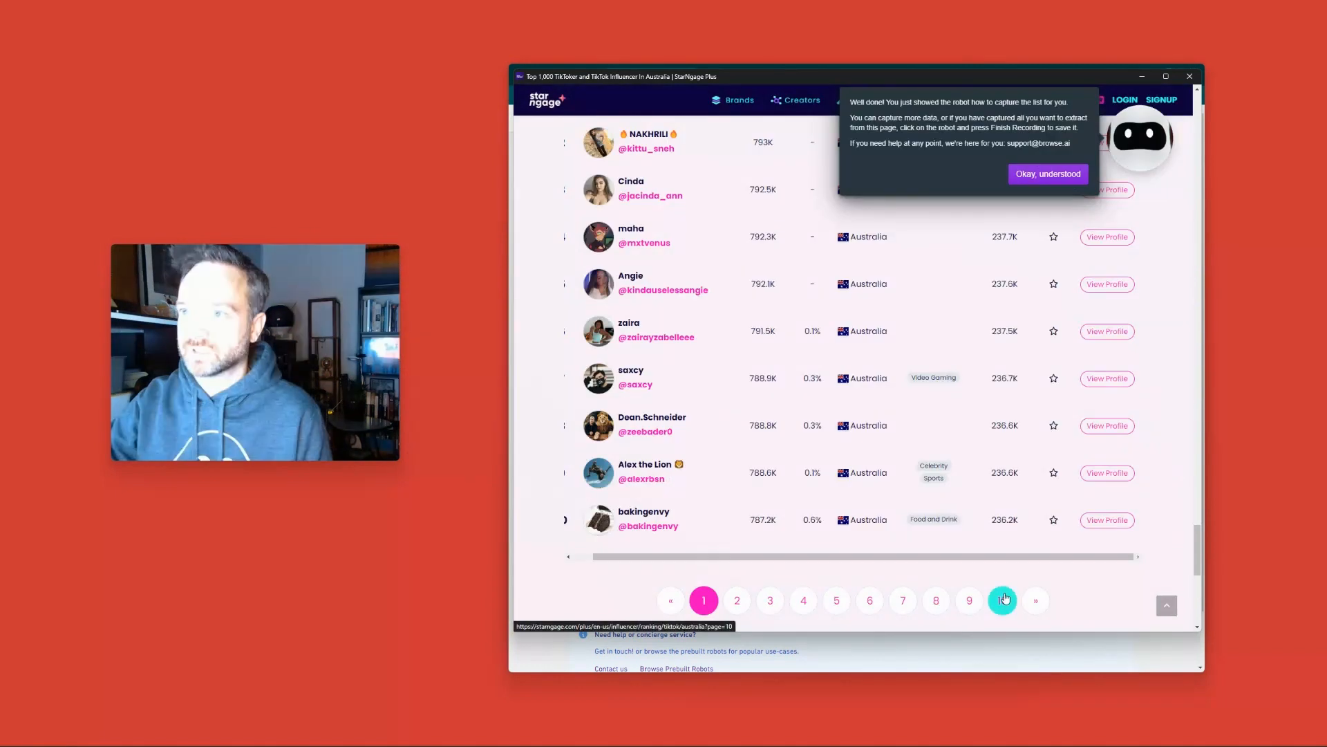
{"action": "left_click", "coordinate": [1056, 177]}
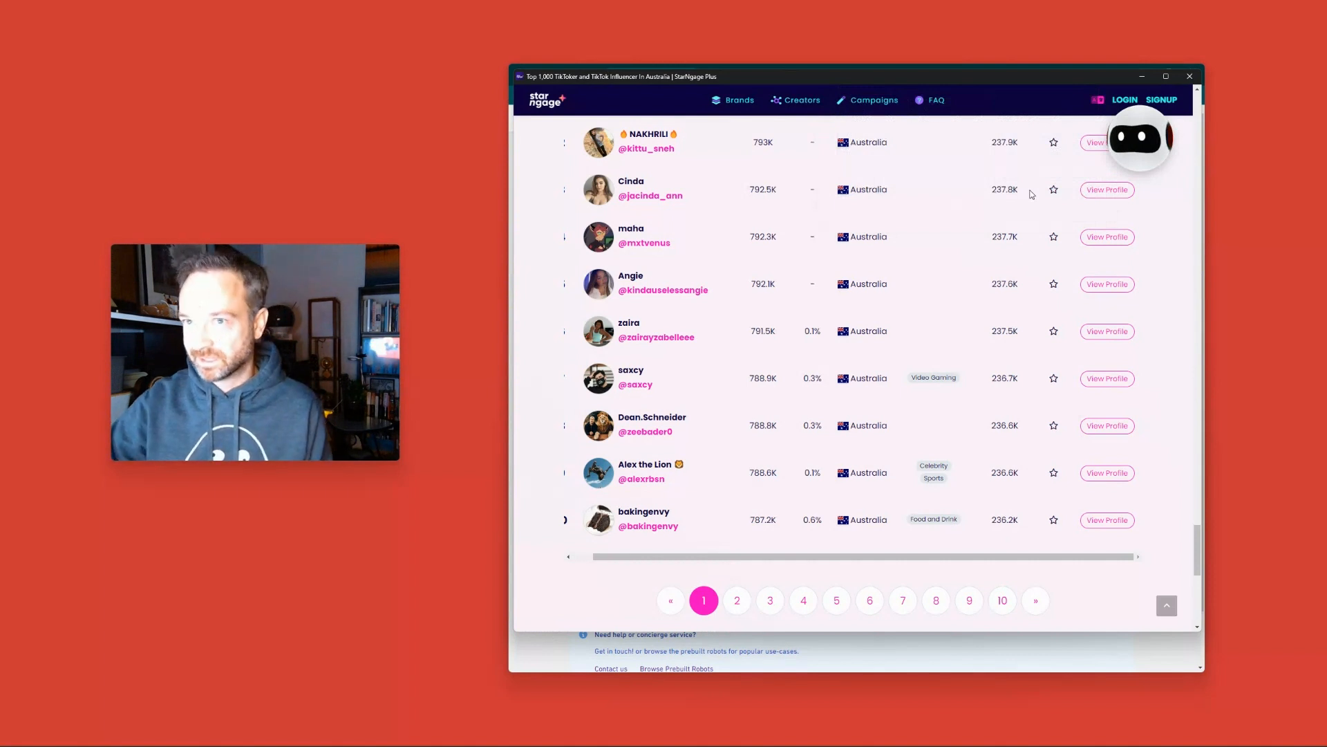
Step: Finish the recording and save the new robot under its suggested name
{"action": "left_click", "coordinate": [1140, 153]}
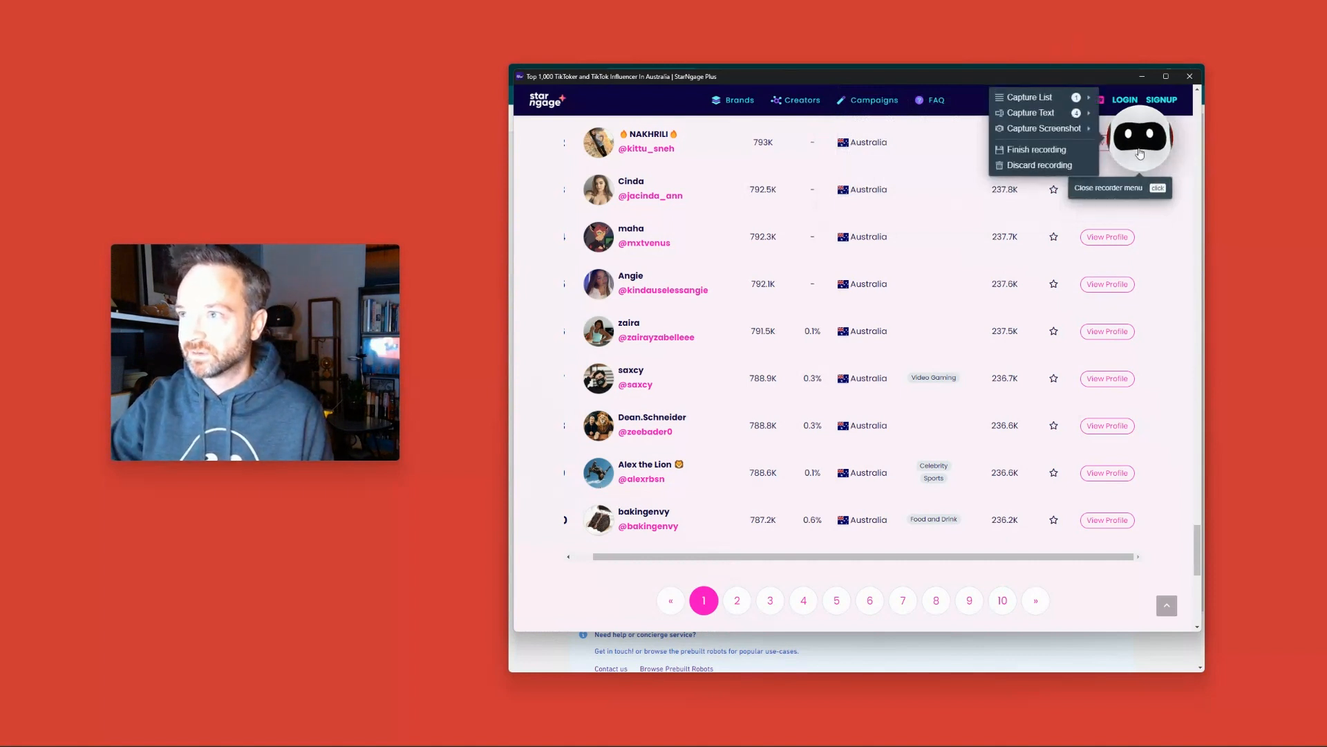
{"action": "left_click", "coordinate": [1044, 149]}
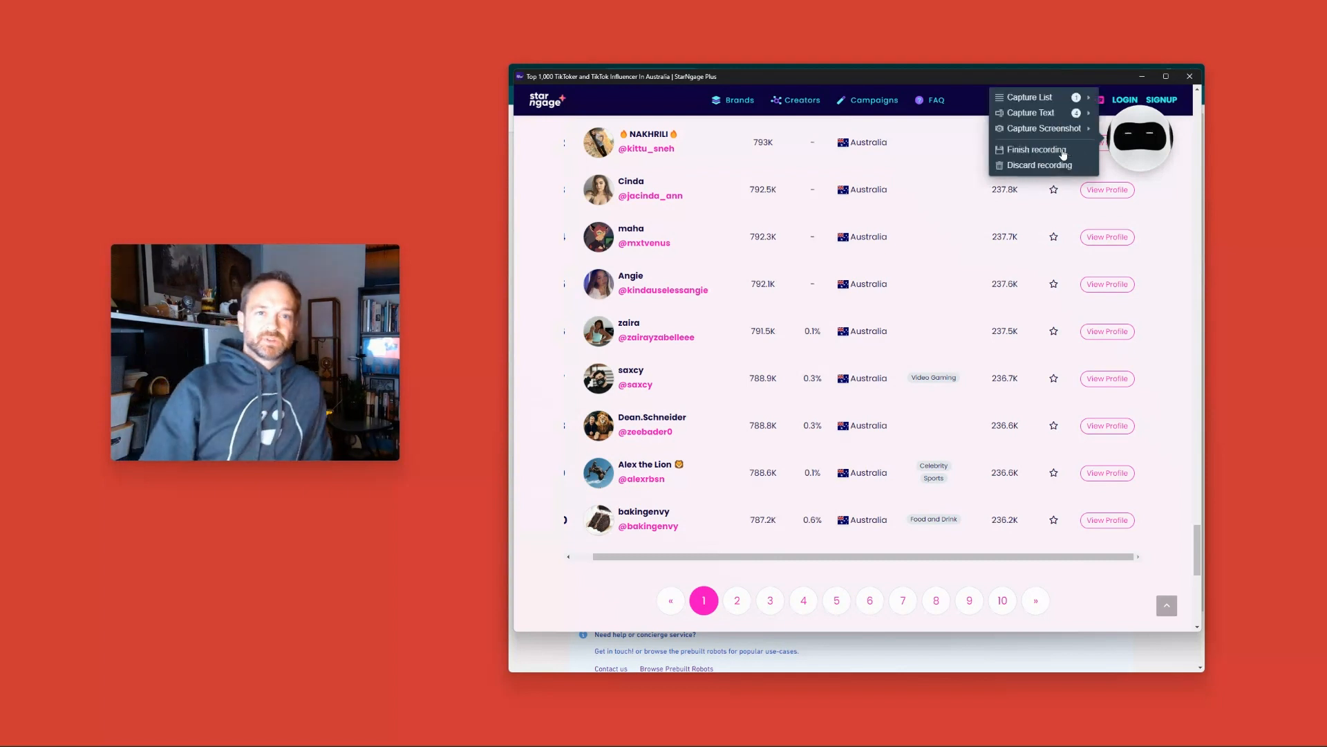
{"action": "left_click", "coordinate": [1063, 151]}
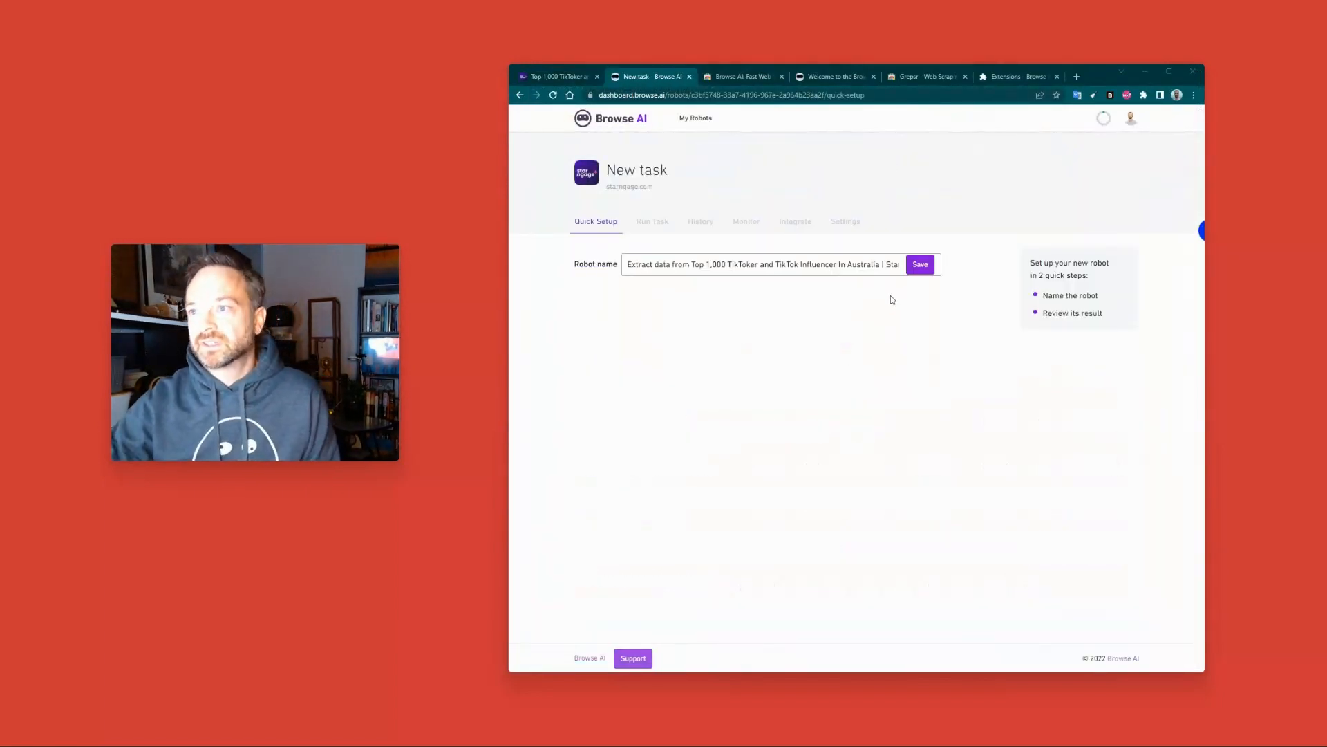
{"action": "left_click", "coordinate": [919, 265]}
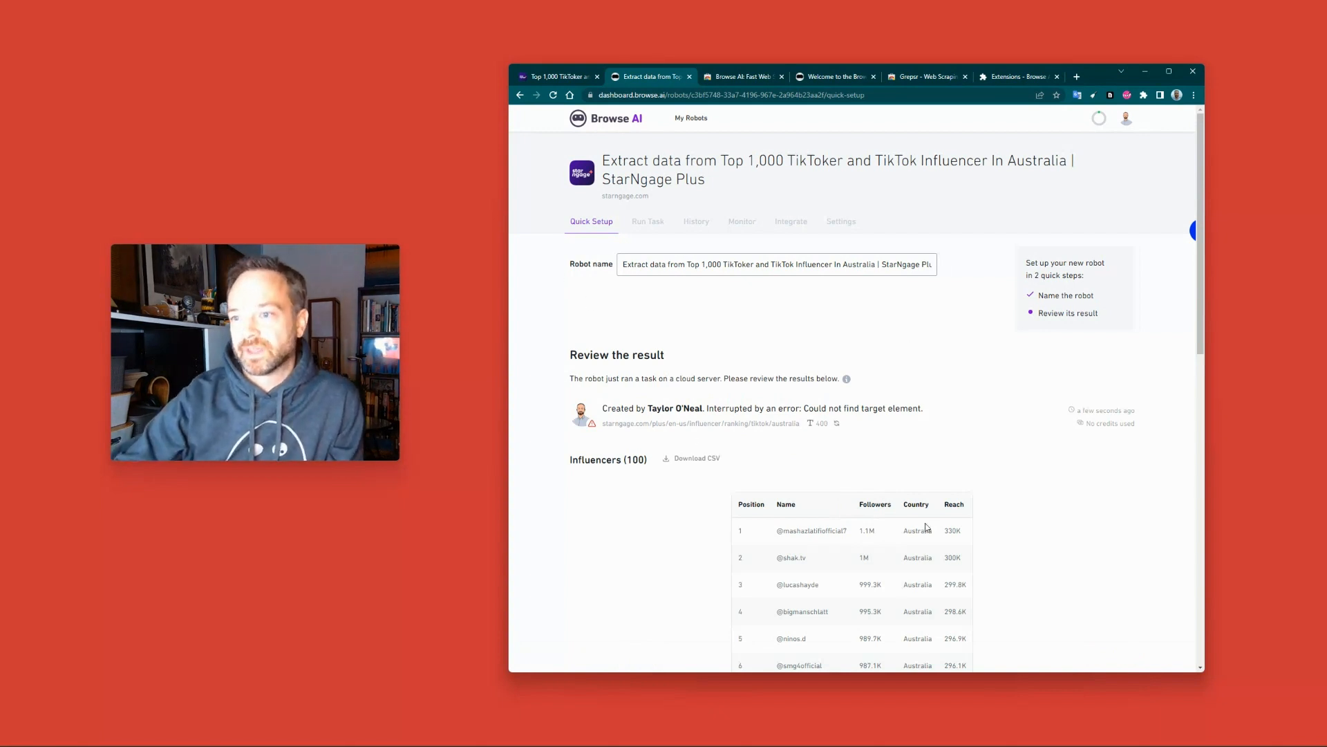
Step: Expand the Influencers results to all items and download them as a CSV file
{"action": "scroll", "coordinate": [895, 504], "scroll_direction": "down", "scroll_amount": 3}
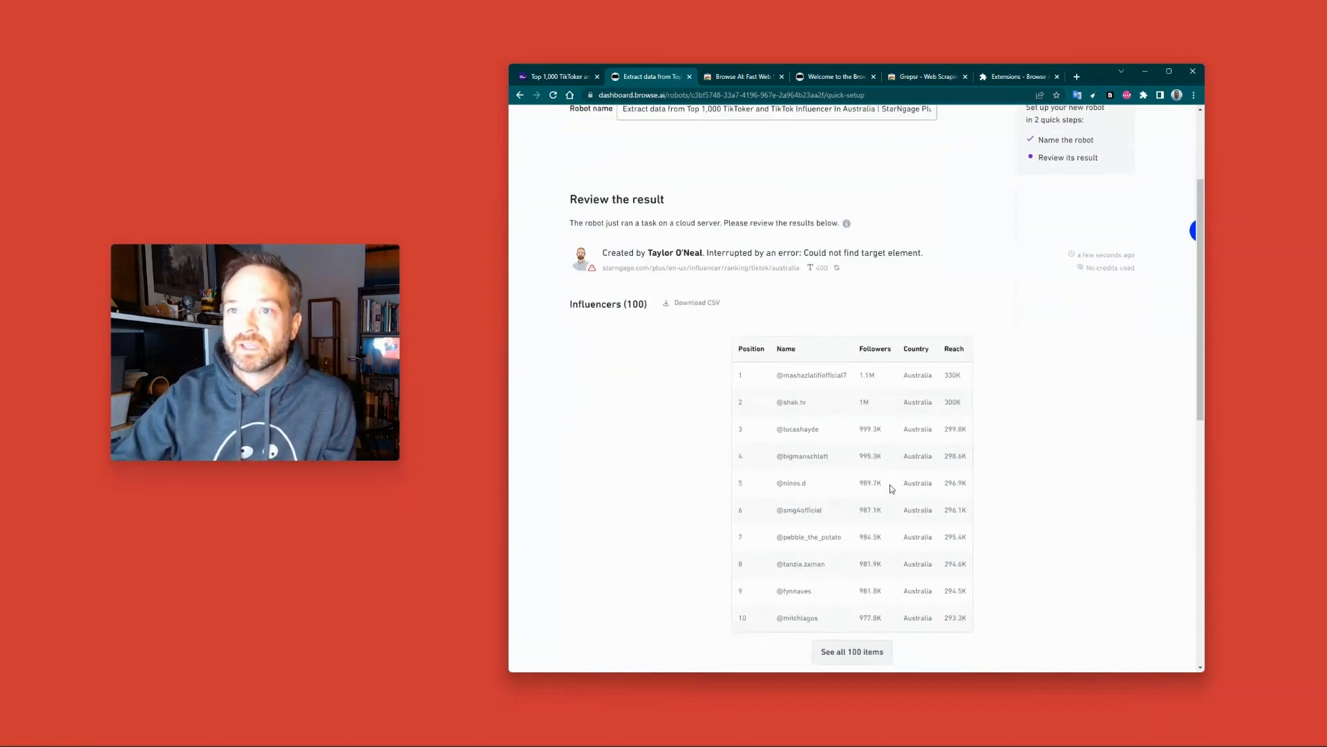
{"action": "scroll", "coordinate": [786, 402], "scroll_direction": "down", "scroll_amount": 1}
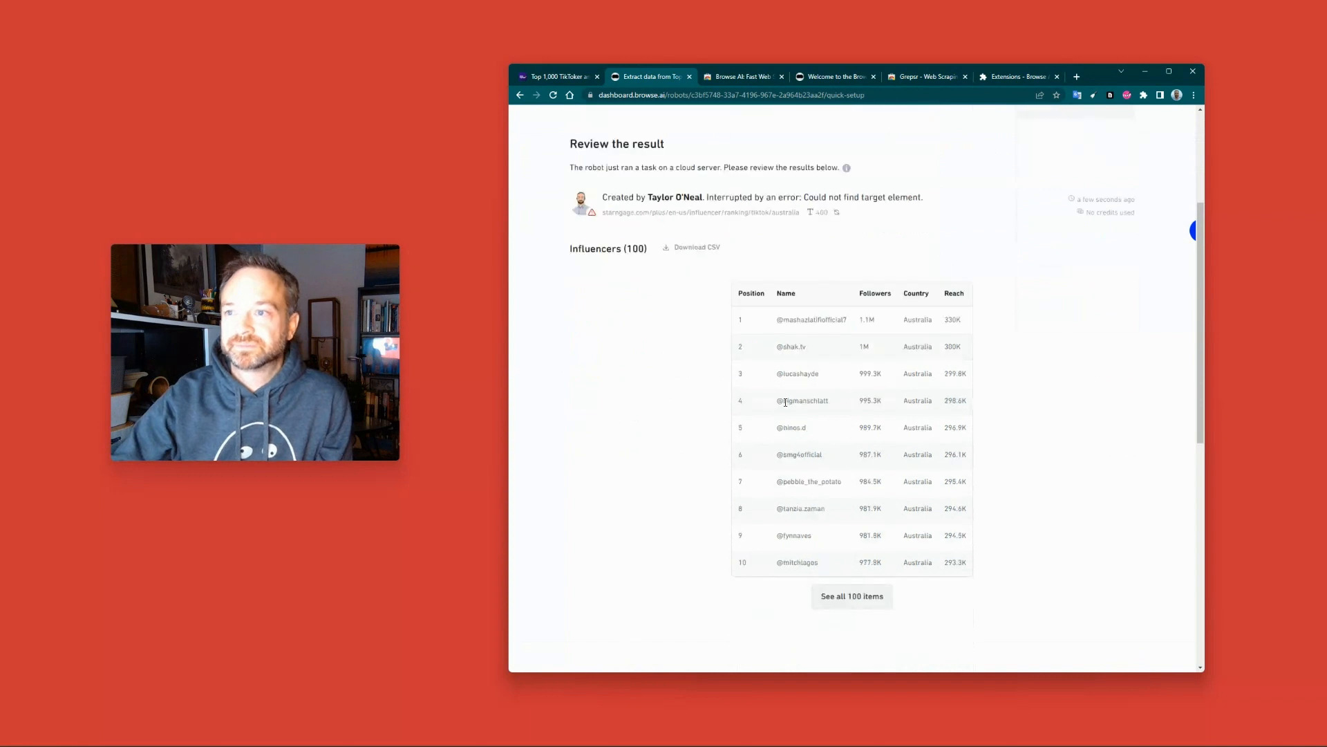
{"action": "scroll", "coordinate": [785, 401], "scroll_direction": "down", "scroll_amount": 5}
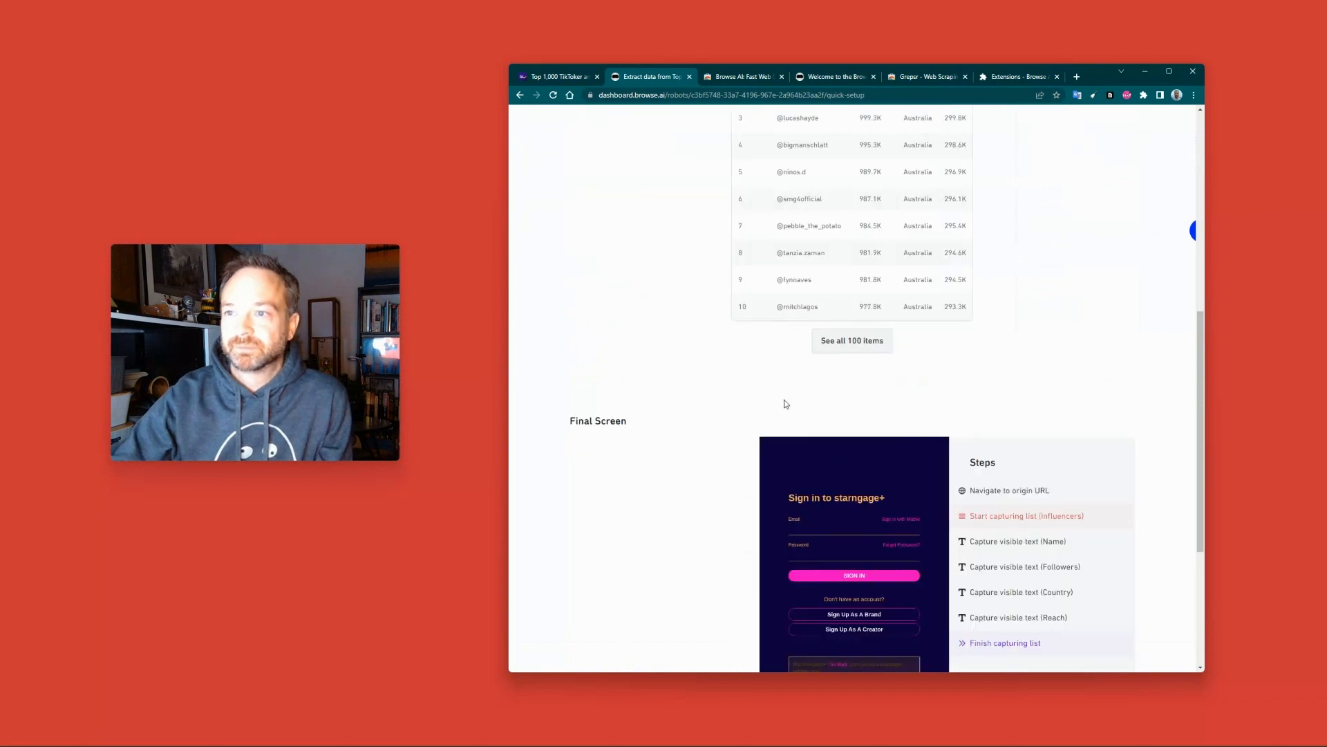
{"action": "left_click", "coordinate": [829, 344]}
{"action": "scroll", "coordinate": [837, 367], "scroll_direction": "down", "scroll_amount": 15}
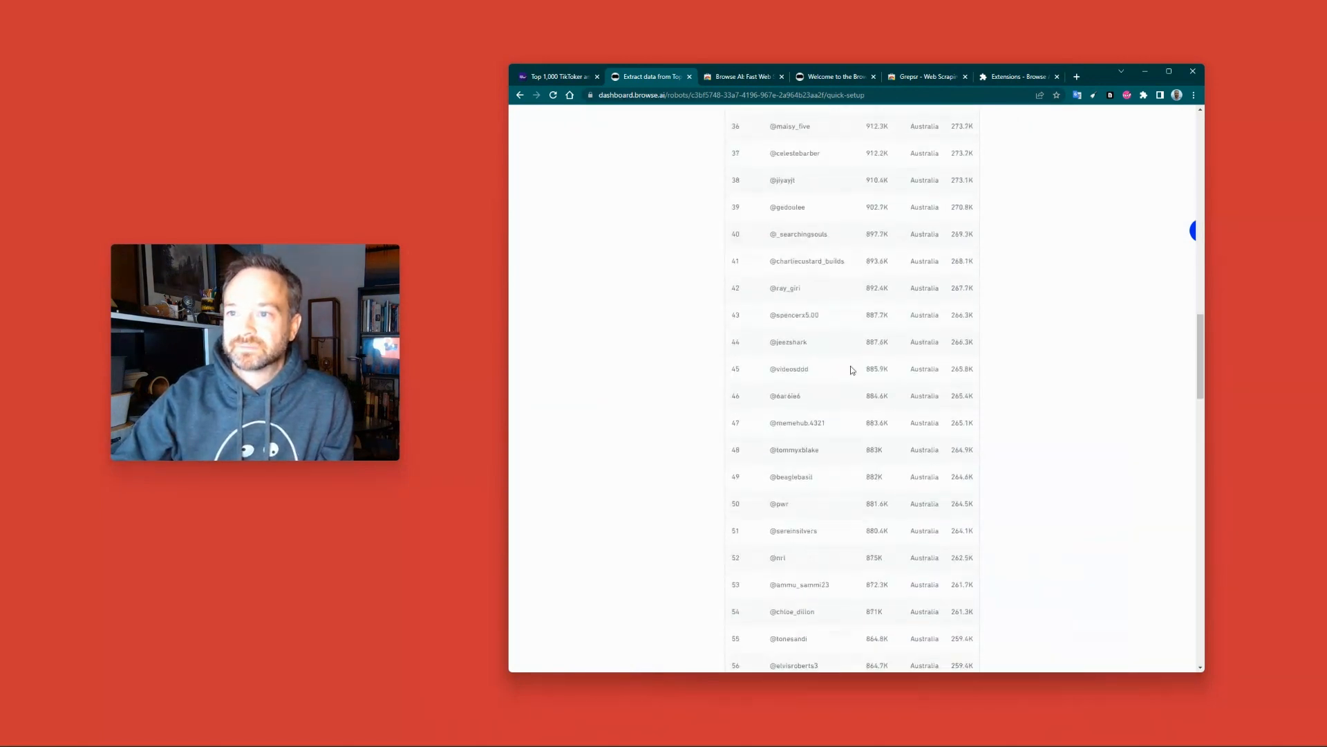
{"action": "left_click_drag", "start_coordinate": [1201, 407], "coordinate": [1148, 170]}
{"action": "left_click", "coordinate": [684, 437]}
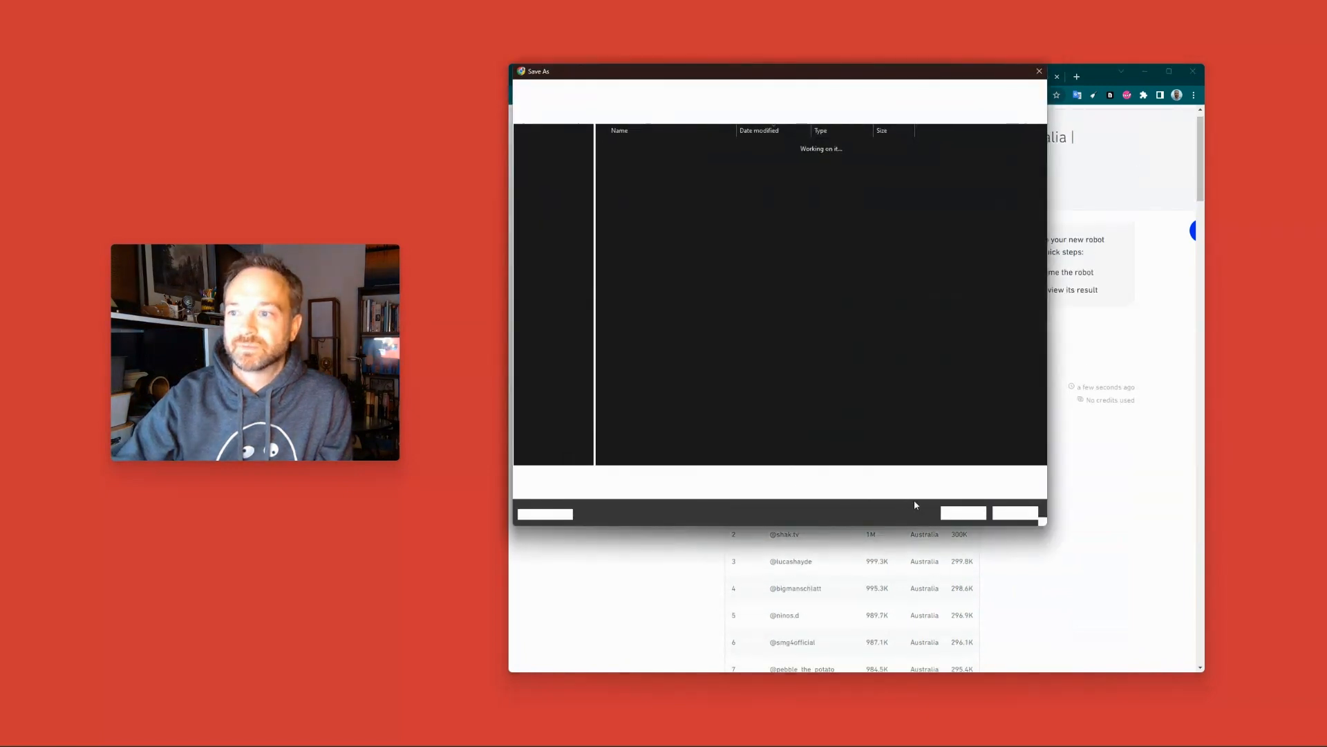
{"action": "left_click", "coordinate": [964, 512]}
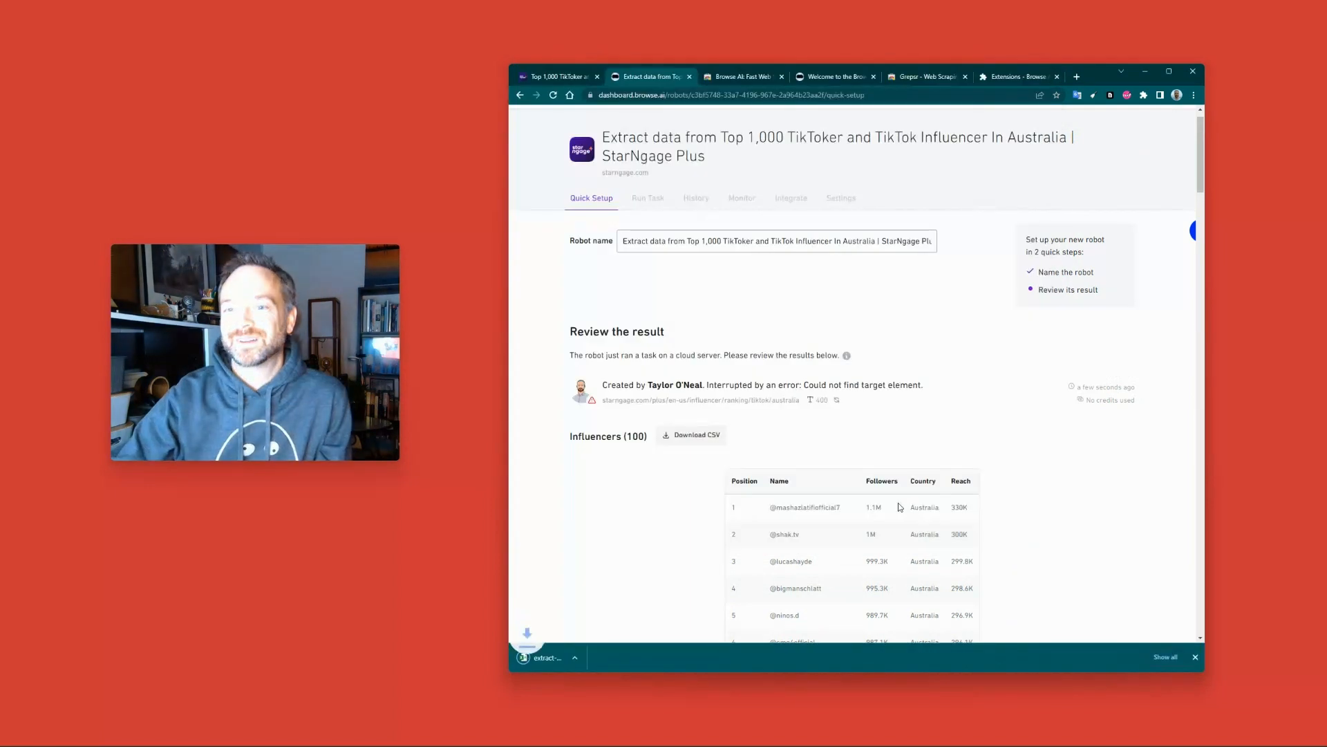
Step: Open the downloaded CSV in Excel and fit the Name column's width to its contents
{"action": "left_click", "coordinate": [571, 657]}
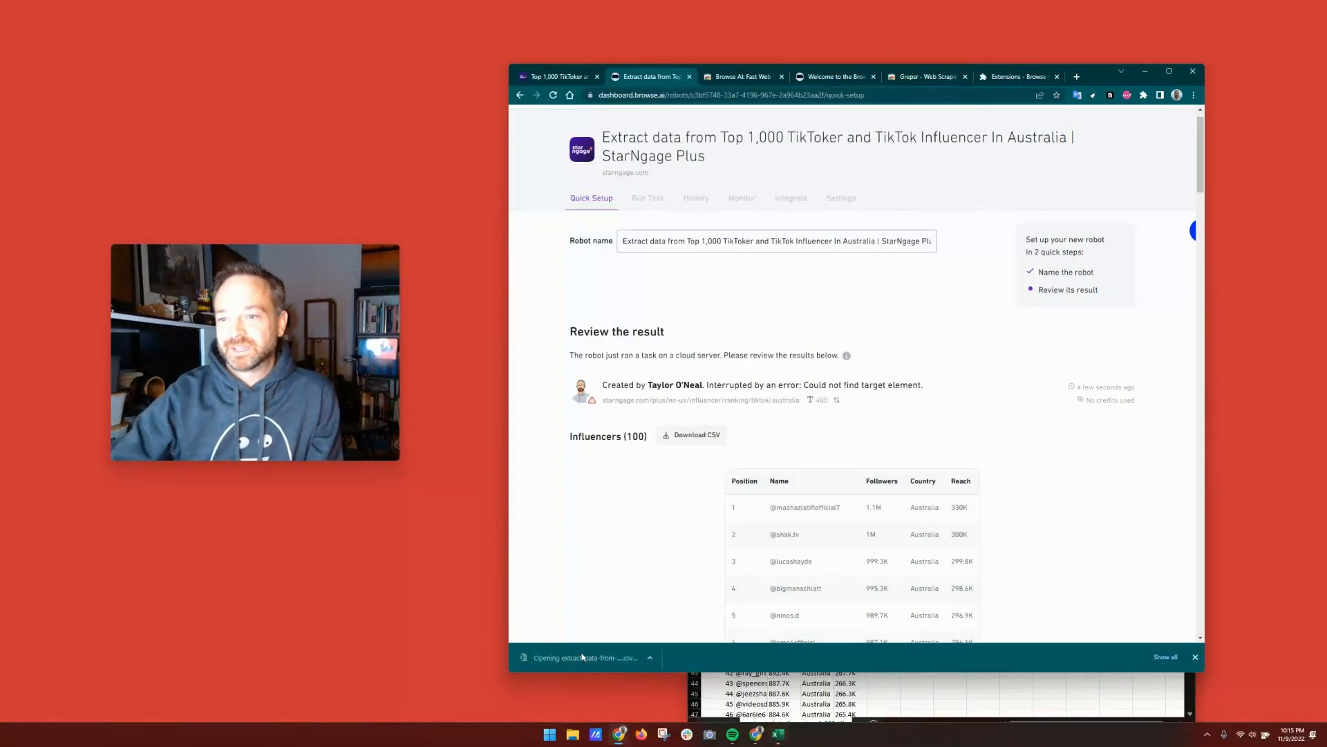
{"action": "left_click", "coordinate": [782, 692]}
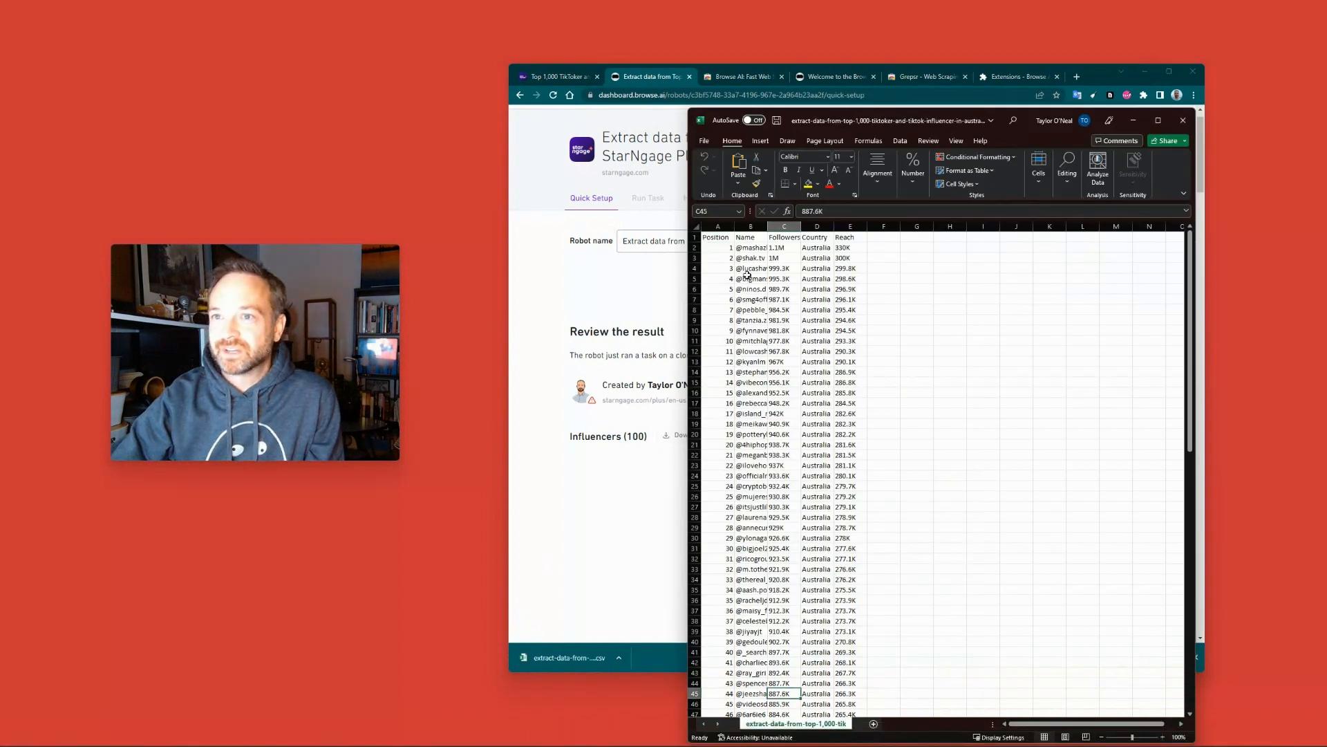
{"action": "double_click", "coordinate": [767, 227]}
{"action": "left_click", "coordinate": [907, 238]}
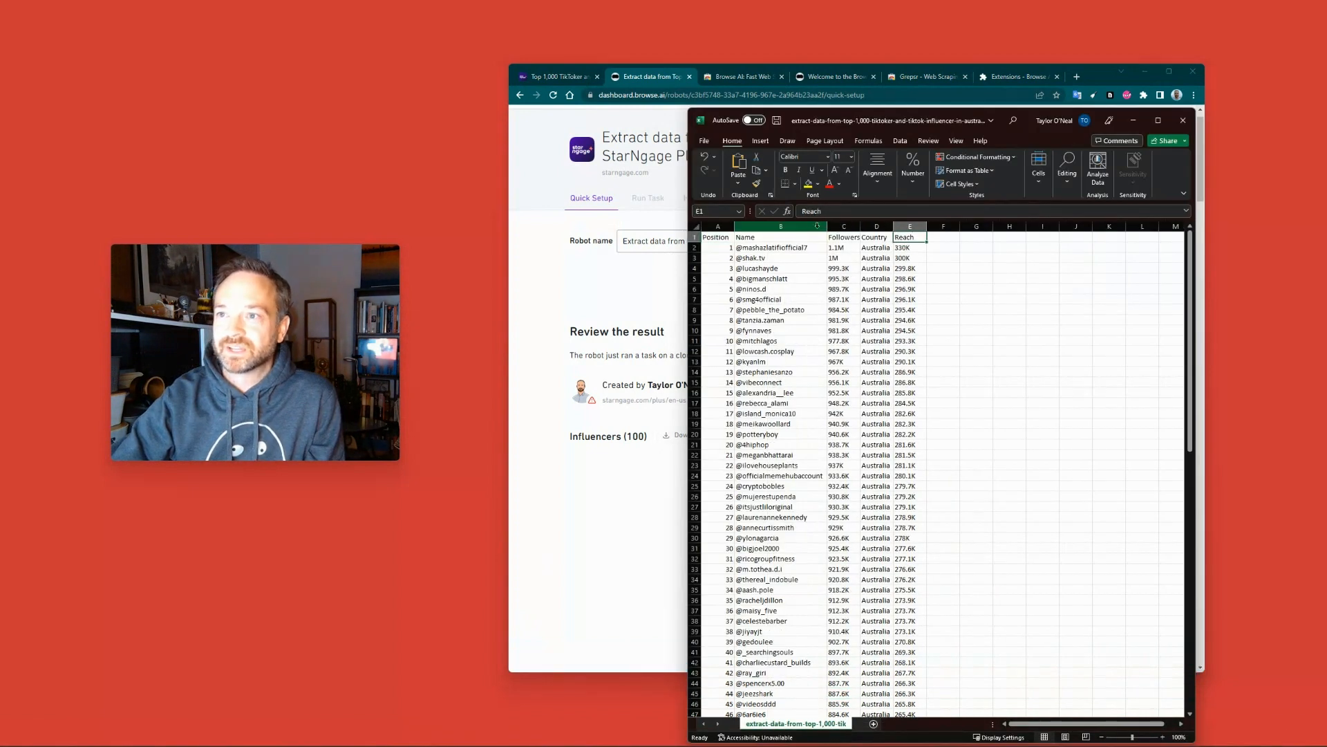
Step: Examine the Reach column in the spreadsheet, and switch back to the Browse AI robot's results page
{"action": "left_click", "coordinate": [838, 226]}
{"action": "left_click", "coordinate": [910, 226]}
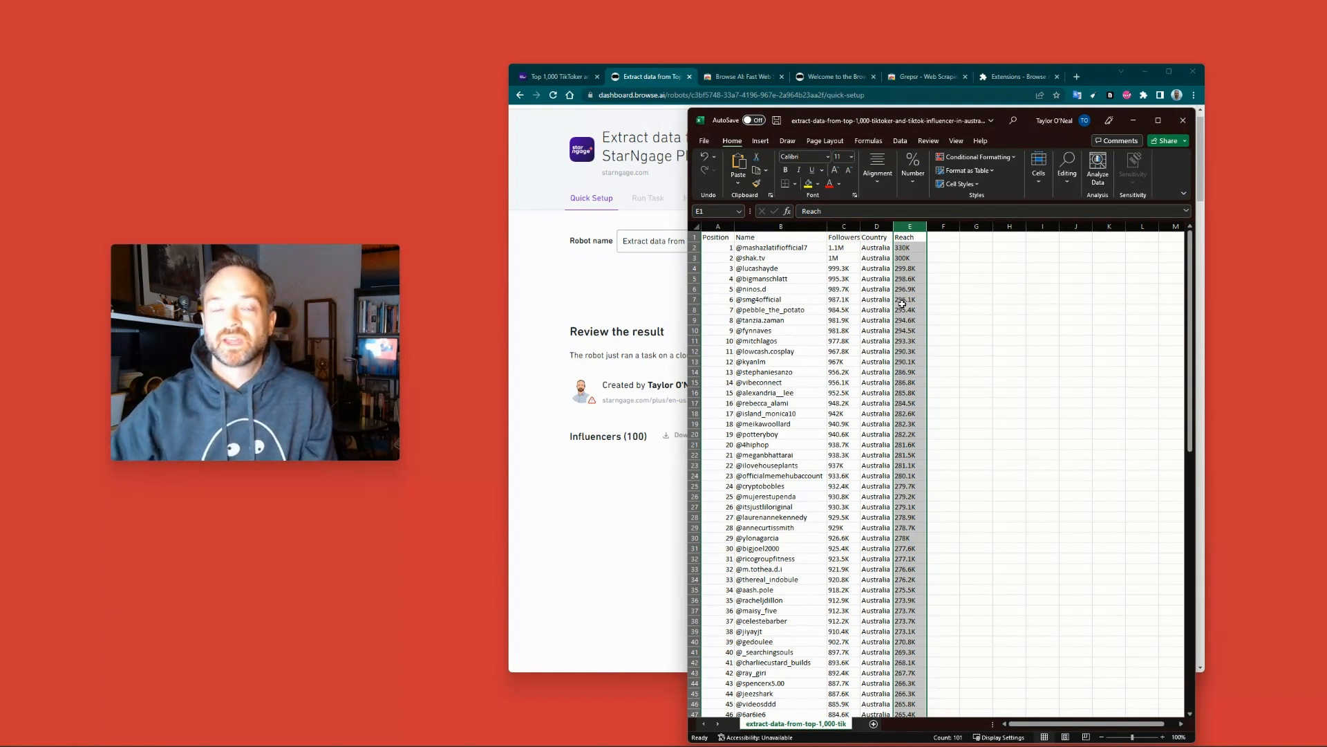
{"action": "left_click", "coordinate": [661, 282]}
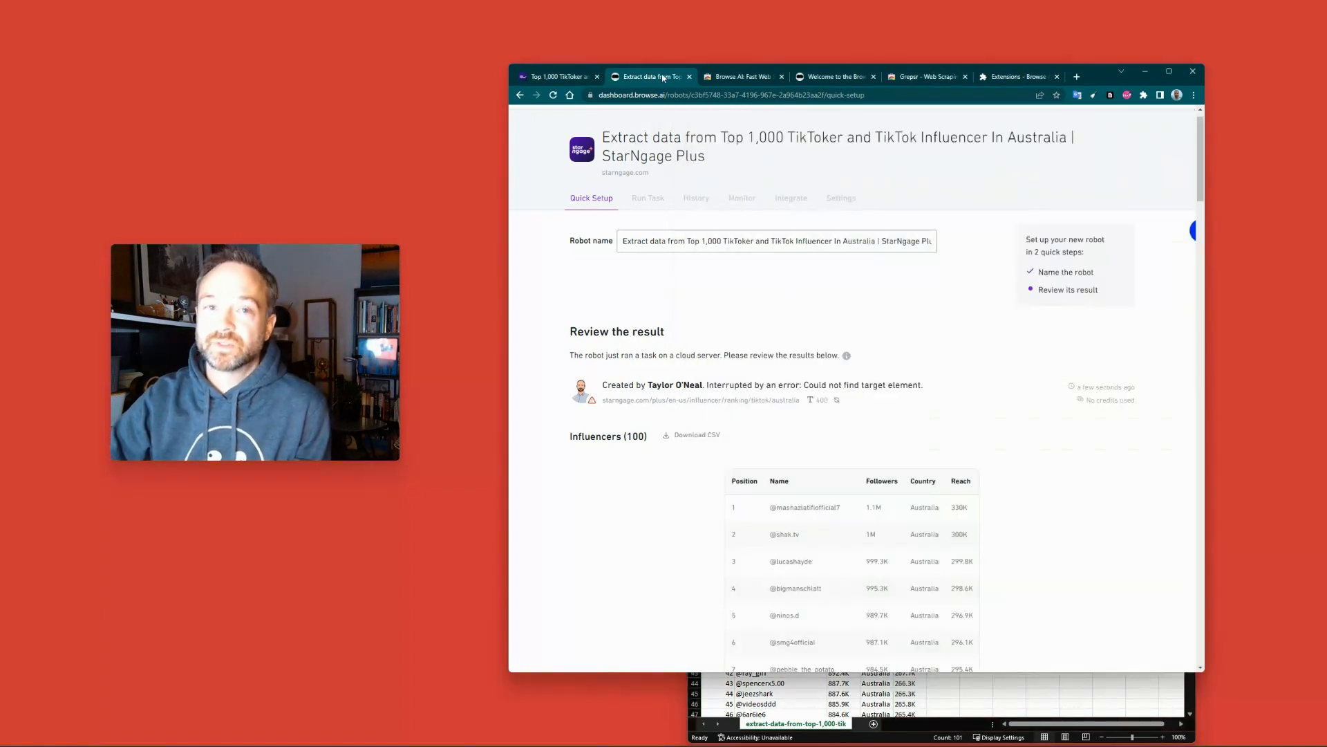
Step: Look over the Chrome Web Store page of Browse AI, the StarNgage ranking and the store page of Grepsr
{"action": "left_click", "coordinate": [744, 76]}
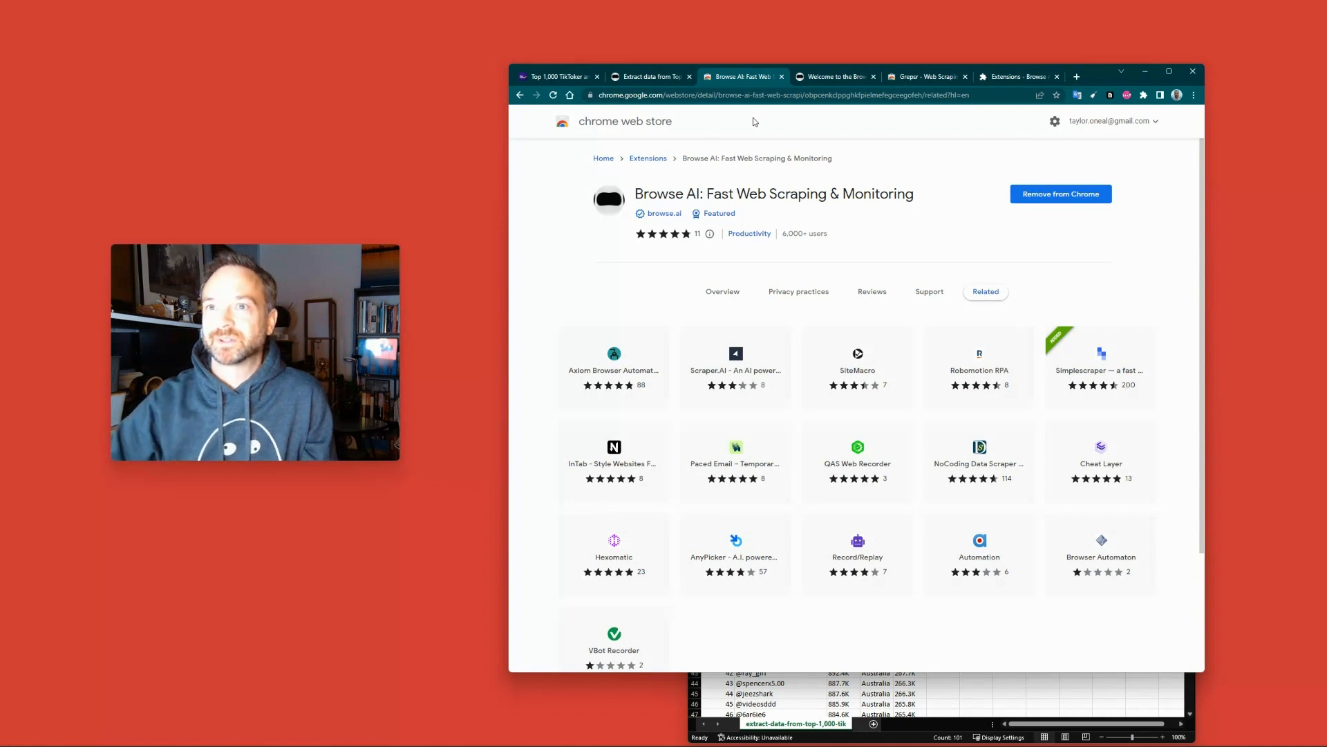
{"action": "left_click", "coordinate": [573, 82]}
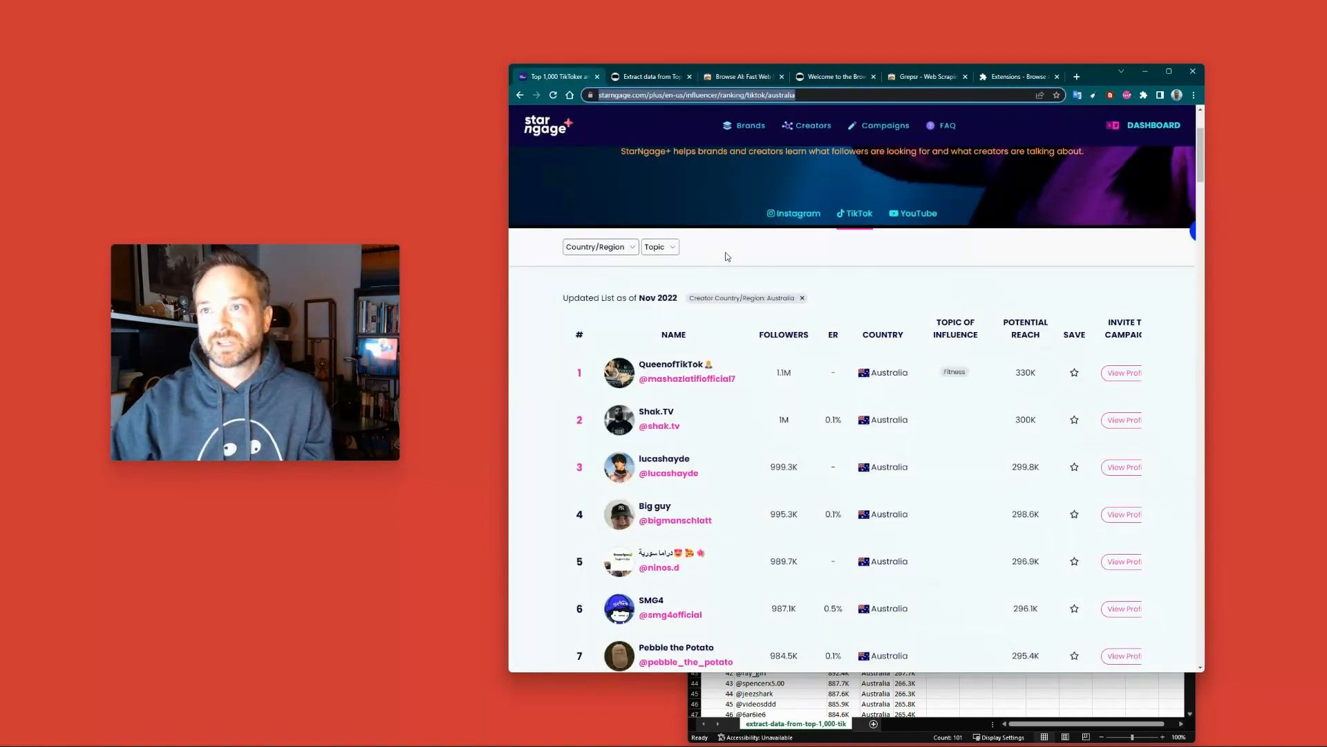
{"action": "left_click", "coordinate": [908, 77]}
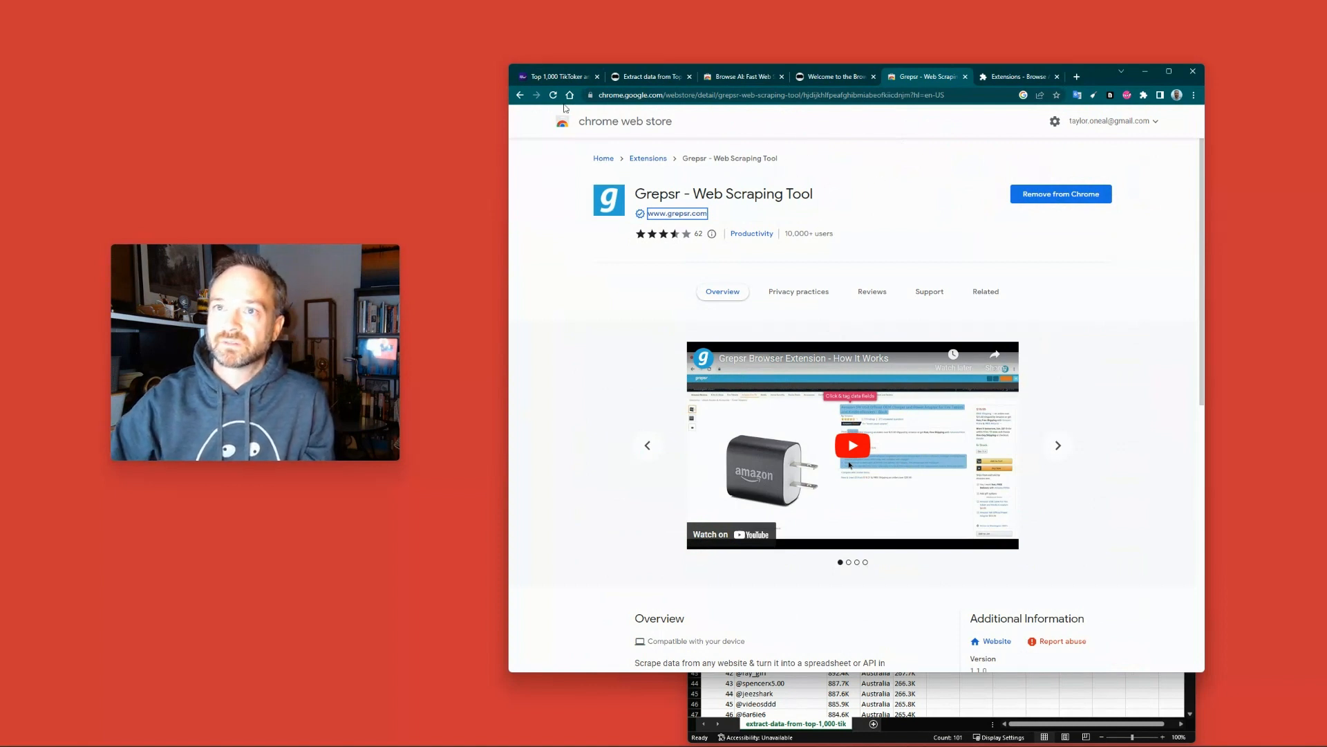
Step: Launch the Grepsr extension on the StarNgage Australian TikTok ranking page and skip its introduction
{"action": "left_click", "coordinate": [561, 77]}
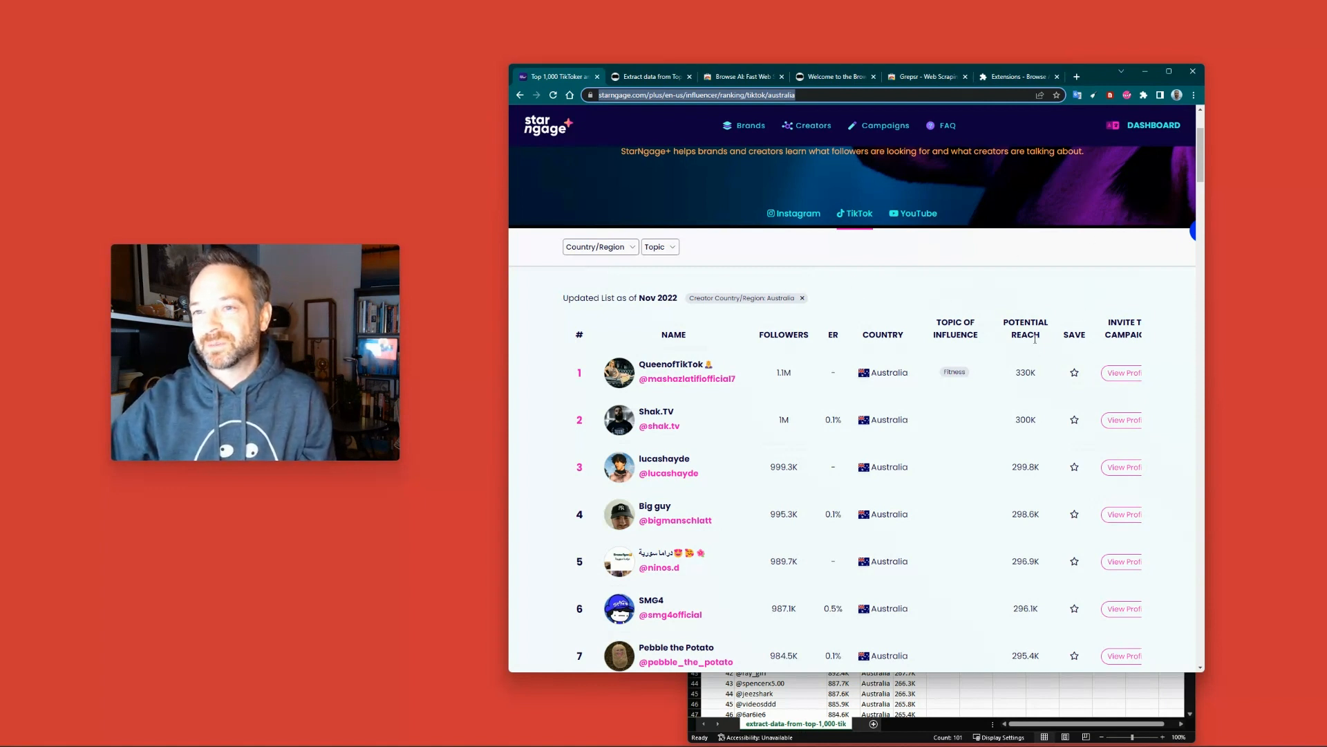
{"action": "left_click", "coordinate": [1143, 95]}
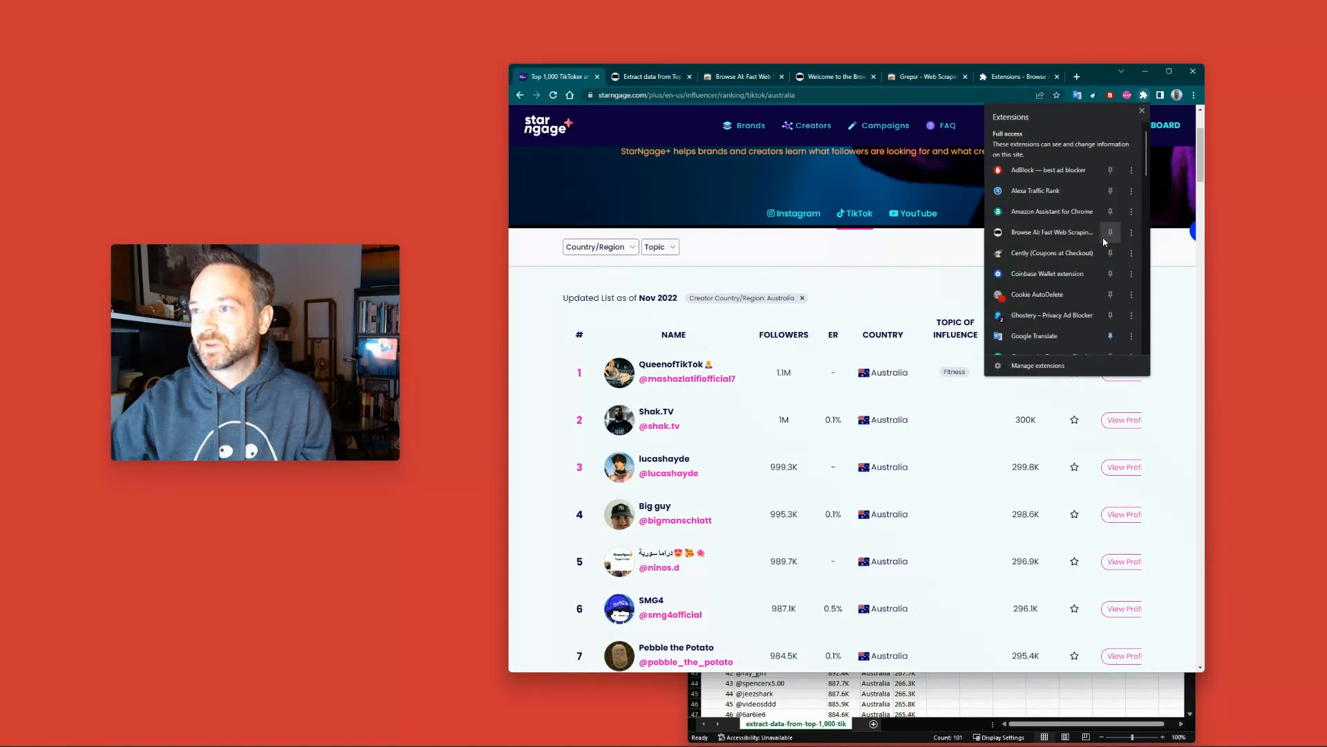
{"action": "left_click", "coordinate": [1053, 316]}
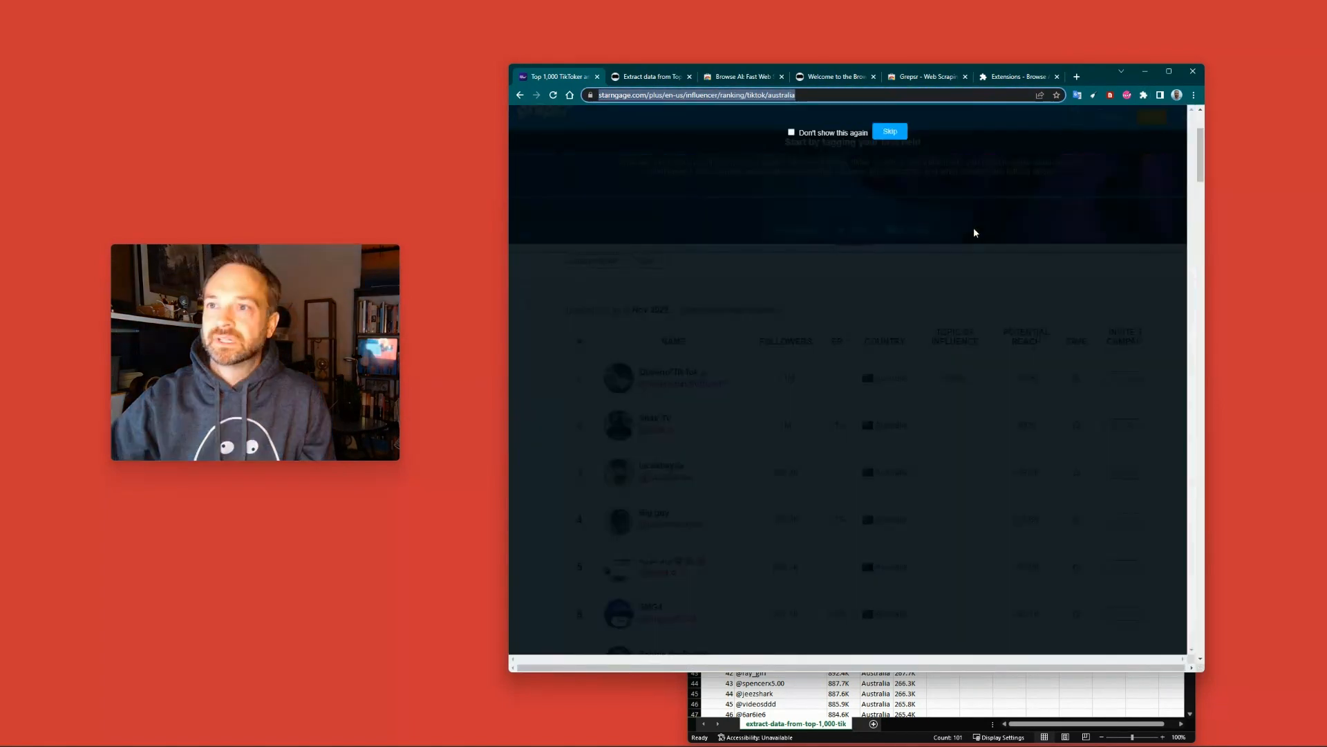
{"action": "left_click", "coordinate": [890, 131]}
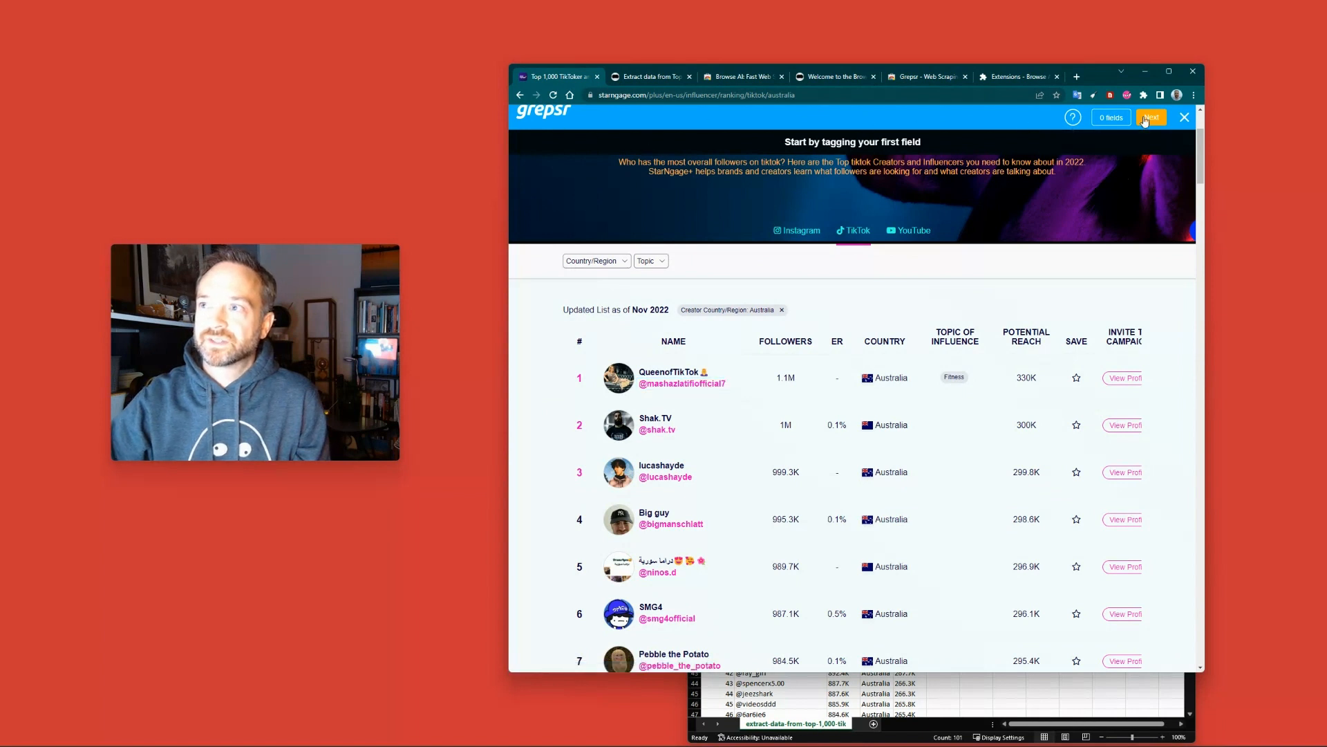
{"action": "left_click", "coordinate": [664, 390]}
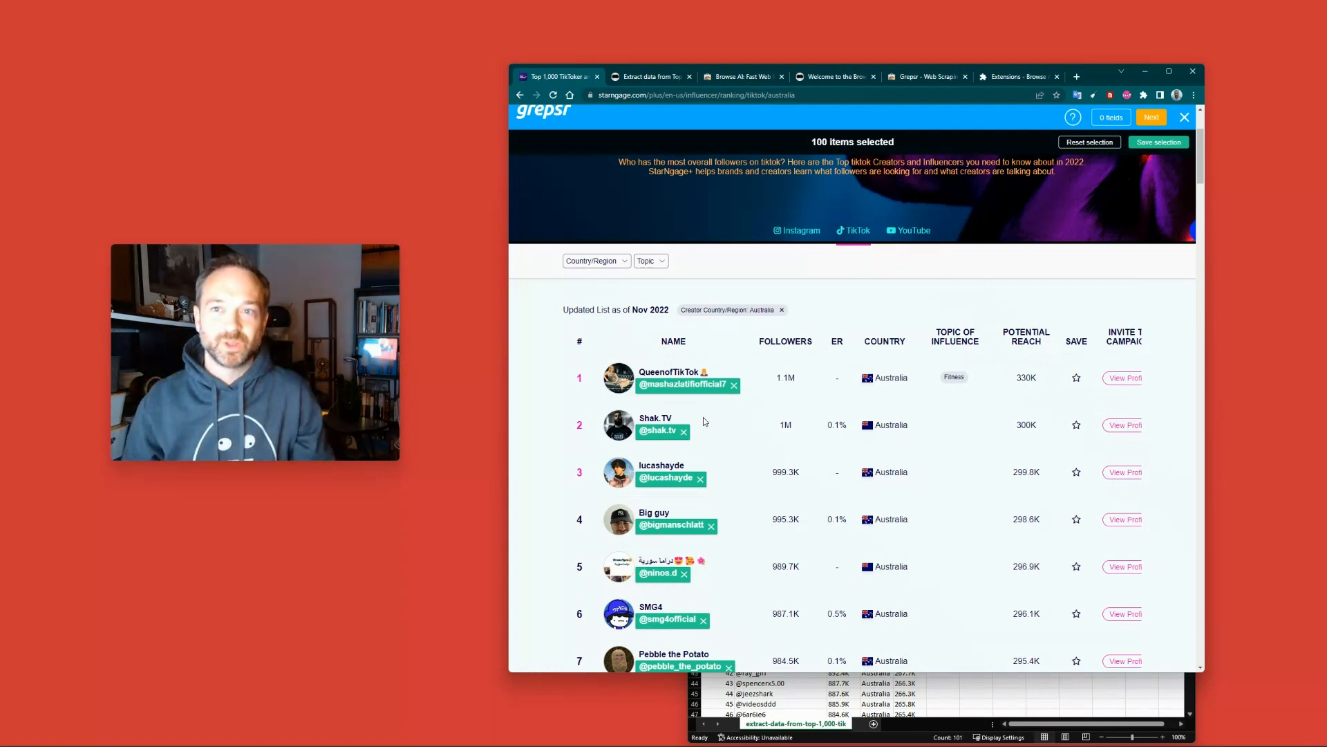
{"action": "scroll", "coordinate": [703, 417], "scroll_direction": "down", "scroll_amount": 10}
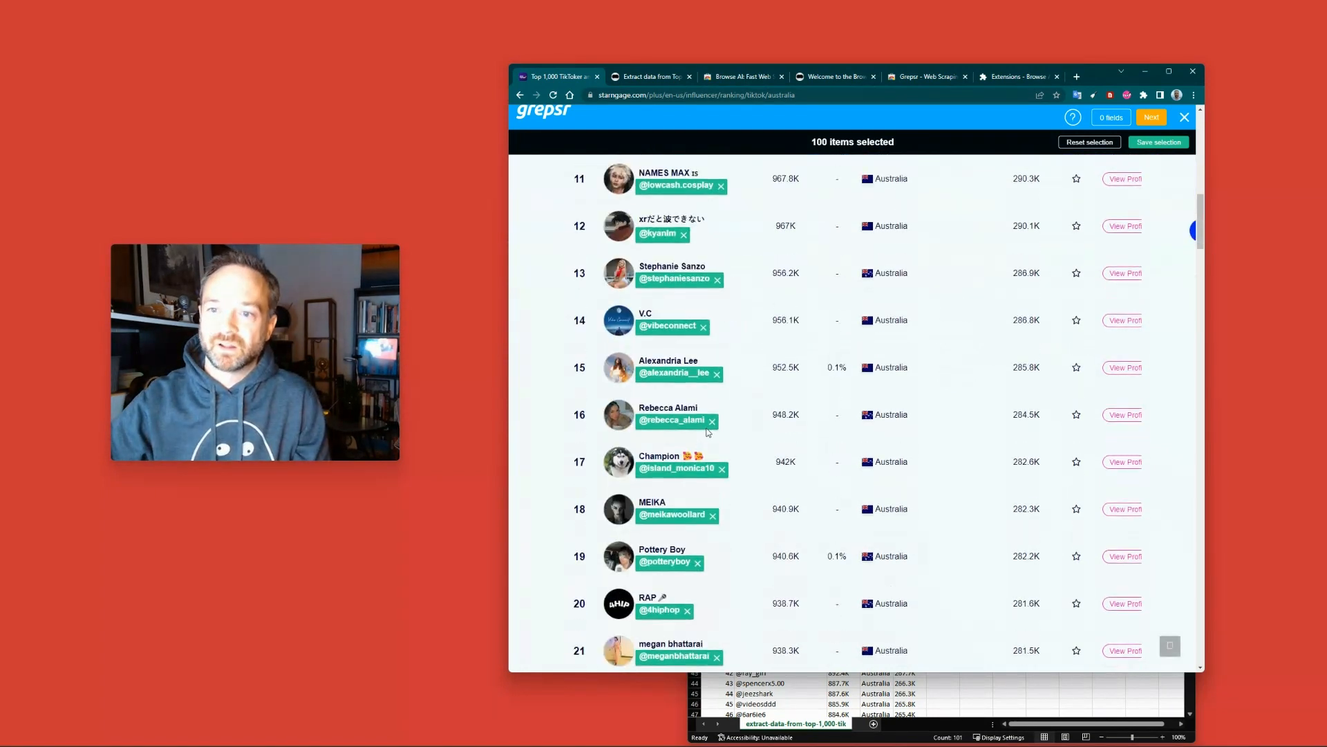
{"action": "scroll", "coordinate": [736, 419], "scroll_direction": "up", "scroll_amount": 6}
{"action": "scroll", "coordinate": [736, 419], "scroll_direction": "up", "scroll_amount": 4}
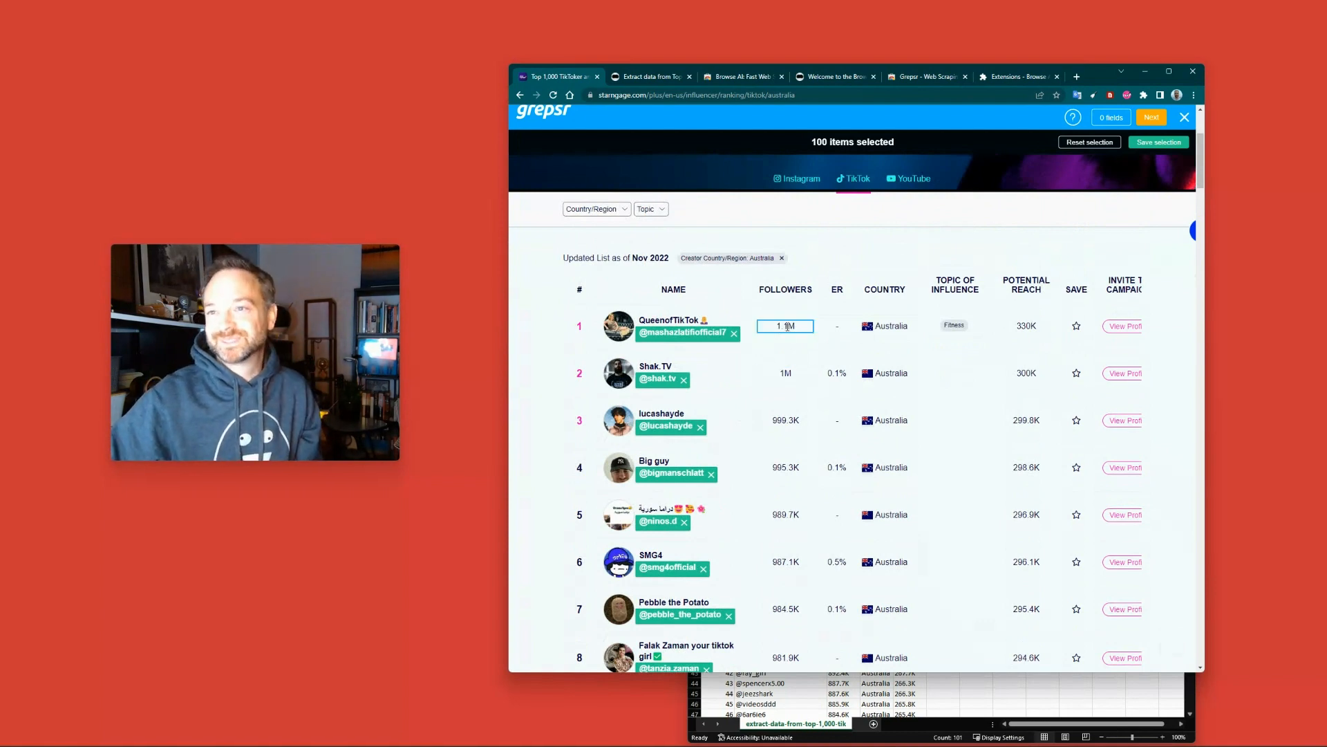
{"action": "left_click", "coordinate": [786, 335]}
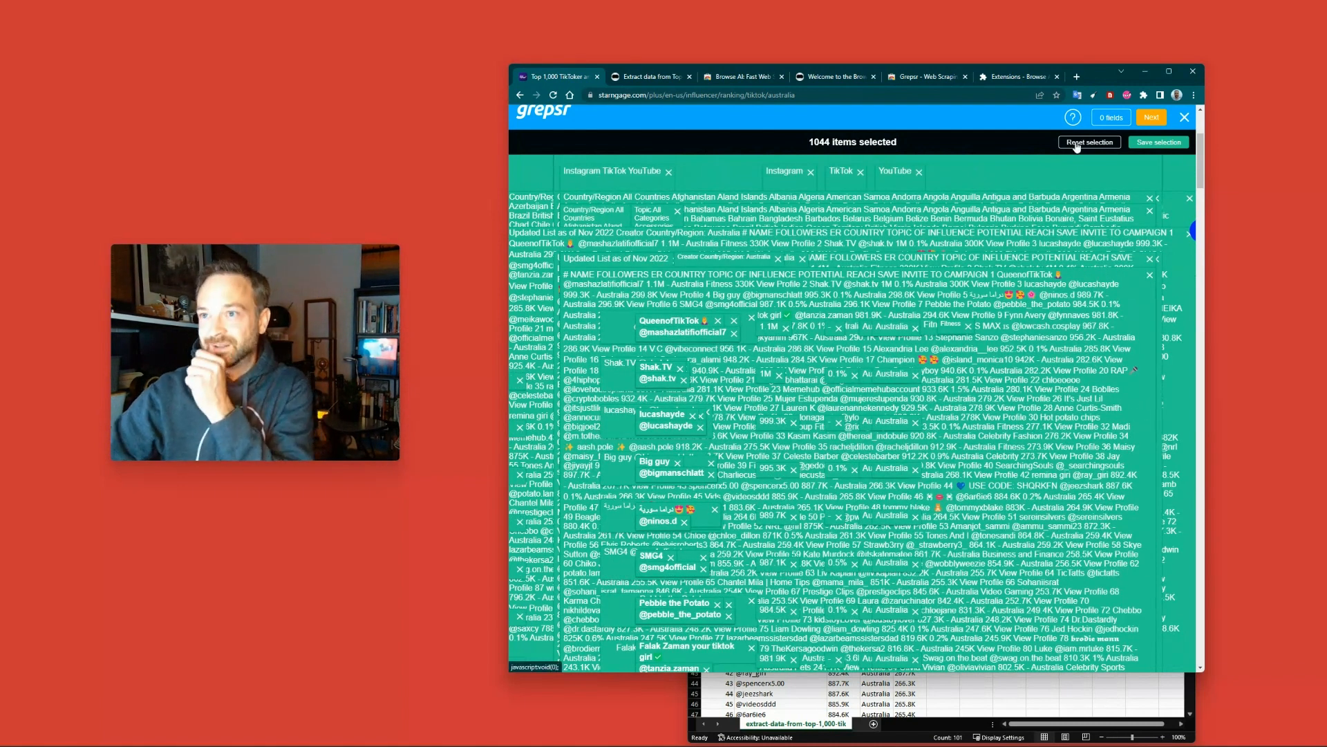
{"action": "left_click", "coordinate": [1090, 142]}
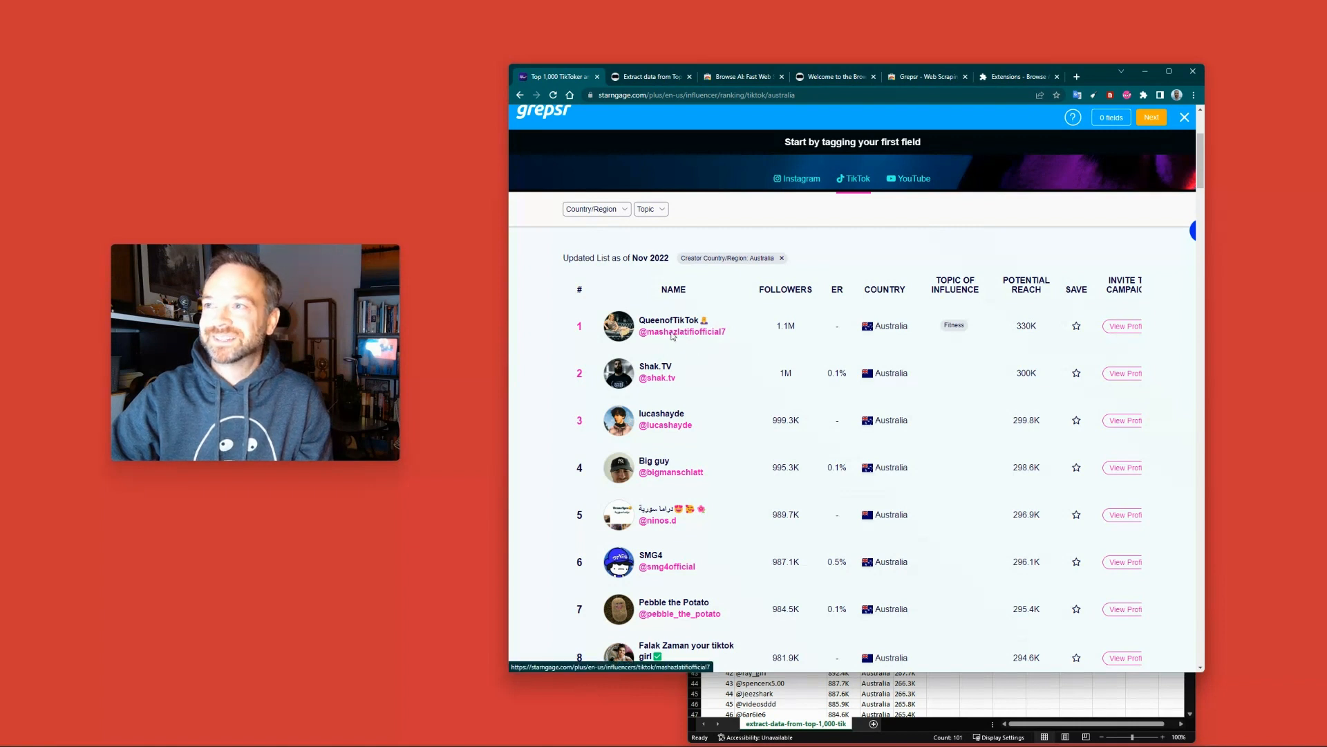
{"action": "left_click", "coordinate": [671, 366]}
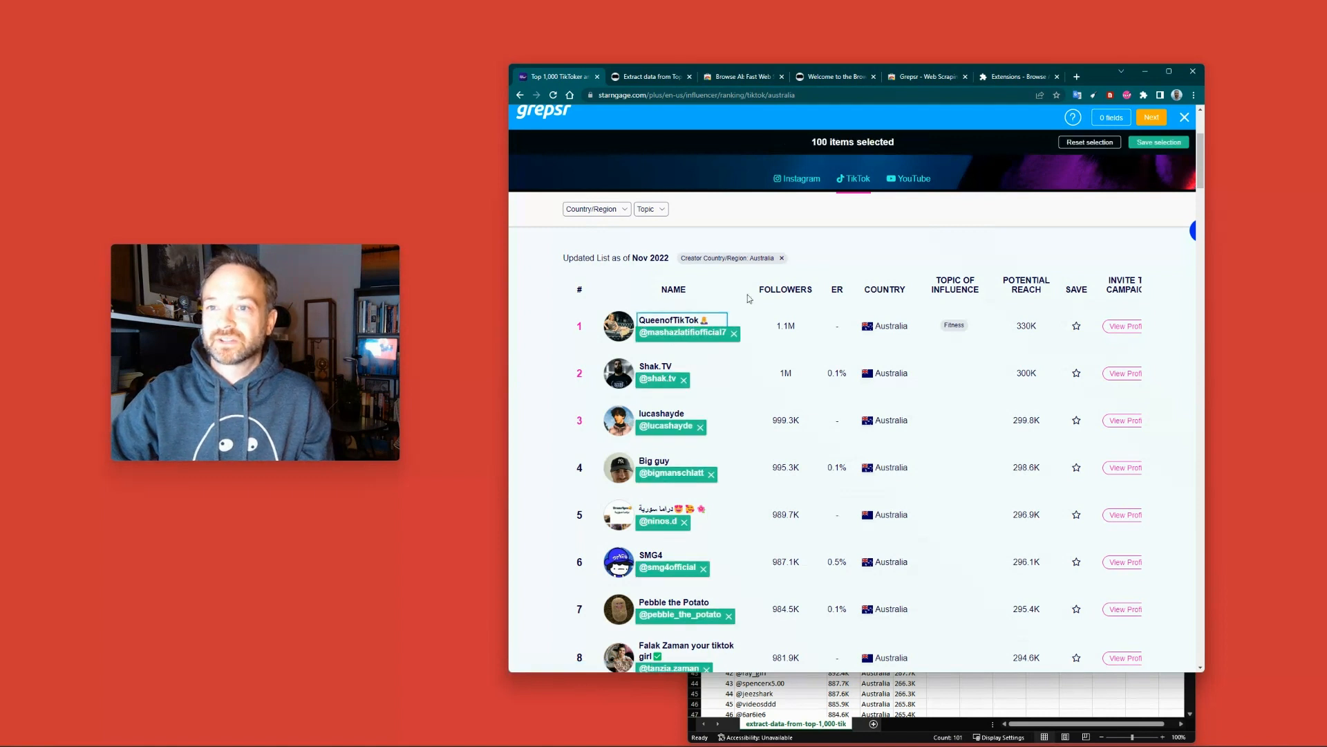
{"action": "left_click", "coordinate": [1153, 143]}
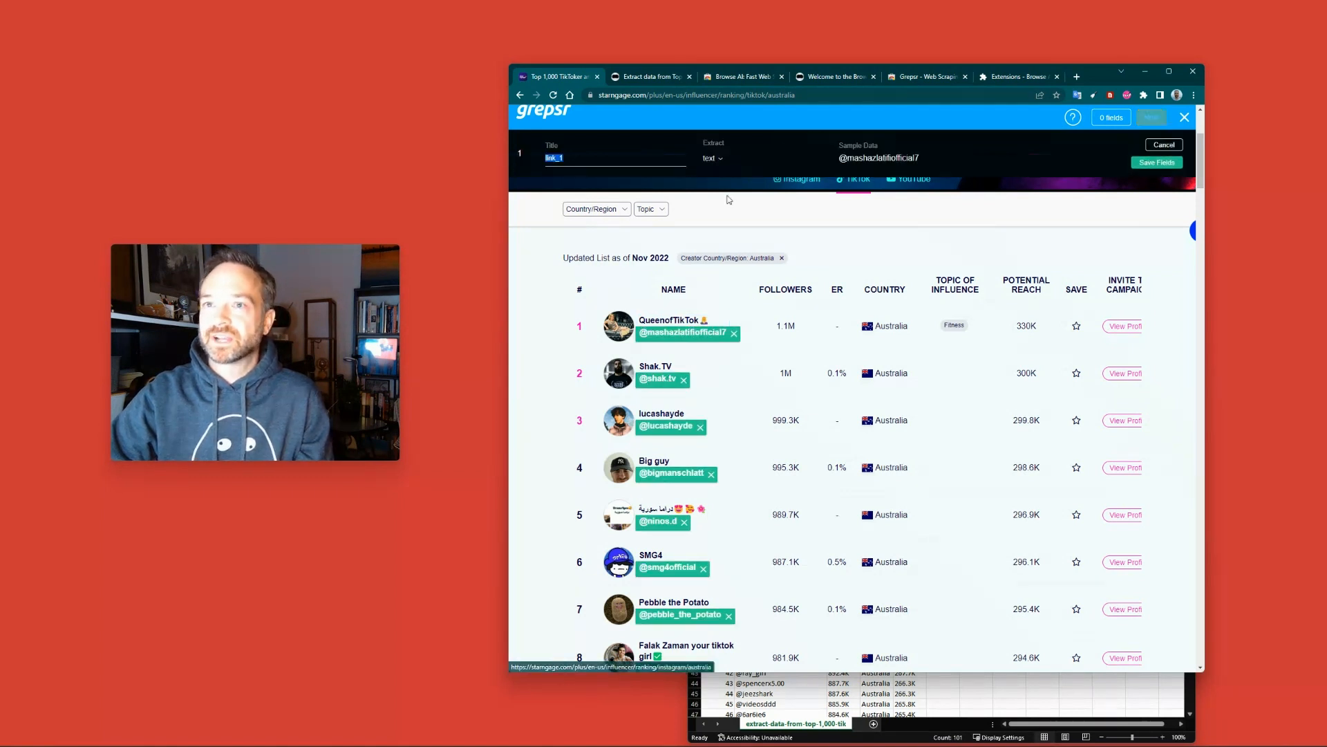
{"action": "left_click", "coordinate": [584, 156]}
{"action": "type", "text": "name"}
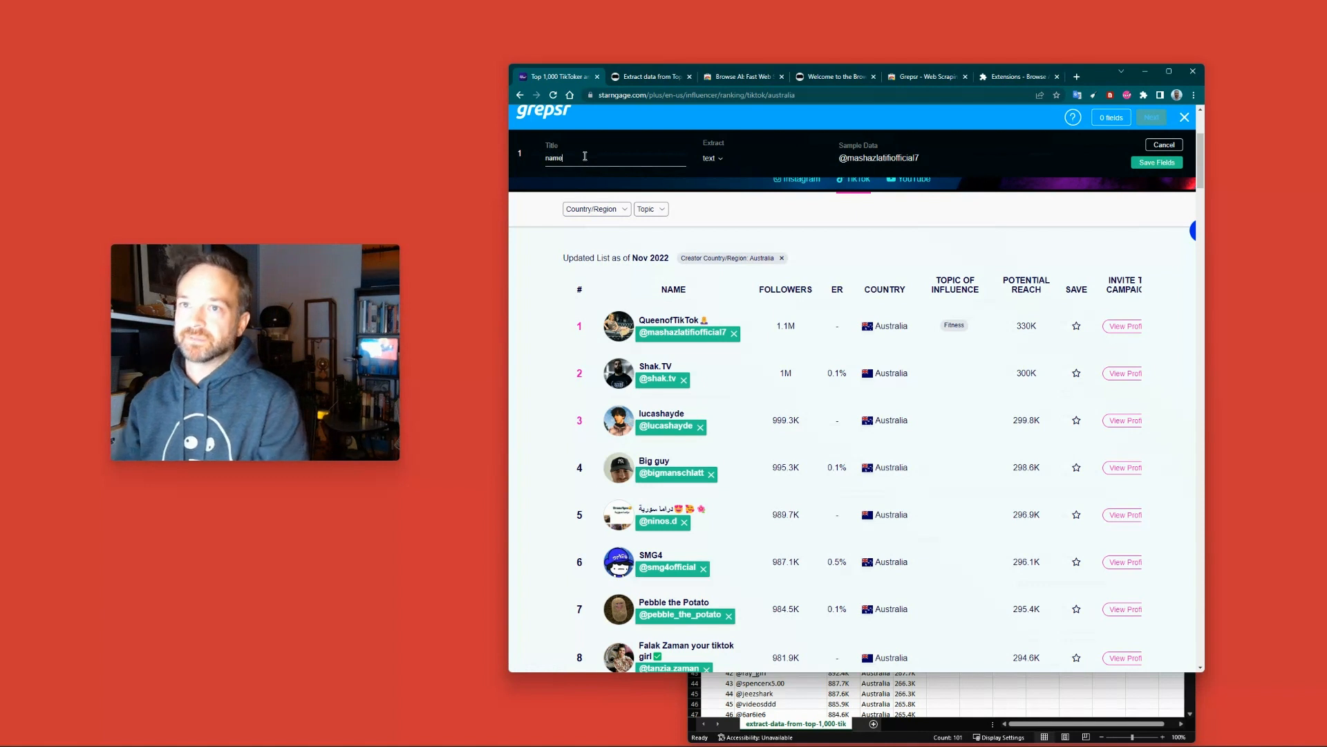
{"action": "left_click", "coordinate": [1165, 164]}
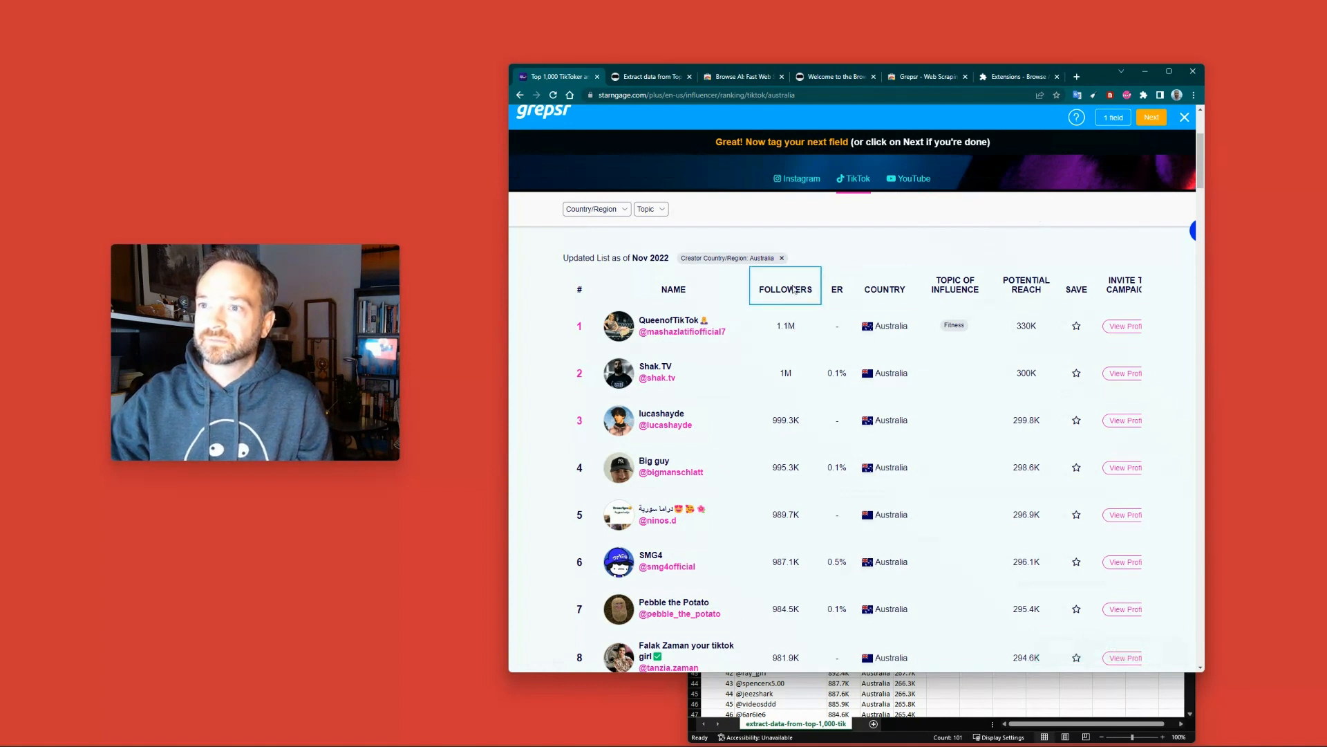
Step: Tag only the follower counts of all listed influencers and save them as a text field titled "Followers"
{"action": "left_click", "coordinate": [788, 374]}
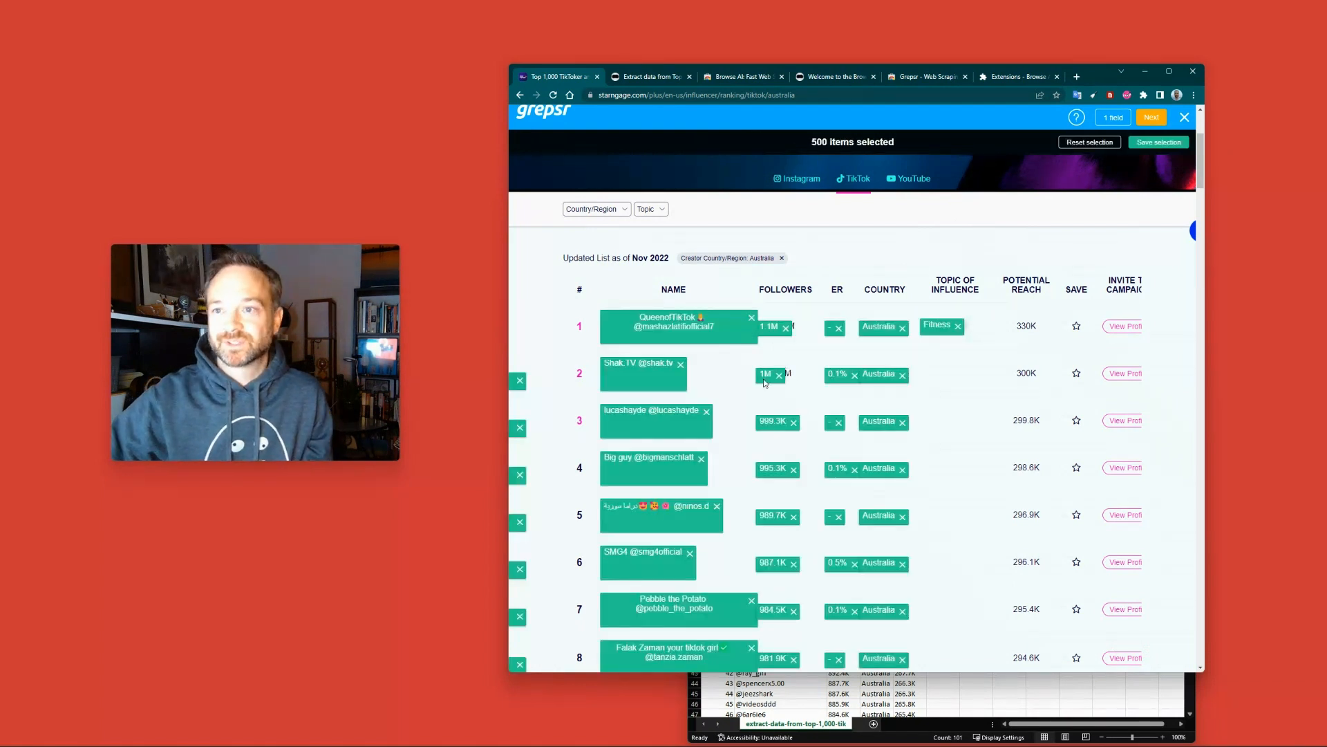
{"action": "left_click", "coordinate": [752, 320]}
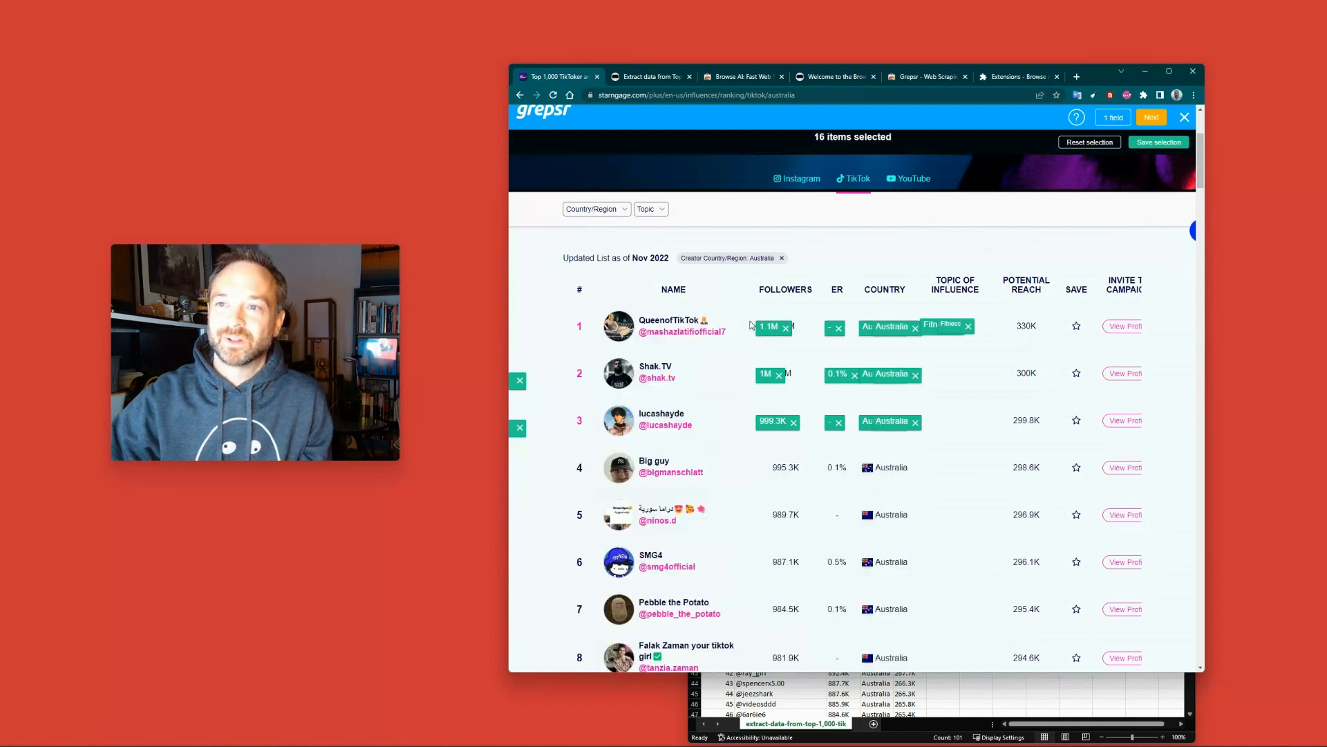
{"action": "left_click", "coordinate": [839, 330]}
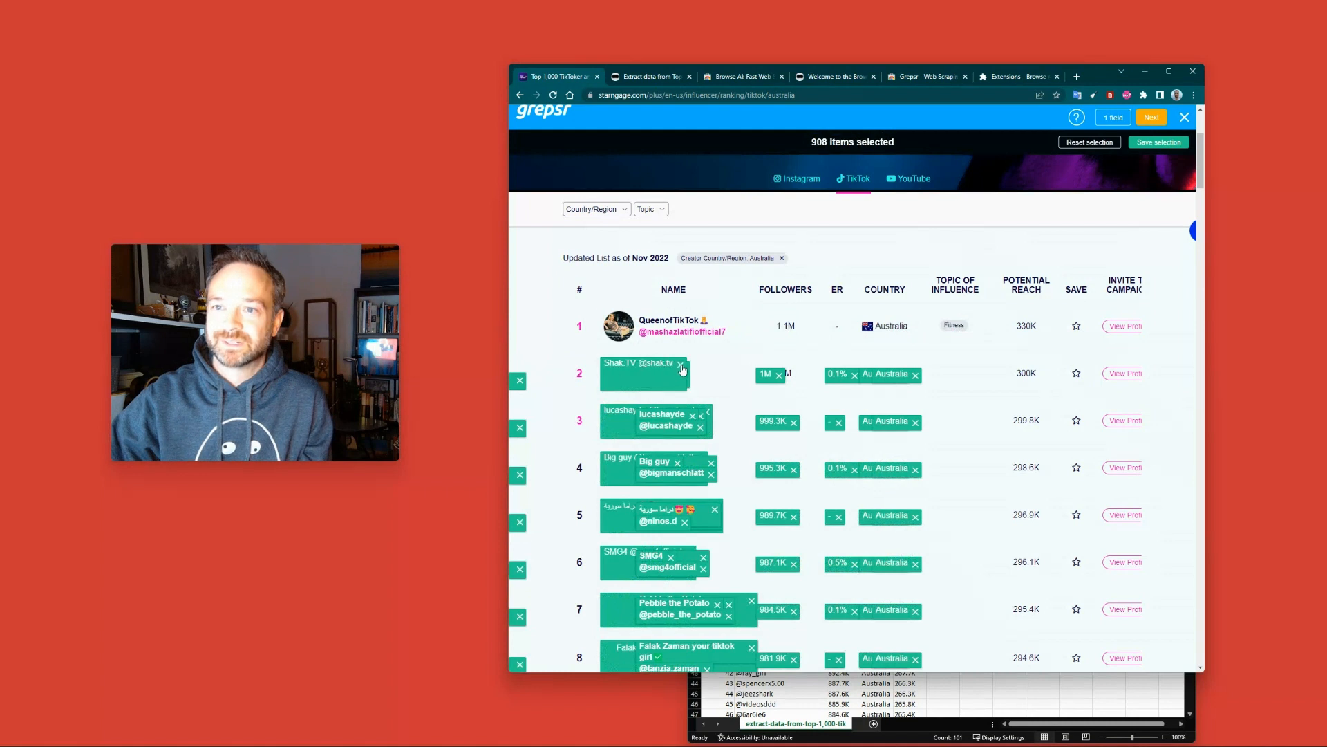
{"action": "left_click", "coordinate": [681, 364]}
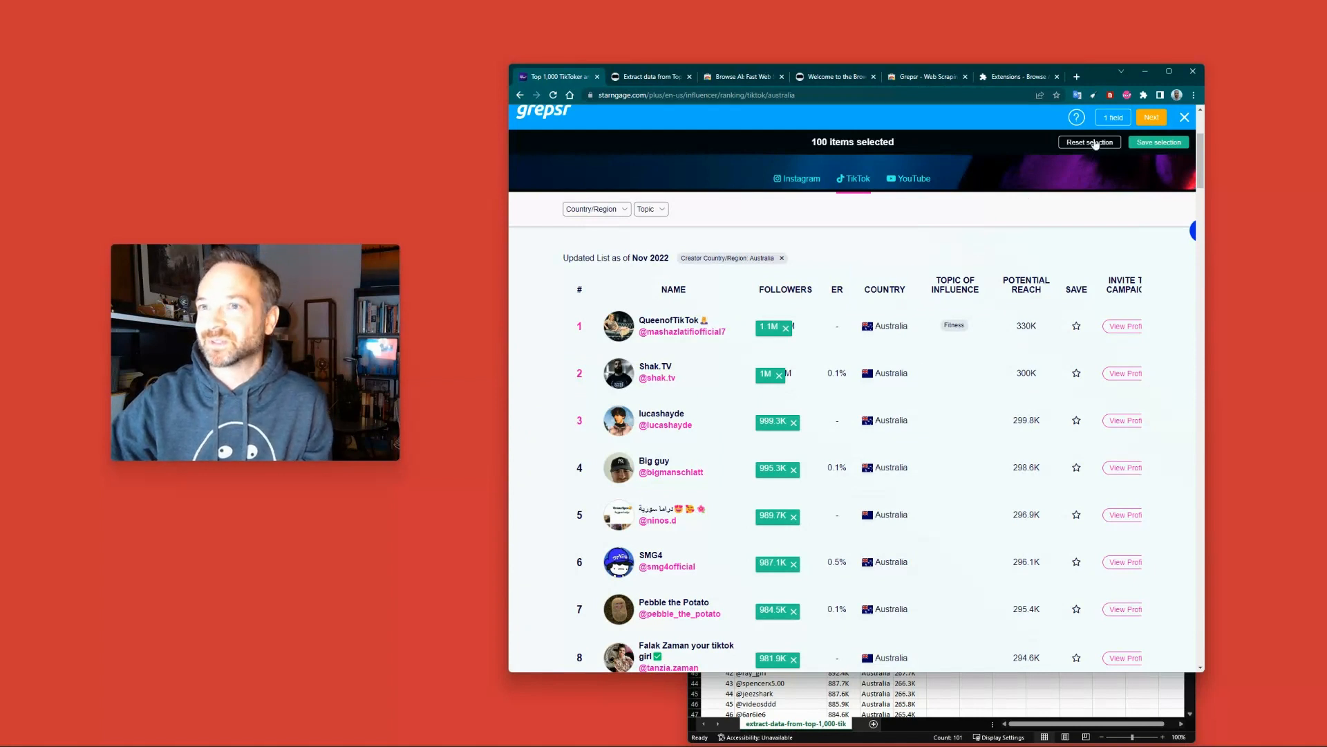
{"action": "left_click", "coordinate": [1148, 143]}
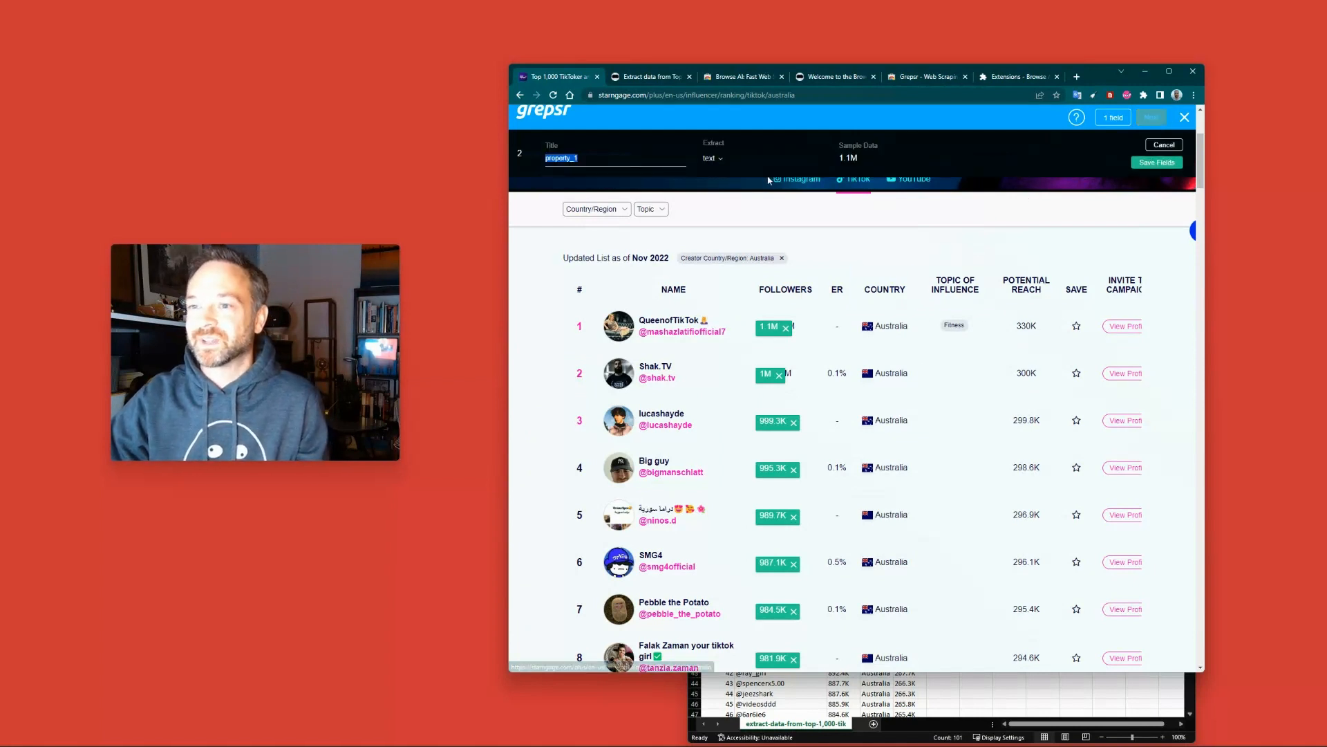
{"action": "type", "text": "Followers"}
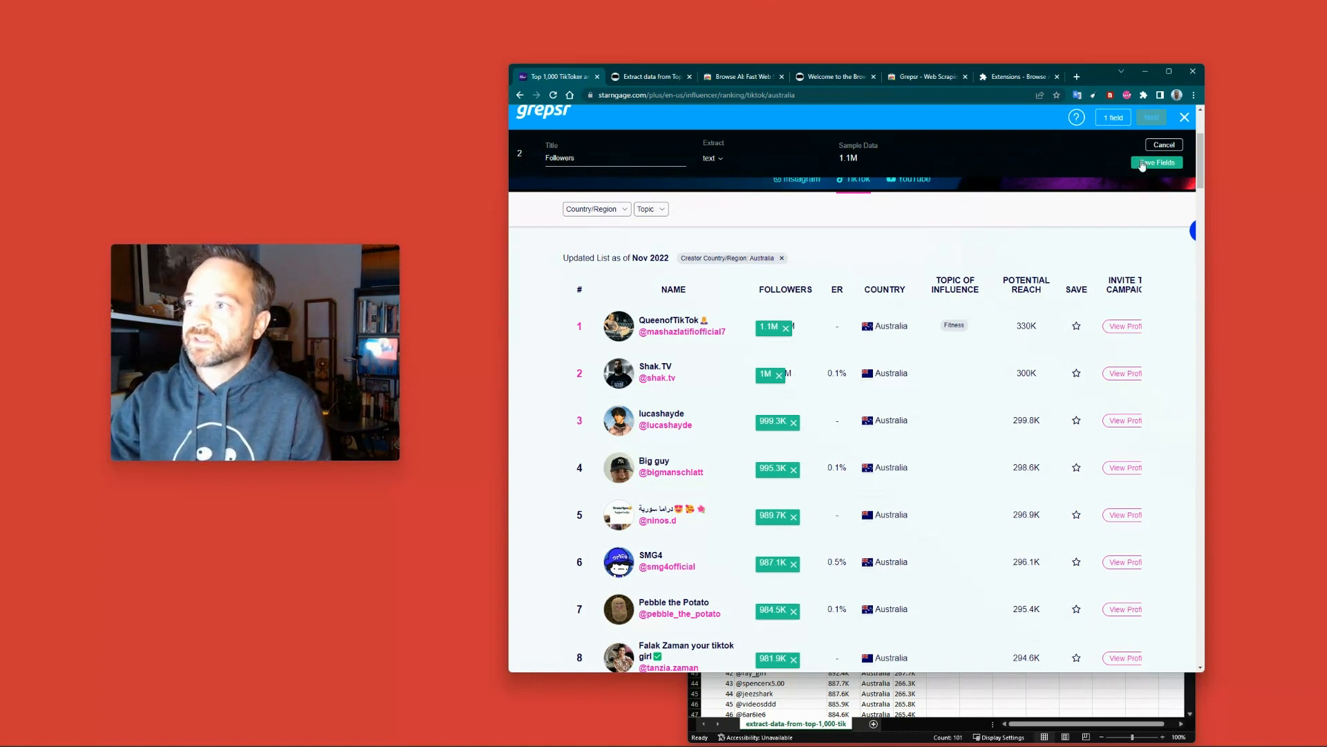
{"action": "left_click", "coordinate": [1137, 163]}
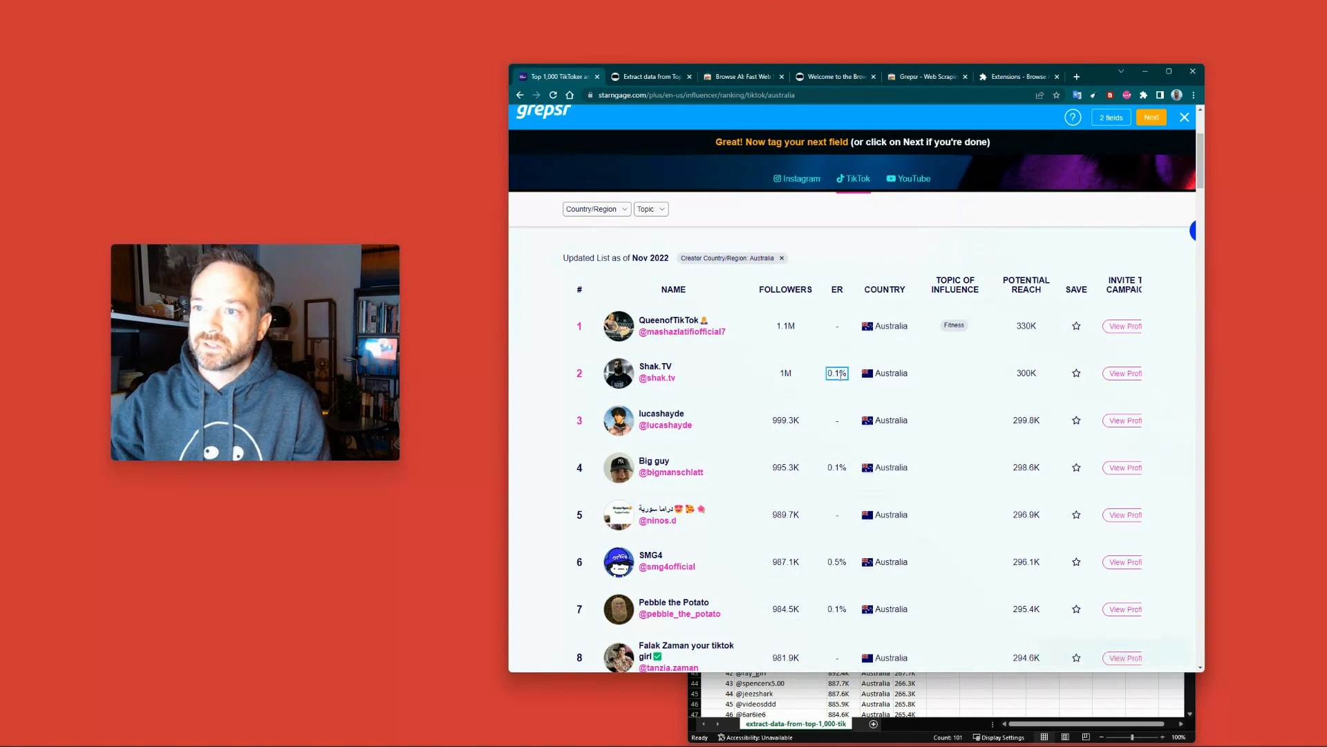
Step: Try to tag only the ER values of all listed influencers as the next field, and reset the selection
{"action": "left_click", "coordinate": [776, 328]}
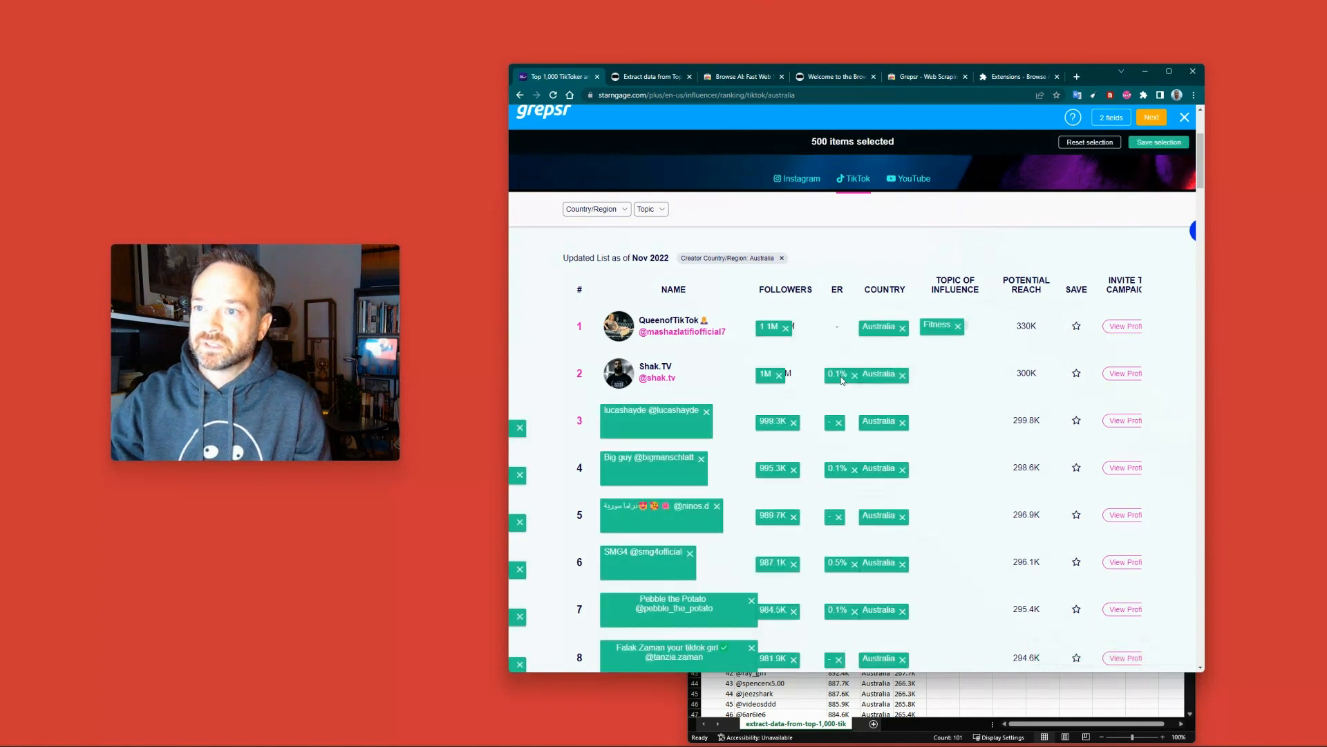
{"action": "left_click", "coordinate": [785, 330]}
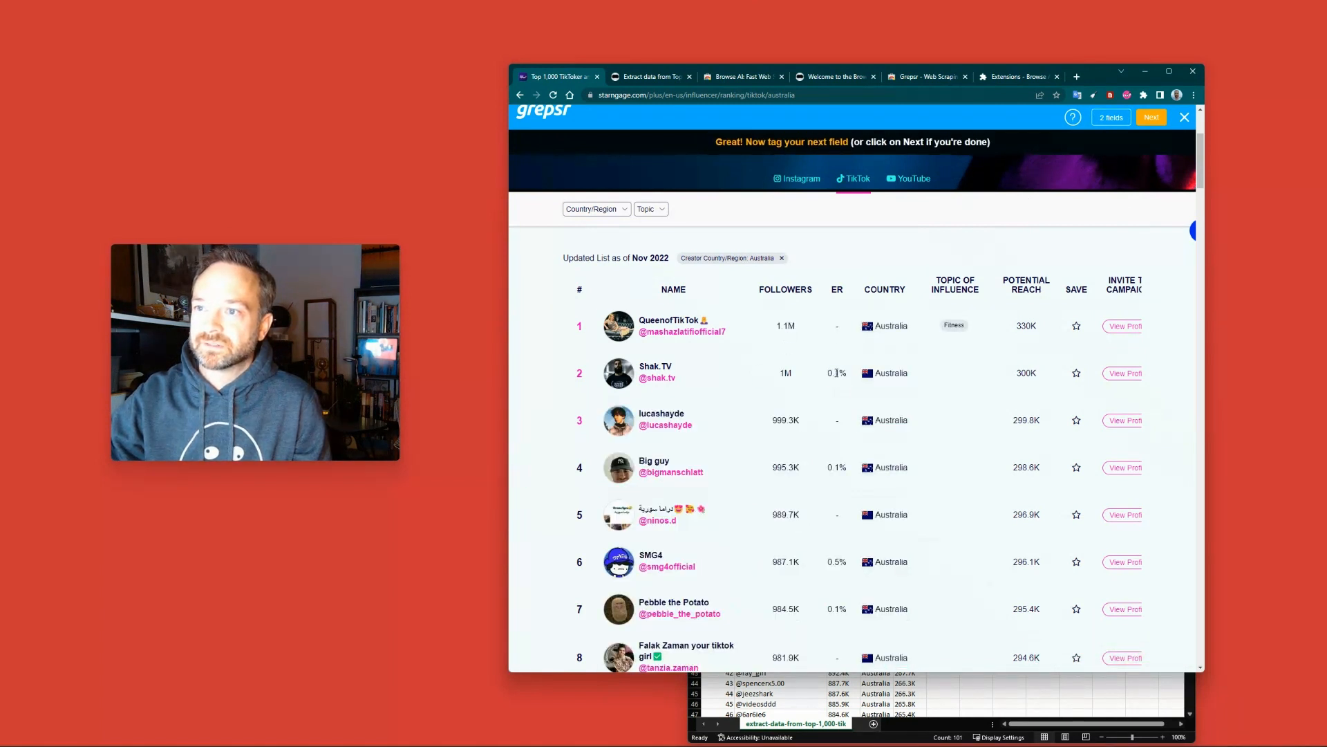
{"action": "left_click", "coordinate": [837, 468]}
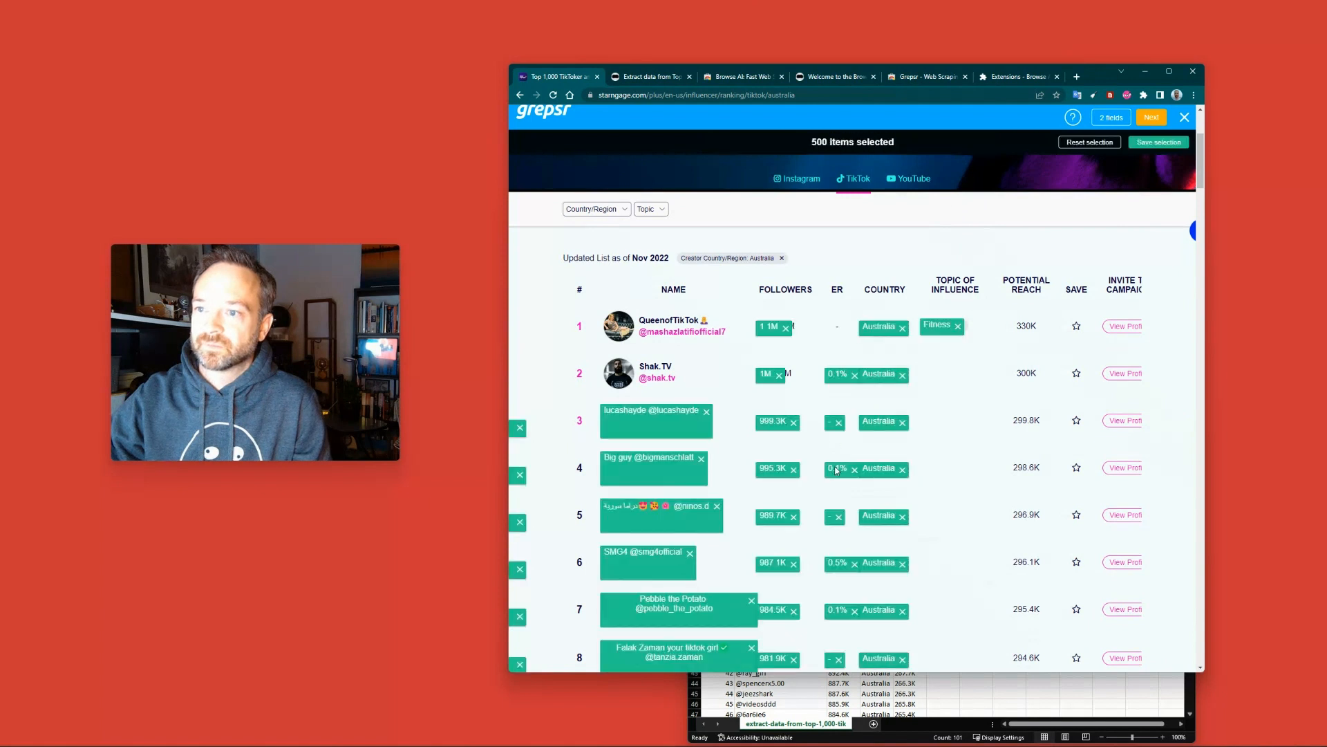
{"action": "left_click", "coordinate": [900, 377]}
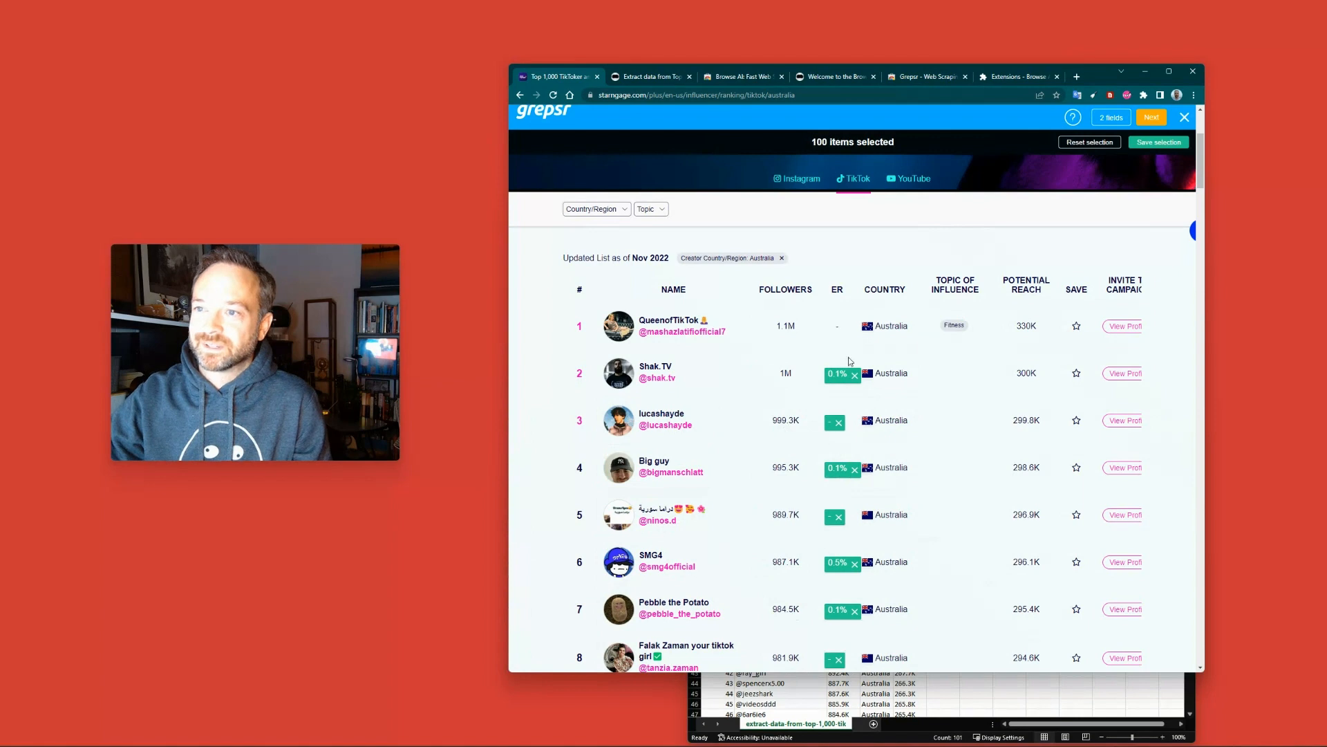
{"action": "scroll", "coordinate": [751, 419], "scroll_direction": "down", "scroll_amount": 3}
{"action": "scroll", "coordinate": [849, 373], "scroll_direction": "up", "scroll_amount": 6}
{"action": "scroll", "coordinate": [851, 377], "scroll_direction": "down", "scroll_amount": 10}
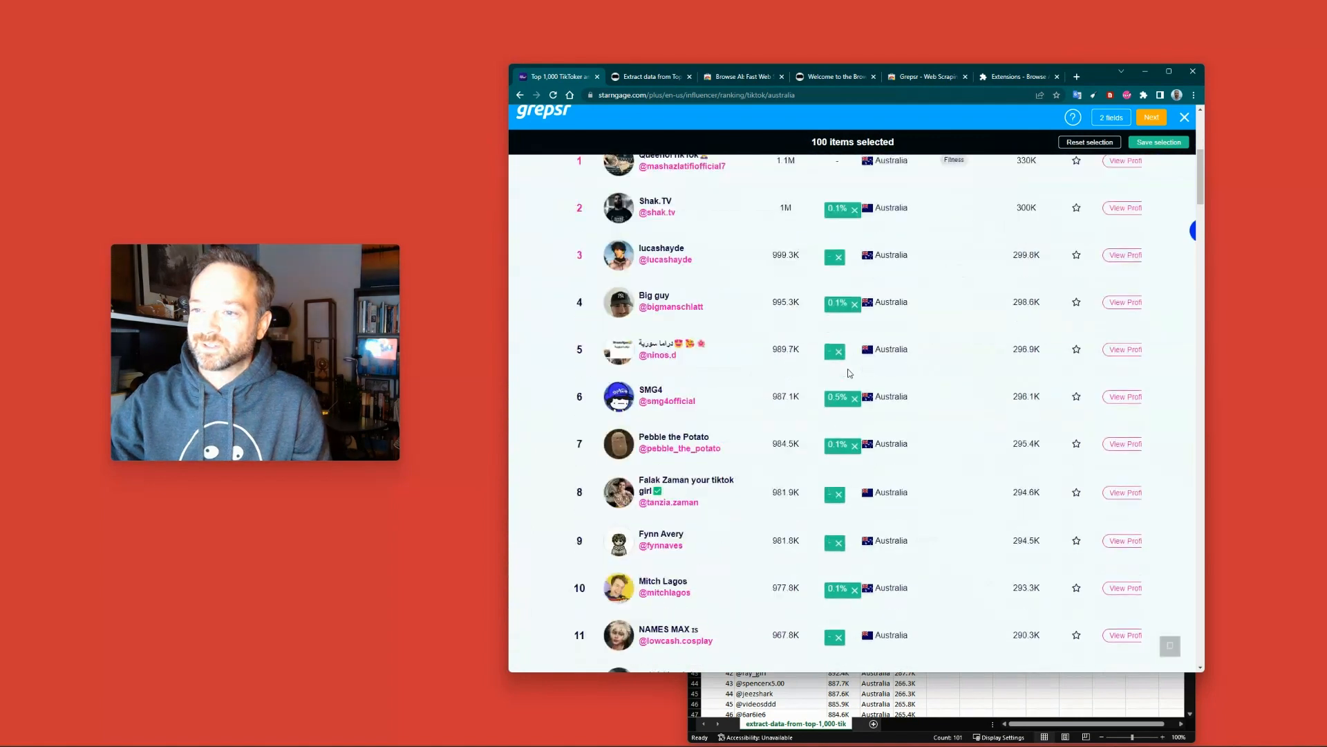
{"action": "scroll", "coordinate": [832, 367], "scroll_direction": "up", "scroll_amount": 8}
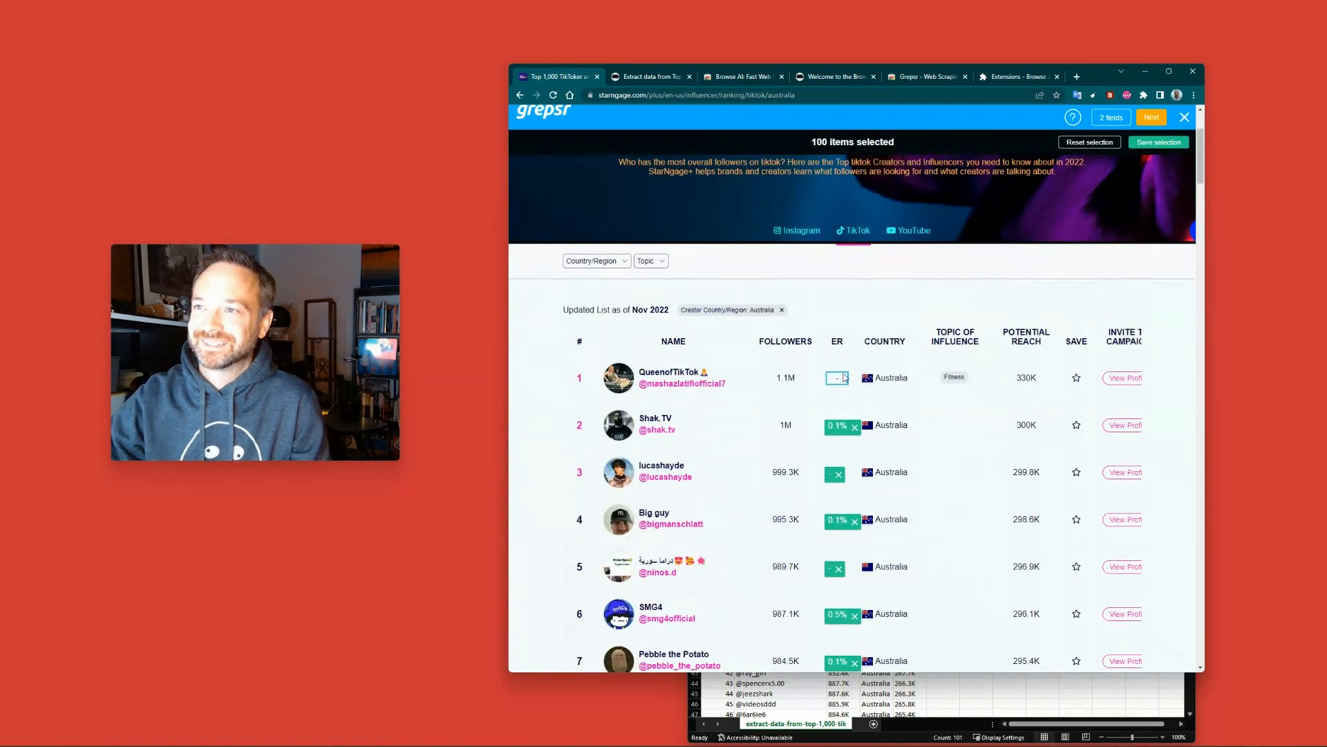
{"action": "left_click", "coordinate": [1159, 141]}
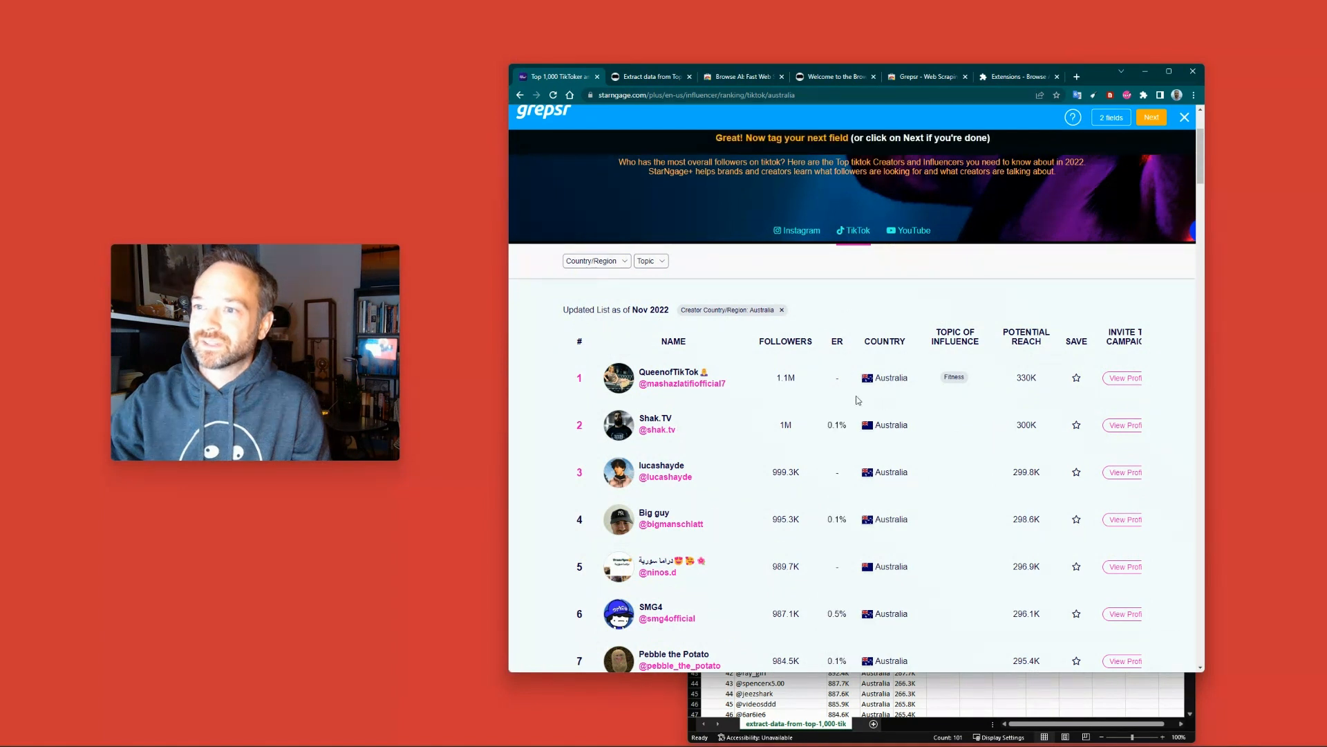
{"action": "left_click", "coordinate": [838, 378]}
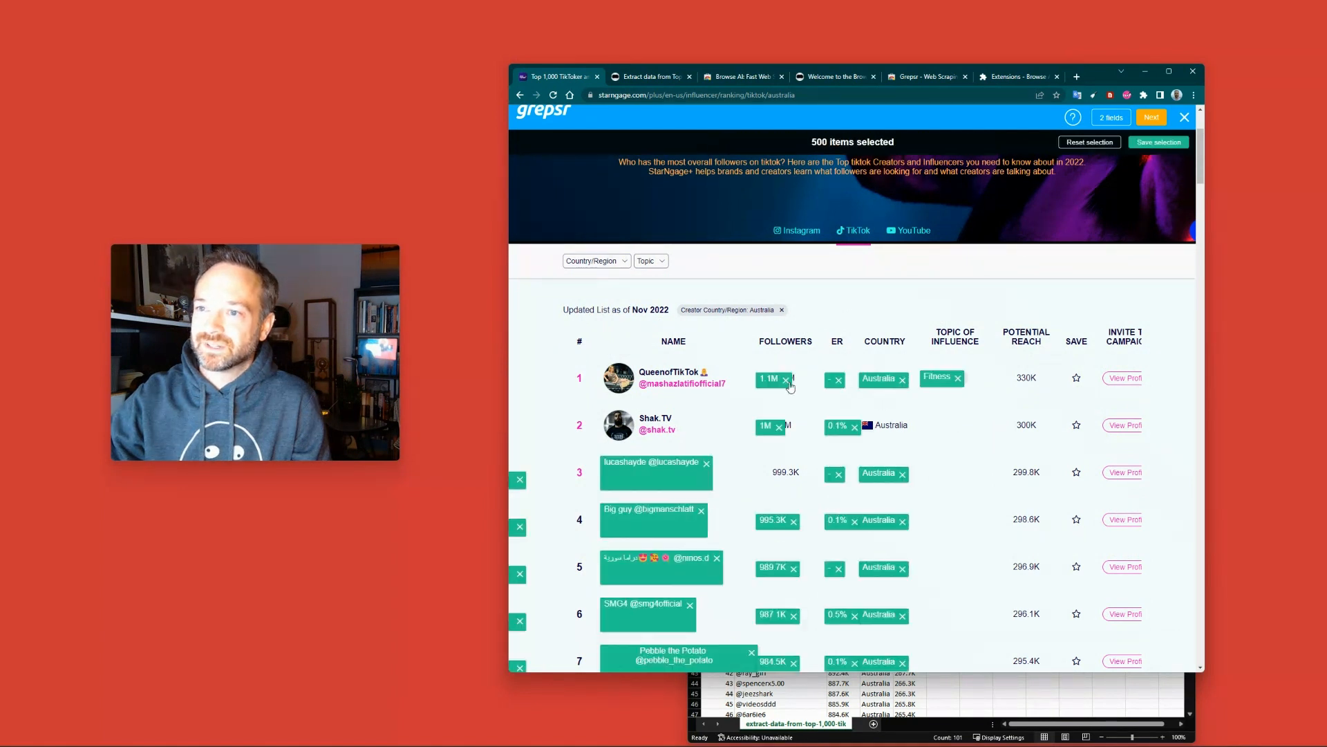
{"action": "left_click", "coordinate": [845, 378]}
{"action": "left_click", "coordinate": [845, 379]}
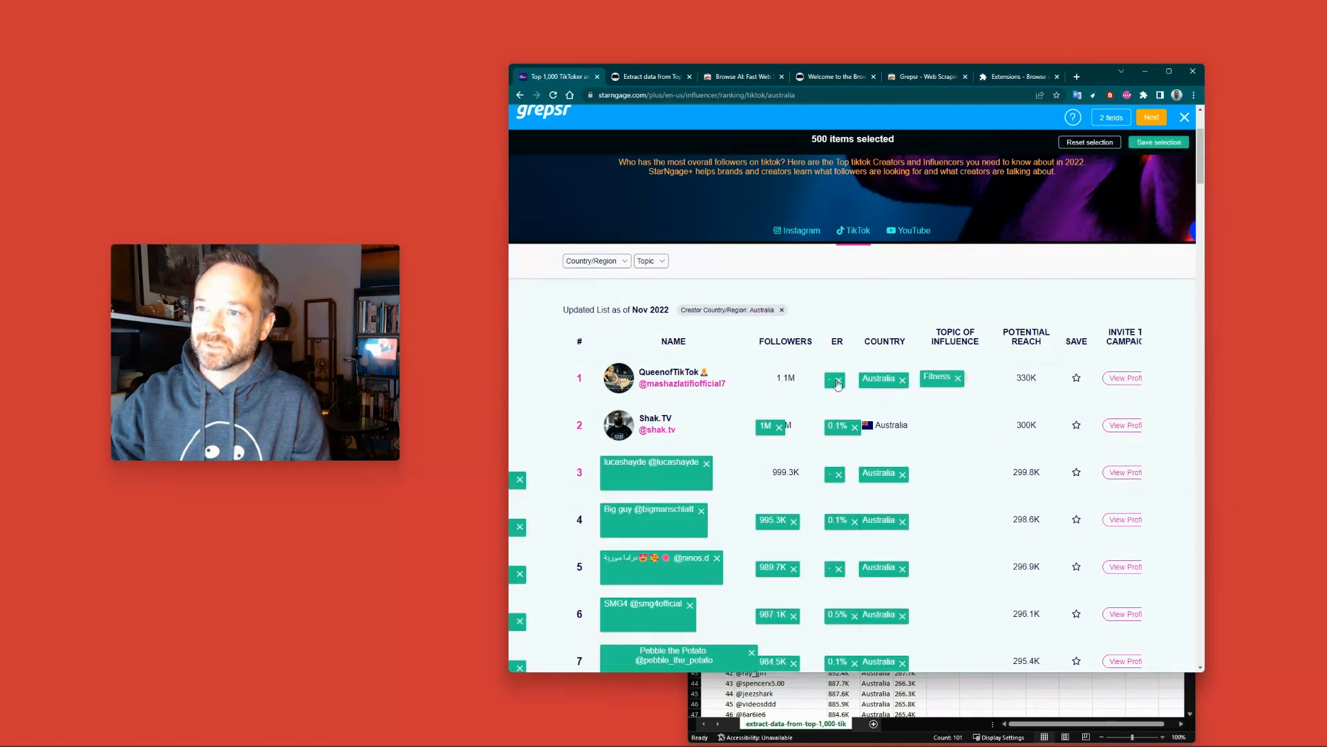
{"action": "left_click", "coordinate": [780, 428]}
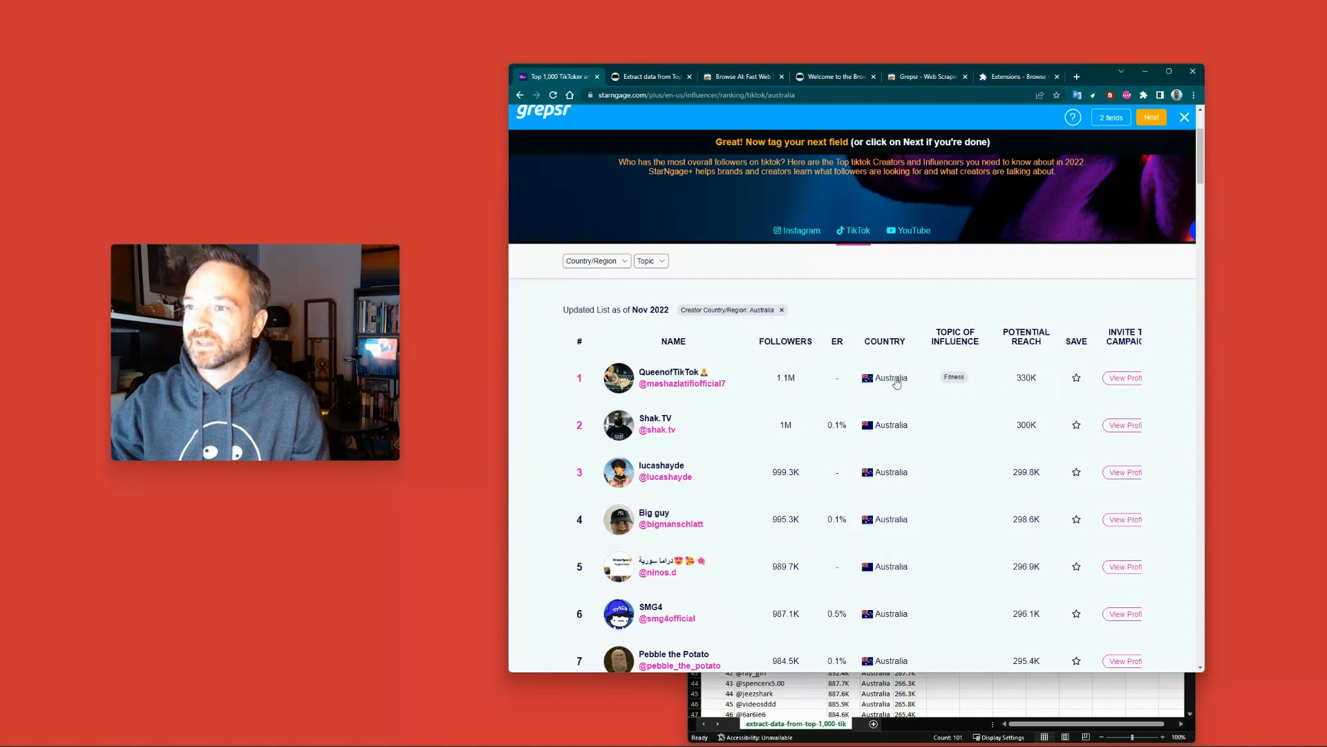
Step: Tag only the potential reach values of all listed influencers and save them as a text field titled "reach"
{"action": "left_click", "coordinate": [1030, 378]}
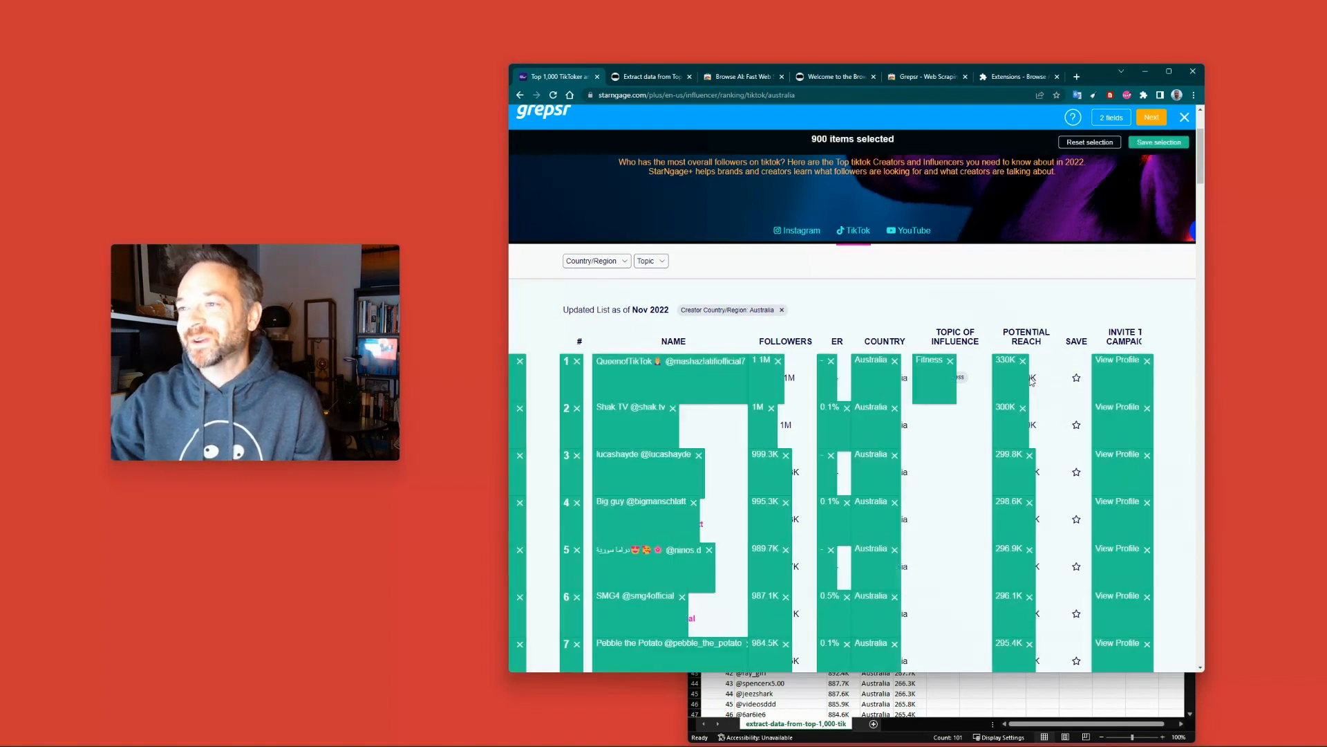
{"action": "left_click", "coordinate": [952, 362]}
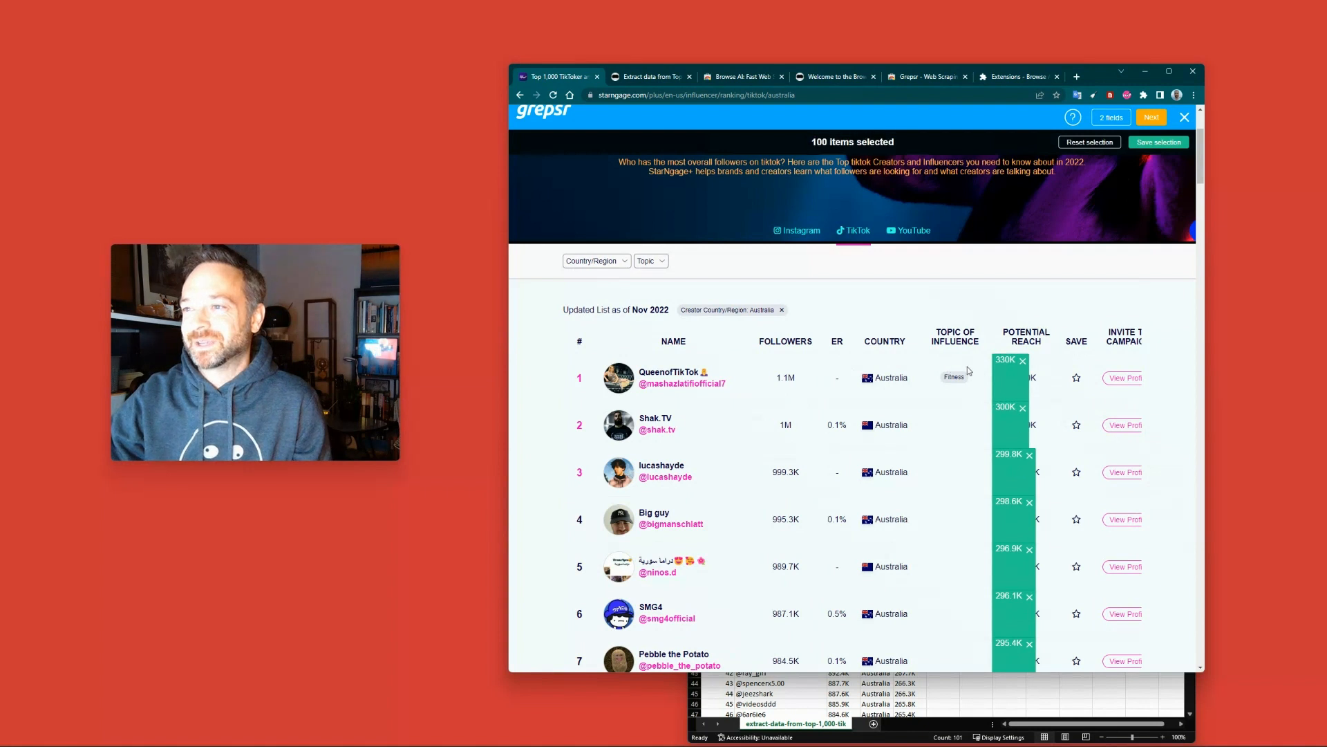
{"action": "left_click", "coordinate": [1151, 143]}
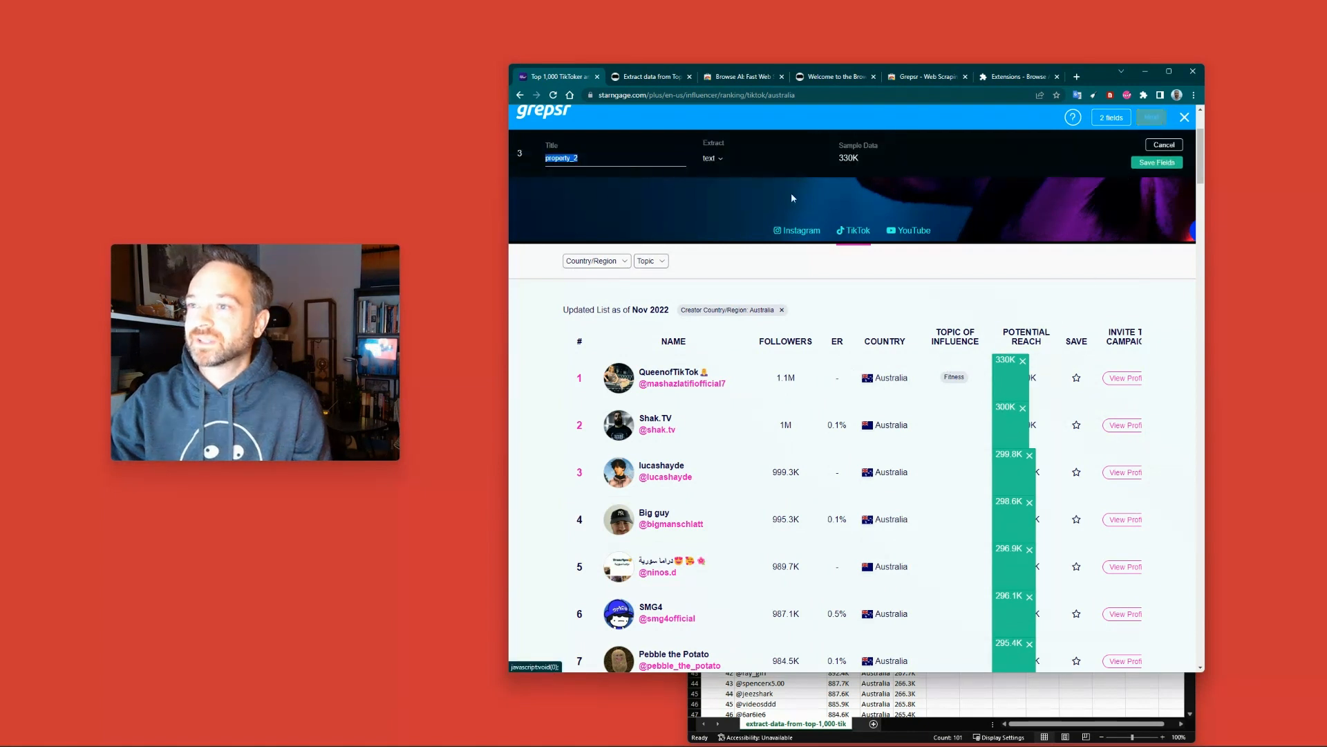
{"action": "left_click", "coordinate": [605, 156]}
{"action": "type", "text": "reach"}
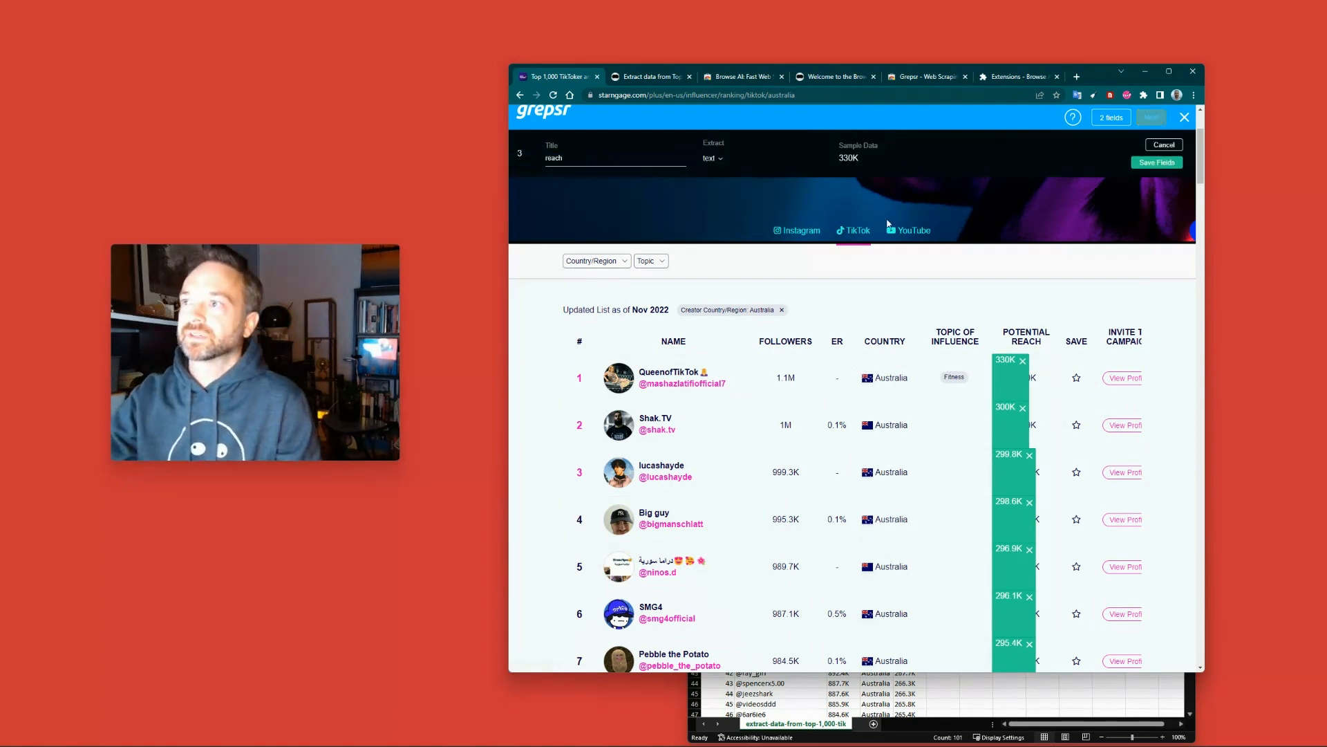
{"action": "left_click", "coordinate": [1148, 162]}
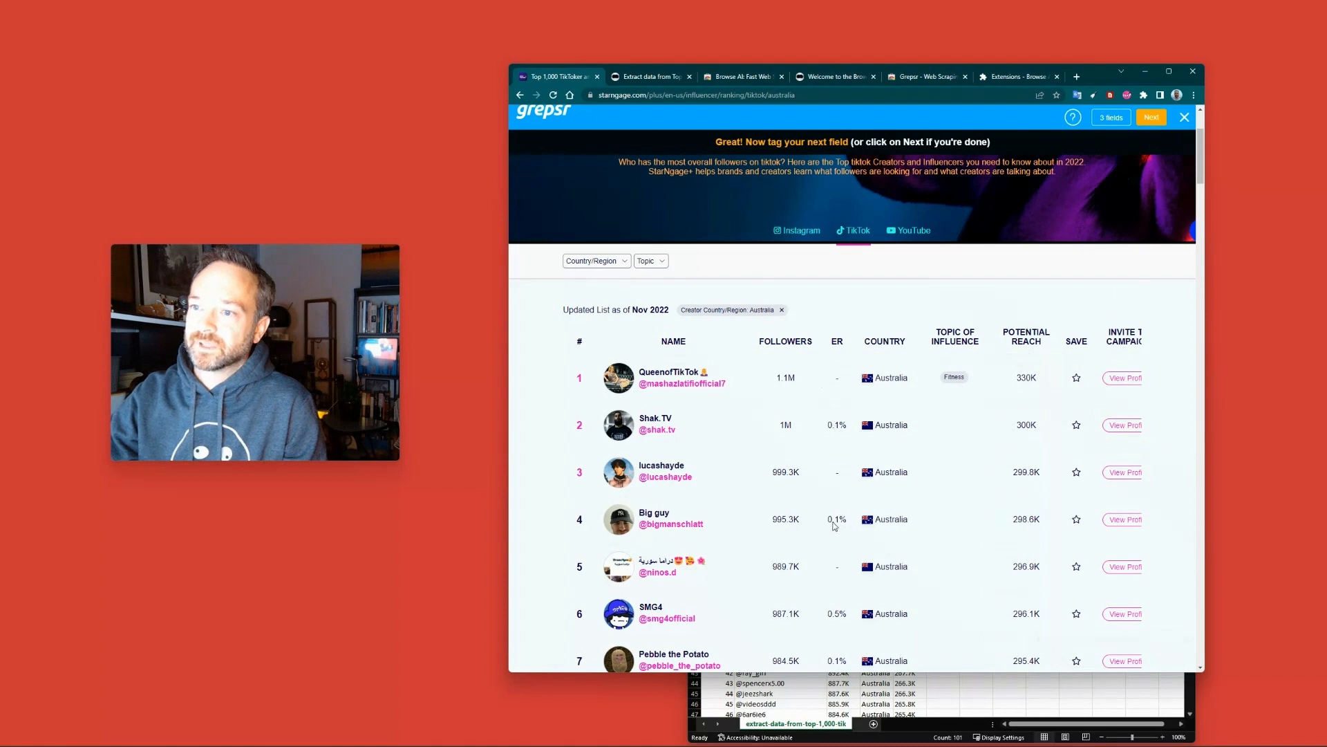
Step: Tag only the ER values of all listed influencers and save them as a text field titled "engagement rate"
{"action": "scroll", "coordinate": [835, 523], "scroll_direction": "down", "scroll_amount": 3}
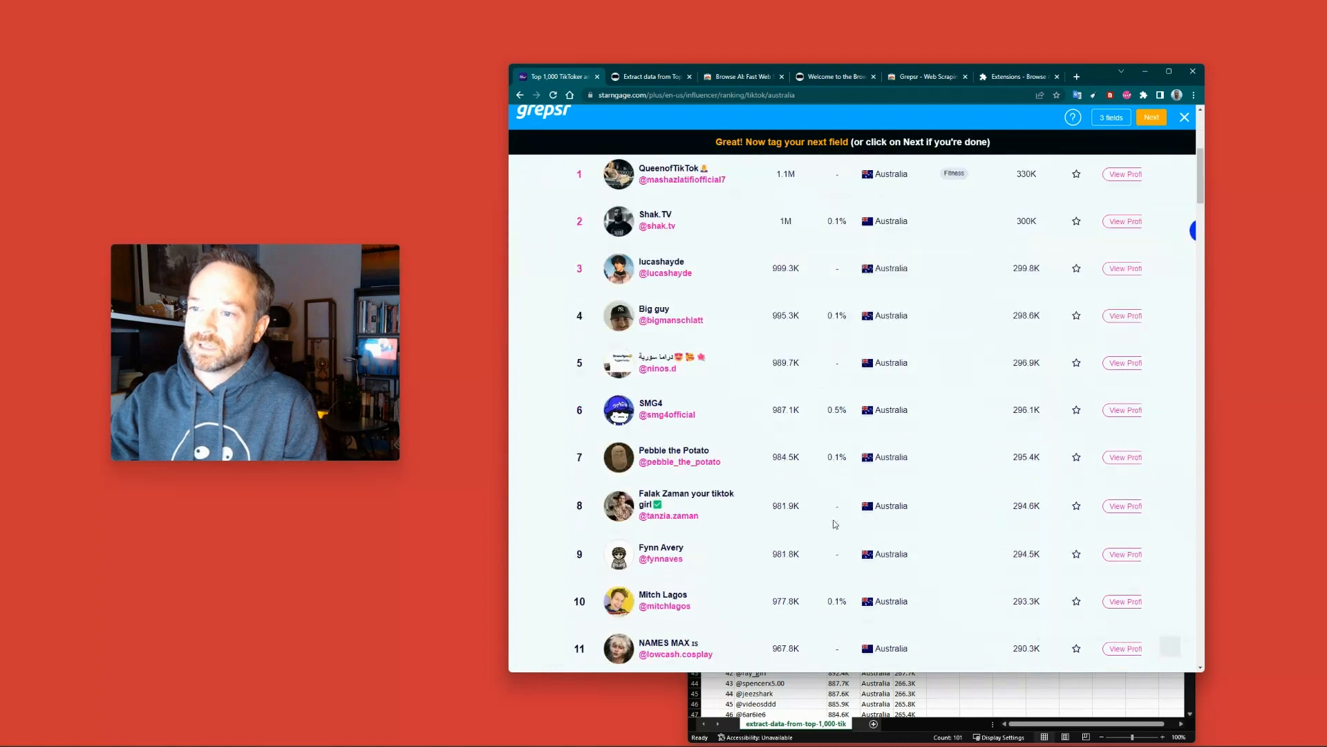
{"action": "left_click", "coordinate": [836, 456]}
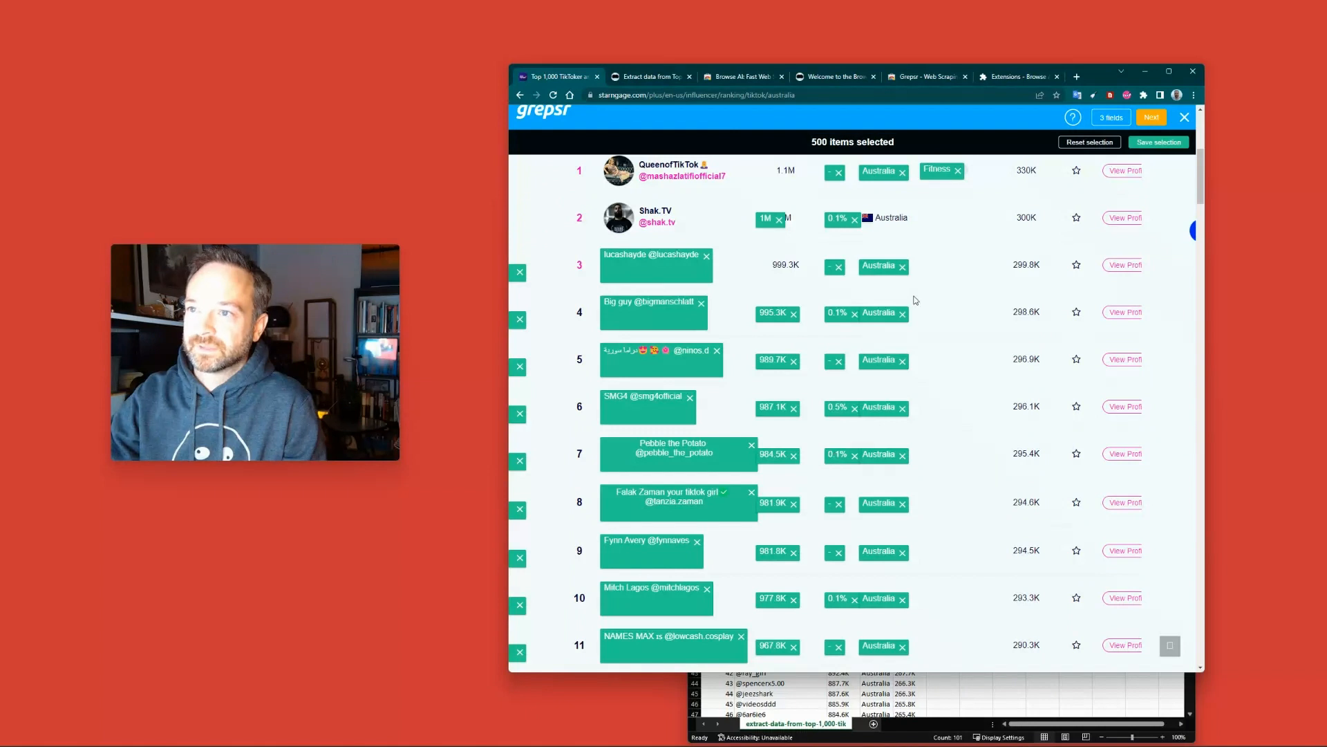
{"action": "scroll", "coordinate": [838, 345], "scroll_direction": "up", "scroll_amount": 3}
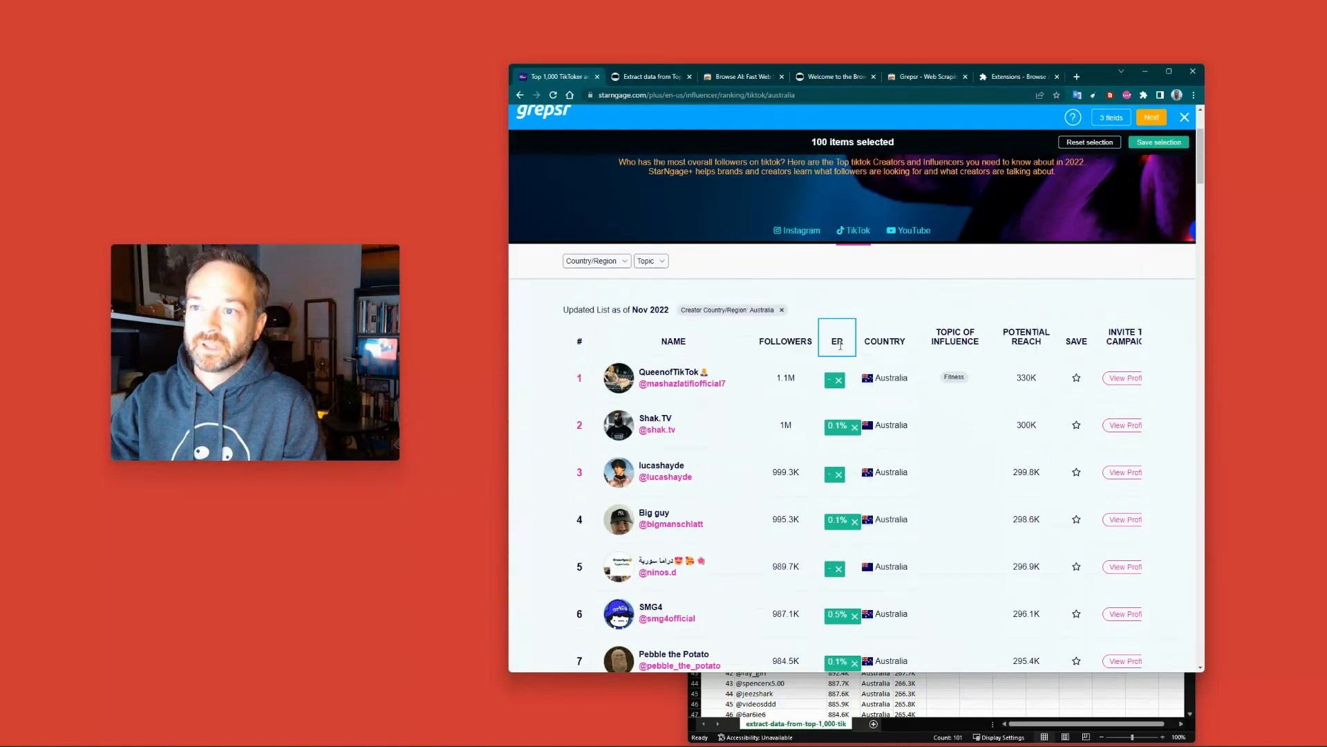
{"action": "left_click", "coordinate": [1151, 150]}
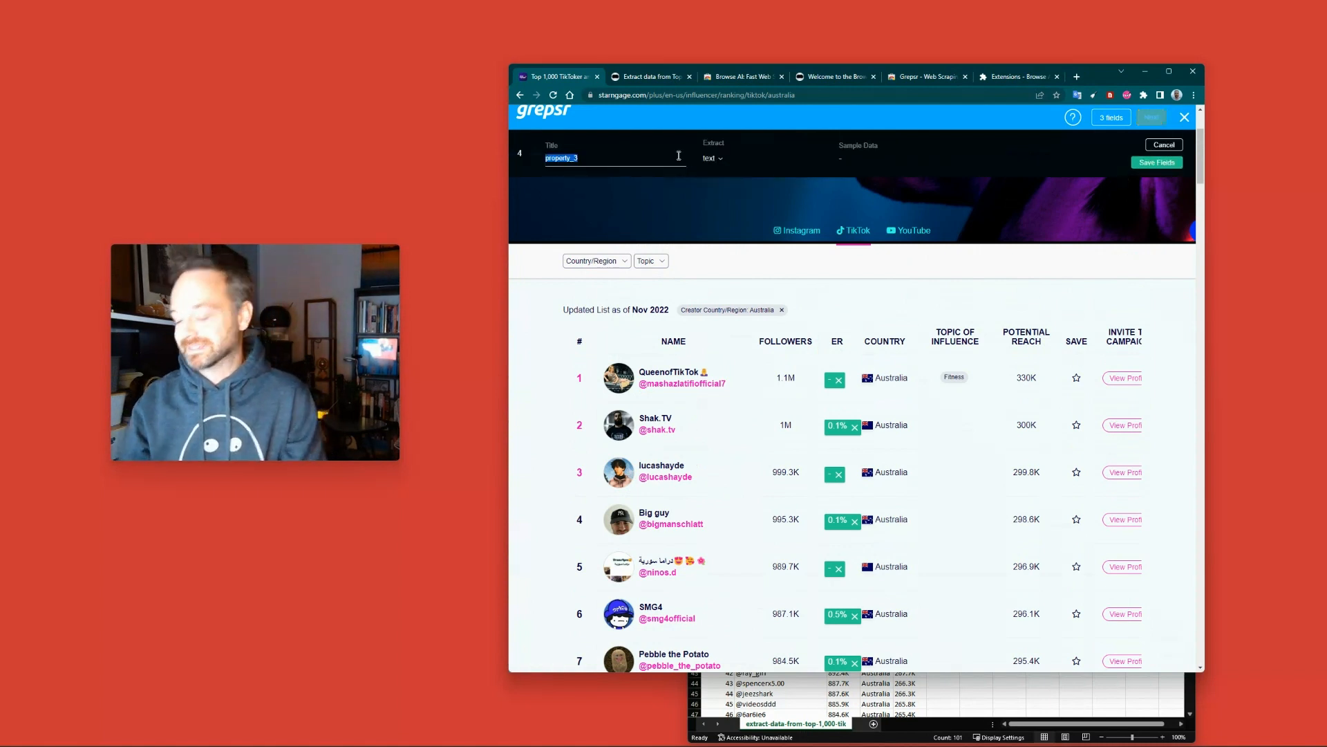
{"action": "type", "text": "engagement rate"}
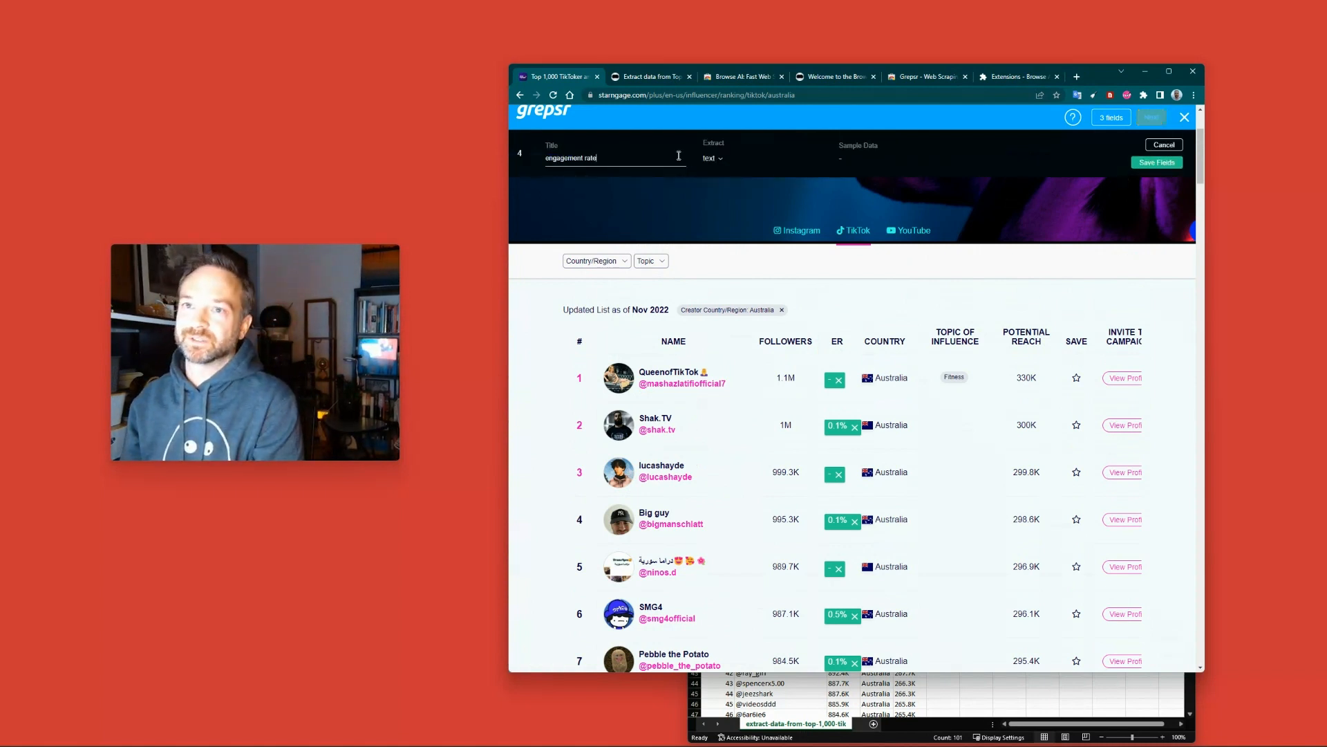
{"action": "left_click", "coordinate": [1152, 163]}
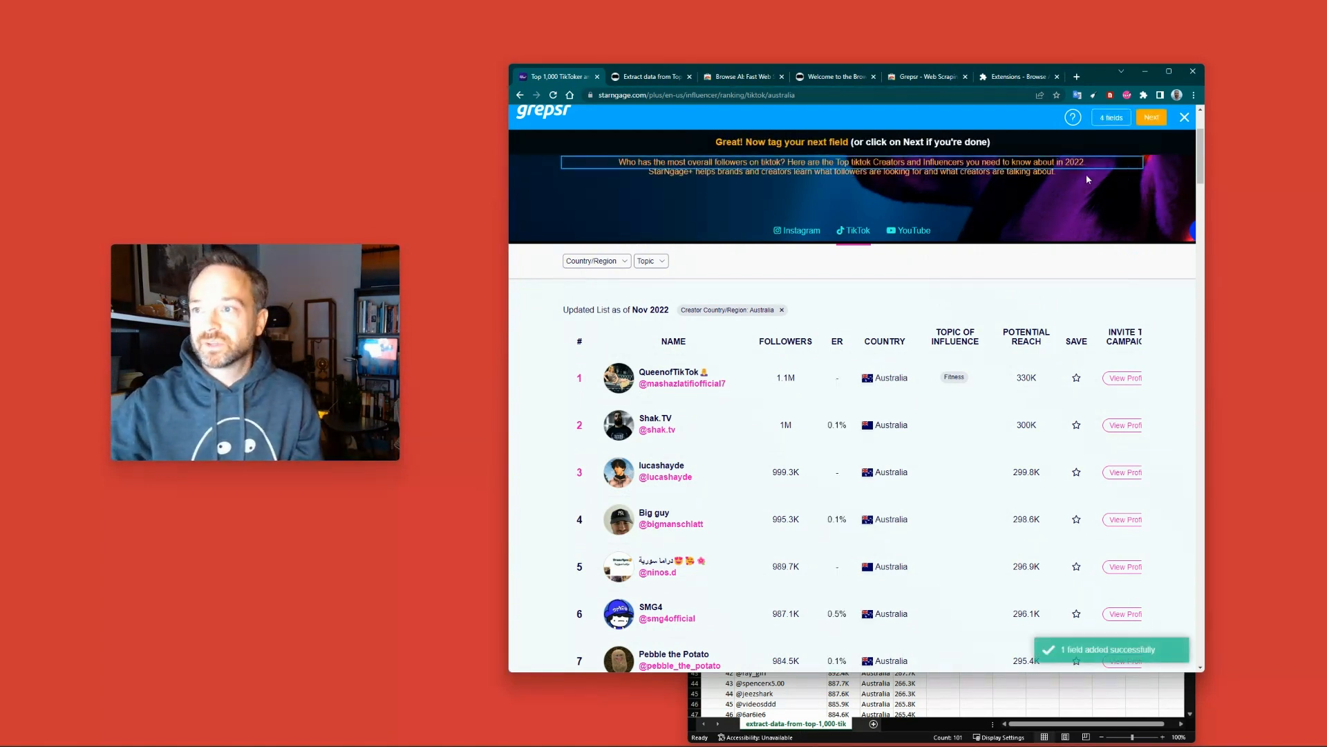
Step: Finish tagging fields and set up "next" link pagination using the » link below the influencer list
{"action": "left_click", "coordinate": [1153, 118]}
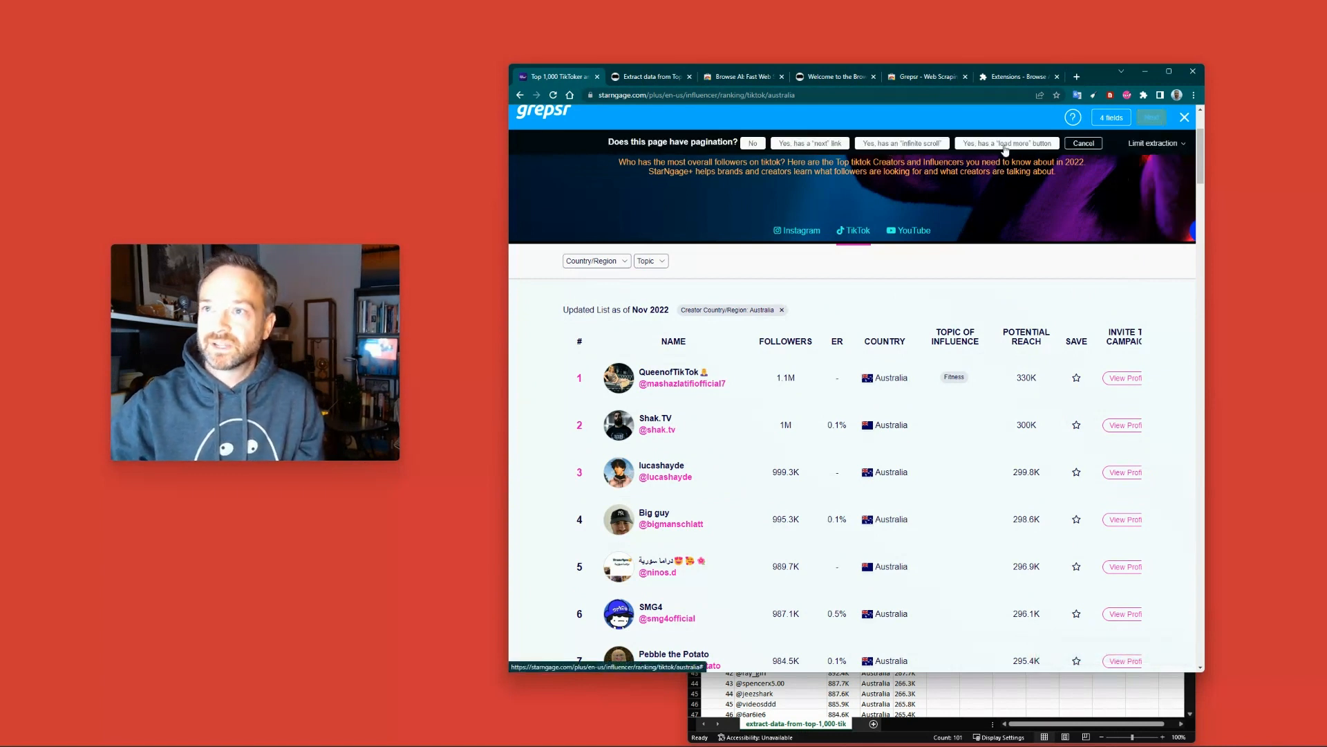
{"action": "left_click", "coordinate": [809, 145]}
{"action": "scroll", "coordinate": [1017, 451], "scroll_direction": "down", "scroll_amount": 10}
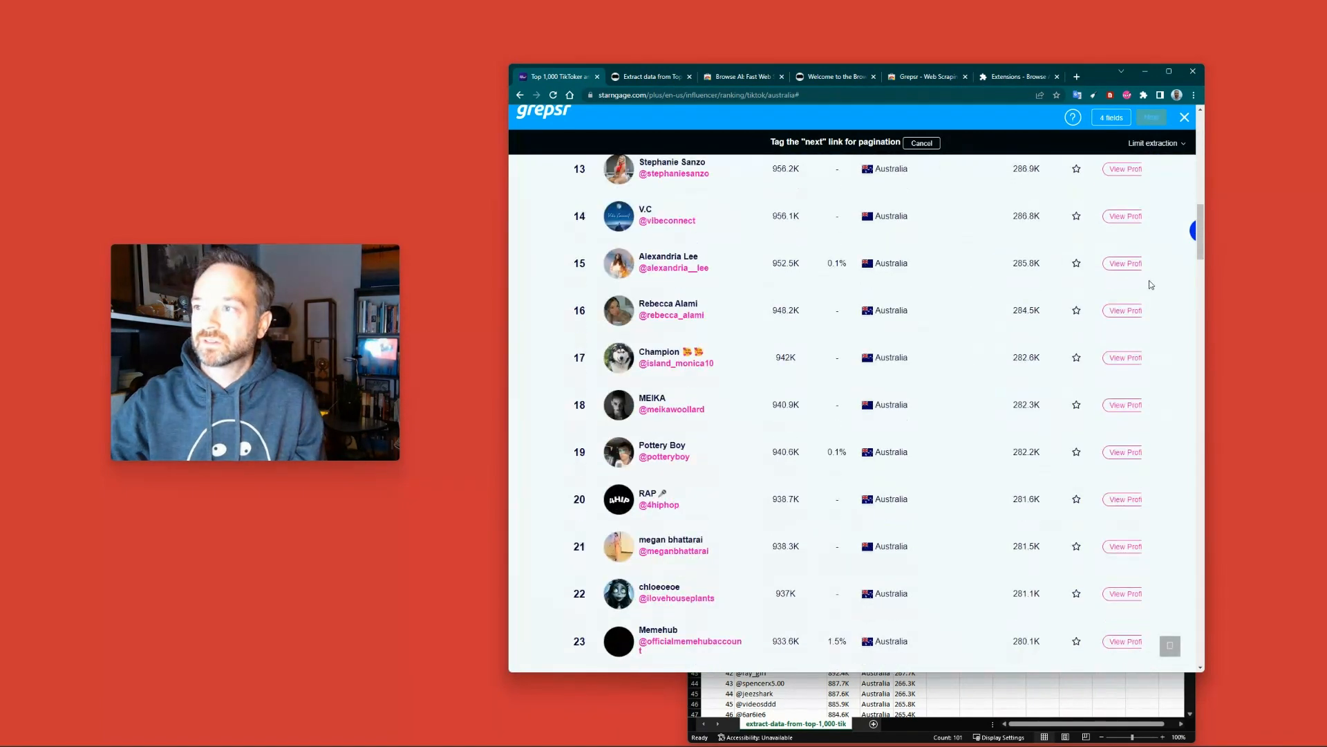
{"action": "left_click_drag", "start_coordinate": [1200, 245], "coordinate": [1201, 612]}
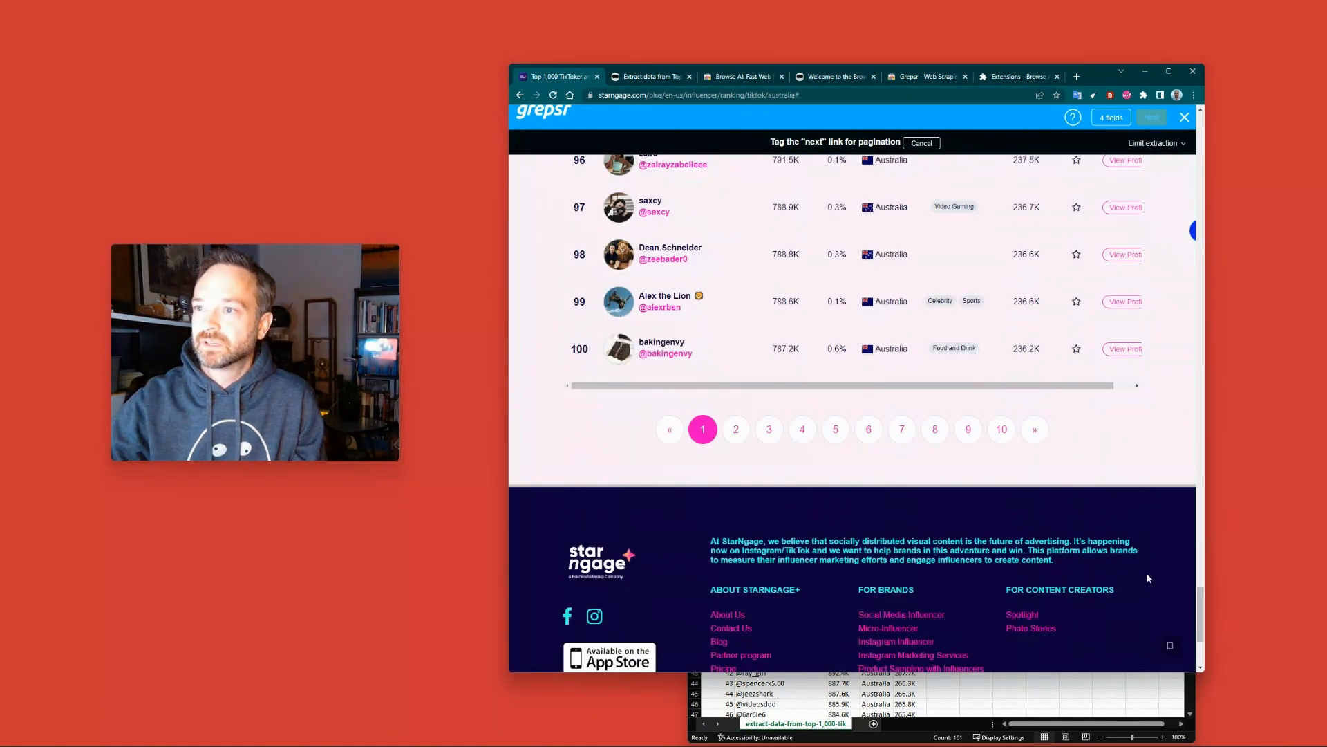
{"action": "left_click", "coordinate": [1038, 433]}
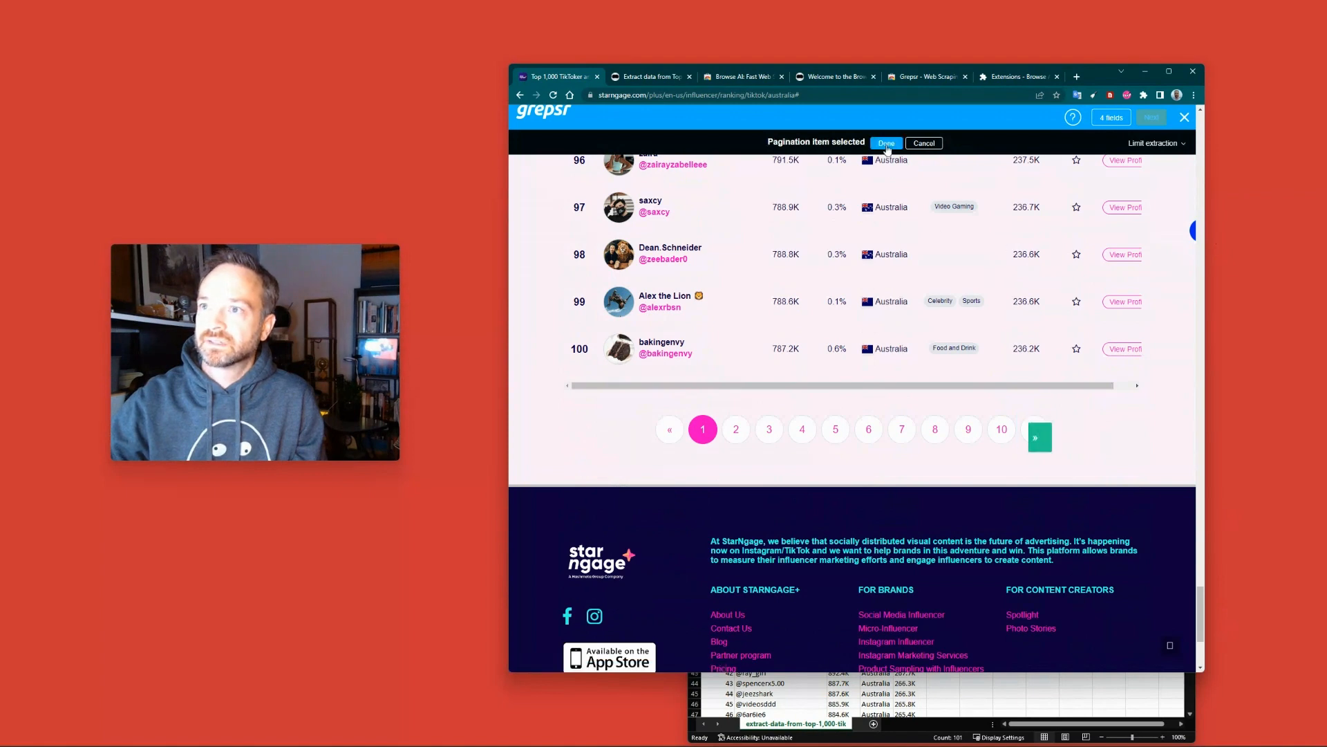
{"action": "left_click", "coordinate": [887, 144]}
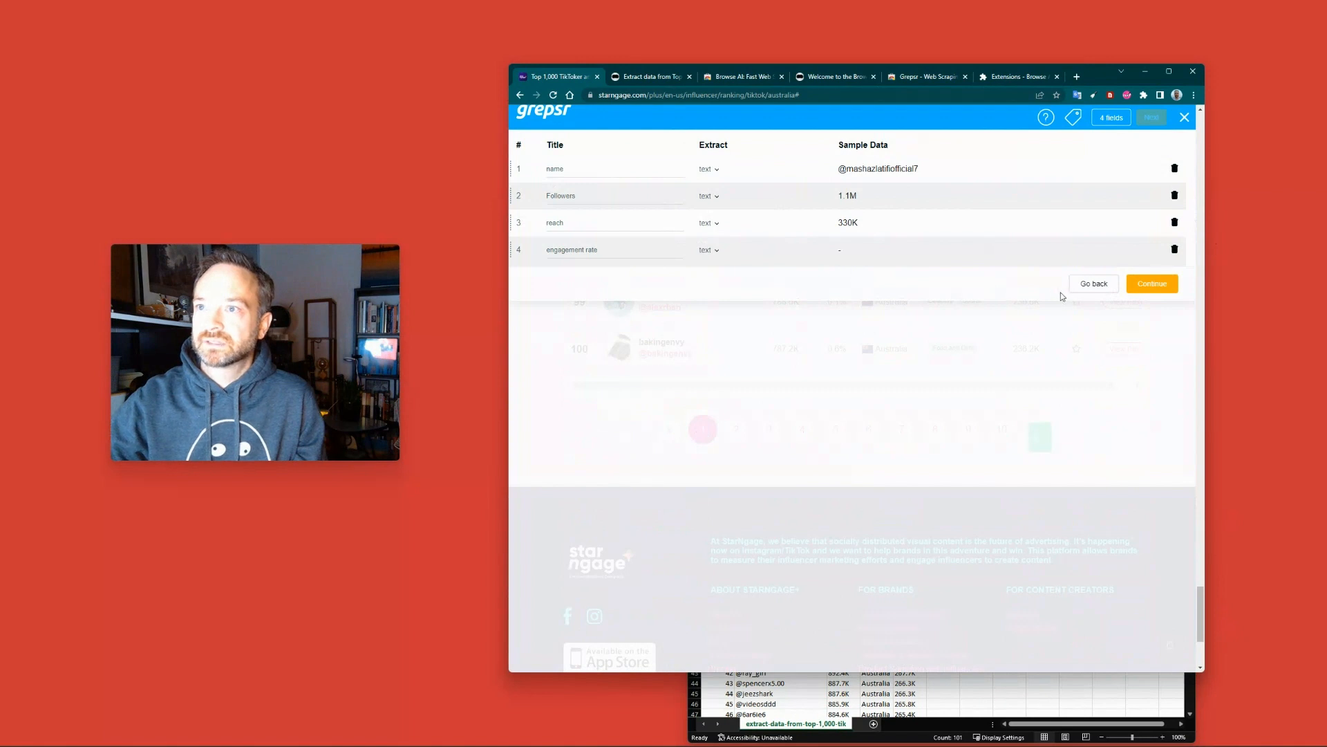
Step: Accept the four tagged fields with no additional links and no login required, and preview the sample data as CSV
{"action": "left_click", "coordinate": [1162, 286]}
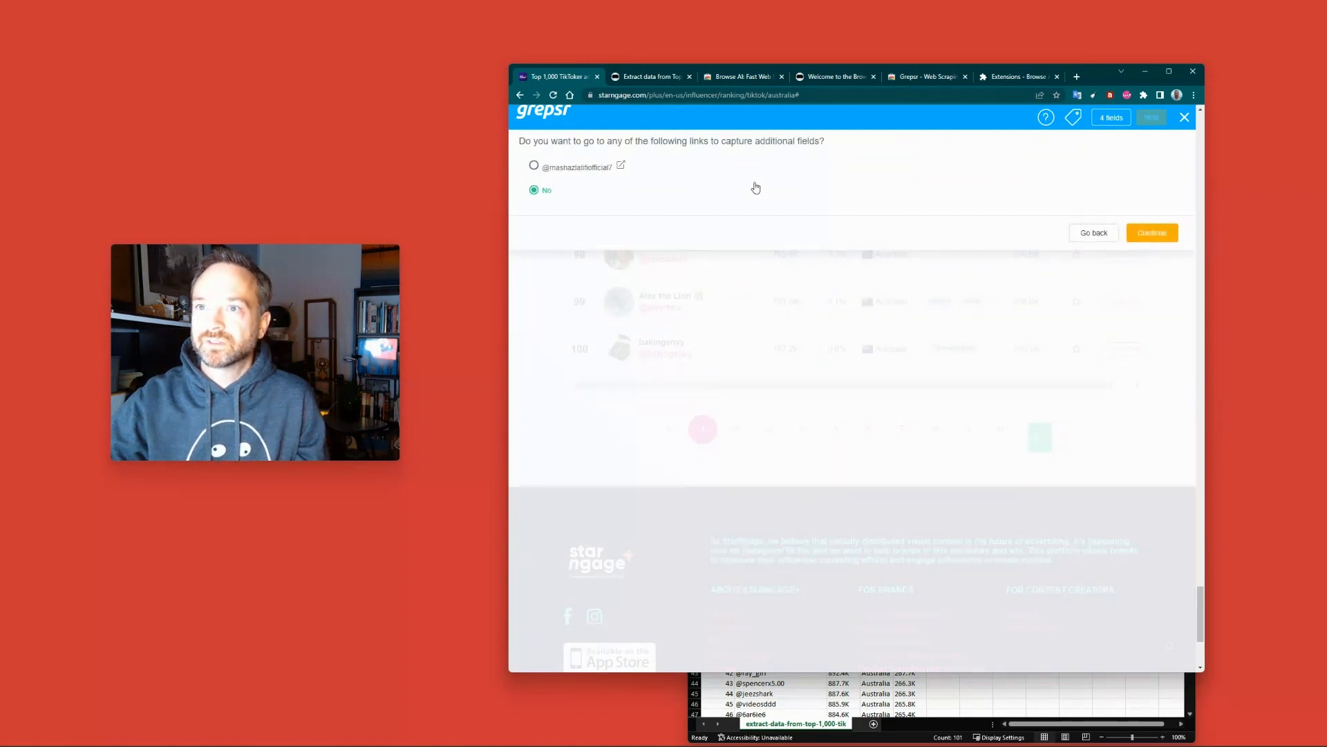
{"action": "left_click", "coordinate": [1134, 233]}
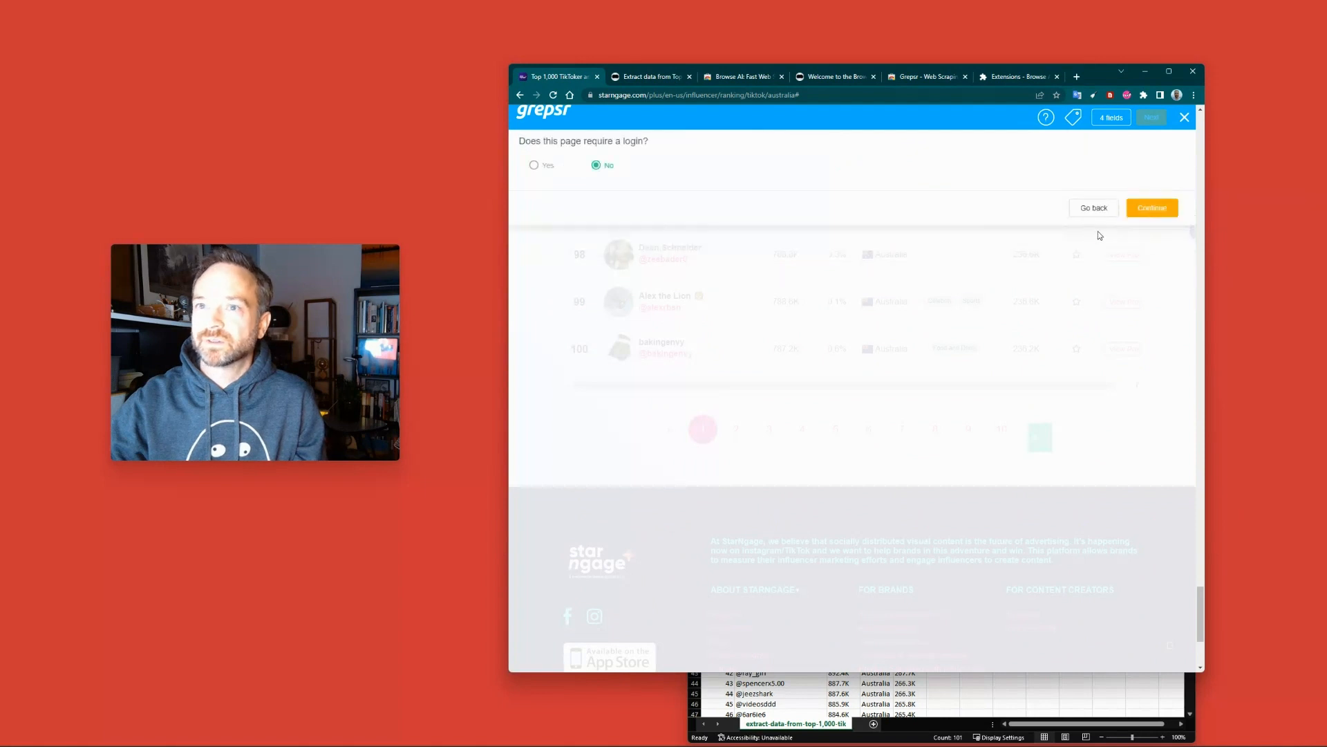
{"action": "left_click", "coordinate": [1149, 209]}
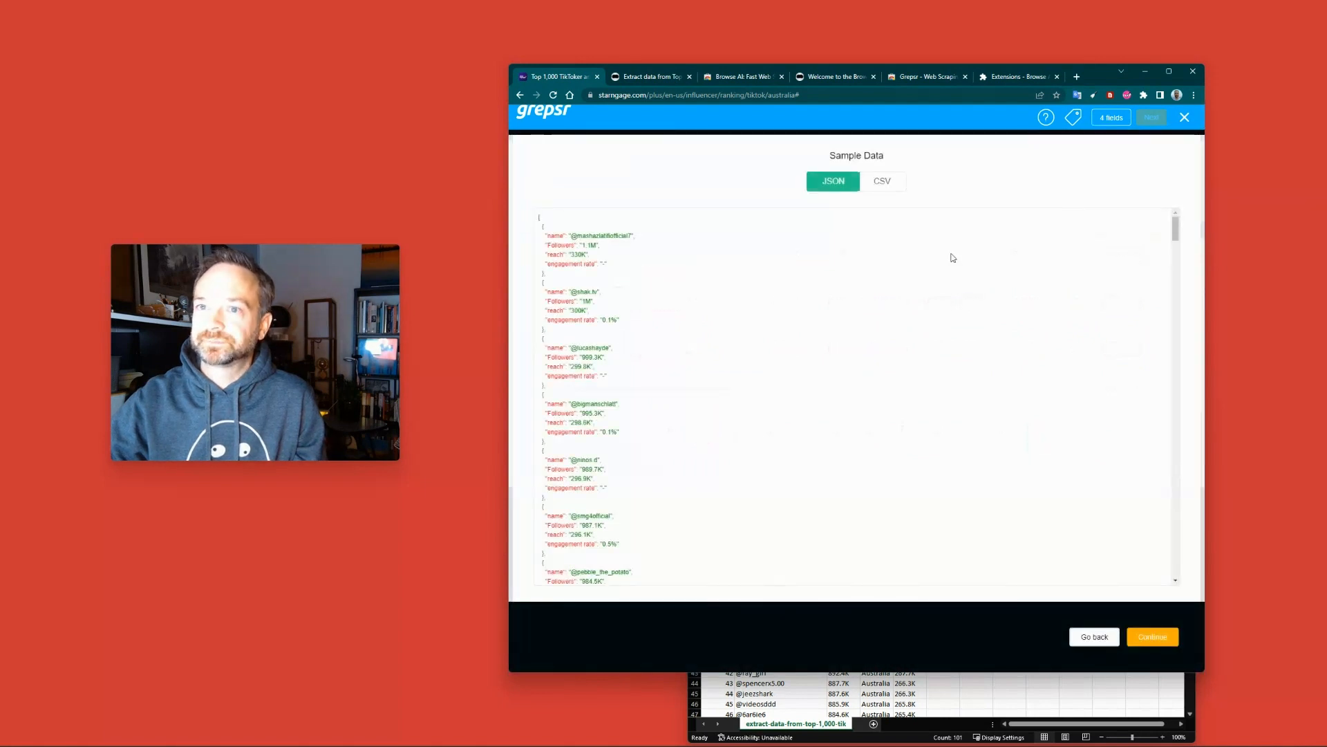
{"action": "left_click", "coordinate": [884, 183]}
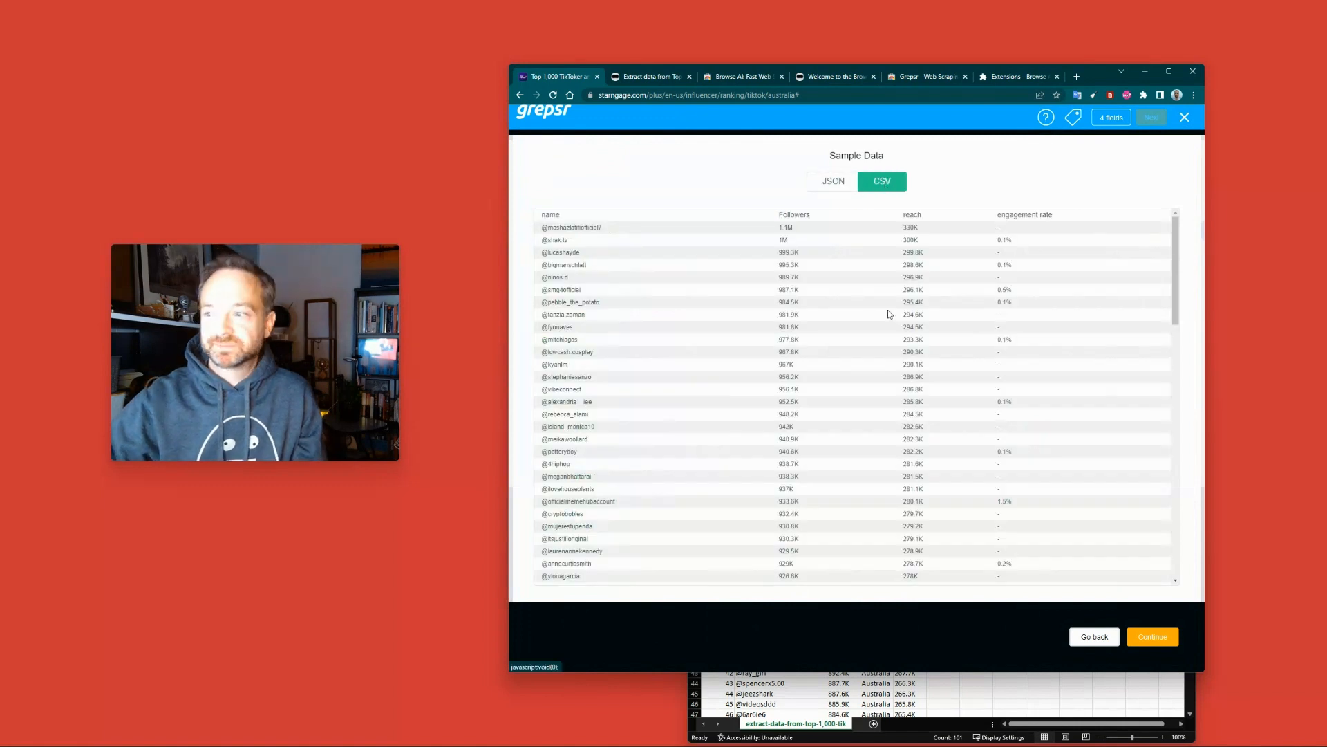
Step: Continue past the sample data and try to sign in to Grepsr with a Google account
{"action": "left_click", "coordinate": [1156, 643]}
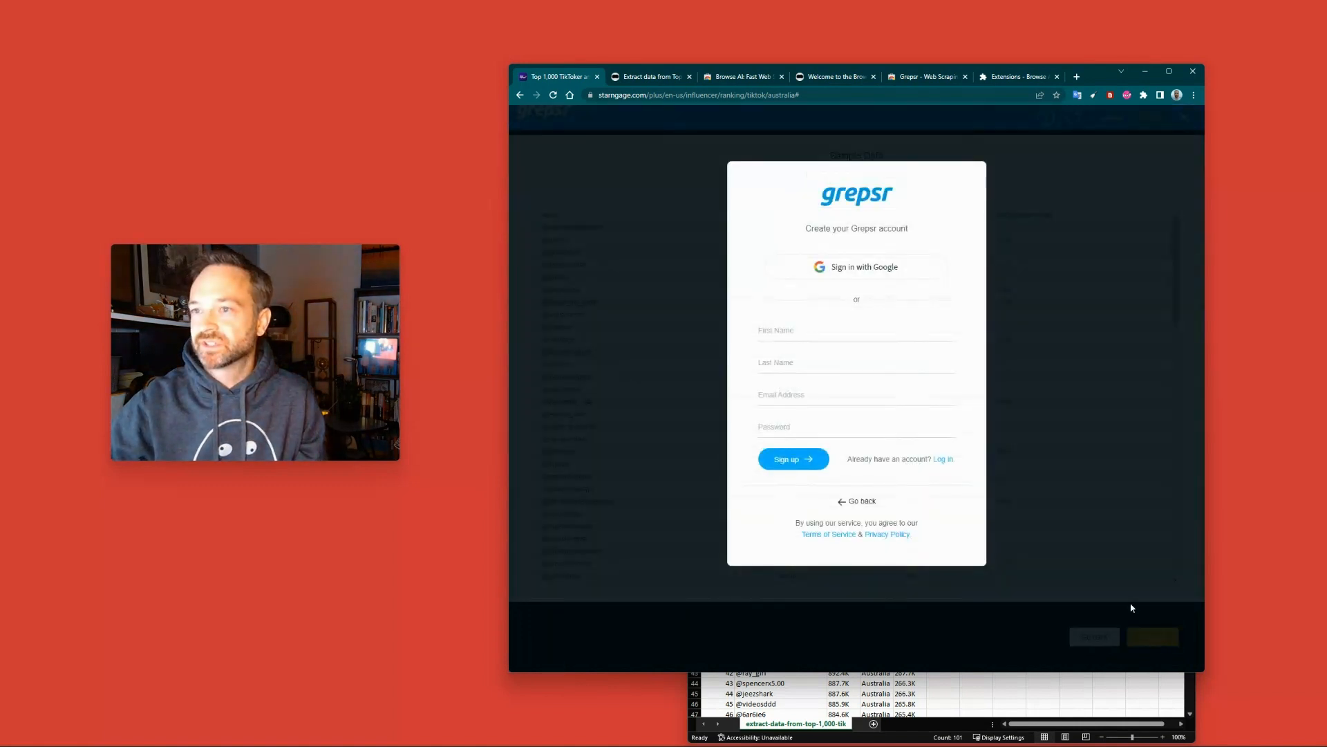
{"action": "left_click", "coordinate": [876, 267]}
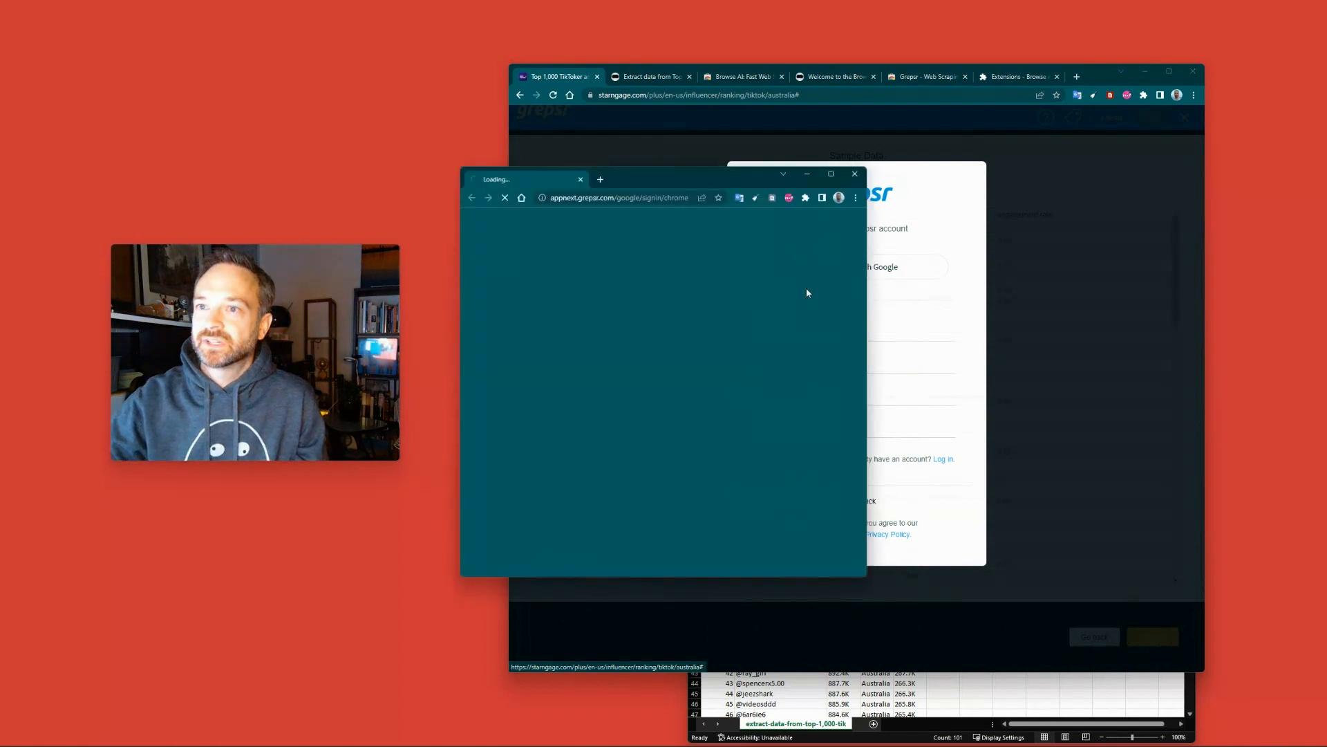
{"action": "left_click_drag", "start_coordinate": [692, 182], "coordinate": [1326, 277]}
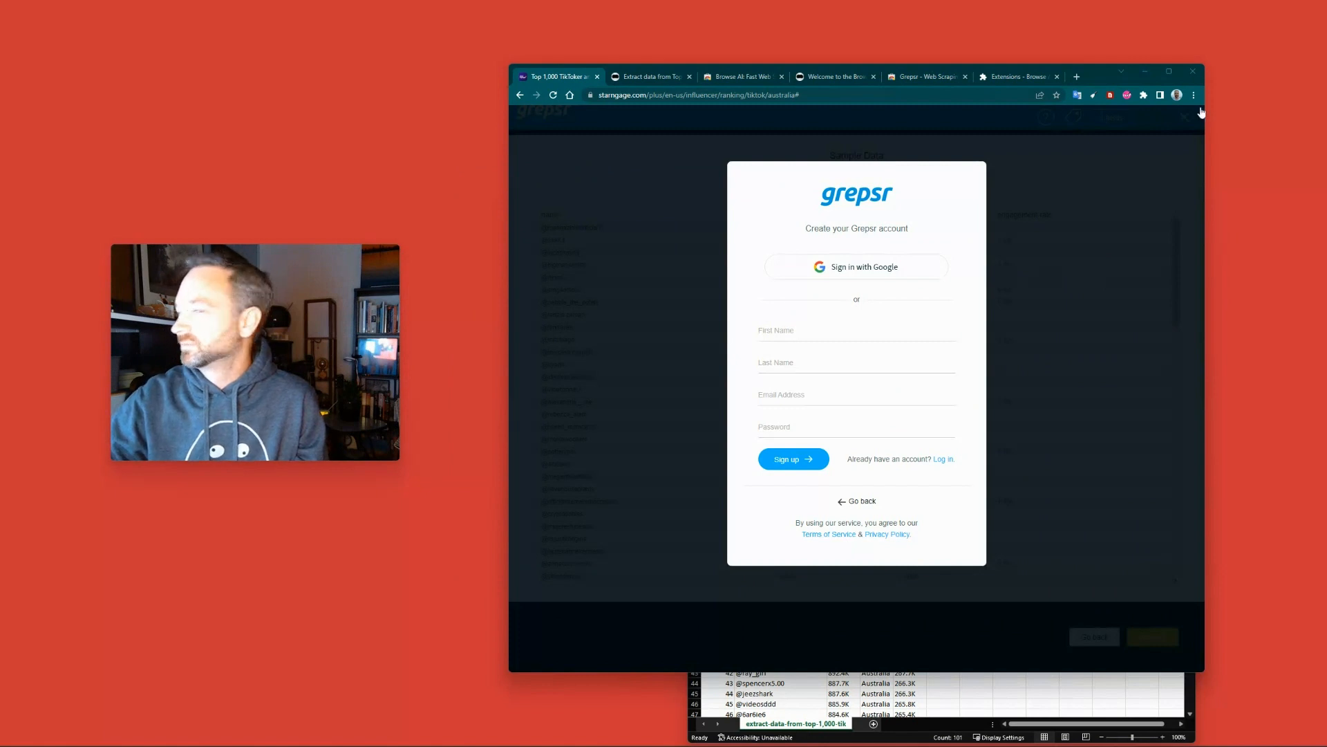
{"action": "left_click", "coordinate": [897, 268]}
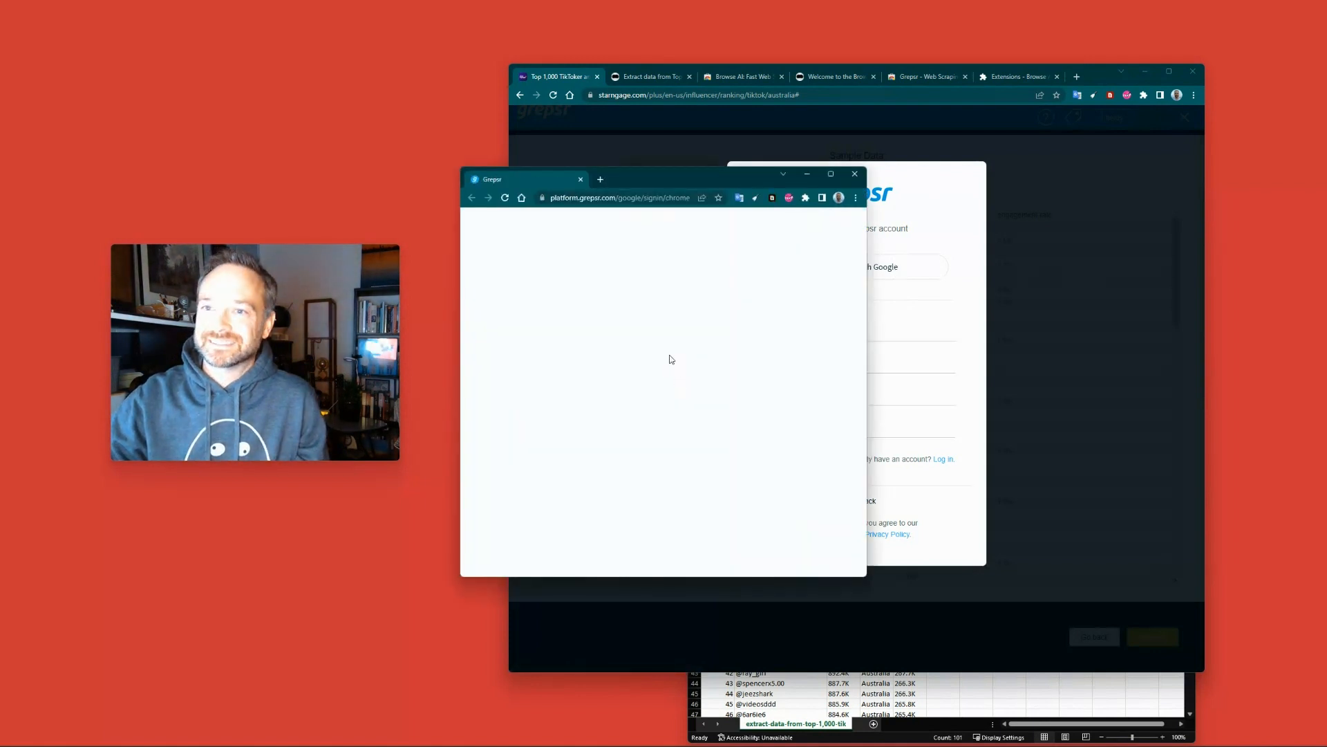
{"action": "left_click", "coordinate": [854, 175]}
{"action": "left_click", "coordinate": [857, 267]}
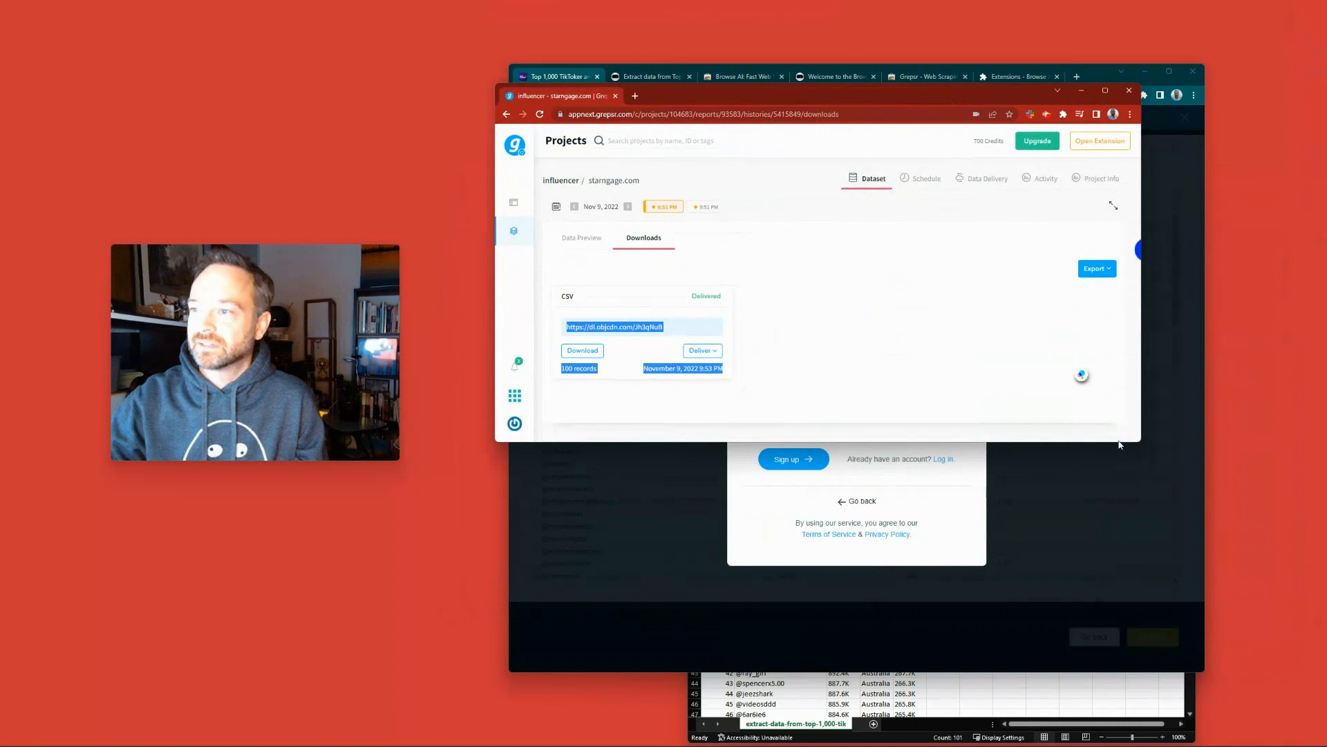
Step: Resize the Grepsr project window and view the data preview of the influencer report for starngage.com
{"action": "left_click_drag", "start_coordinate": [1136, 443], "coordinate": [1215, 700]}
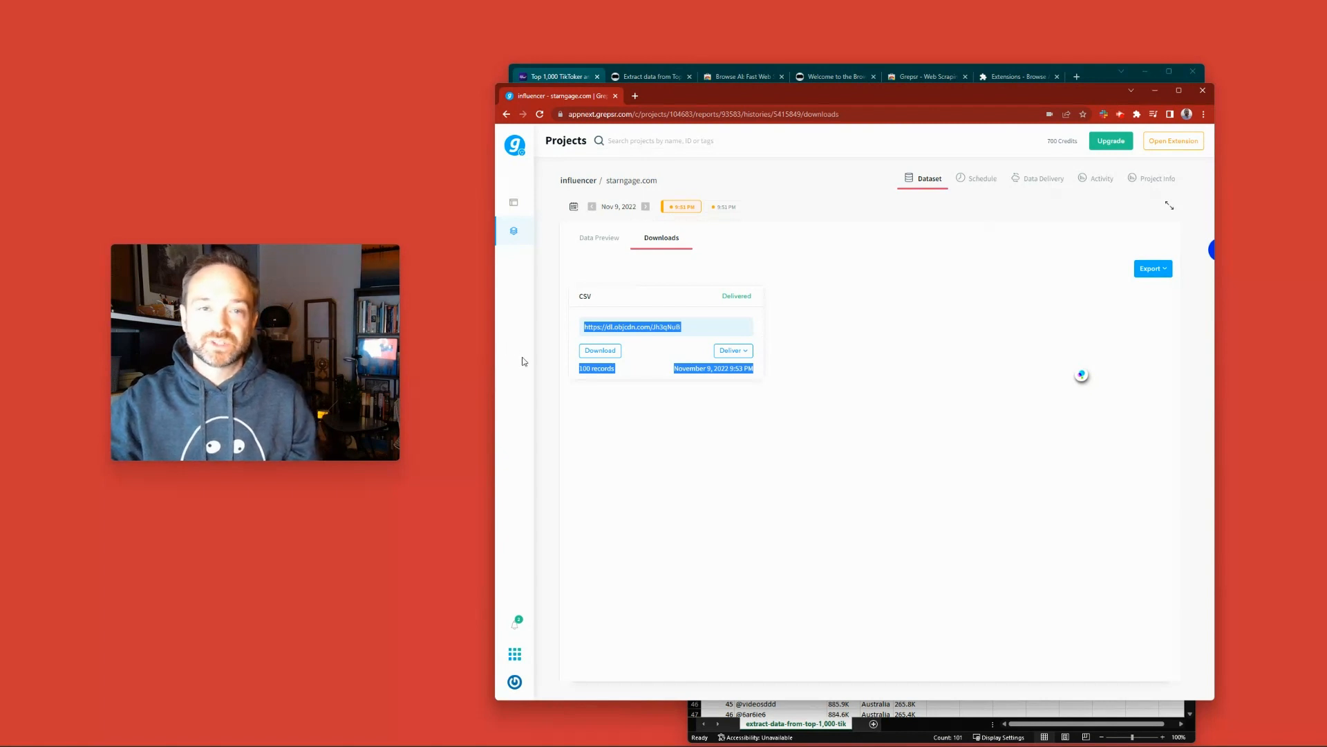
{"action": "left_click_drag", "start_coordinate": [494, 370], "coordinate": [584, 371]}
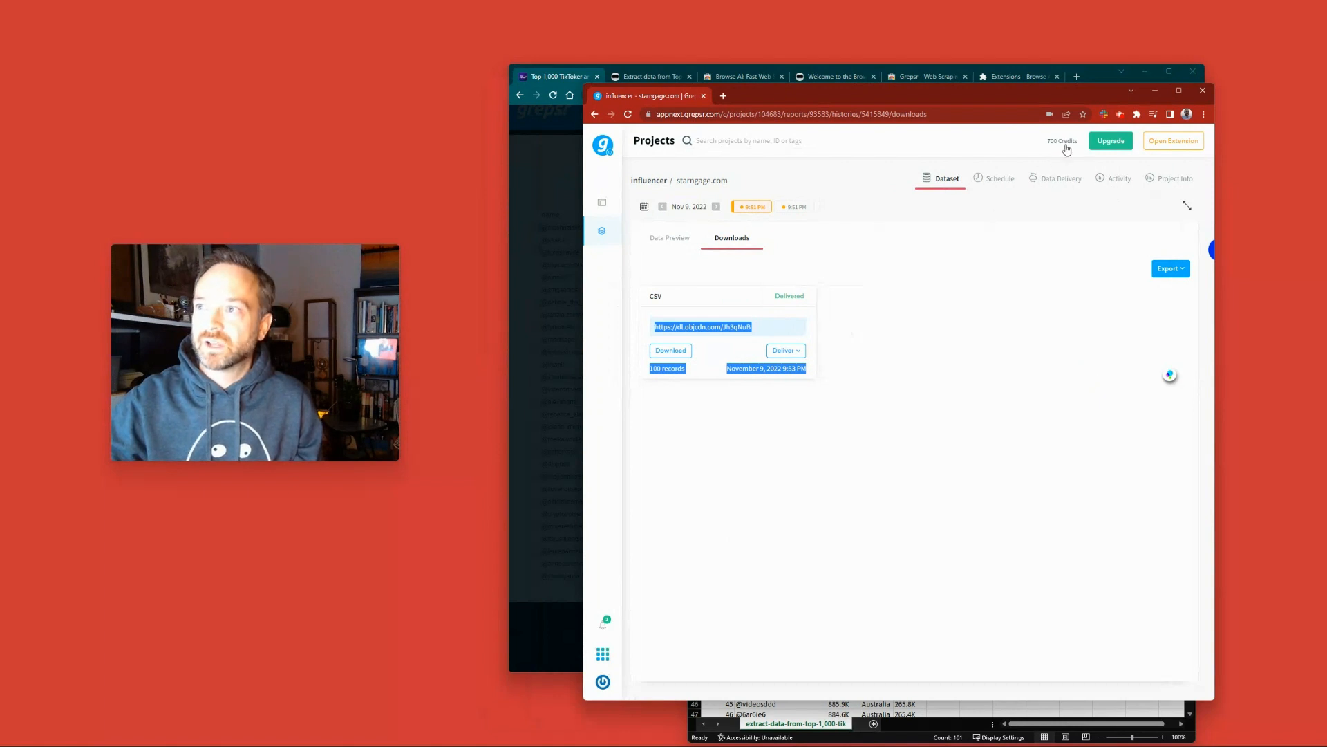
{"action": "left_click", "coordinate": [671, 240]}
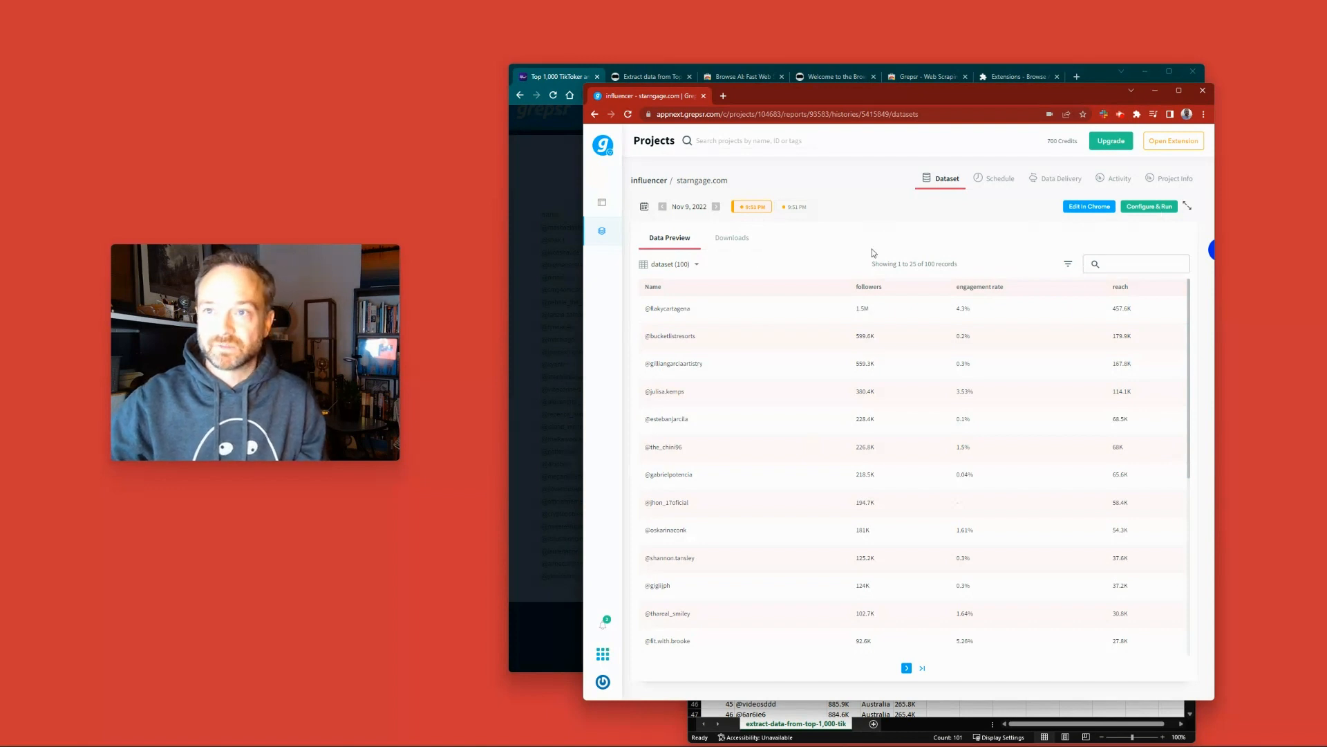
{"action": "left_click", "coordinate": [1140, 209]}
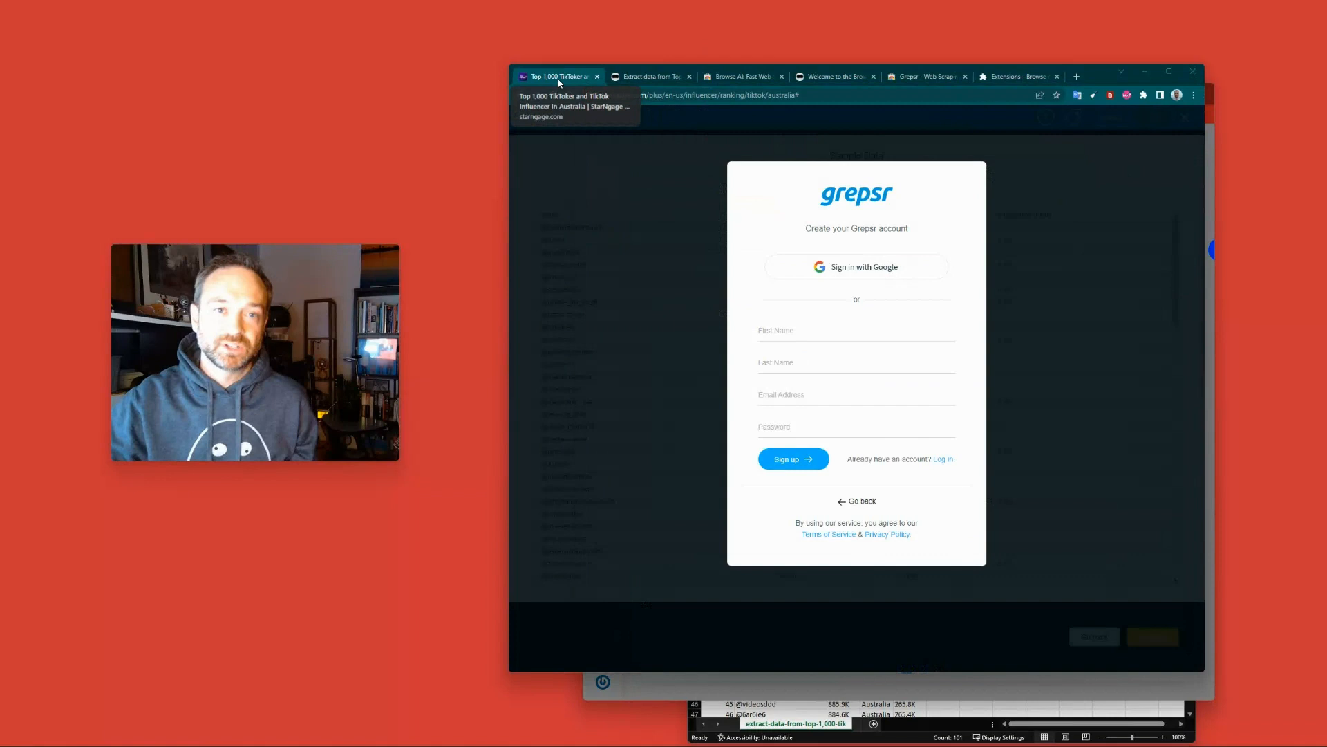
{"action": "left_click", "coordinate": [555, 89]}
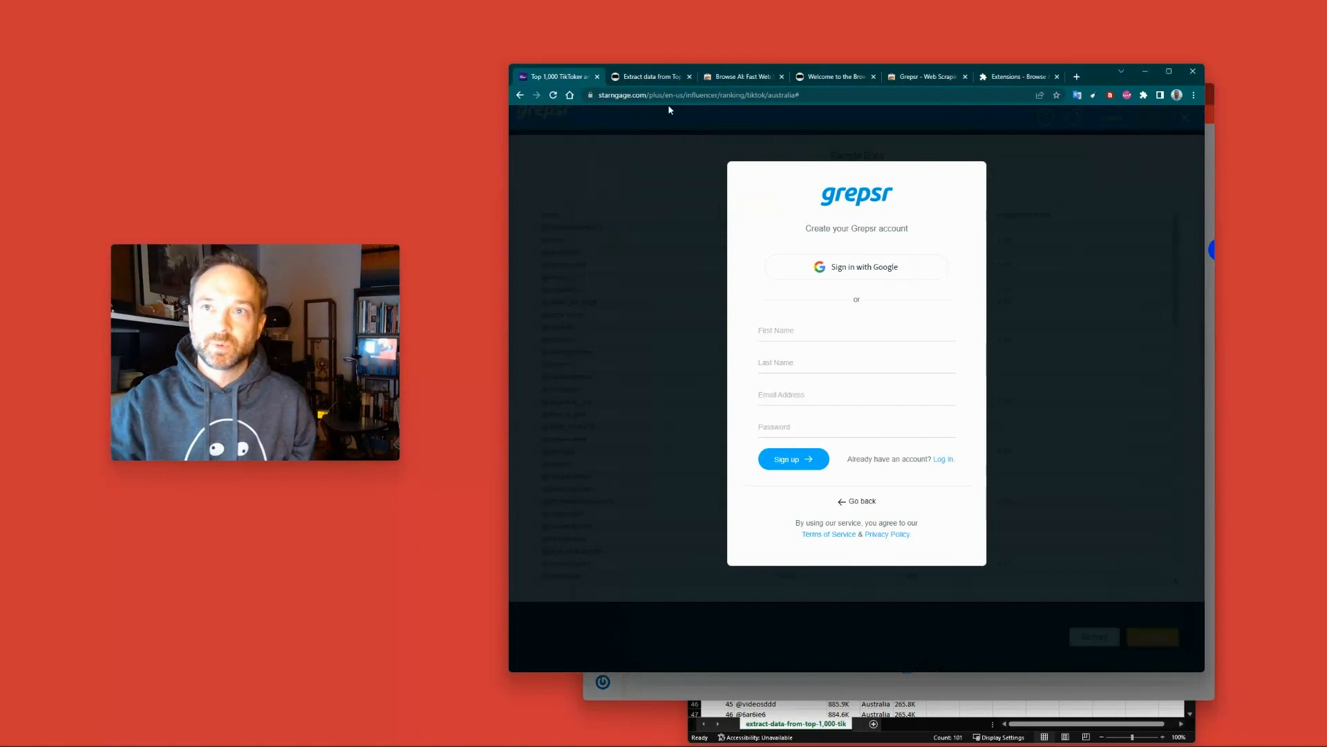
{"action": "left_click", "coordinate": [520, 97]}
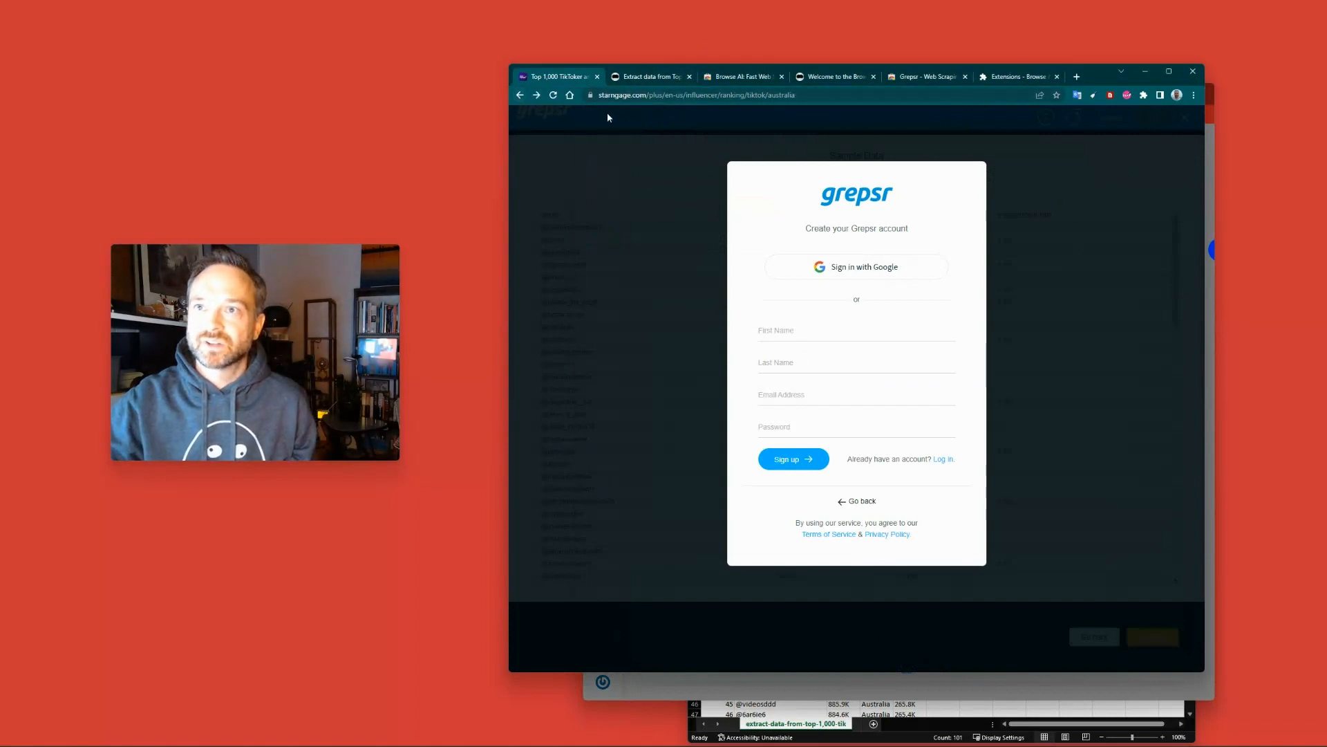
{"action": "left_click", "coordinate": [721, 94]}
{"action": "key", "text": "ctrl+c"}
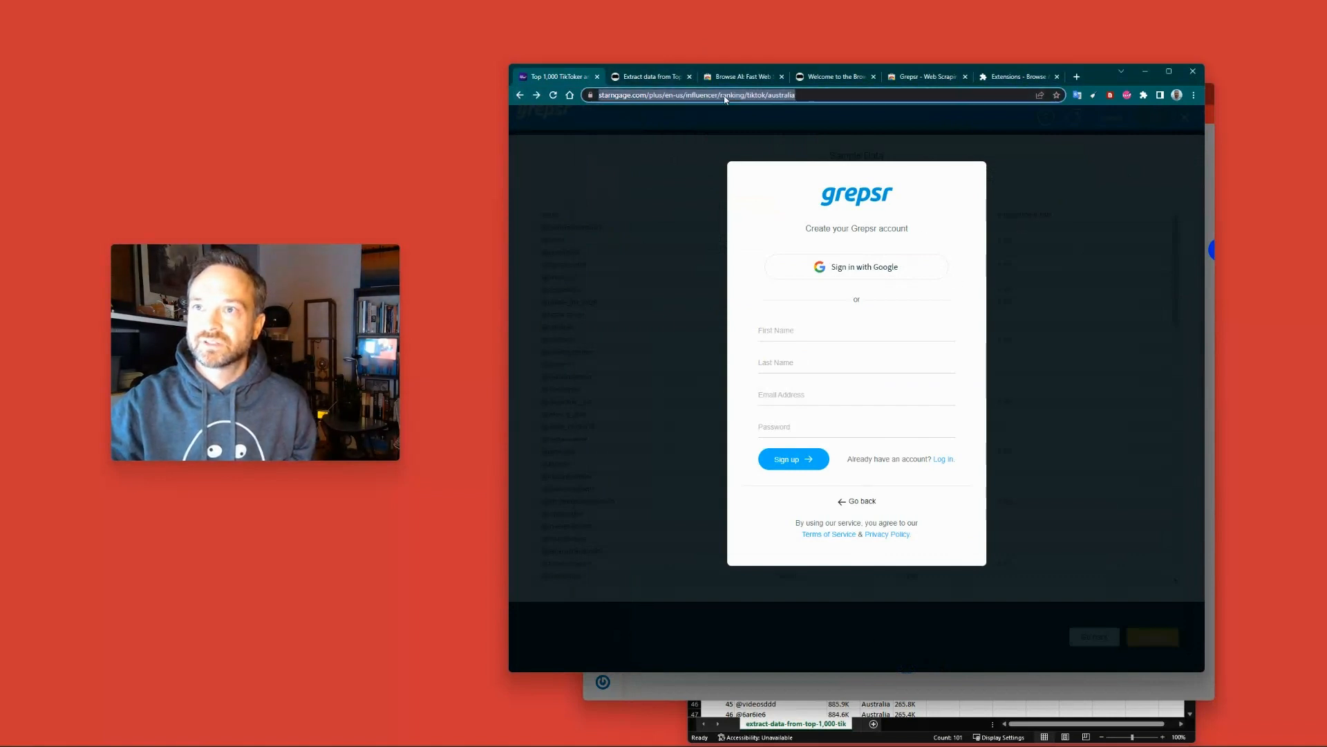
{"action": "key", "text": "BackSpace"}
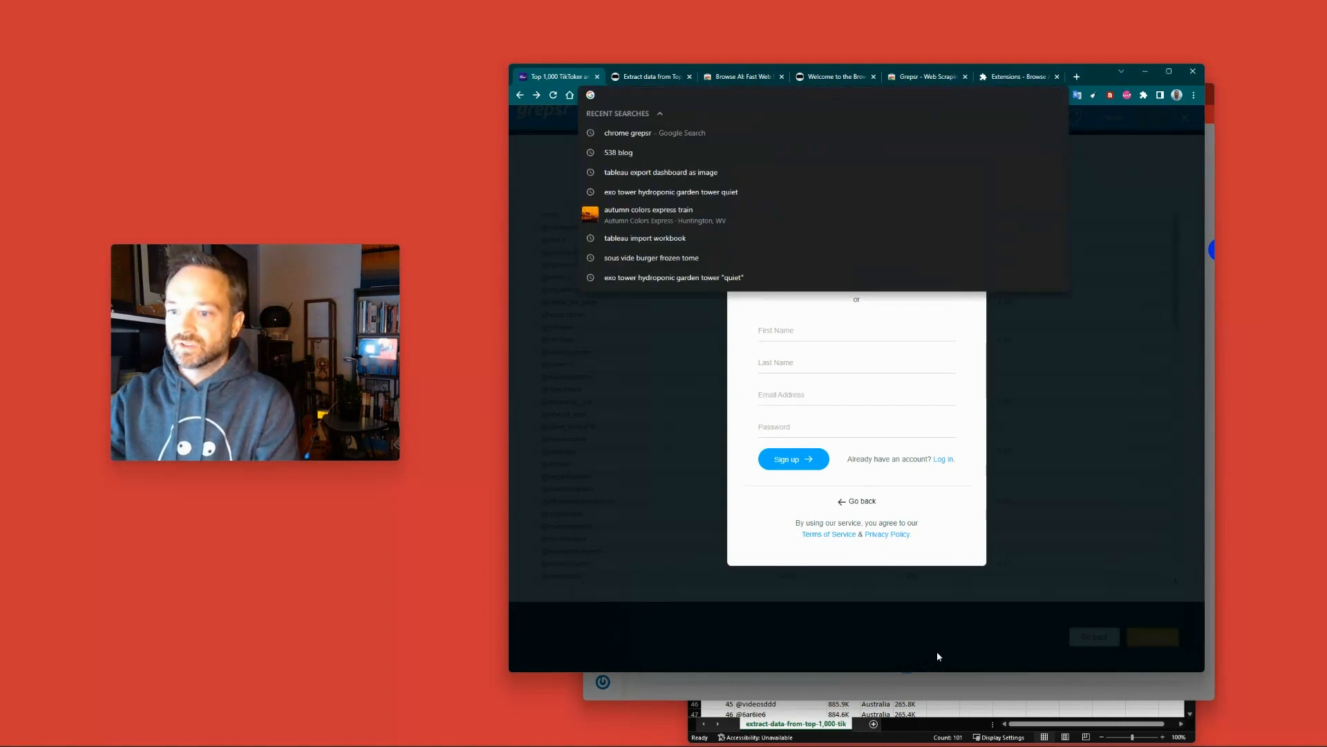
{"action": "left_click", "coordinate": [943, 685]}
{"action": "left_click", "coordinate": [800, 450]}
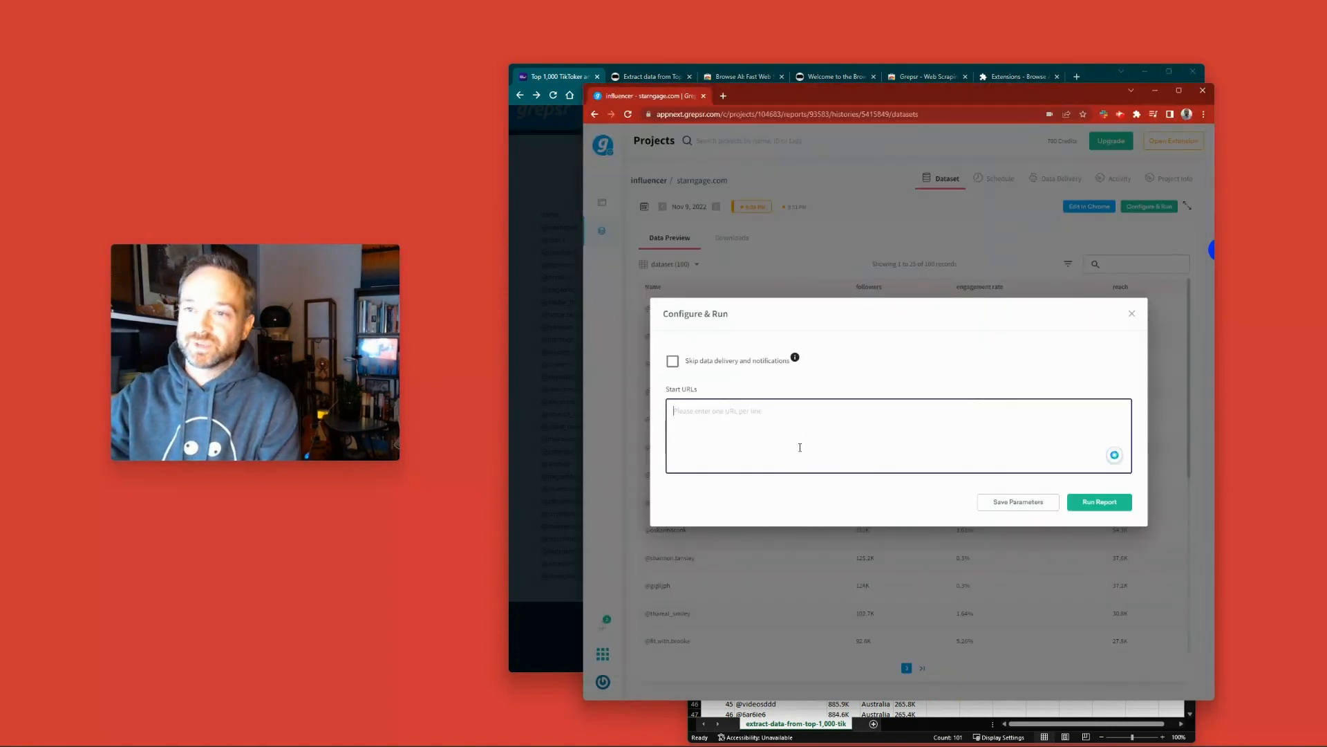
{"action": "key", "text": "ctrl+v"}
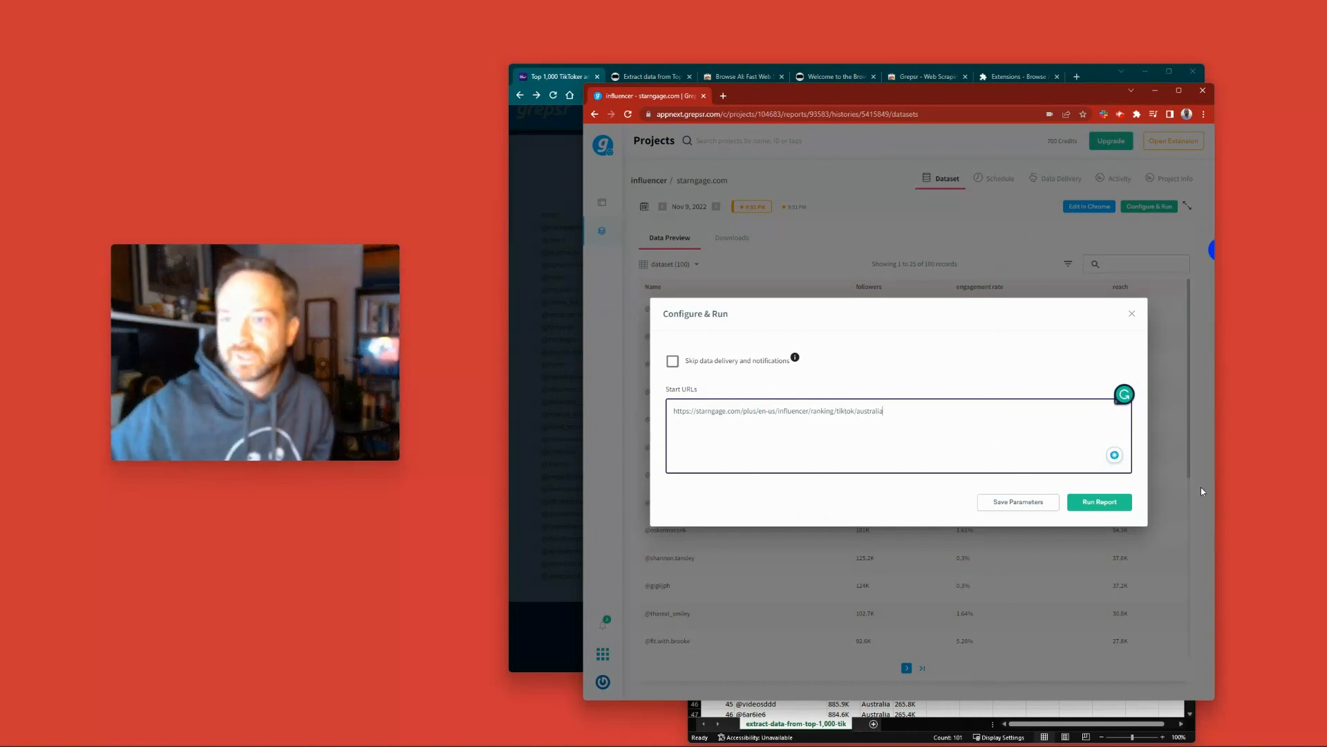
Step: Run the Grepsr report with the Australian ranking URL, and download the report's delivered CSV dataset
{"action": "left_click", "coordinate": [1118, 505]}
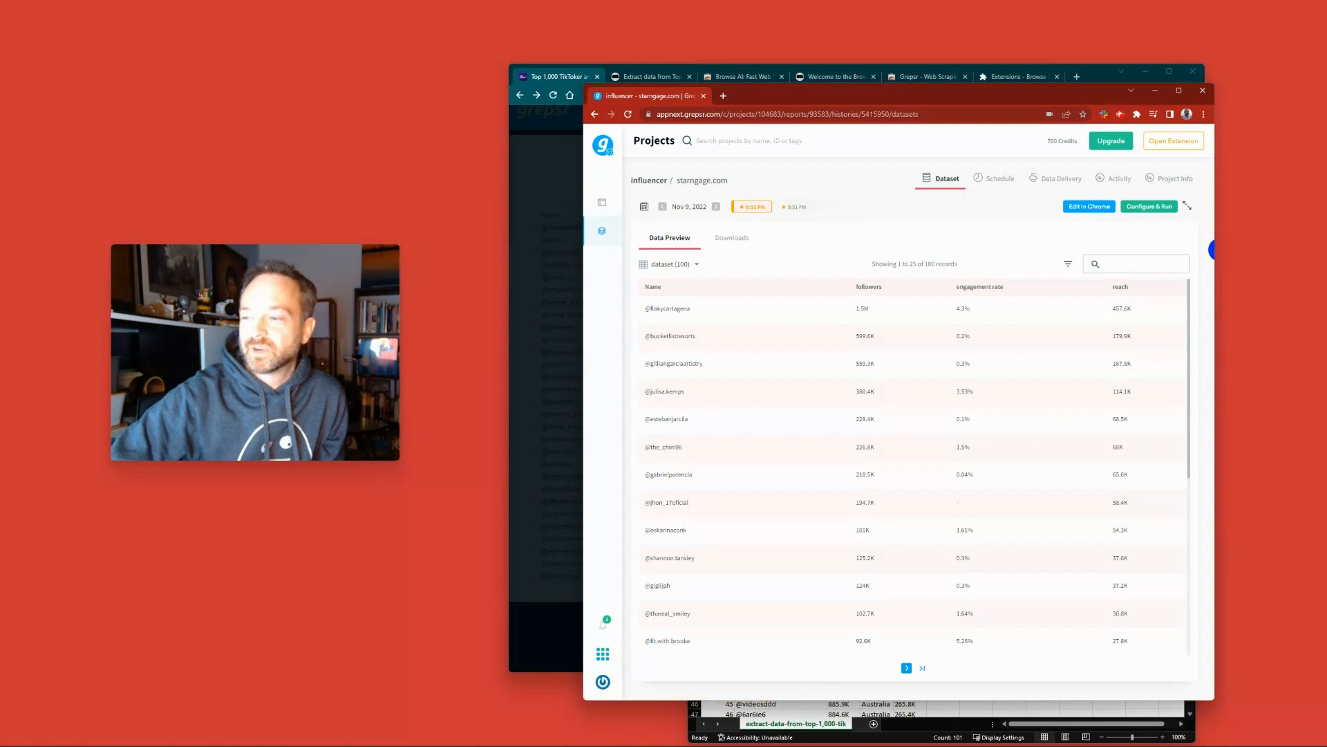
{"action": "left_click", "coordinate": [733, 242]}
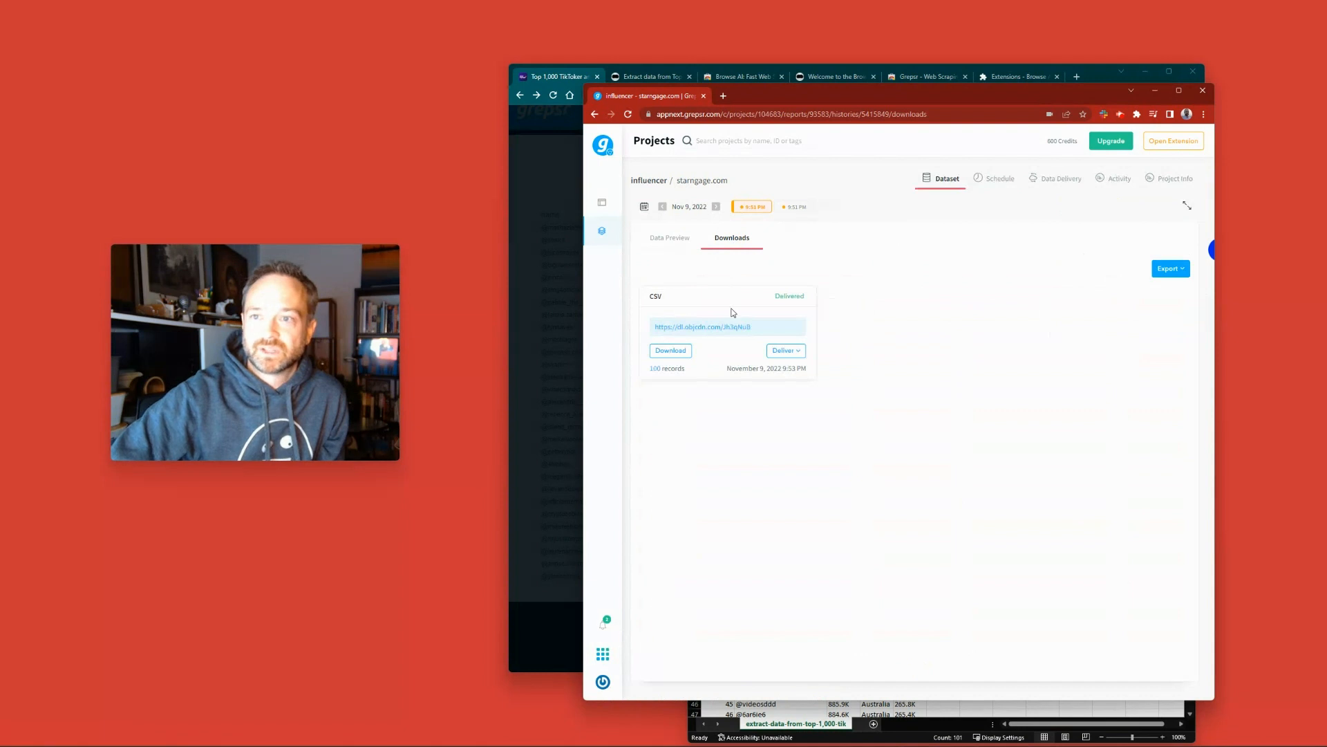
{"action": "left_click", "coordinate": [671, 352]}
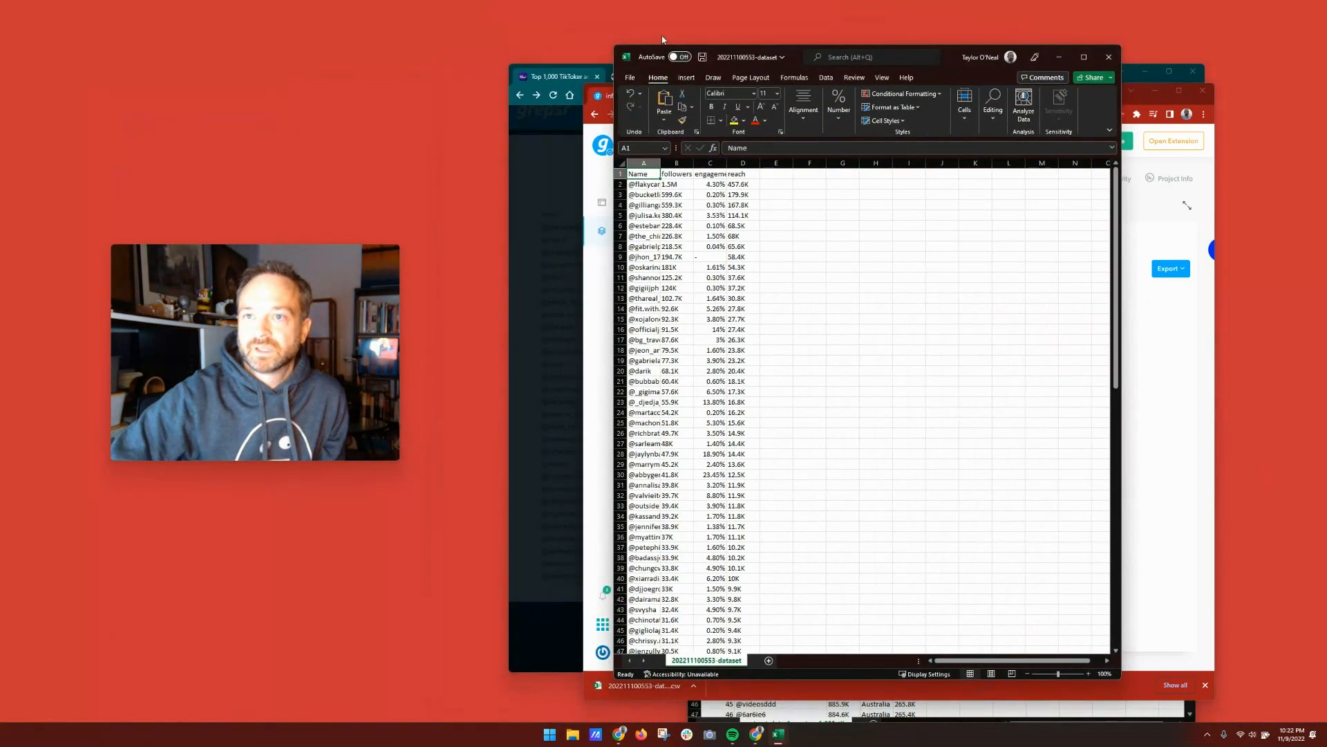
Step: Fit the Name and engagement rate columns of the downloaded dataset to their contents, and return to the Grepsr window
{"action": "double_click", "coordinate": [660, 169]}
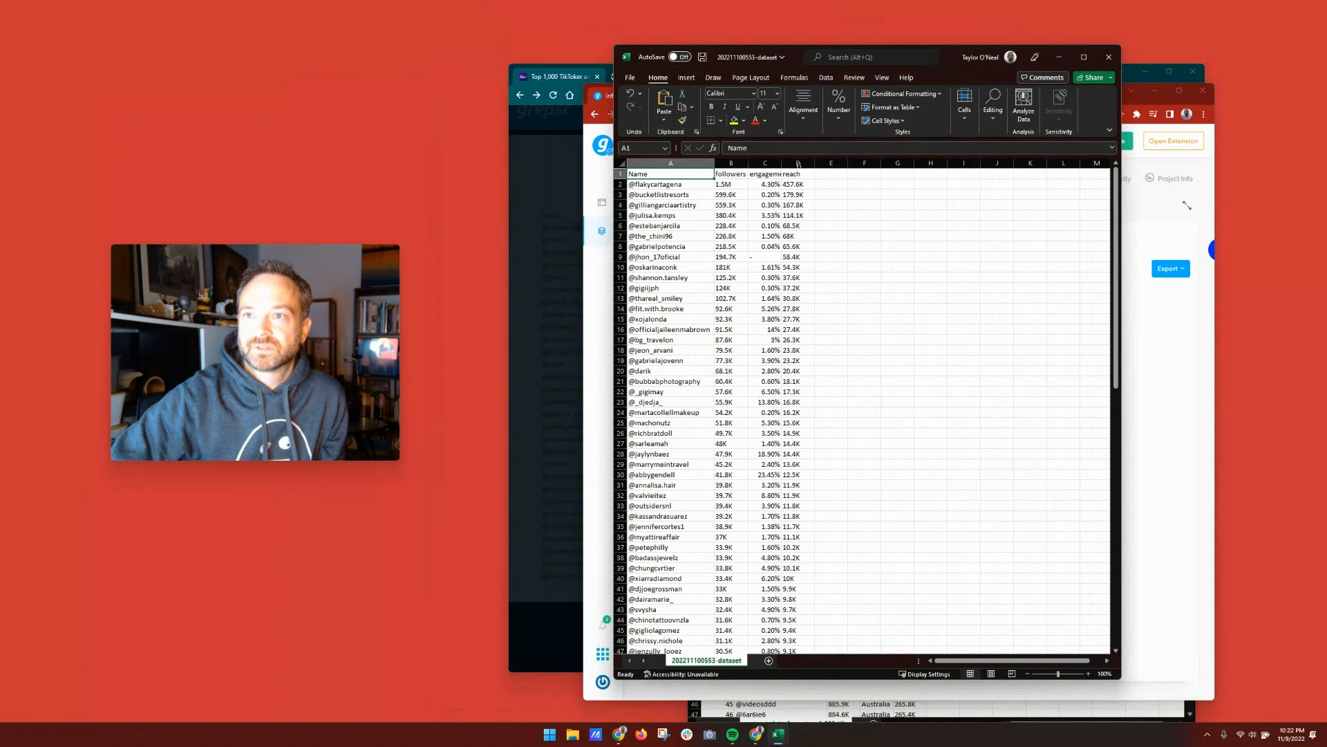
{"action": "double_click", "coordinate": [781, 163]}
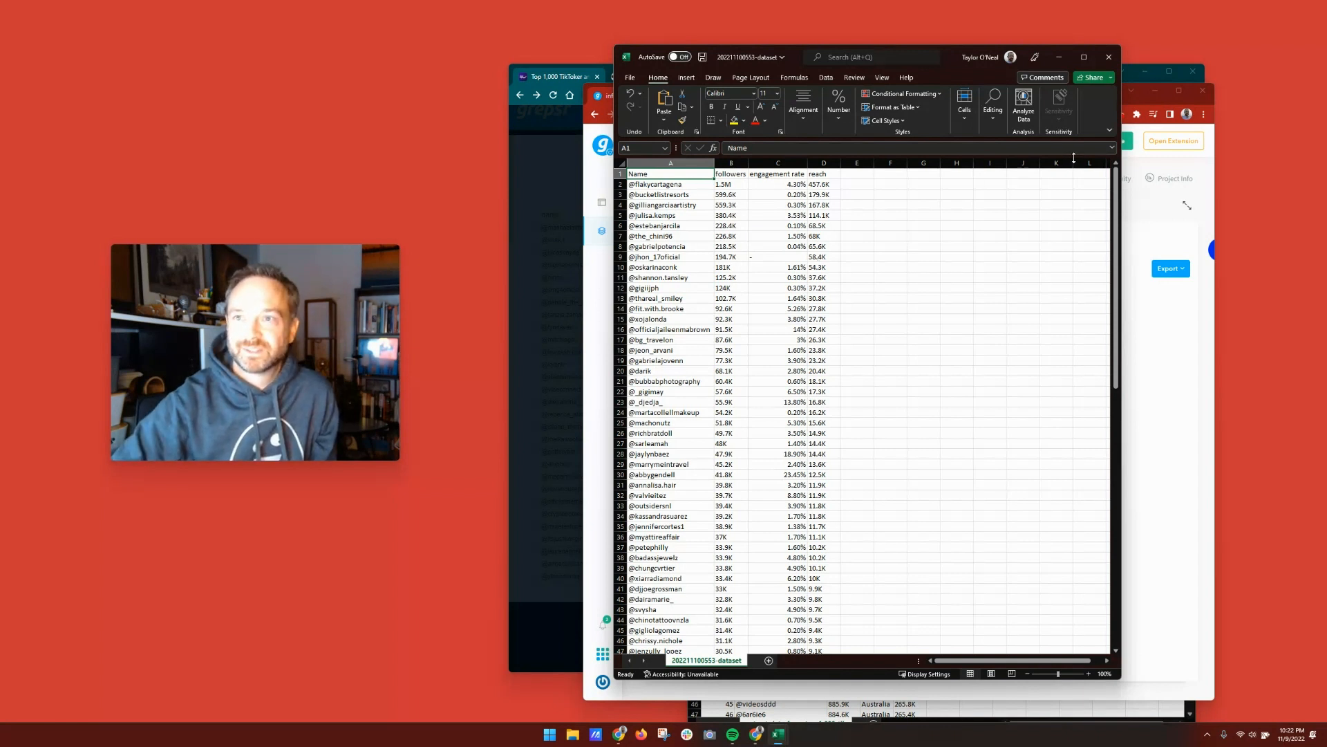
{"action": "left_click", "coordinate": [1059, 56]}
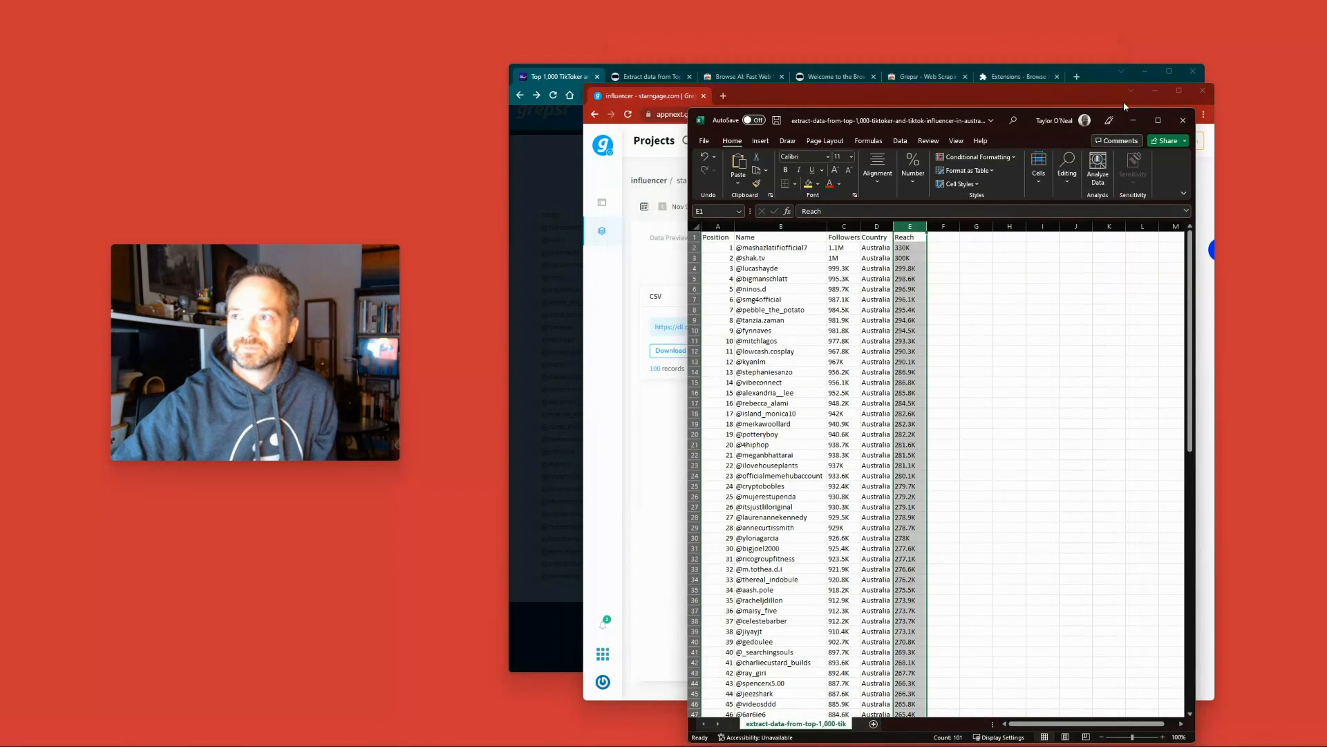
{"action": "left_click", "coordinate": [1124, 105]}
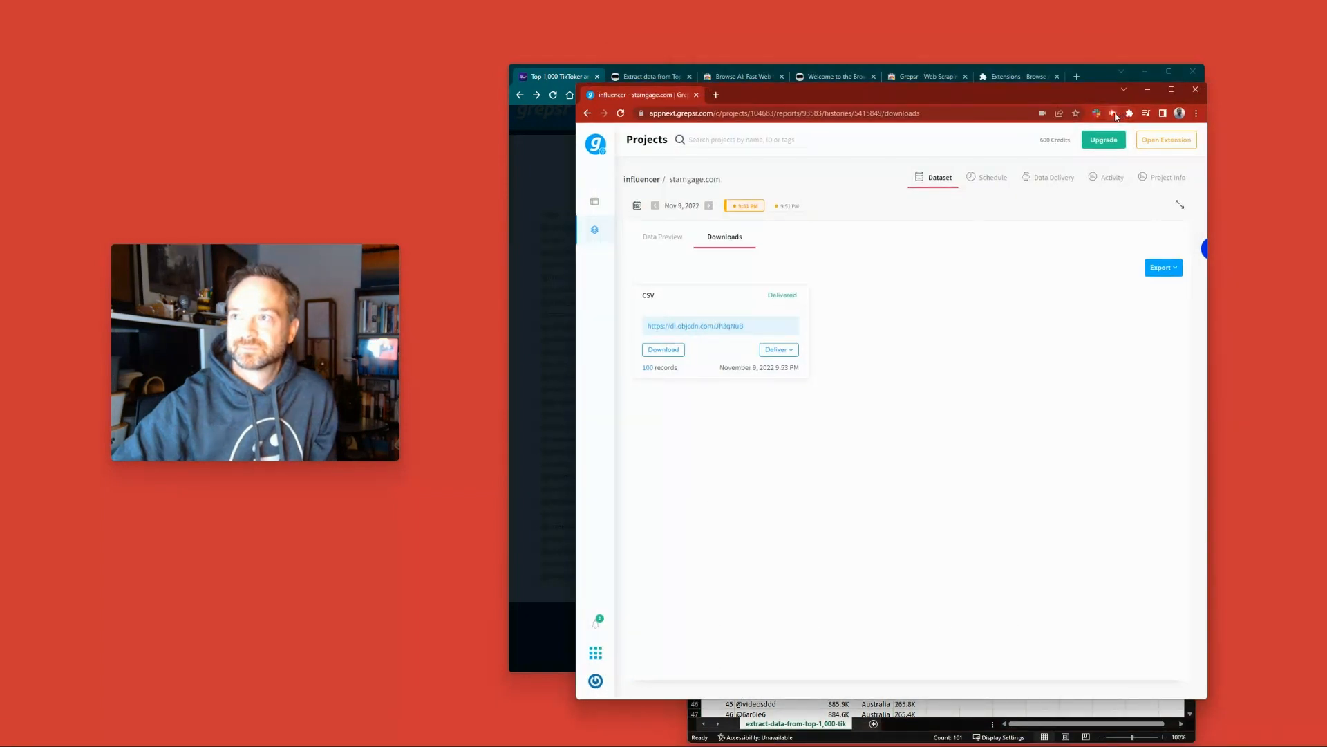
{"action": "left_click", "coordinate": [1113, 114]}
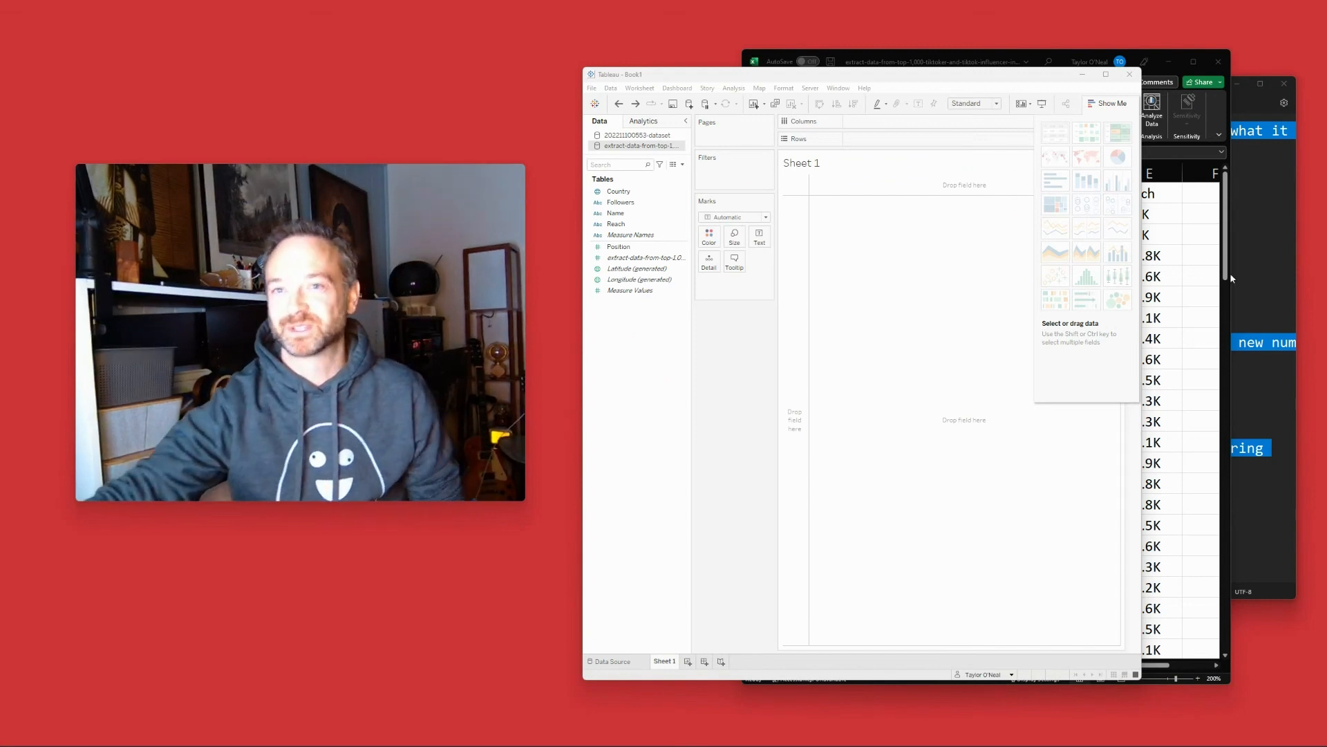
Step: Switch to Tableau and add the Name and Followers fields of the extract-data-from-top-1,000 source to the rows of Sheet 1
{"action": "left_click", "coordinate": [1175, 316]}
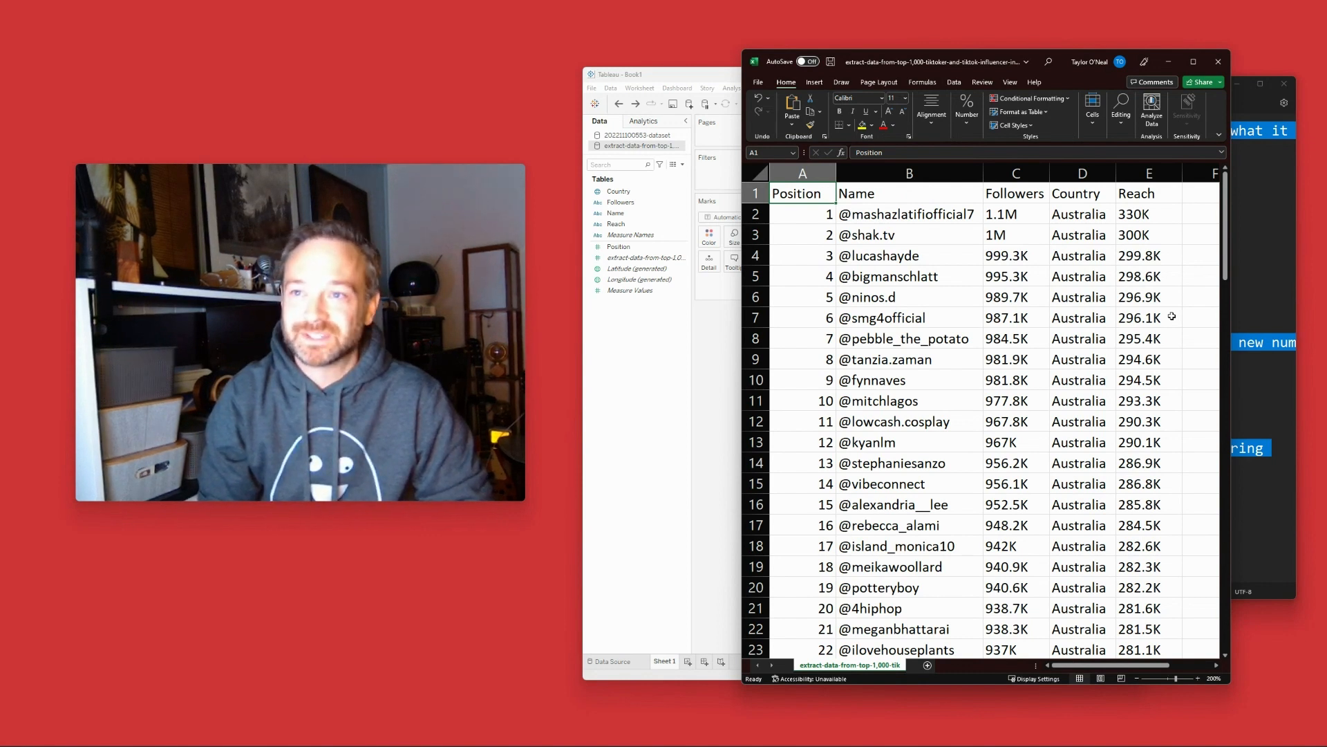
{"action": "left_click", "coordinate": [712, 321]}
{"action": "left_click_drag", "start_coordinate": [615, 213], "coordinate": [864, 140]}
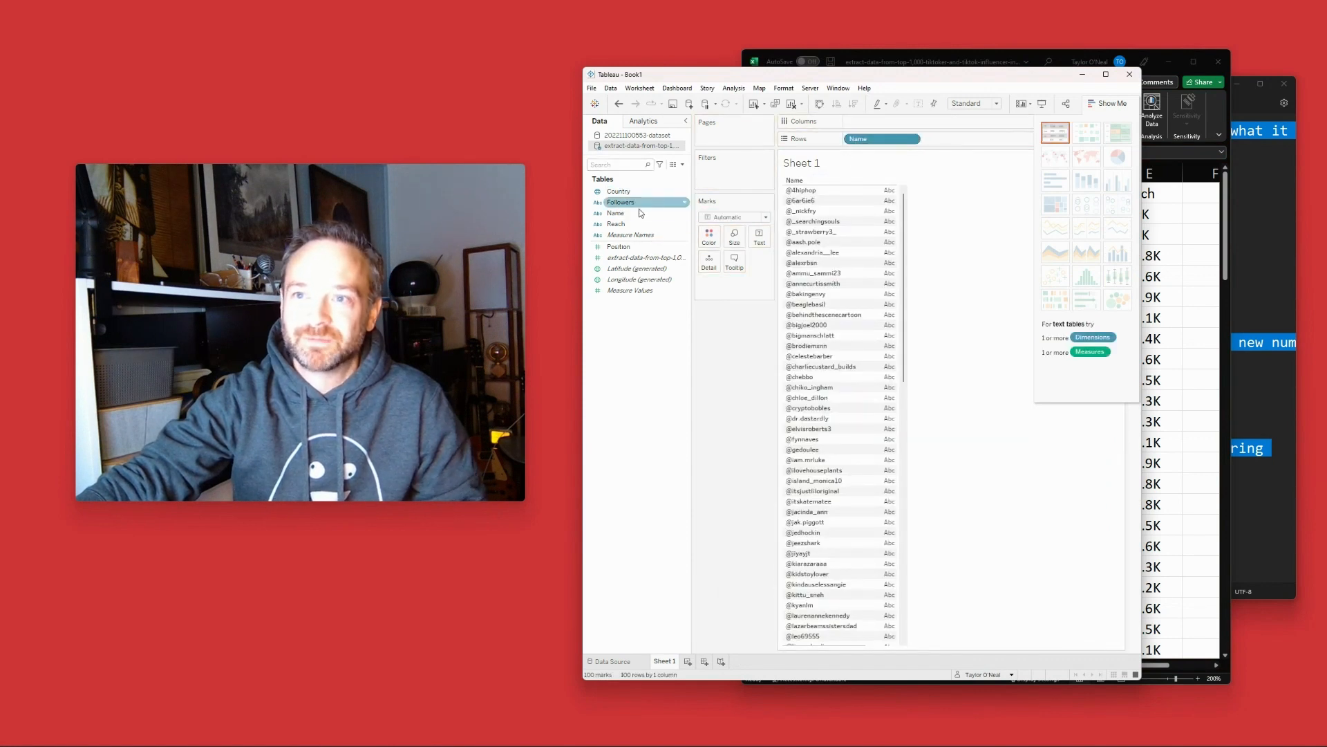
{"action": "left_click_drag", "start_coordinate": [626, 202], "coordinate": [886, 256]}
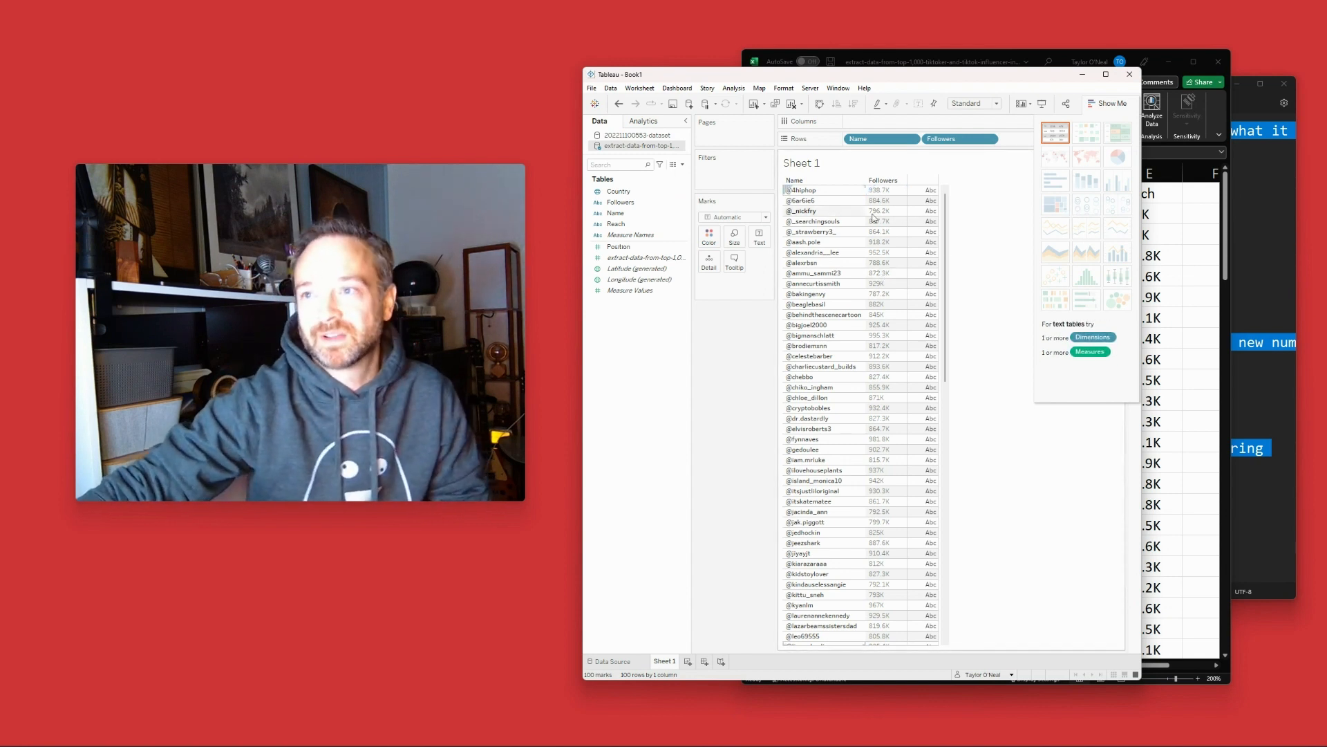
Step: Check the data type options of the Followers field, and read the calculated field formulas in the Notepad notes
{"action": "left_click", "coordinate": [656, 219]}
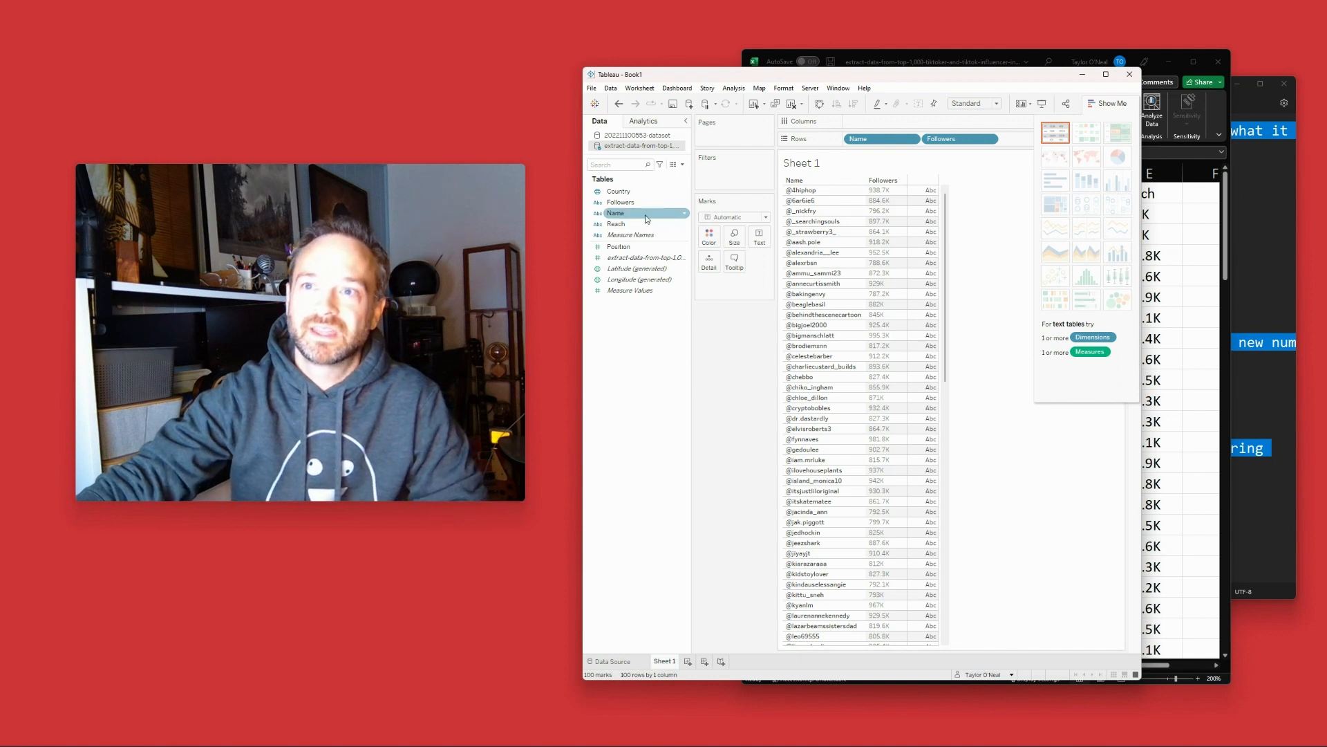
{"action": "left_click", "coordinate": [643, 204]}
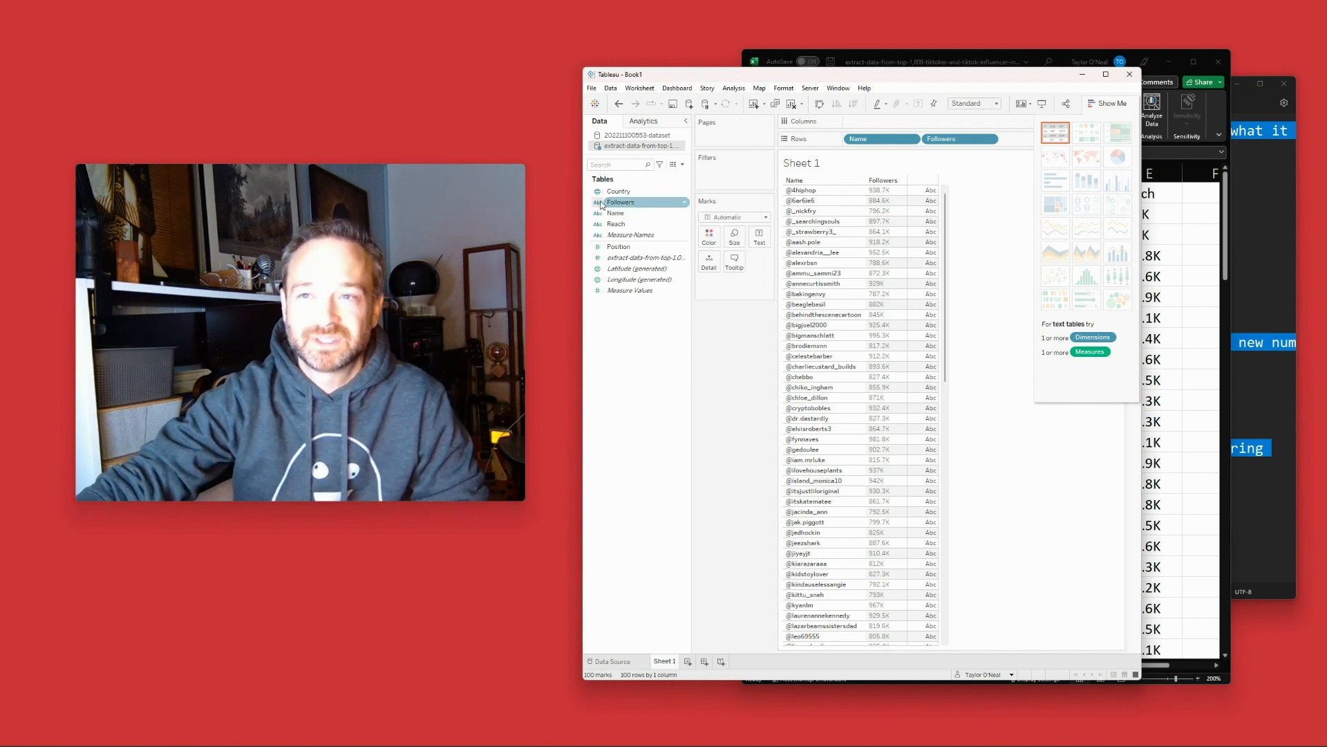
{"action": "left_click", "coordinate": [599, 203]}
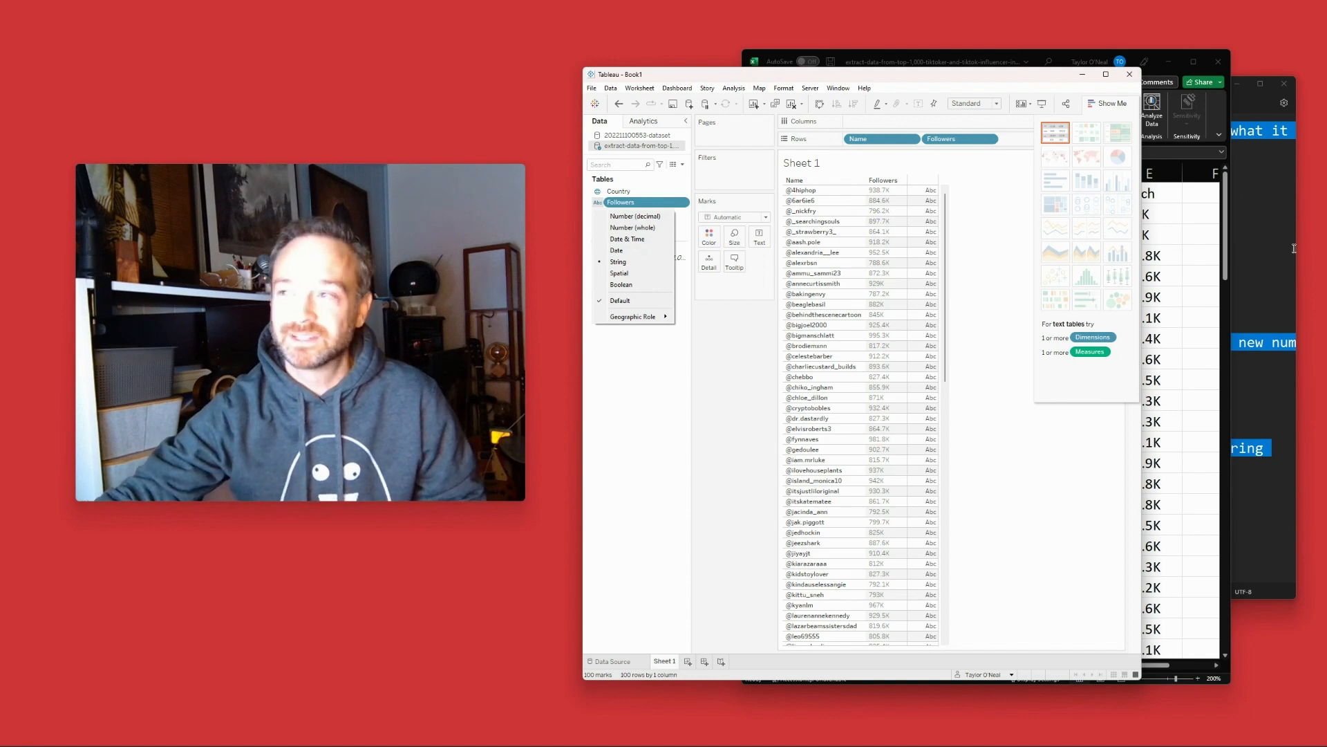
{"action": "left_click", "coordinate": [1271, 260]}
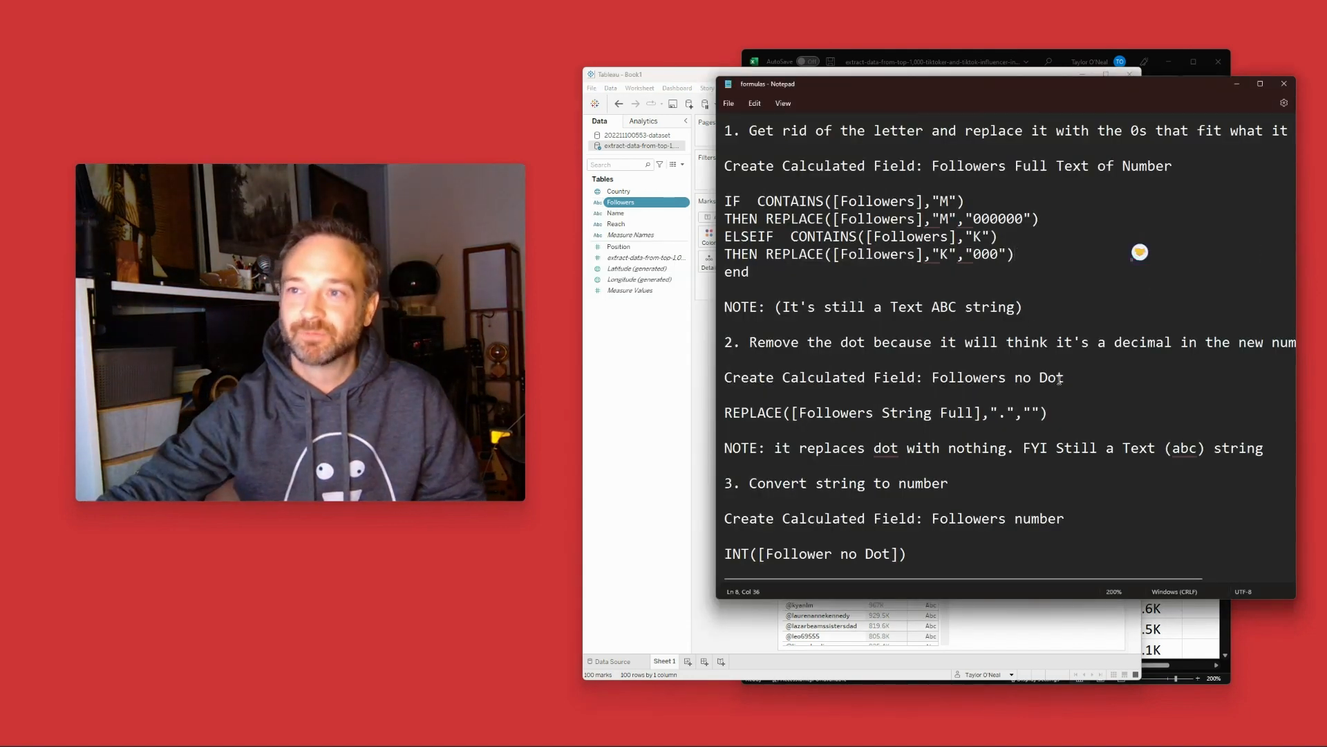
{"action": "left_click_drag", "start_coordinate": [719, 599], "coordinate": [713, 661]}
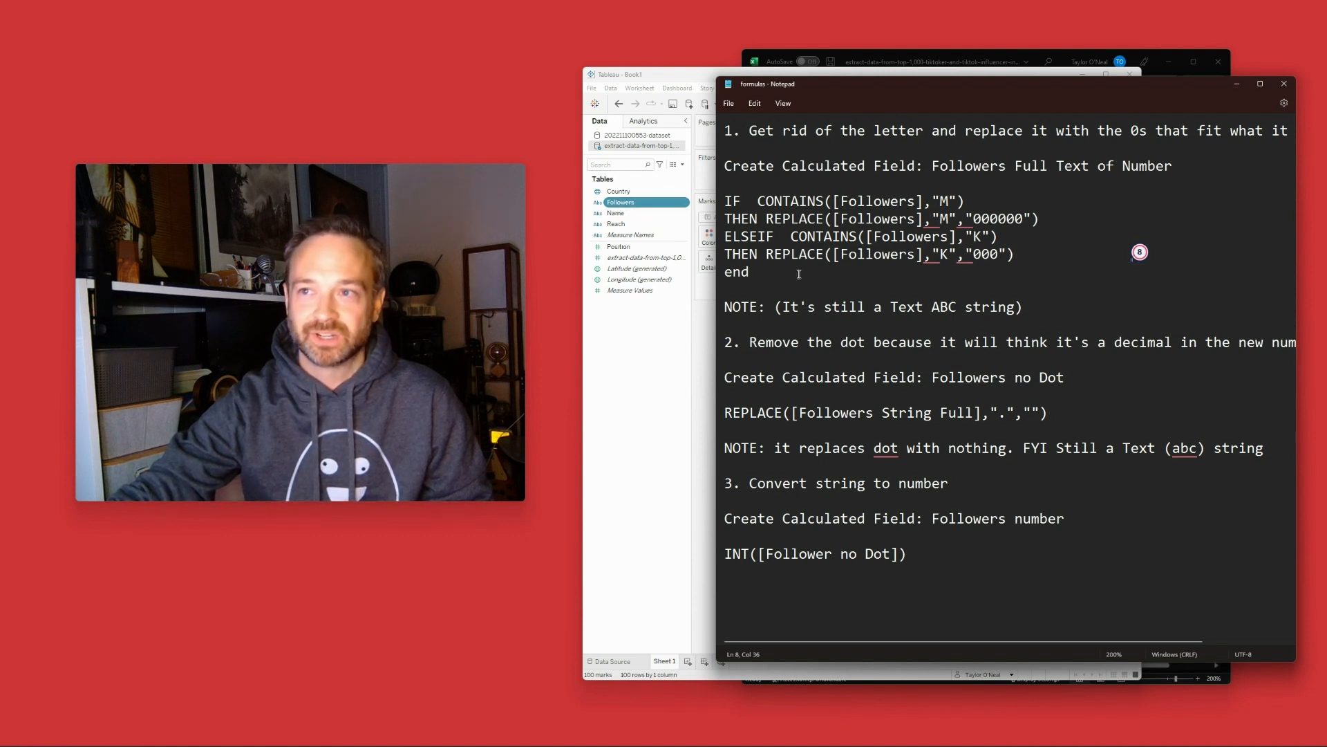
Step: Create a calculated field in Tableau and name it Followers Full Text of Number, copying the name from the Notepad notes
{"action": "left_click", "coordinate": [650, 322]}
{"action": "right_click", "coordinate": [649, 323]}
{"action": "left_click", "coordinate": [668, 327]}
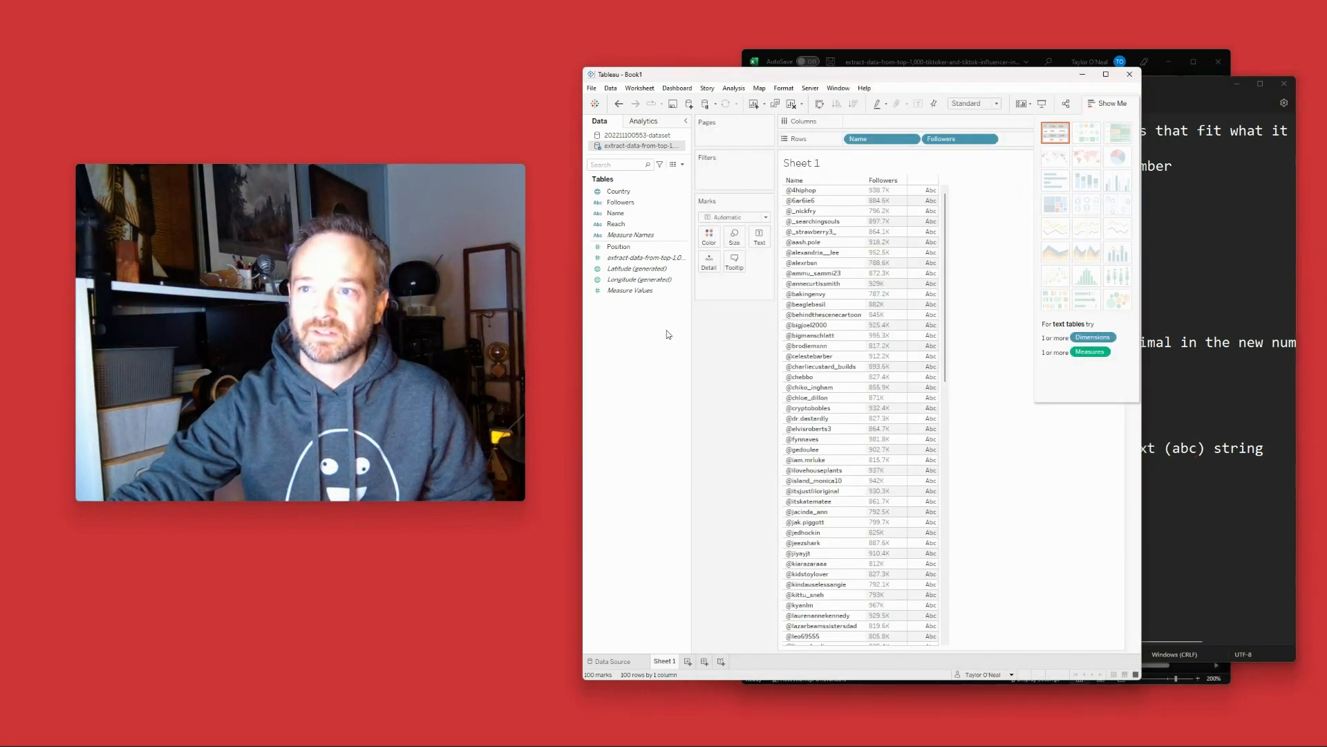
{"action": "left_click", "coordinate": [1156, 155]}
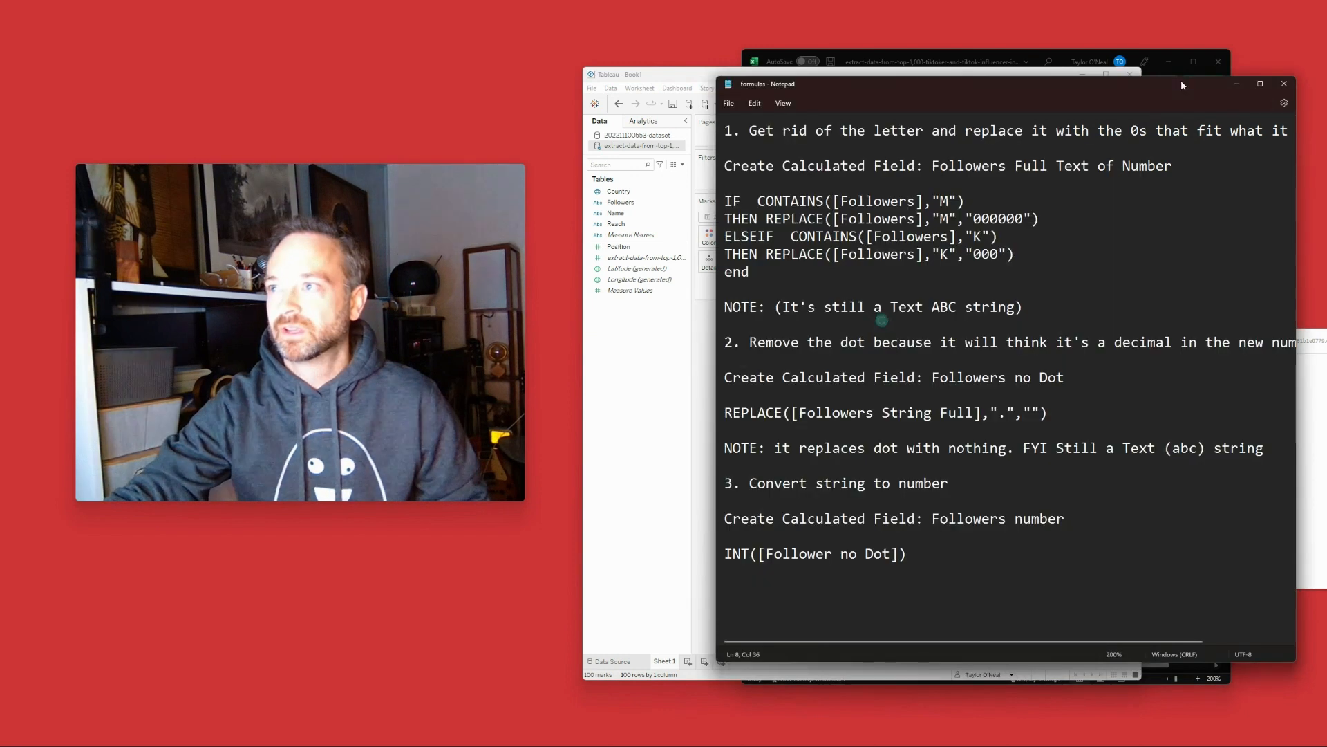
{"action": "left_click_drag", "start_coordinate": [1173, 168], "coordinate": [935, 164]}
{"action": "key", "text": "ctrl+c"}
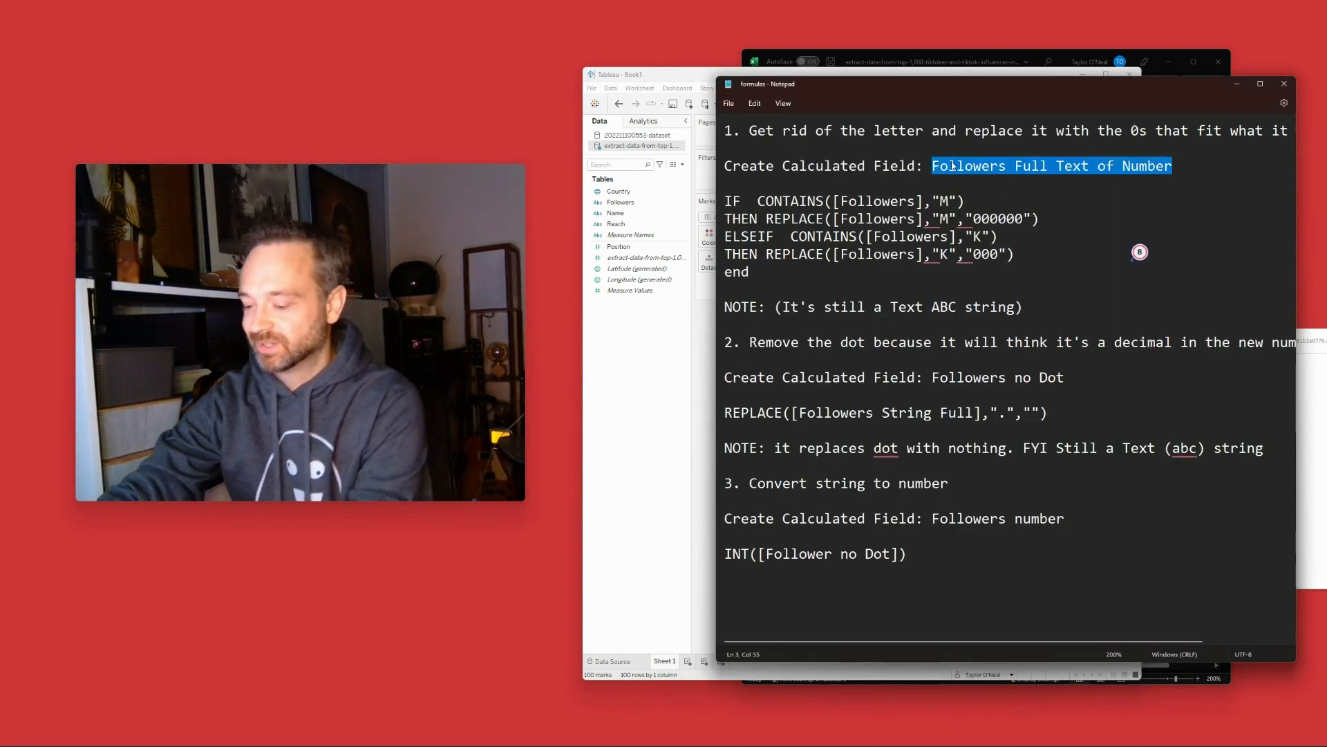
{"action": "left_click_drag", "start_coordinate": [913, 91], "coordinate": [910, 353]}
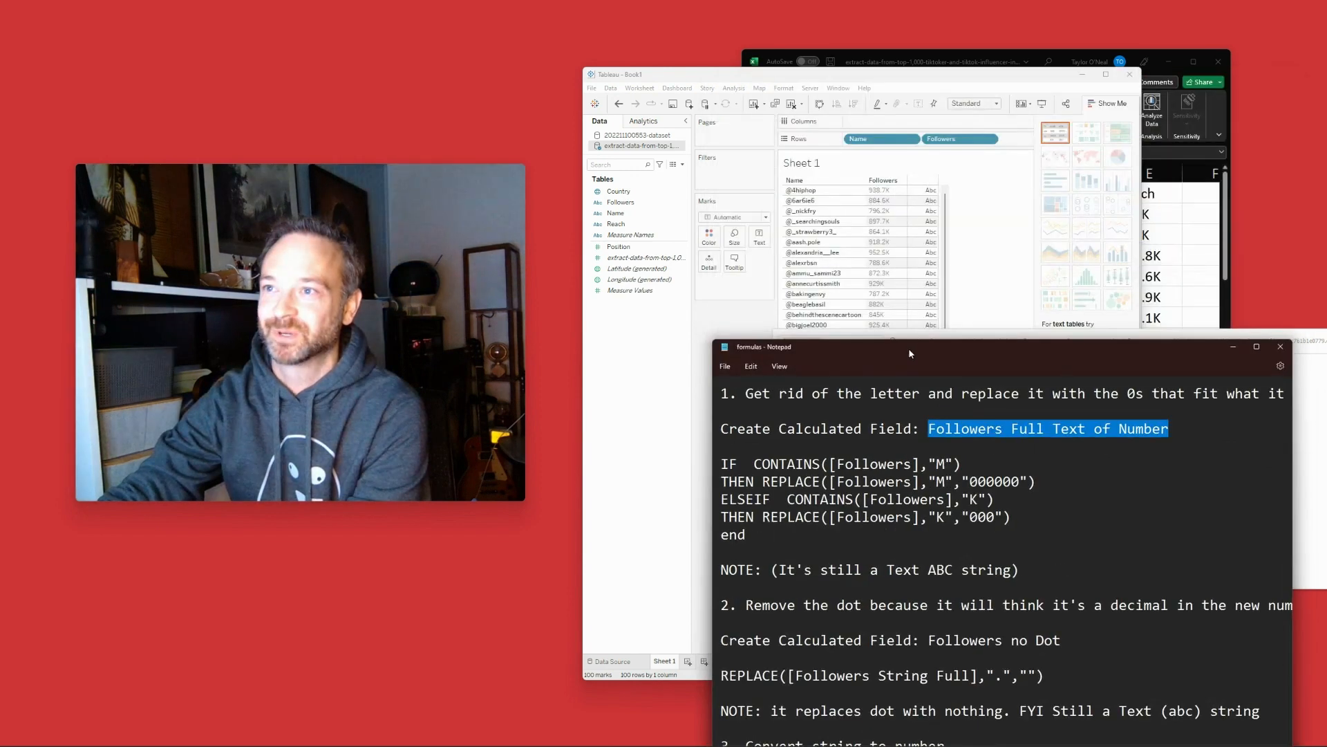
{"action": "left_click", "coordinate": [1300, 431]}
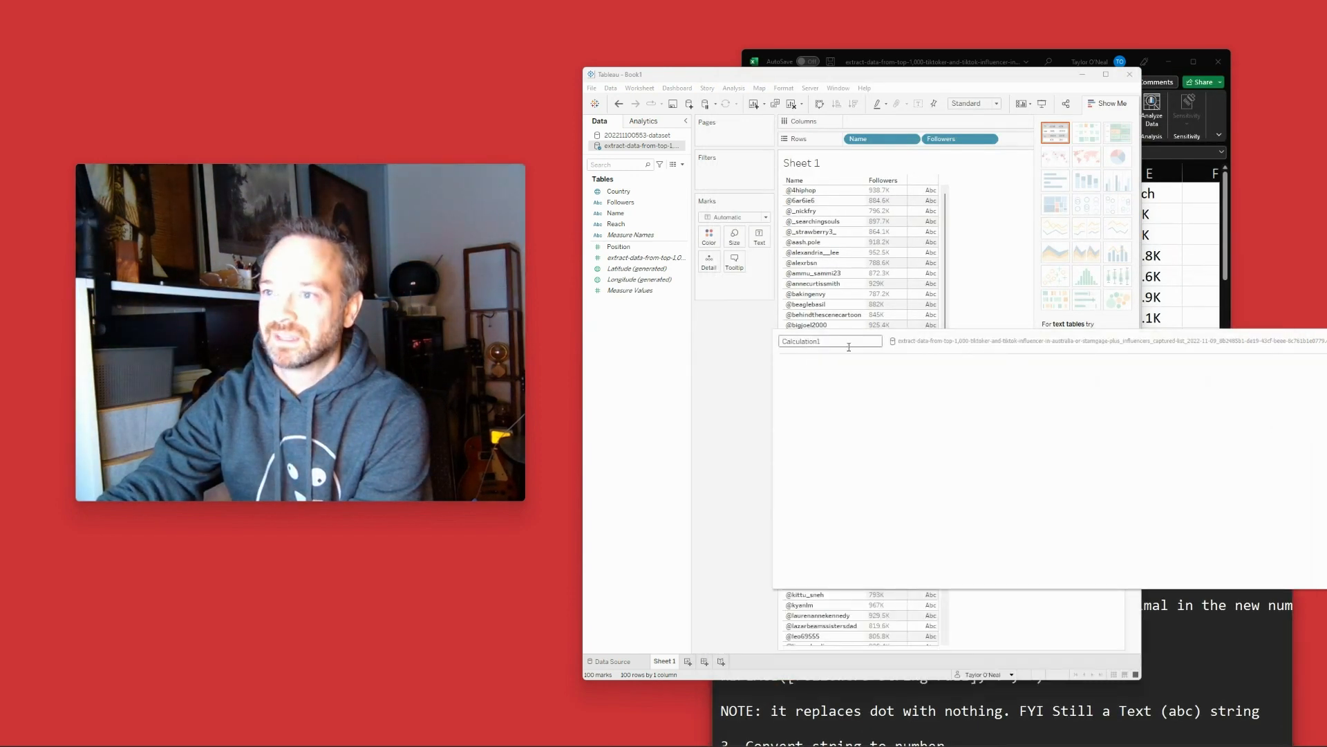
{"action": "key", "text": "ctrl+v"}
Step: Enter the IF CONTAINS formula from the notes, replacing "M" with "000000" and "K" with "000" in [Followers], and save the calculated field
{"action": "left_click", "coordinate": [1195, 617]}
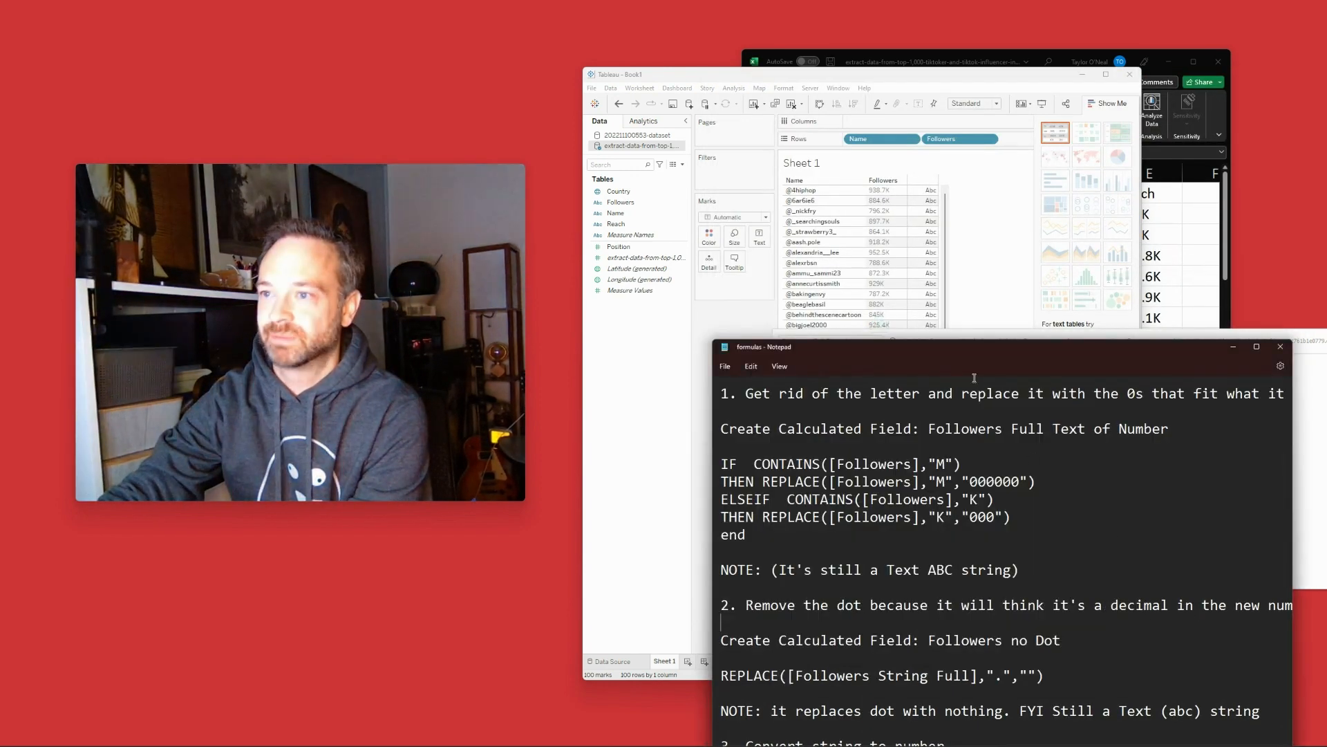
{"action": "left_click_drag", "start_coordinate": [746, 535], "coordinate": [721, 461]}
{"action": "key", "text": "ctrl+c"}
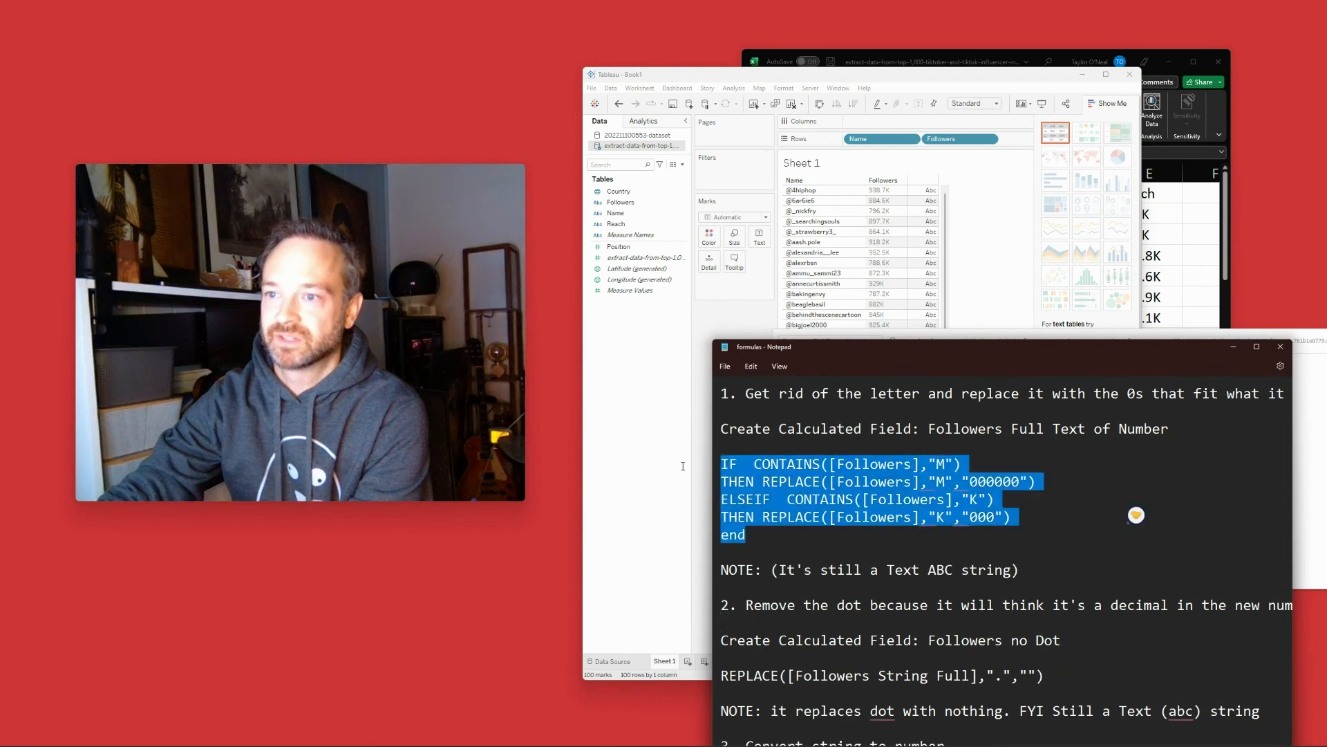
{"action": "left_click", "coordinate": [1301, 415]}
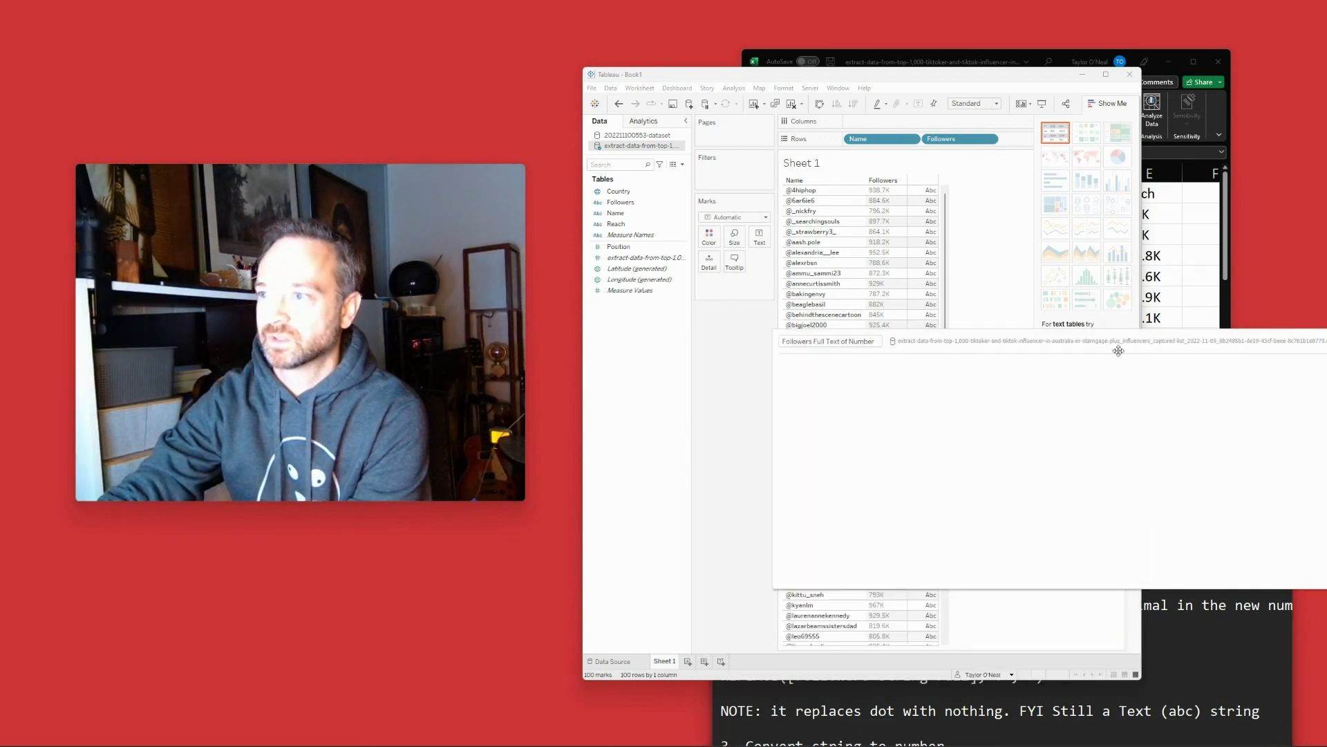
{"action": "key", "text": "ctrl+v"}
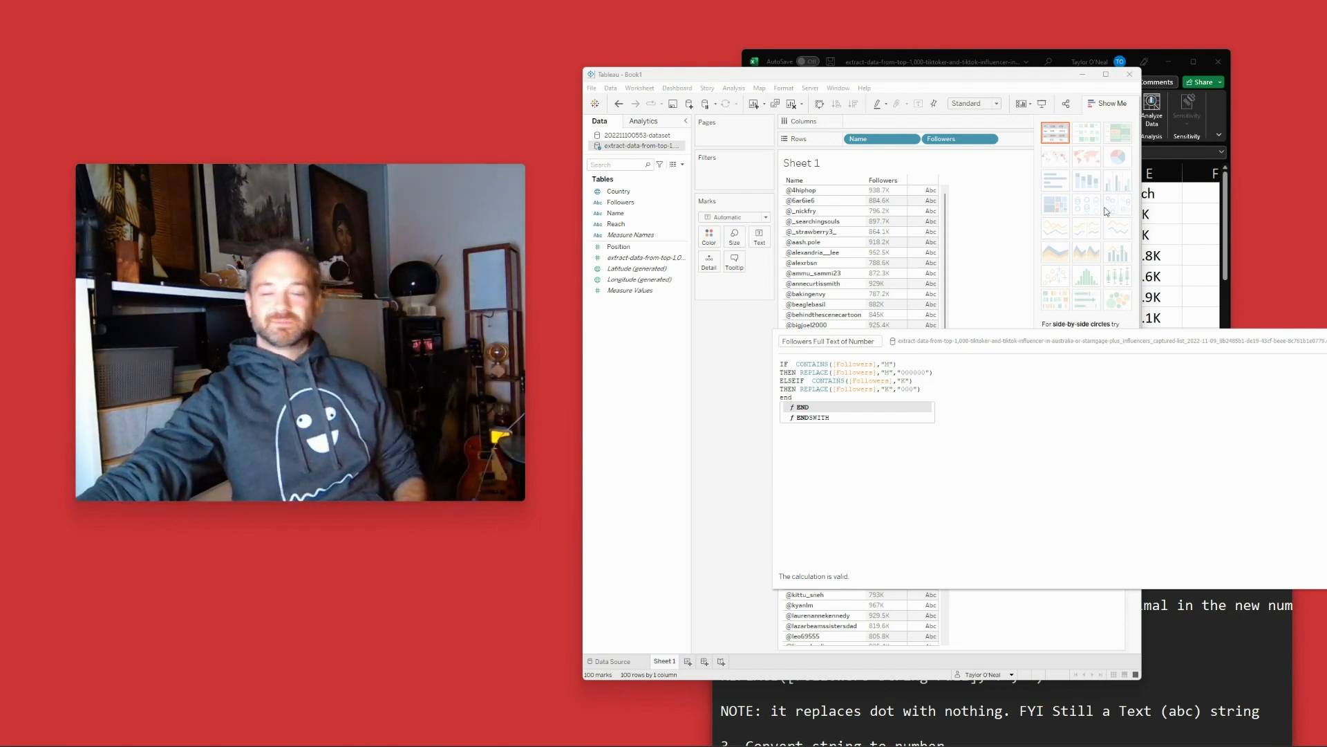
{"action": "left_click_drag", "start_coordinate": [1137, 344], "coordinate": [938, 259]}
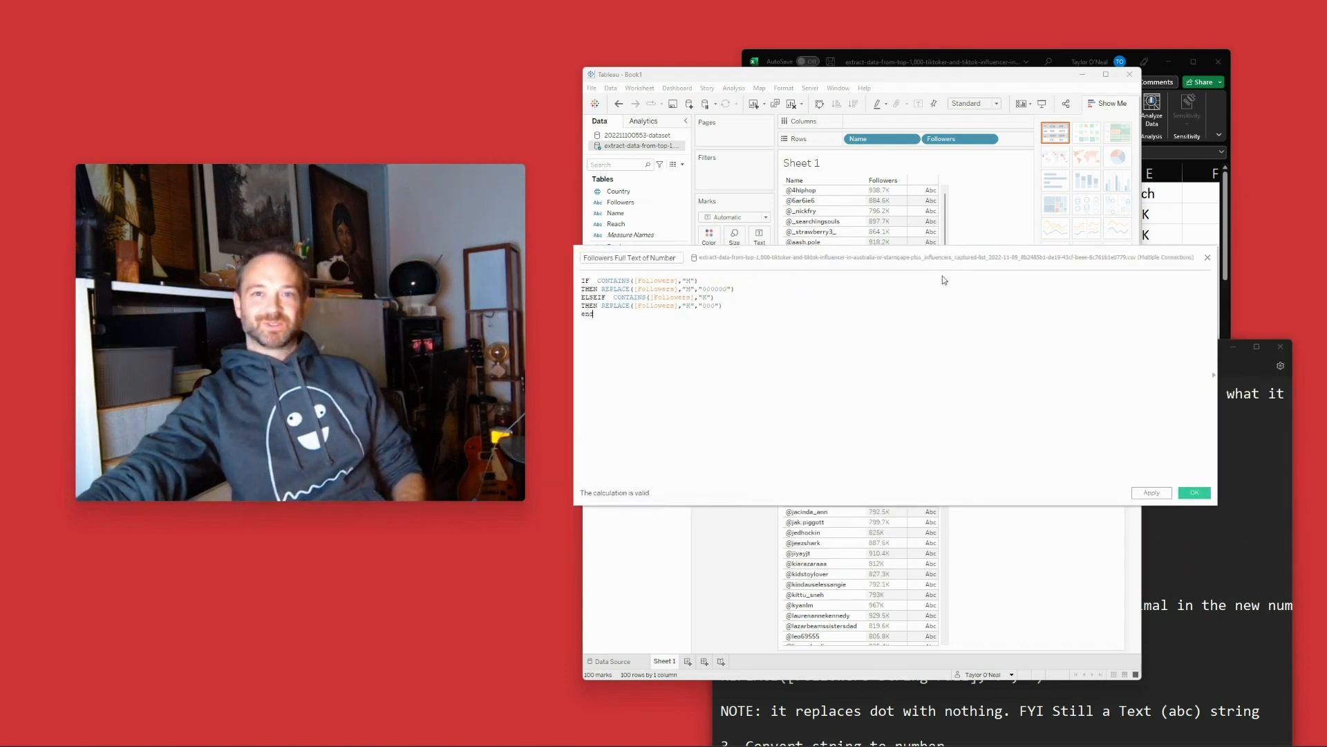
{"action": "left_click", "coordinate": [1197, 493]}
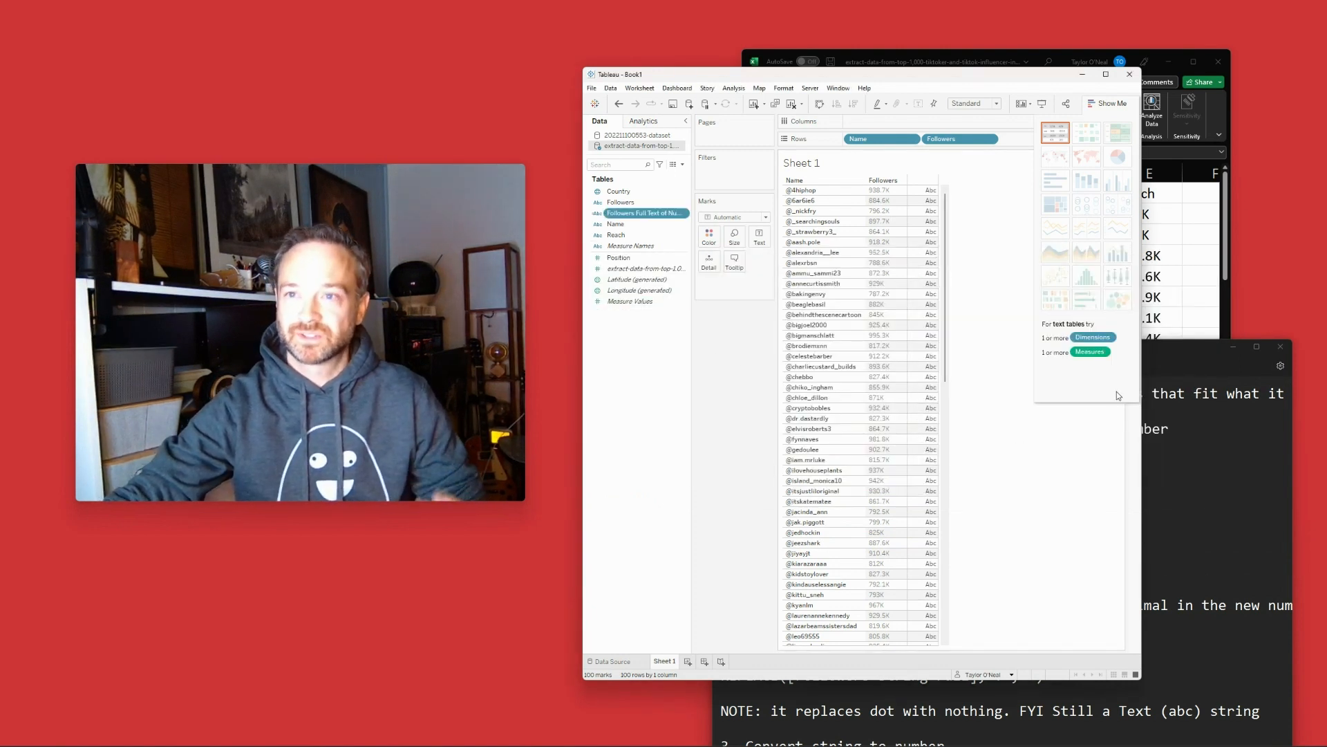
Step: Create a second calculated field with the formula REPLACE([Followers String Full],".","") copied from the Notepad notes
{"action": "left_click", "coordinate": [1145, 515]}
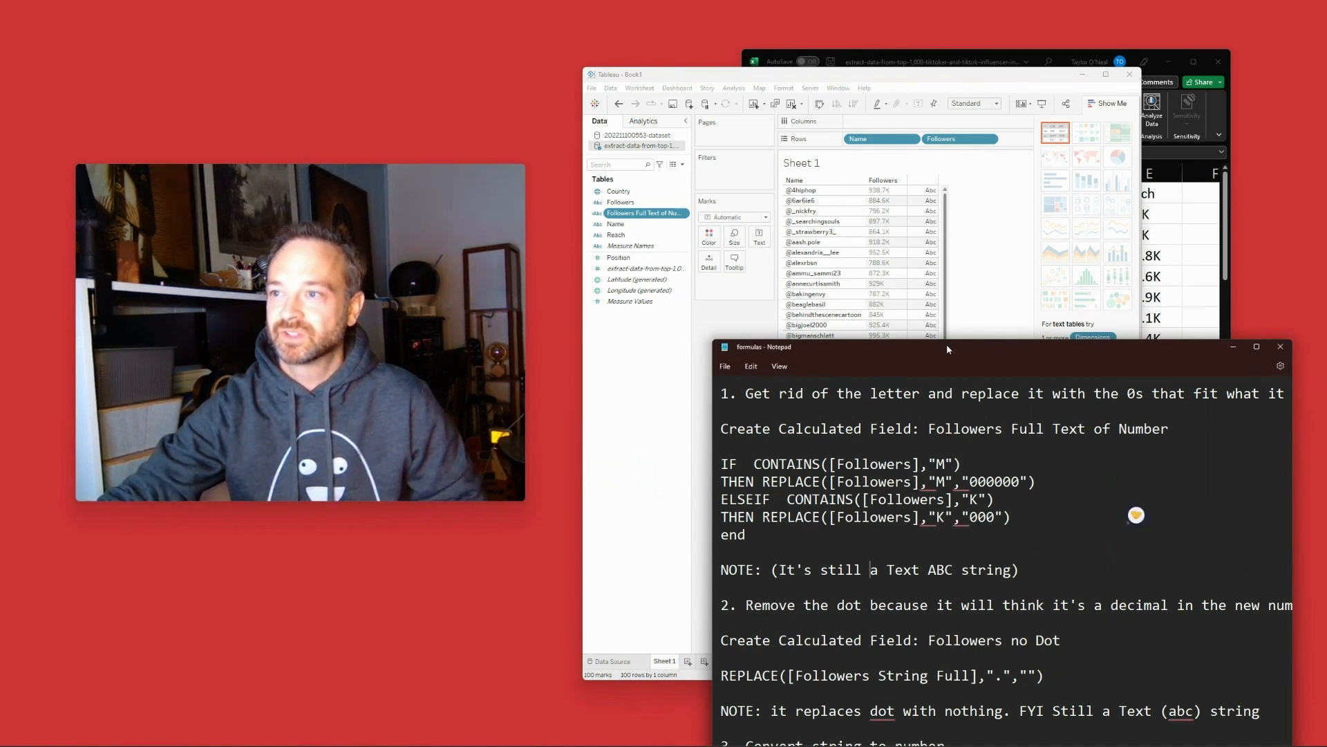
{"action": "left_click_drag", "start_coordinate": [946, 348], "coordinate": [928, 185]}
{"action": "right_click", "coordinate": [644, 353]}
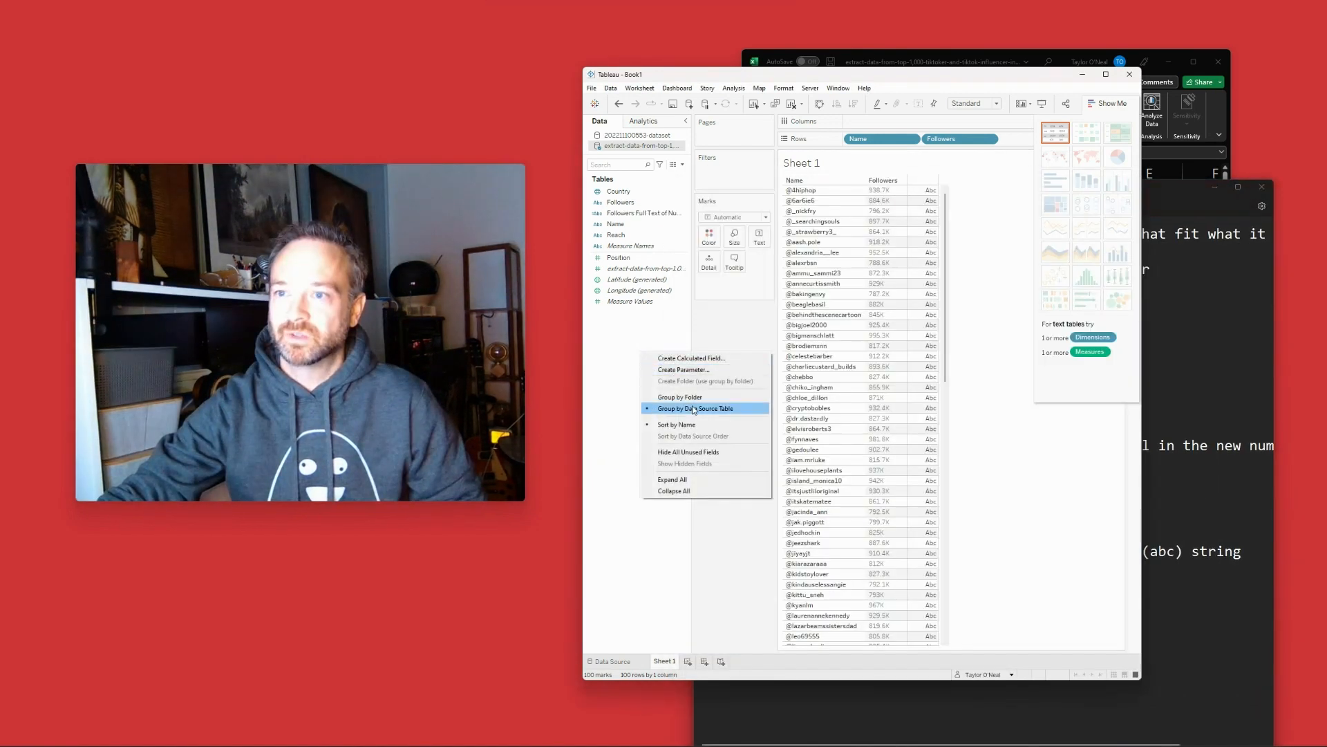
{"action": "left_click", "coordinate": [703, 358]}
{"action": "left_click", "coordinate": [1118, 356]}
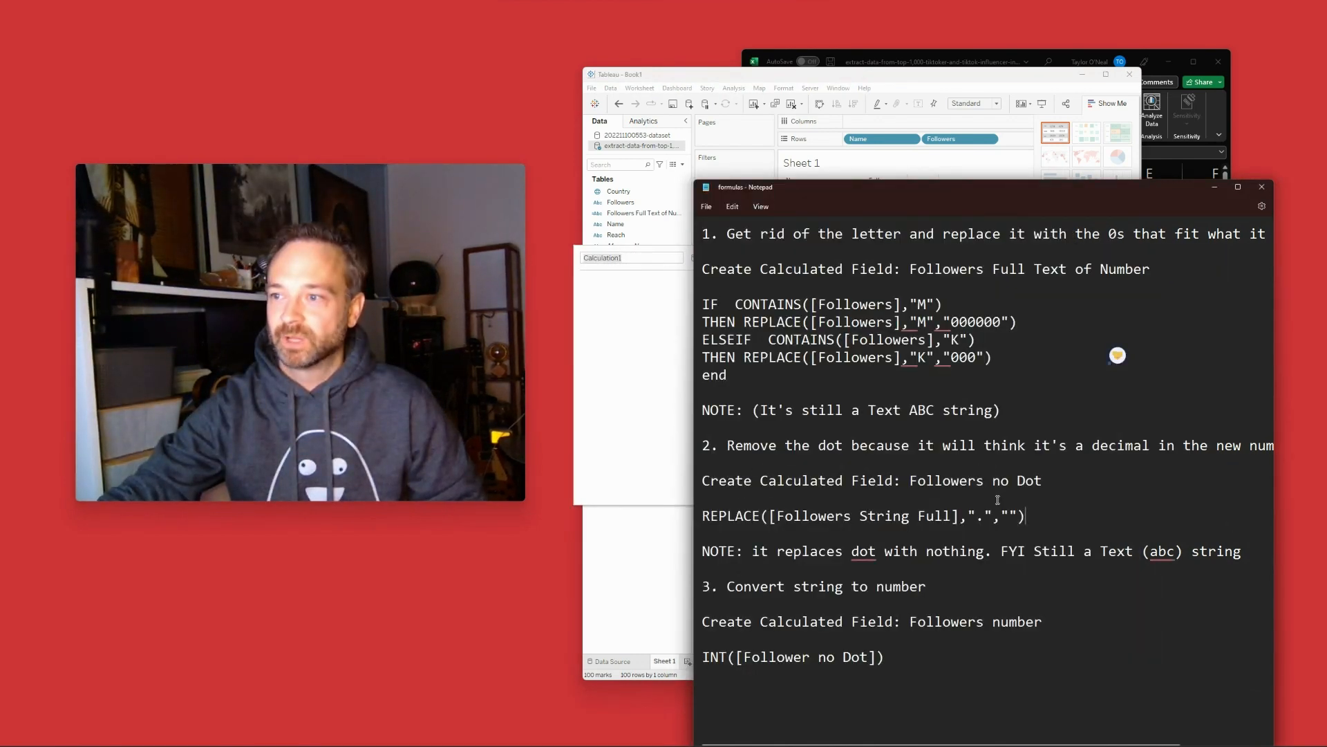
{"action": "left_click_drag", "start_coordinate": [705, 515], "coordinate": [1052, 512]}
{"action": "key", "text": "ctrl+c"}
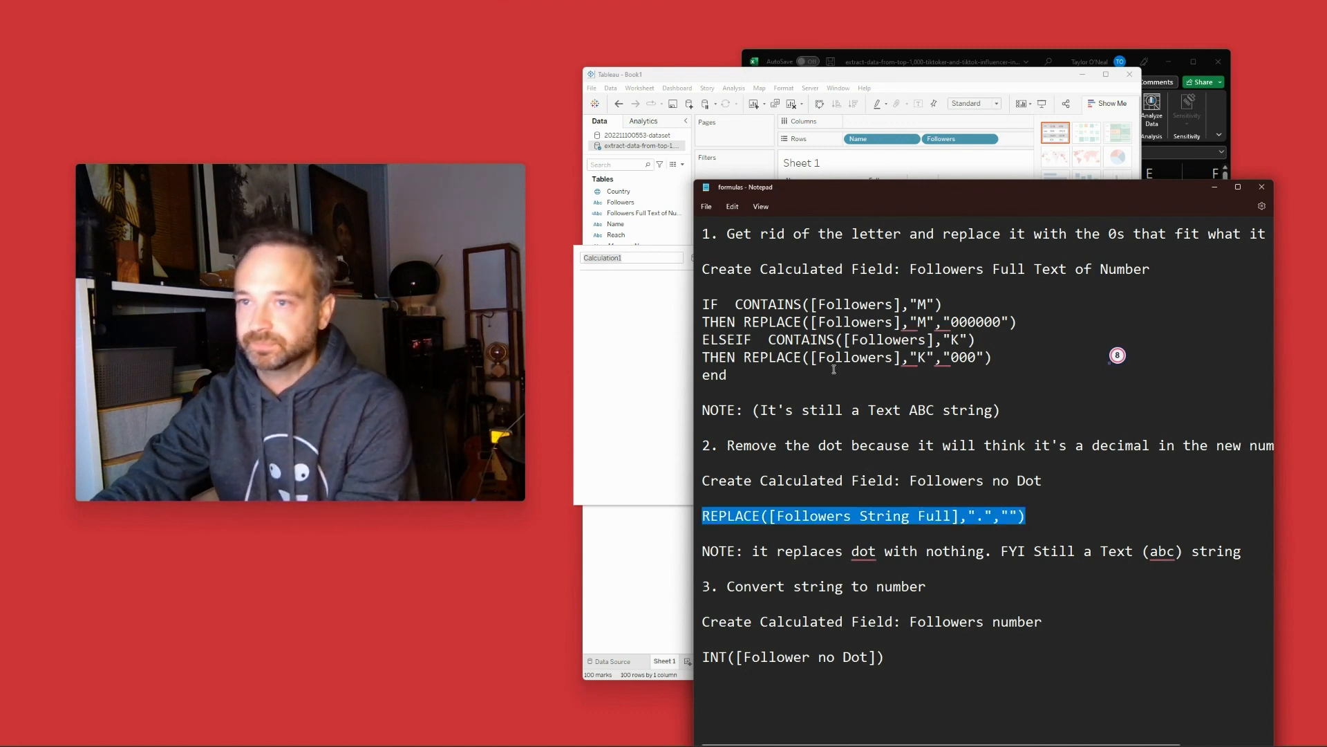
{"action": "key", "text": "alt+Tab"}
{"action": "key", "text": "ctrl+v"}
Step: Name the new calculated field Followers no Dot, copying the name from the notes
{"action": "left_click", "coordinate": [1173, 550]}
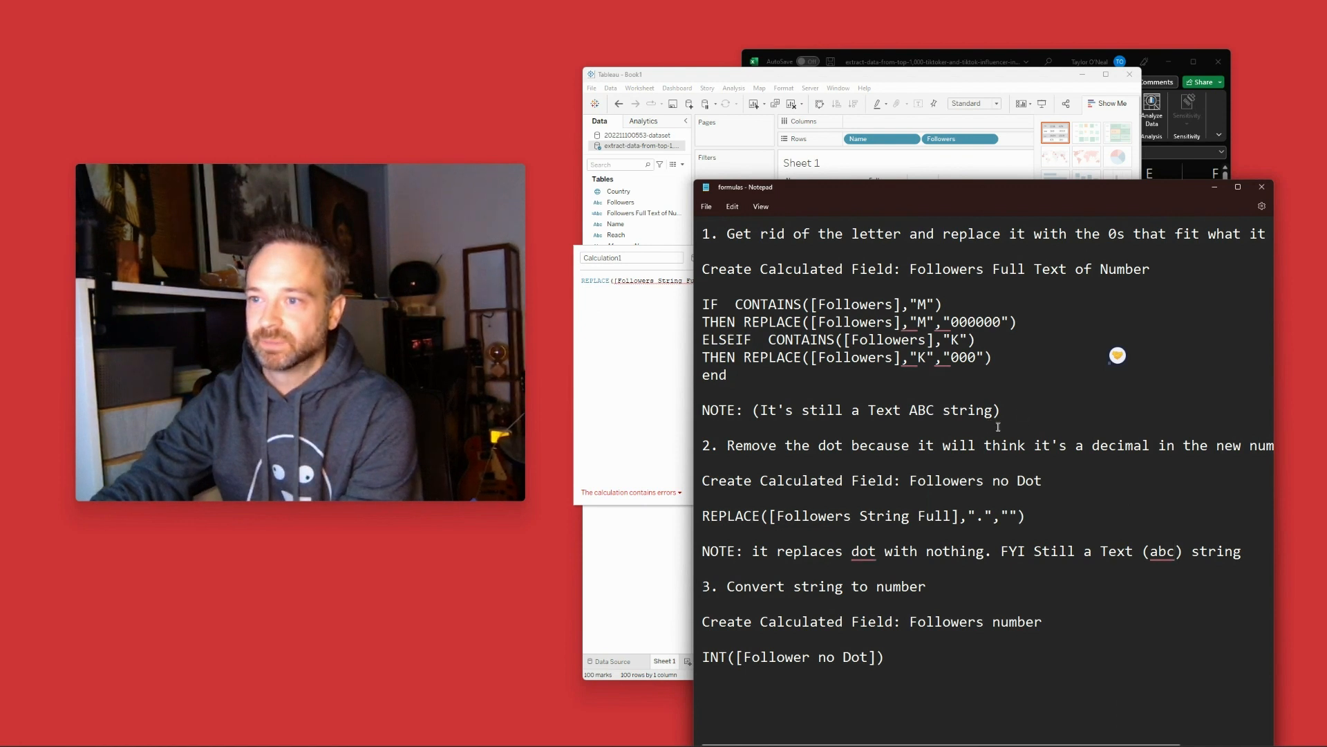
{"action": "left_click_drag", "start_coordinate": [1042, 481], "coordinate": [912, 477]}
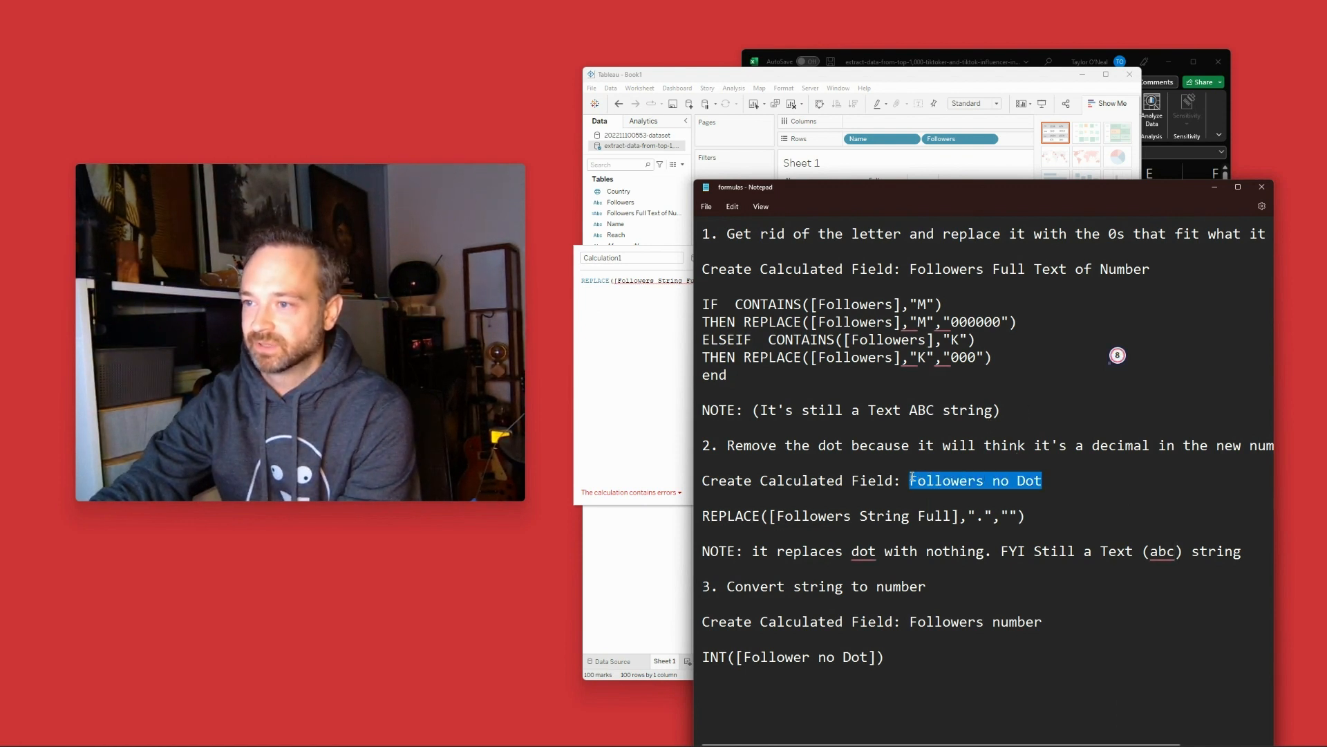
{"action": "left_click", "coordinate": [633, 267]}
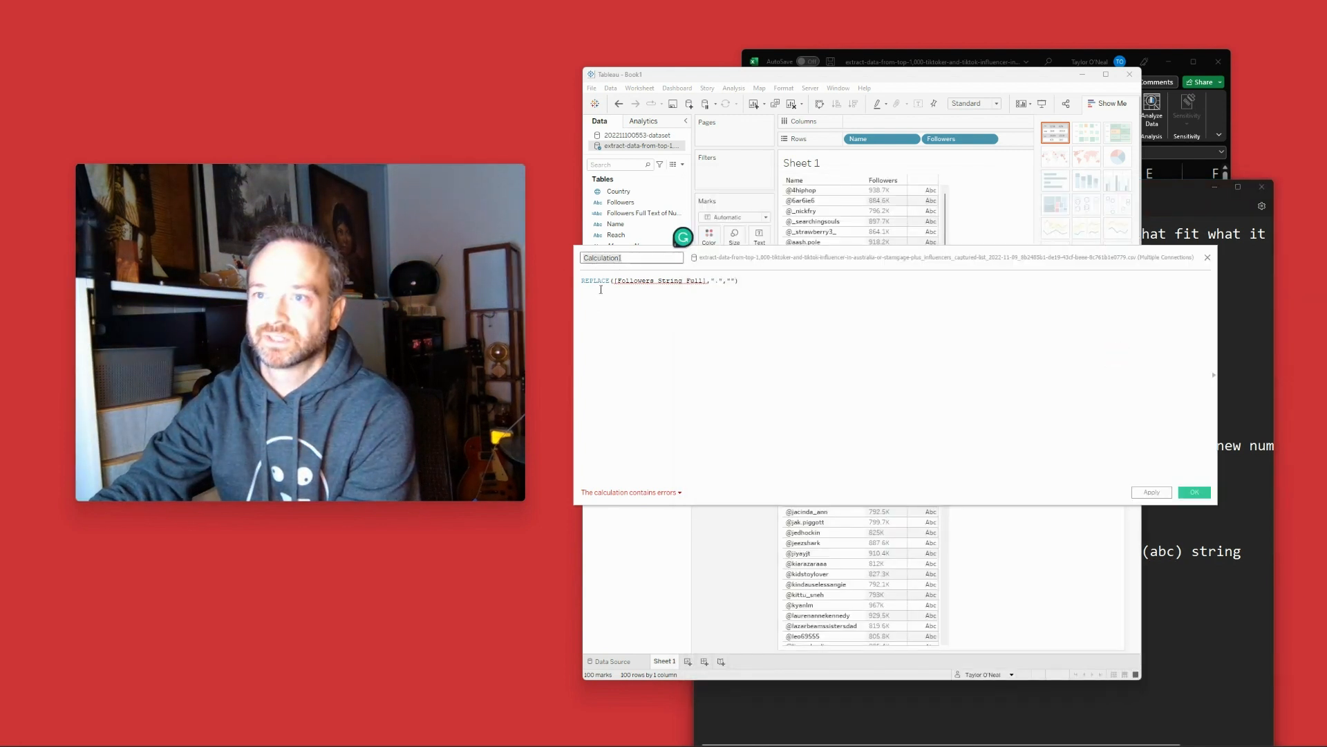
{"action": "key", "text": "ctrl+v"}
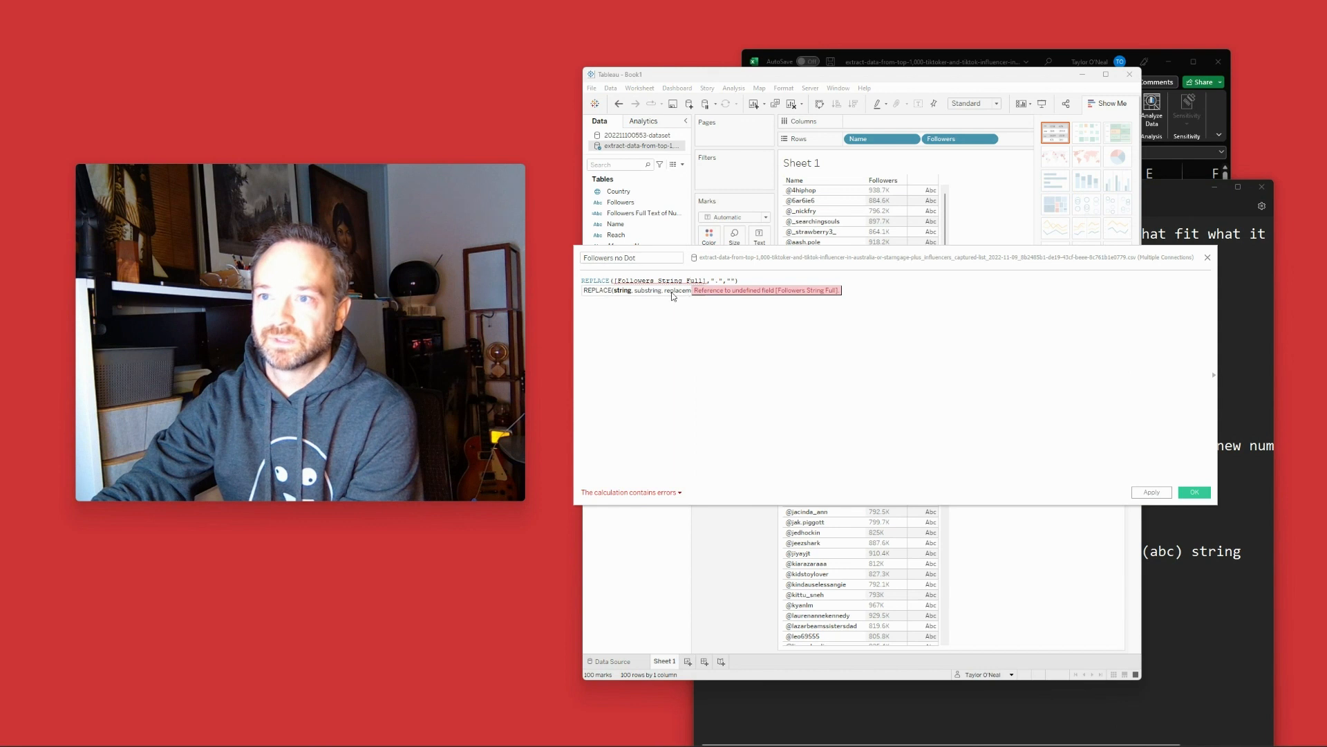
Step: Replace the undefined field in the REPLACE formula with [Followers Full Text of Number] and save the calculated field
{"action": "left_click_drag", "start_coordinate": [673, 252], "coordinate": [734, 347]}
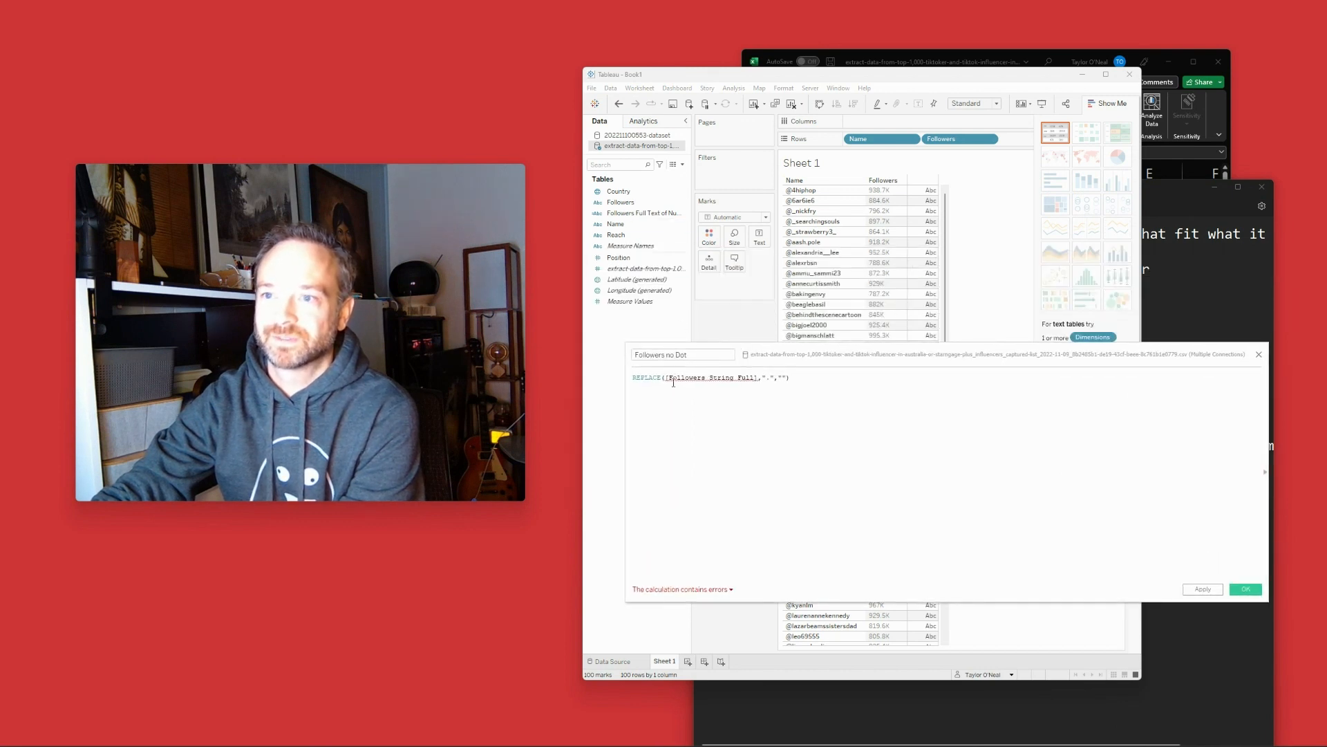
{"action": "left_click_drag", "start_coordinate": [669, 378], "coordinate": [715, 378]}
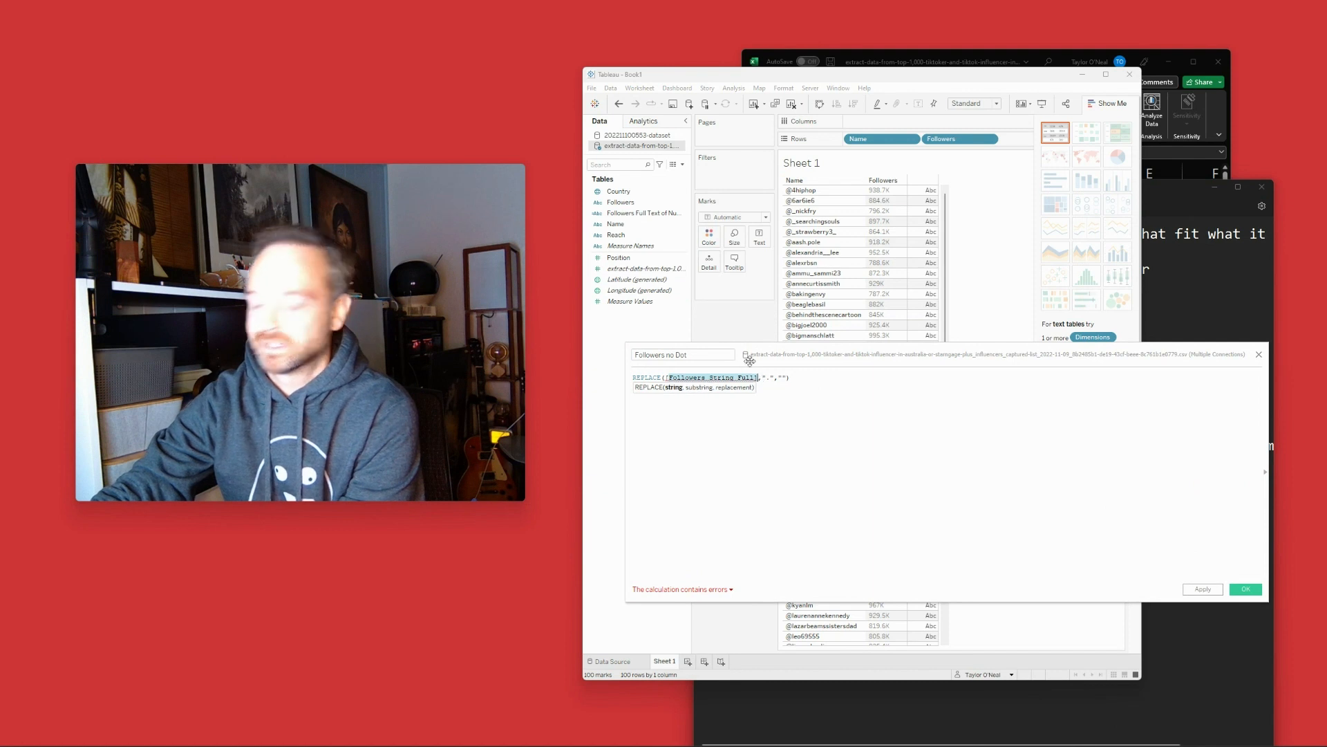
{"action": "key", "text": "BackSpace"}
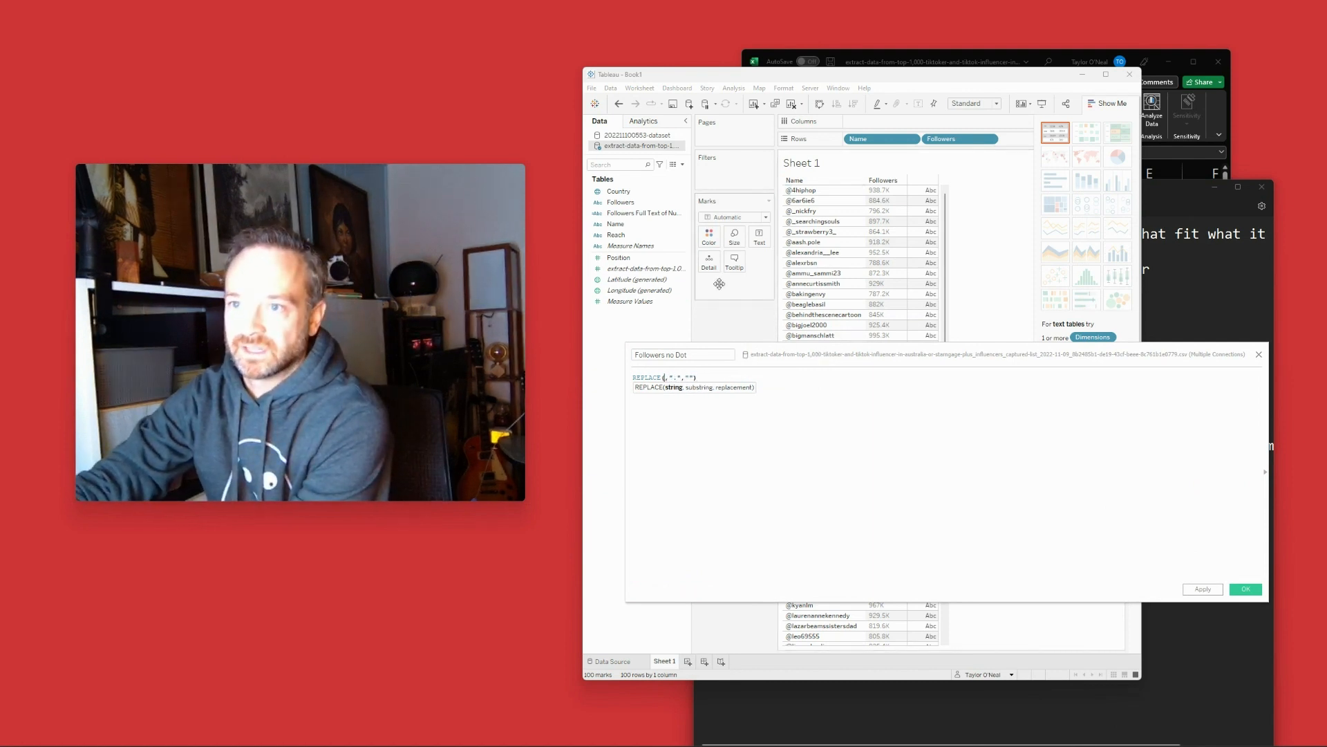
{"action": "left_click_drag", "start_coordinate": [642, 212], "coordinate": [667, 387]}
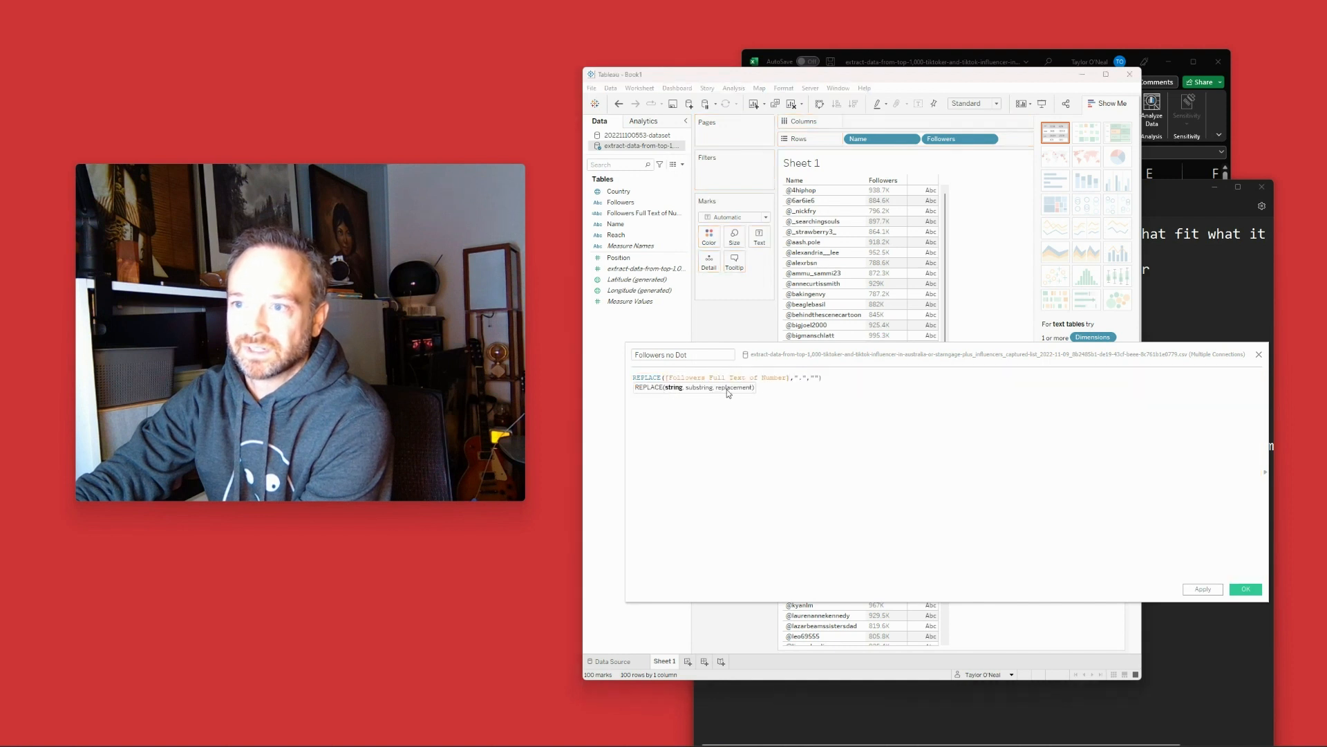
{"action": "left_click", "coordinate": [803, 389]}
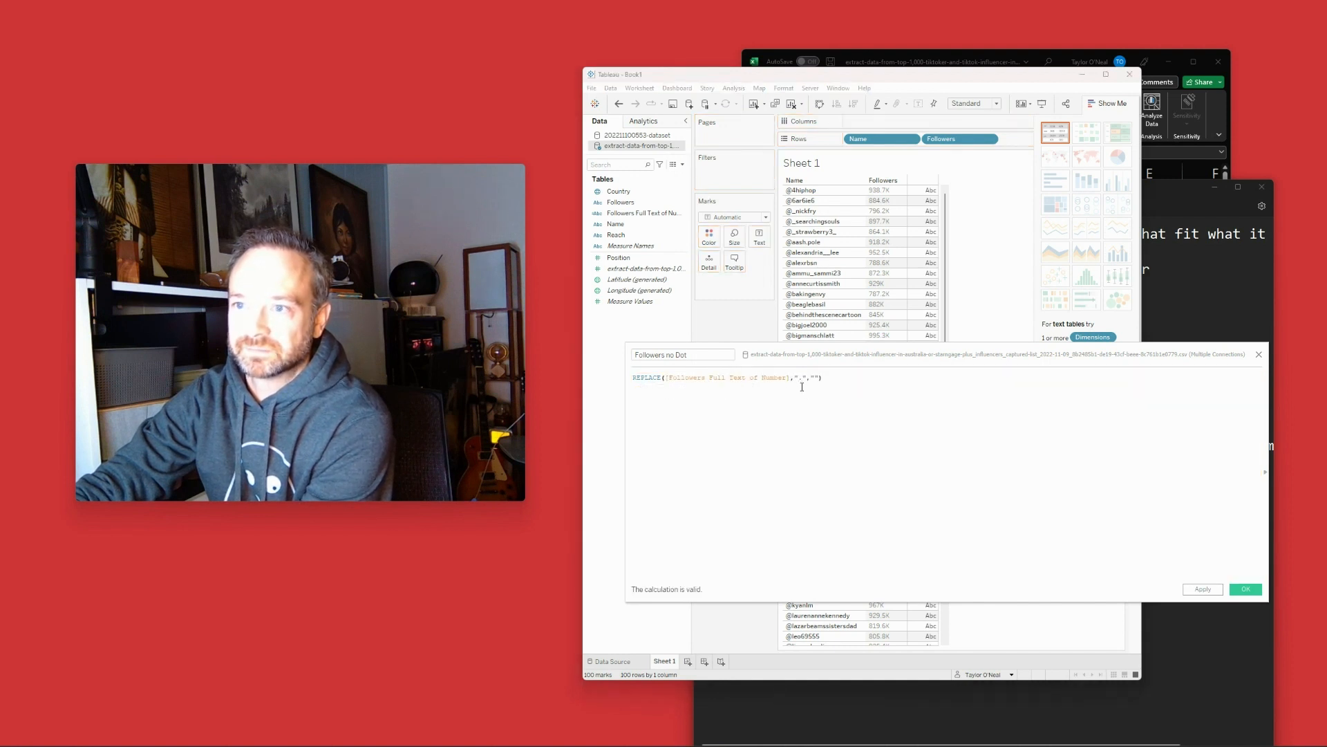
{"action": "left_click", "coordinate": [1245, 589]}
Step: Create a third calculated field in Tableau and name it Followers number, copying the name from the Notepad notes
{"action": "left_click", "coordinate": [1264, 534]}
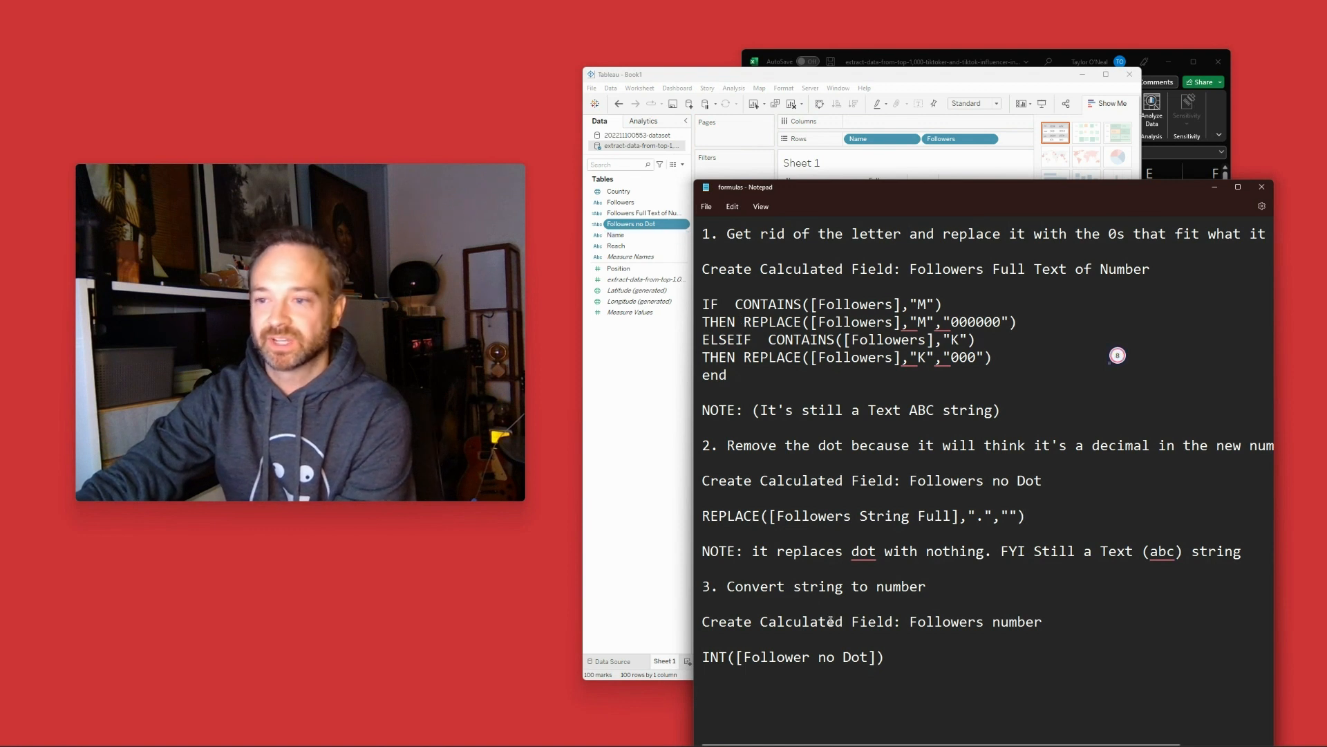
{"action": "left_click_drag", "start_coordinate": [1064, 622], "coordinate": [920, 616]}
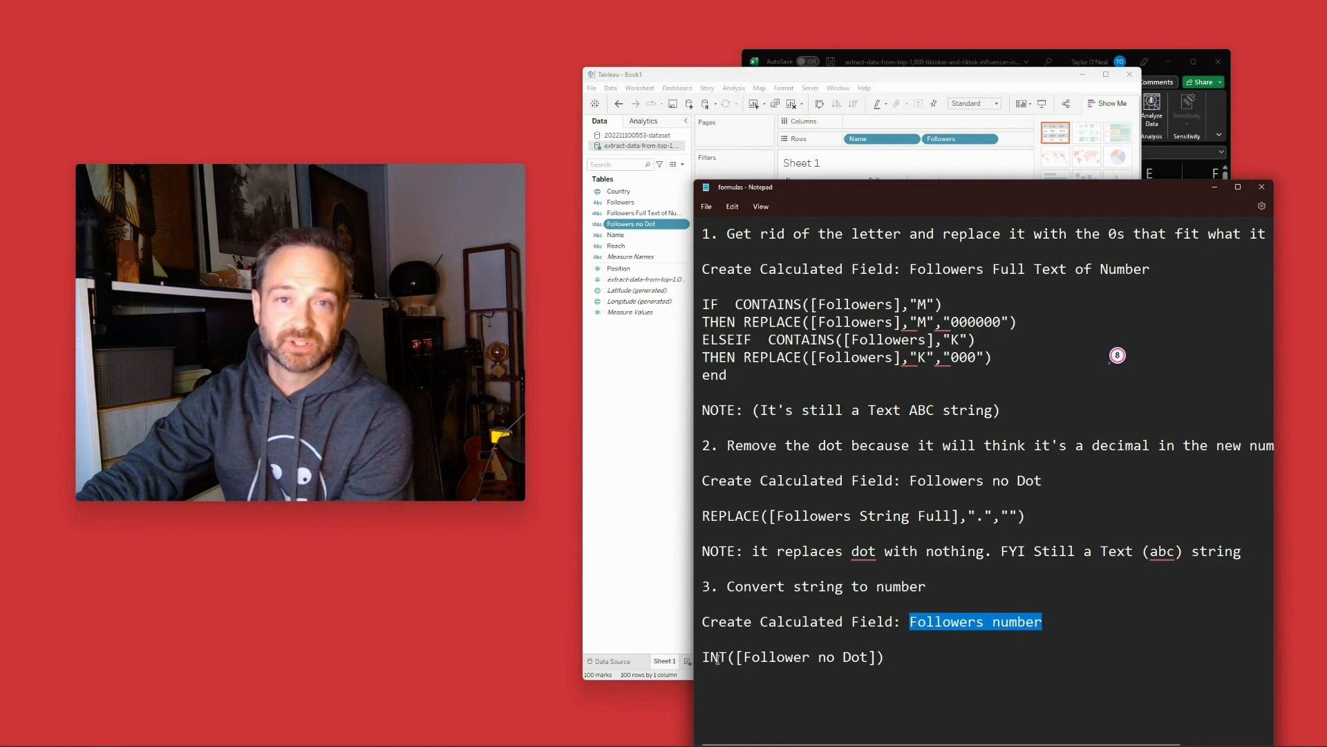
{"action": "left_click", "coordinate": [615, 369]}
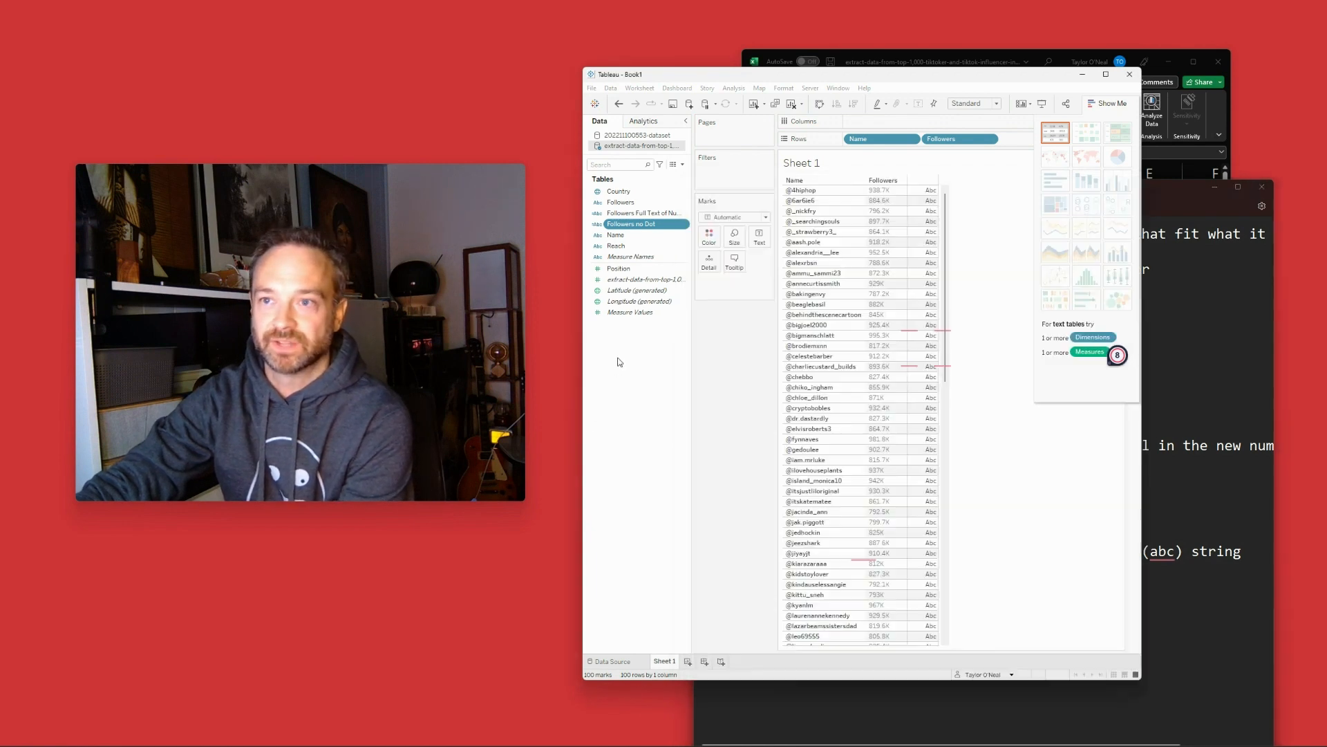
{"action": "right_click", "coordinate": [620, 362]}
{"action": "left_click", "coordinate": [662, 365]}
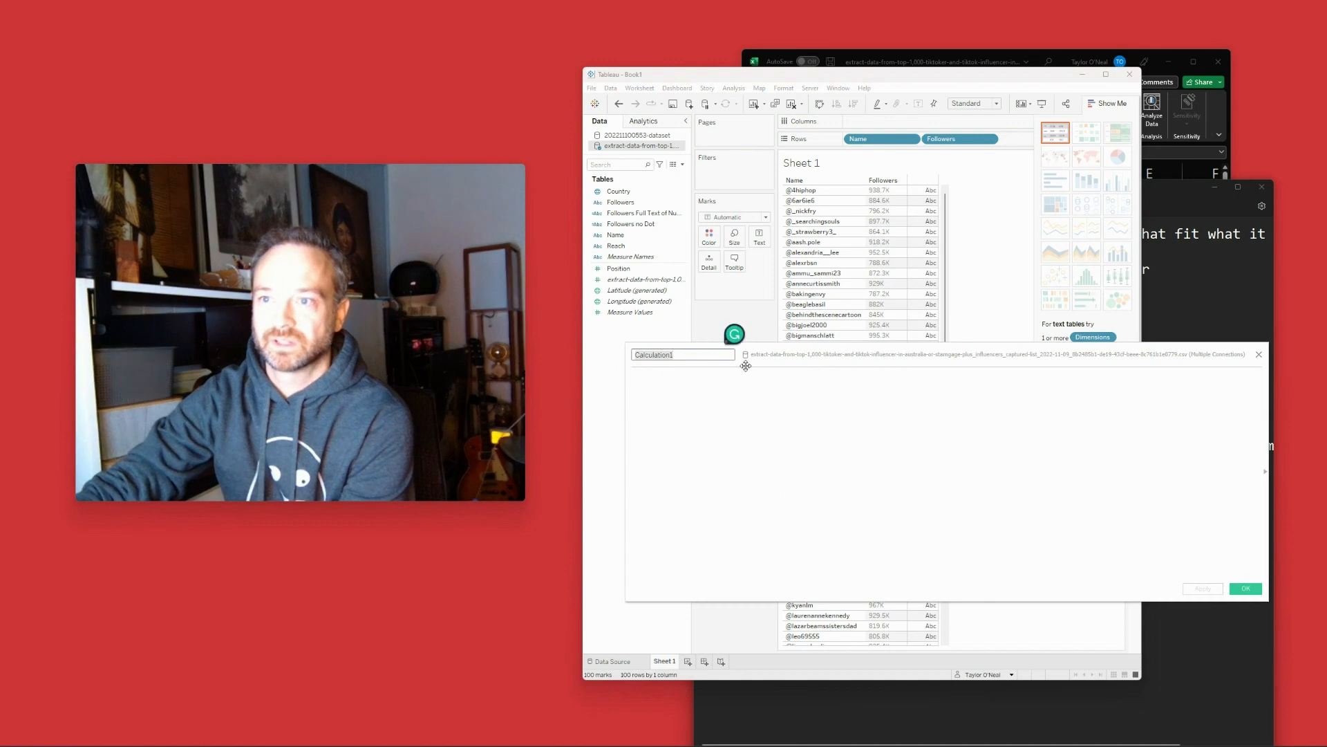
{"action": "key", "text": "ctrl+v"}
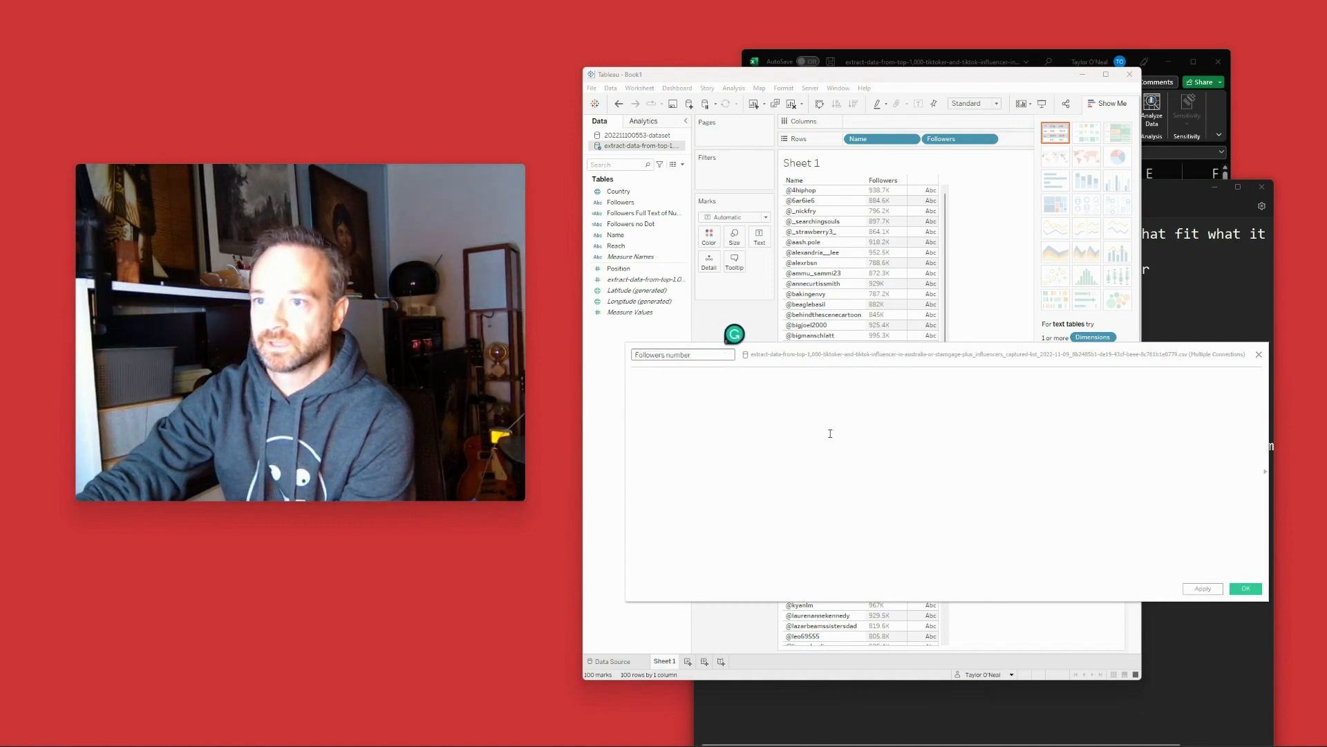
Step: Enter the formula int([Followers no Dot]) for the new calculated field and save it
{"action": "left_click", "coordinate": [702, 392]}
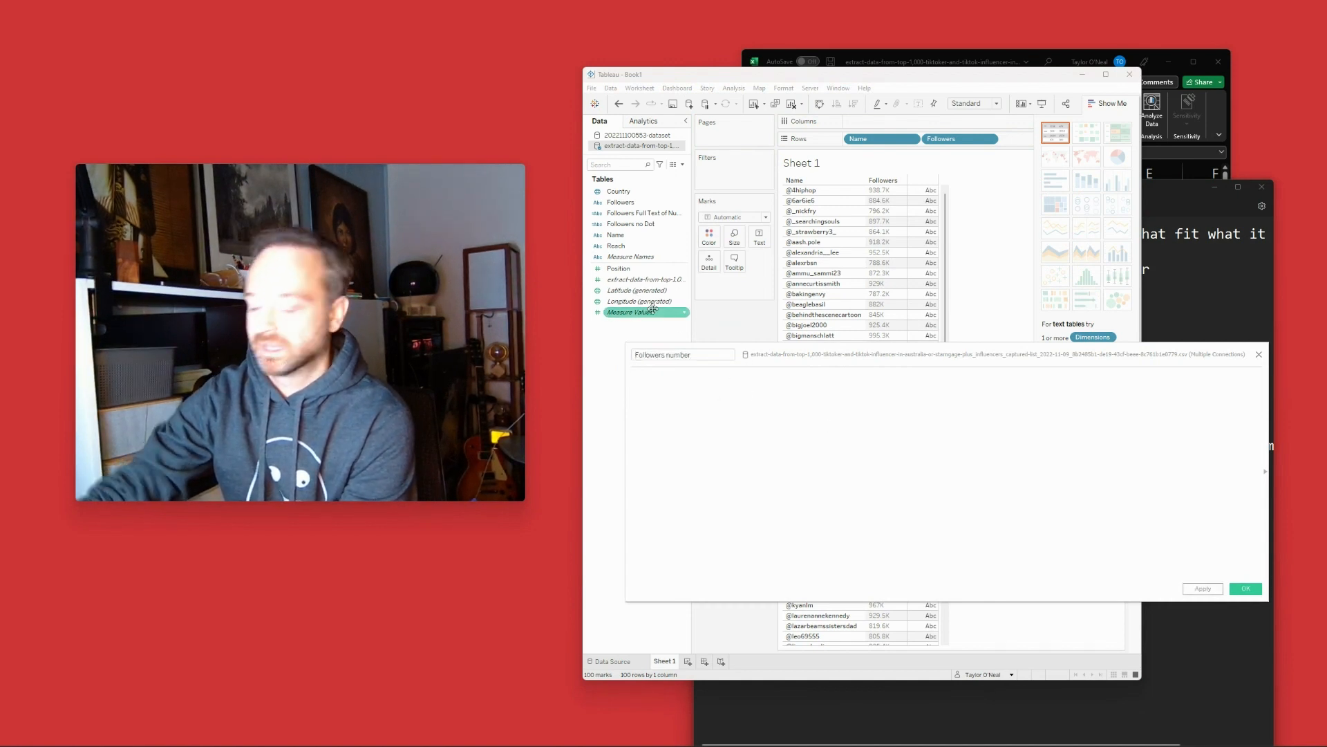
{"action": "type", "text": "int"}
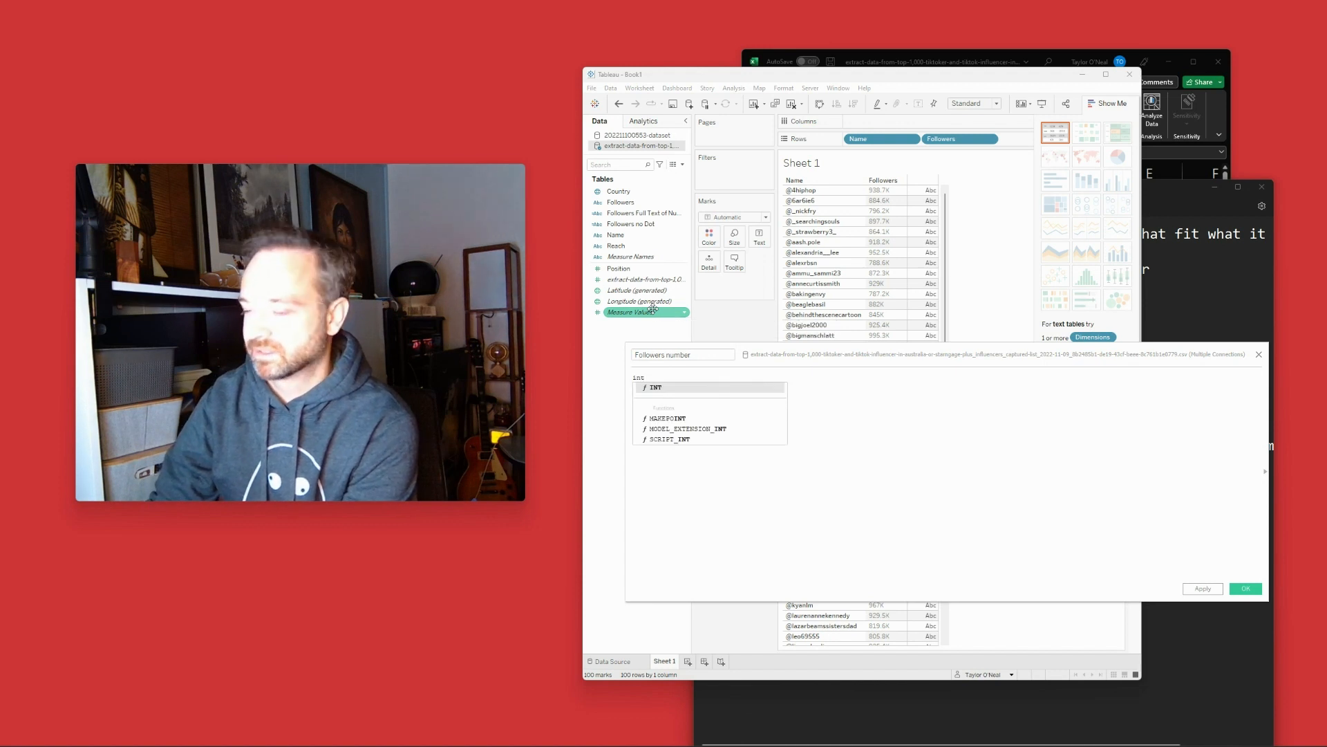
{"action": "type", "text": "("}
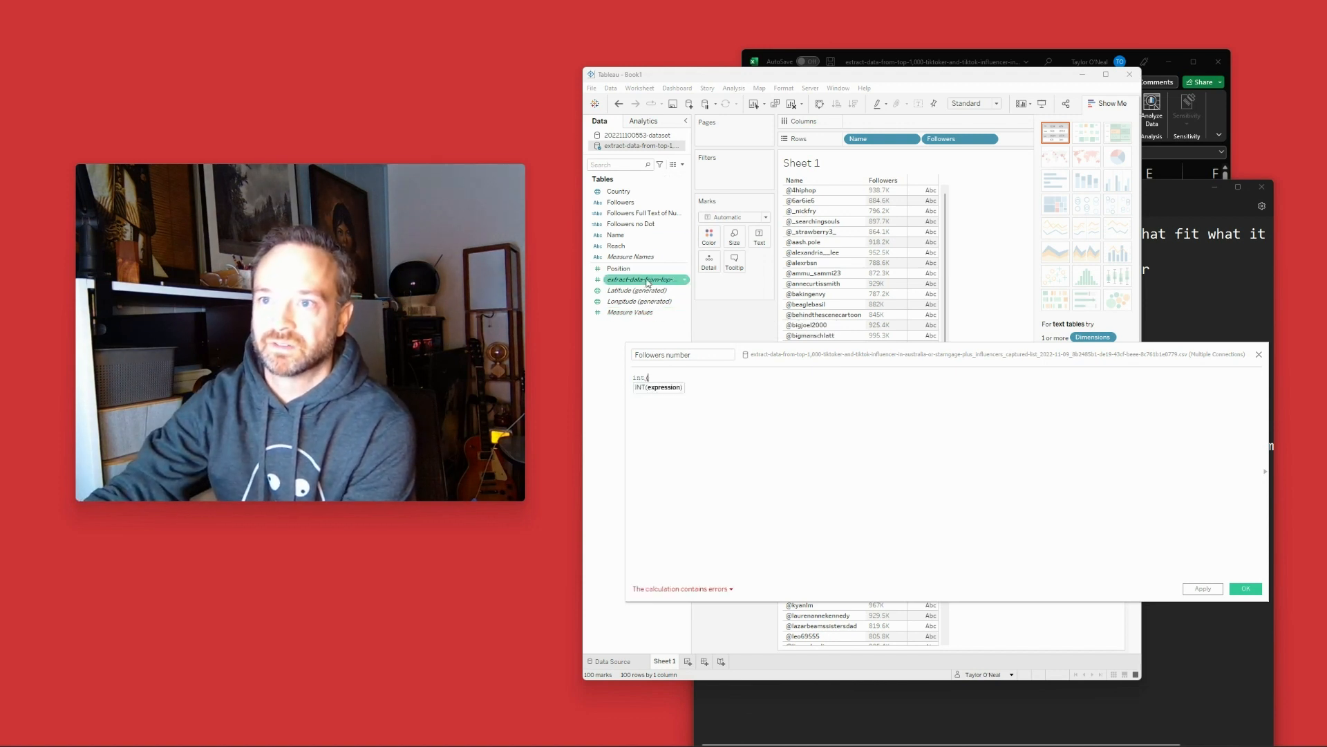
{"action": "left_click_drag", "start_coordinate": [629, 224], "coordinate": [719, 378]}
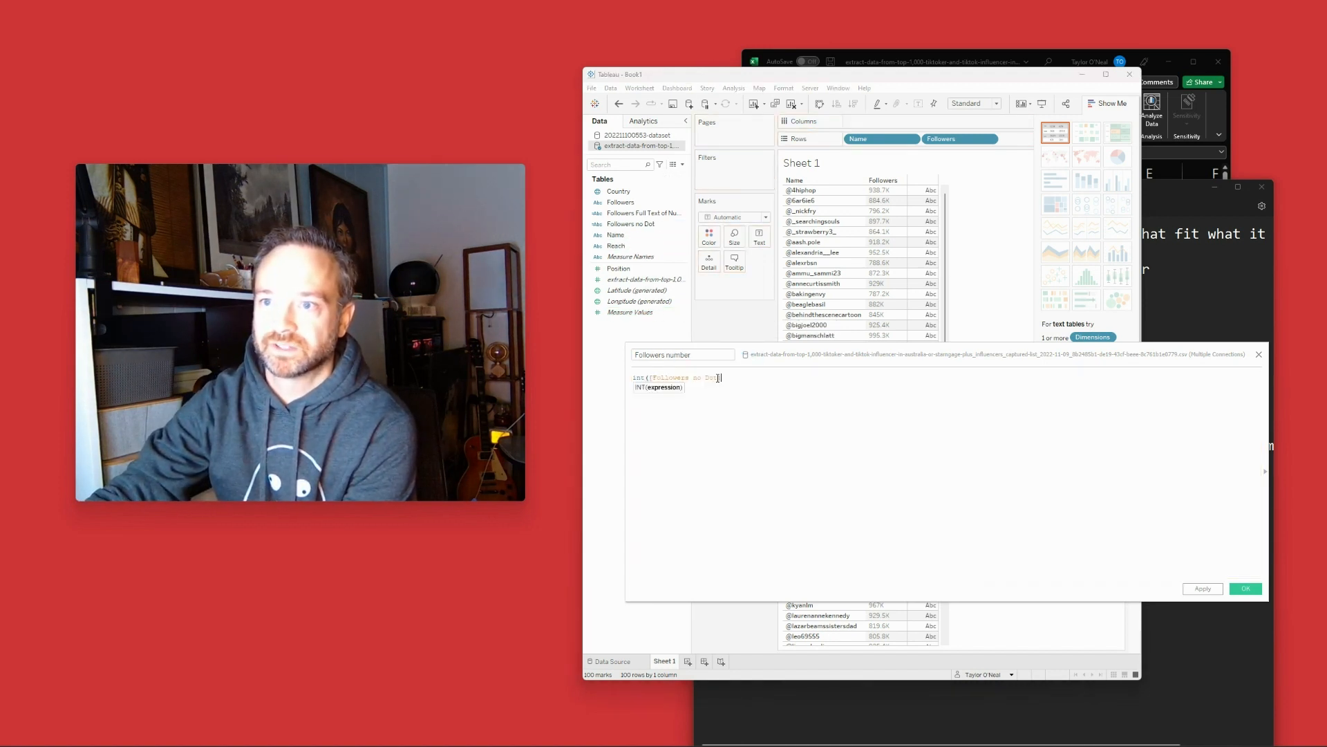
{"action": "type", "text": "z0"}
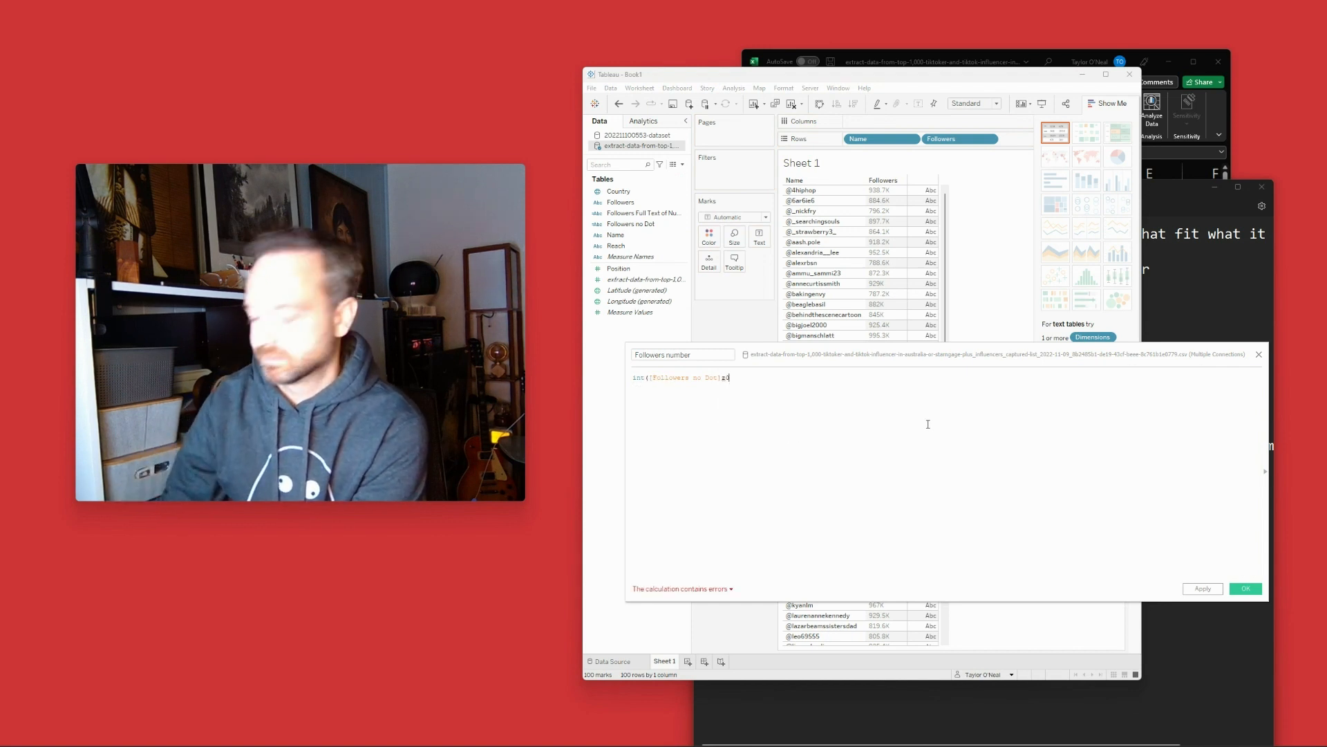
{"action": "key", "text": "BackSpace"}
{"action": "key", "text": "BackSpace"}
{"action": "type", "text": ")"}
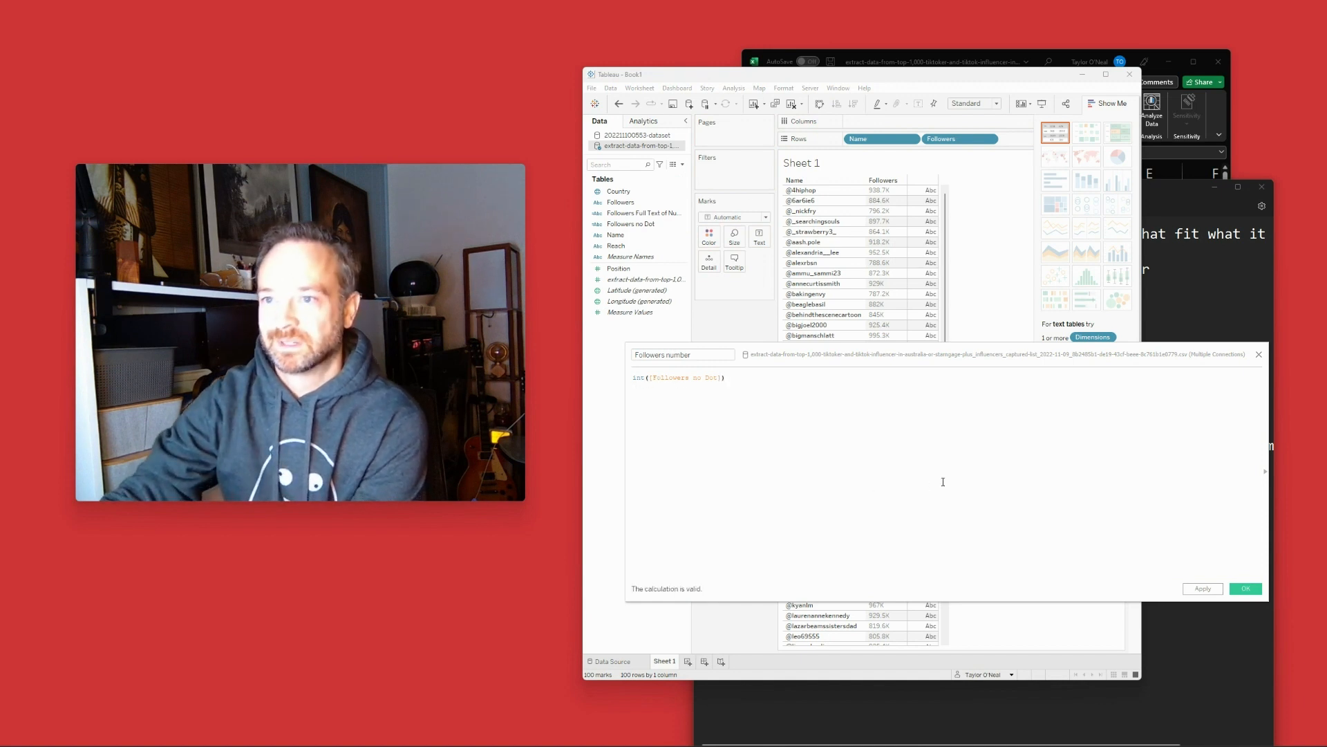
{"action": "left_click", "coordinate": [1248, 593]}
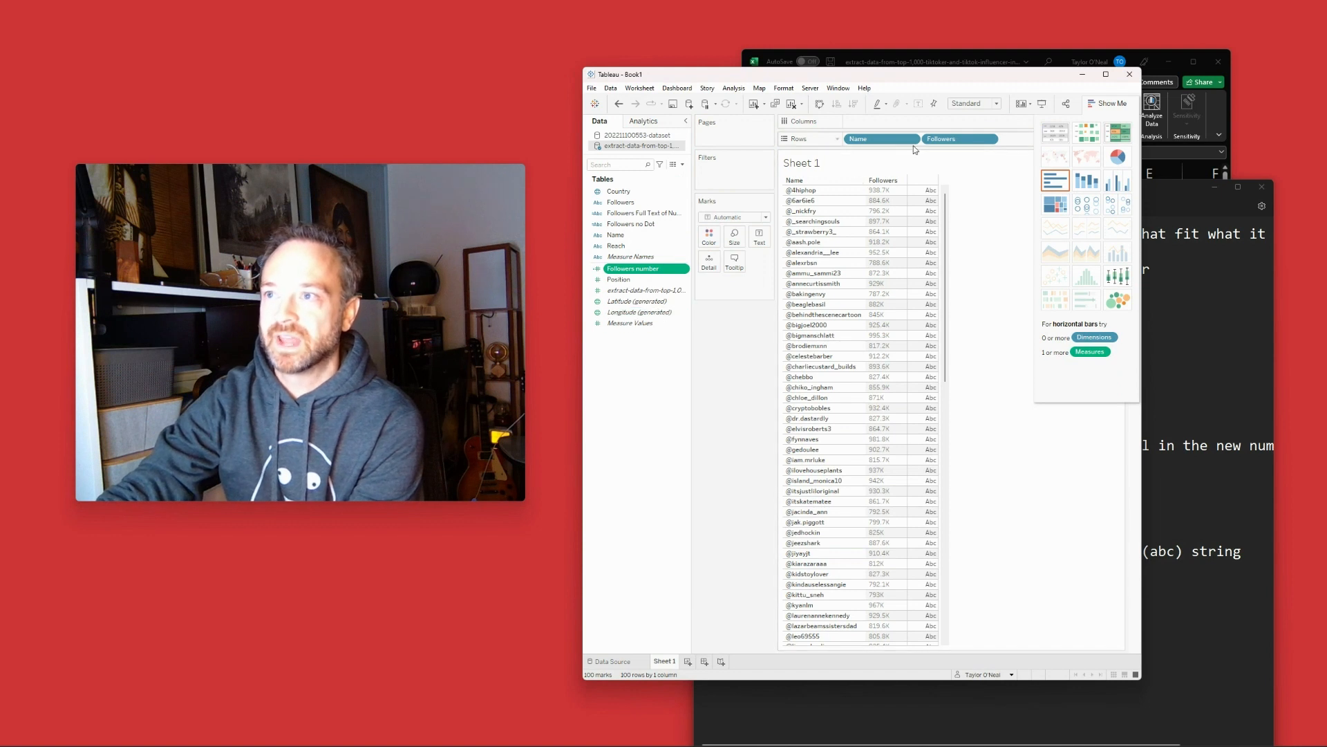
Step: Replace Followers with Followers number in the view and show it as horizontal bars sorted in descending order
{"action": "left_click_drag", "start_coordinate": [937, 143], "coordinate": [882, 242]}
{"action": "mouse_move", "coordinate": [892, 237]}
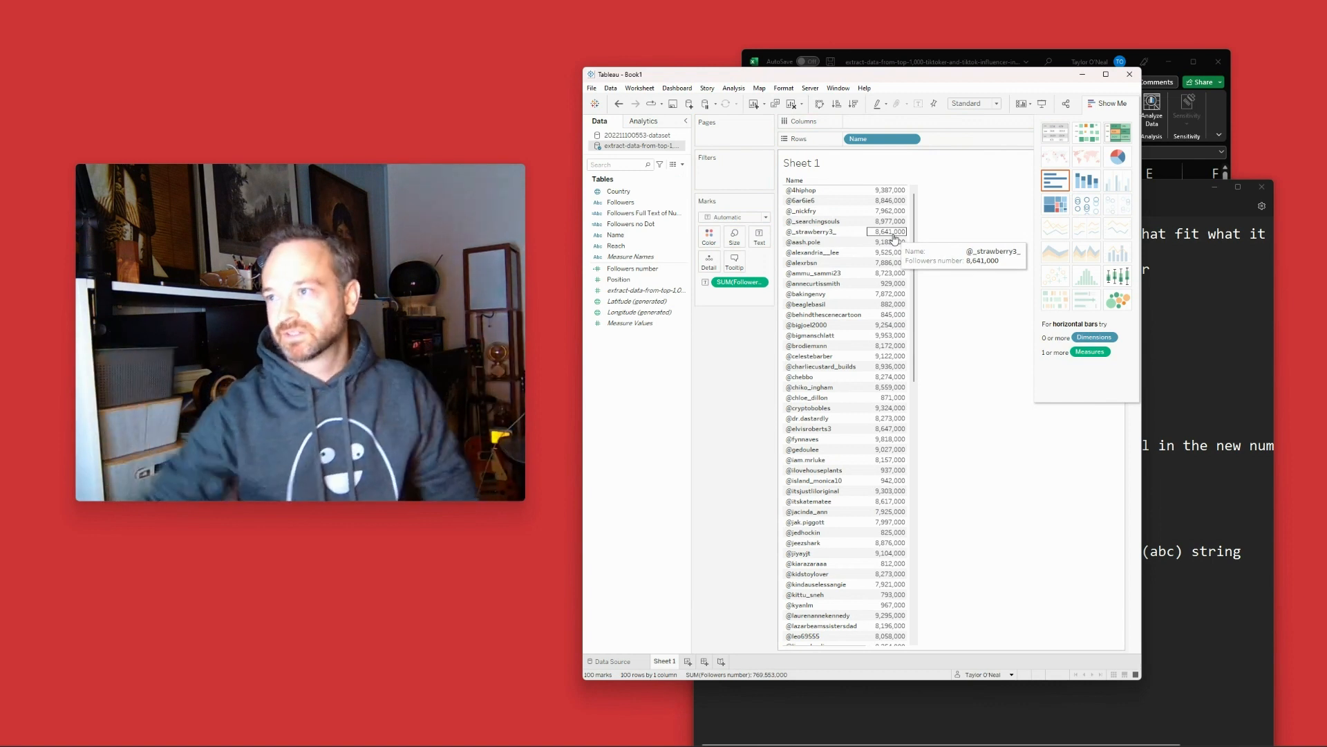
{"action": "left_click", "coordinate": [1064, 183]}
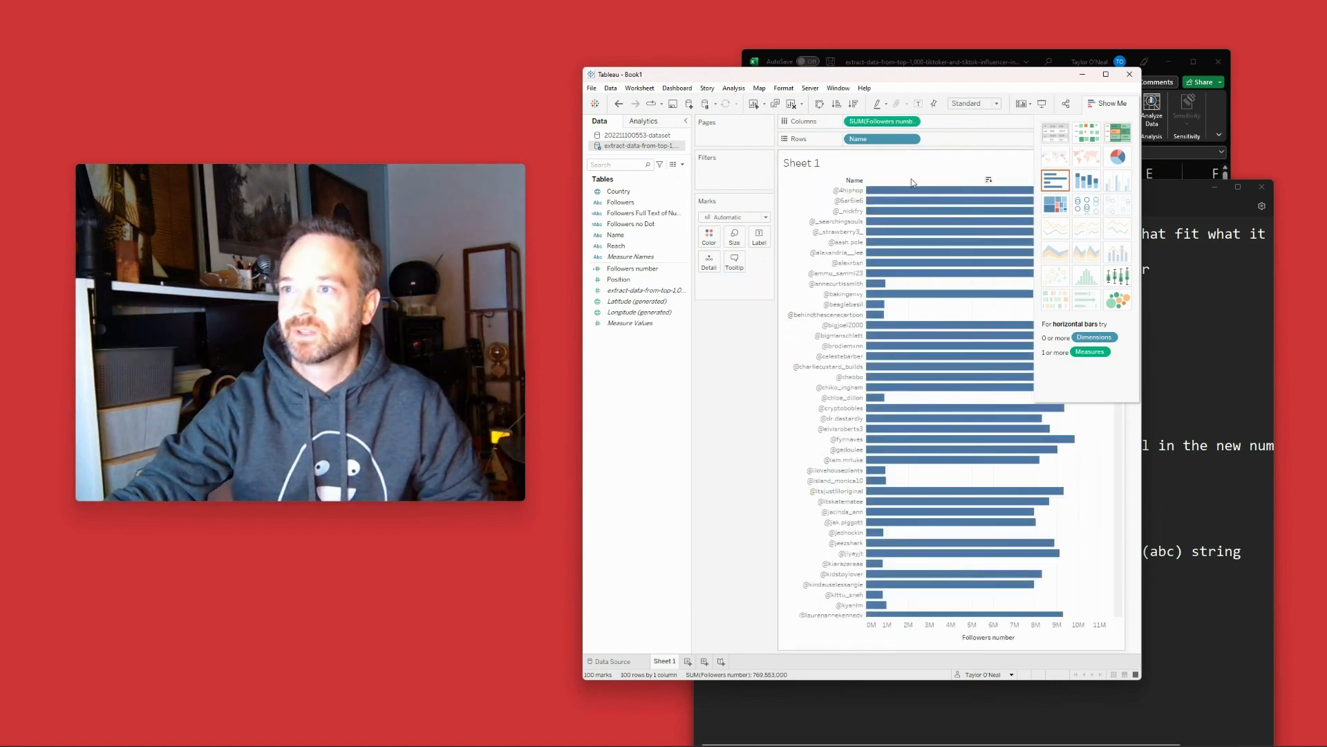
{"action": "left_click", "coordinate": [855, 106]}
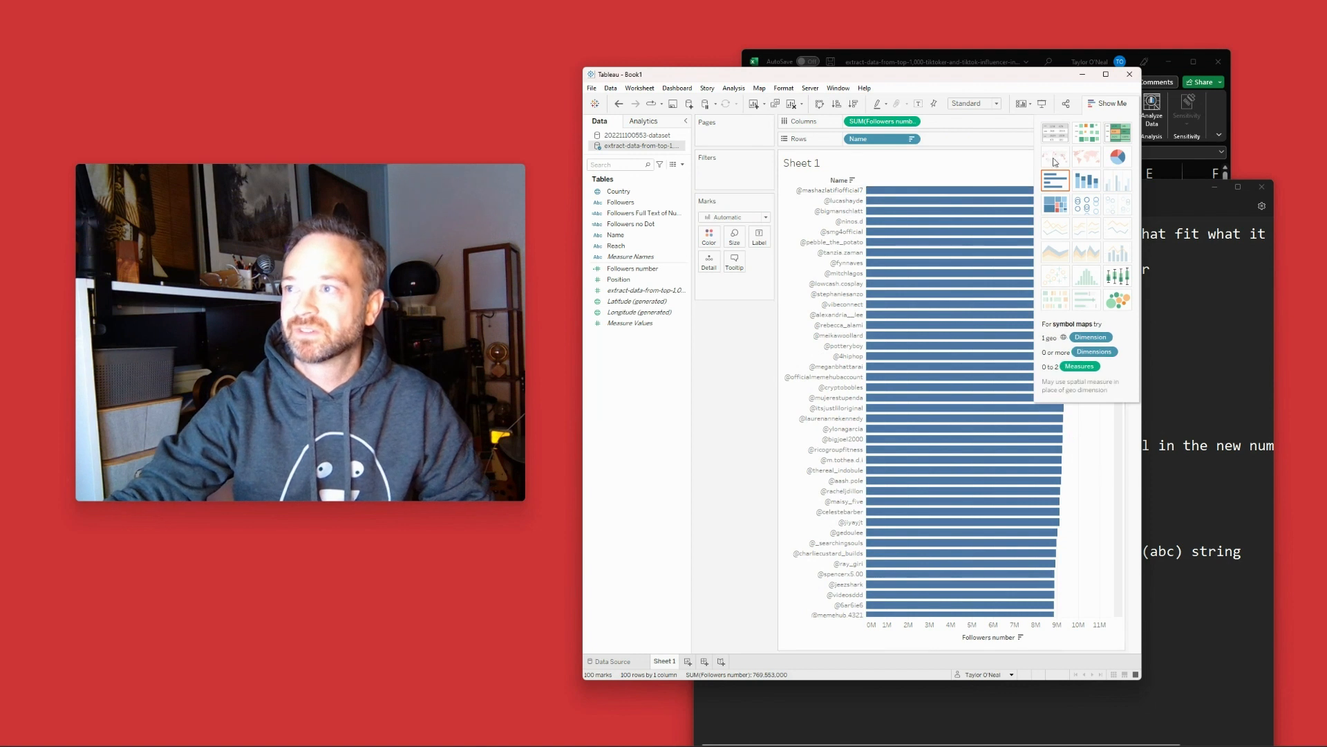
Step: Try a circle view of Followers number with Name added to the marks' detail
{"action": "left_click", "coordinate": [1090, 211]}
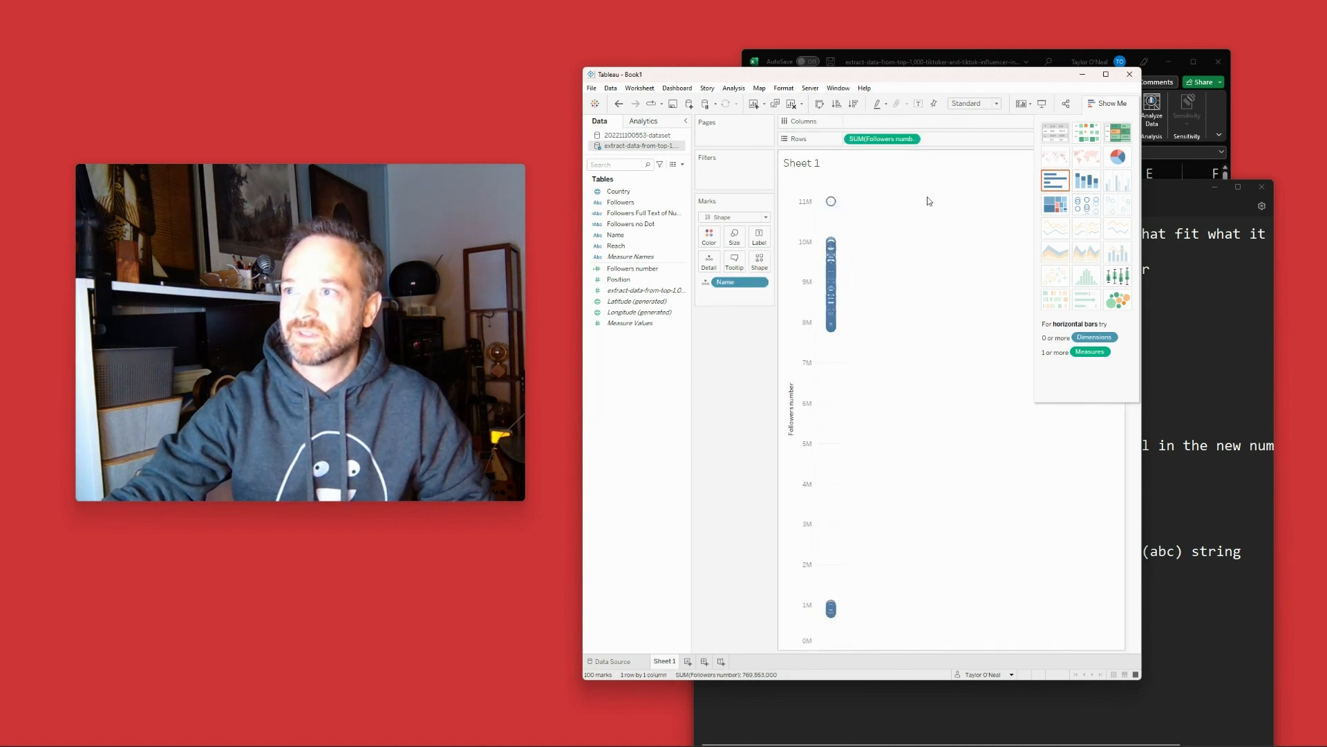
{"action": "left_click", "coordinate": [641, 237]}
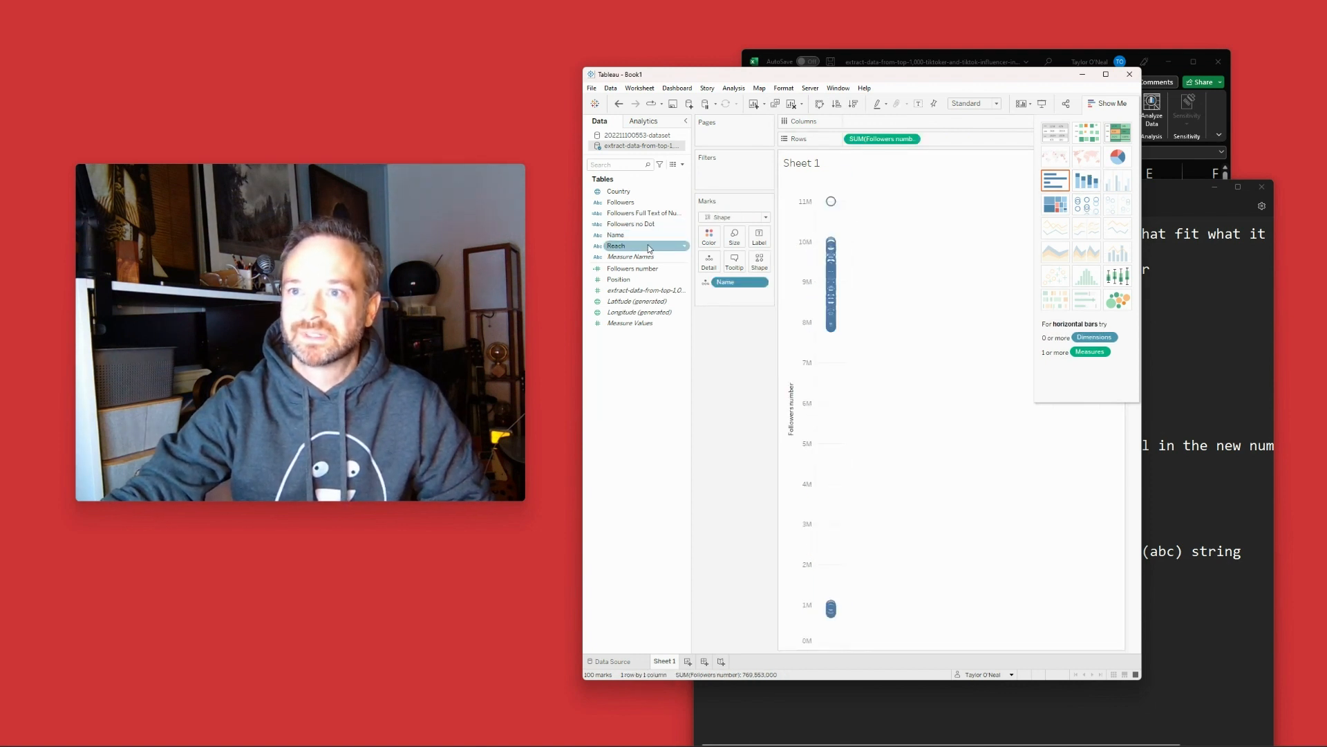
{"action": "mouse_move", "coordinate": [649, 246]}
{"action": "left_mouse_down"}
{"action": "mouse_move", "coordinate": [735, 178]}
{"action": "mouse_move", "coordinate": [640, 248]}
{"action": "left_mouse_up"}
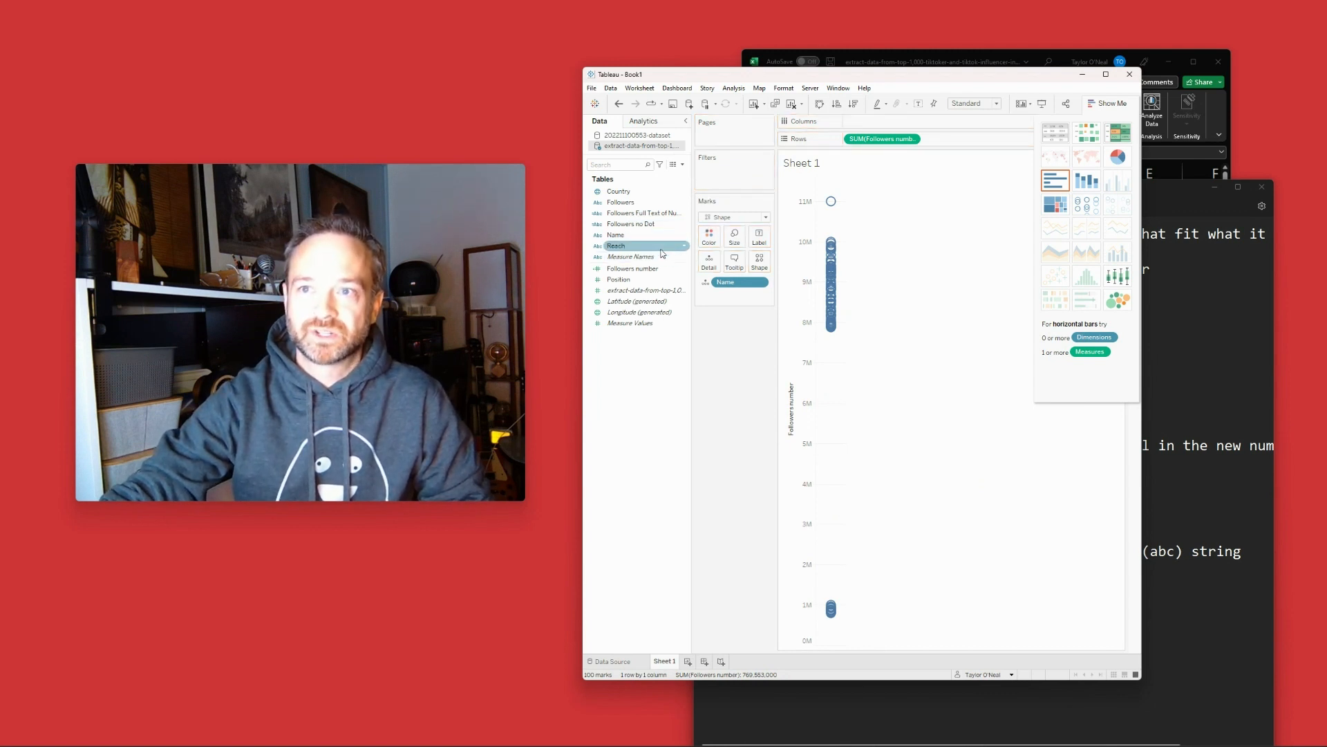
{"action": "left_click", "coordinate": [644, 291]}
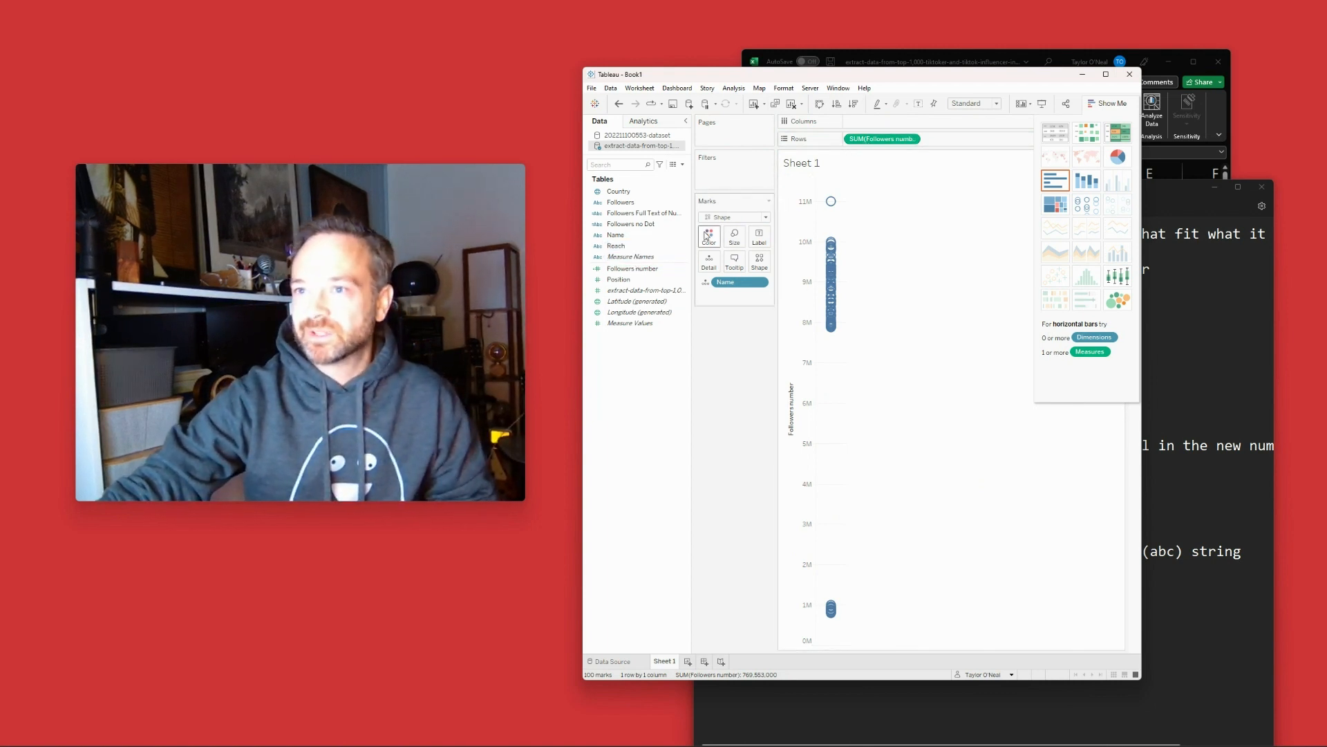
{"action": "left_click_drag", "start_coordinate": [672, 236], "coordinate": [707, 262]}
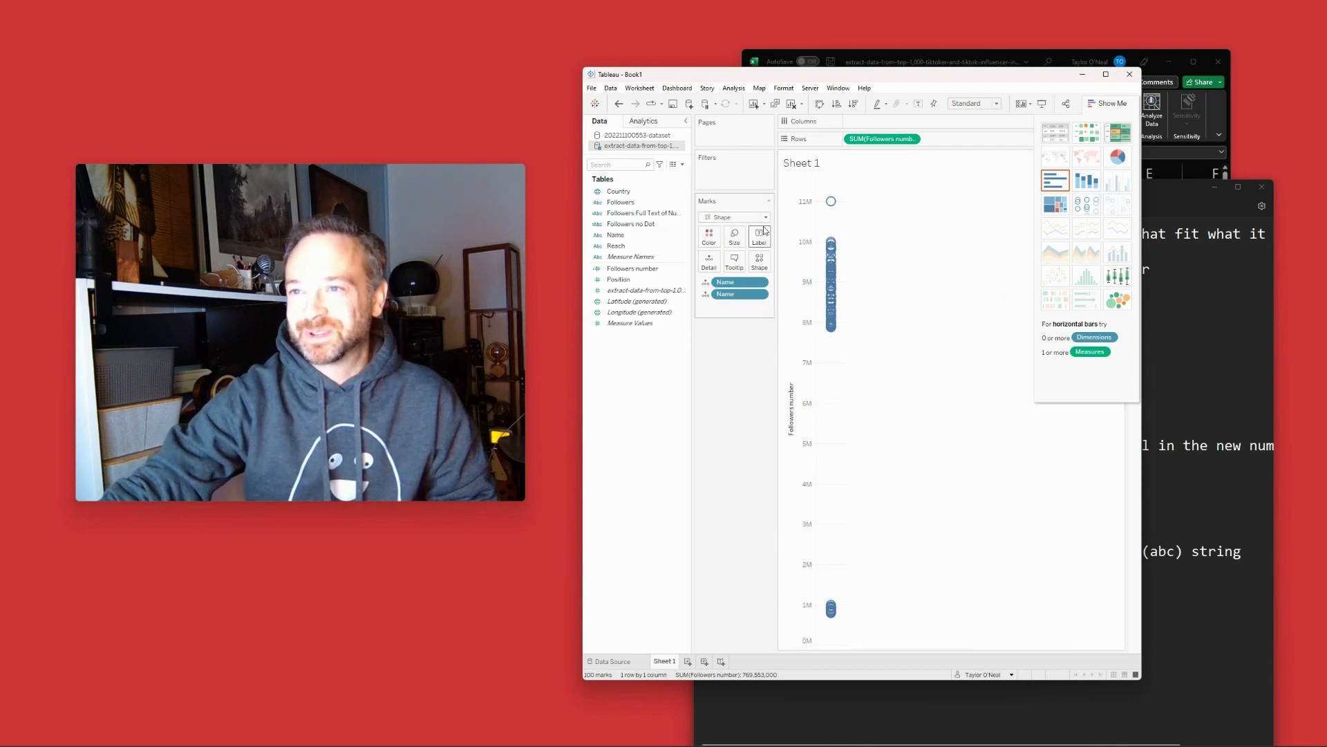
Step: Switch the chart back to horizontal bars and sort the names by Followers number in descending order
{"action": "left_click", "coordinate": [1056, 180]}
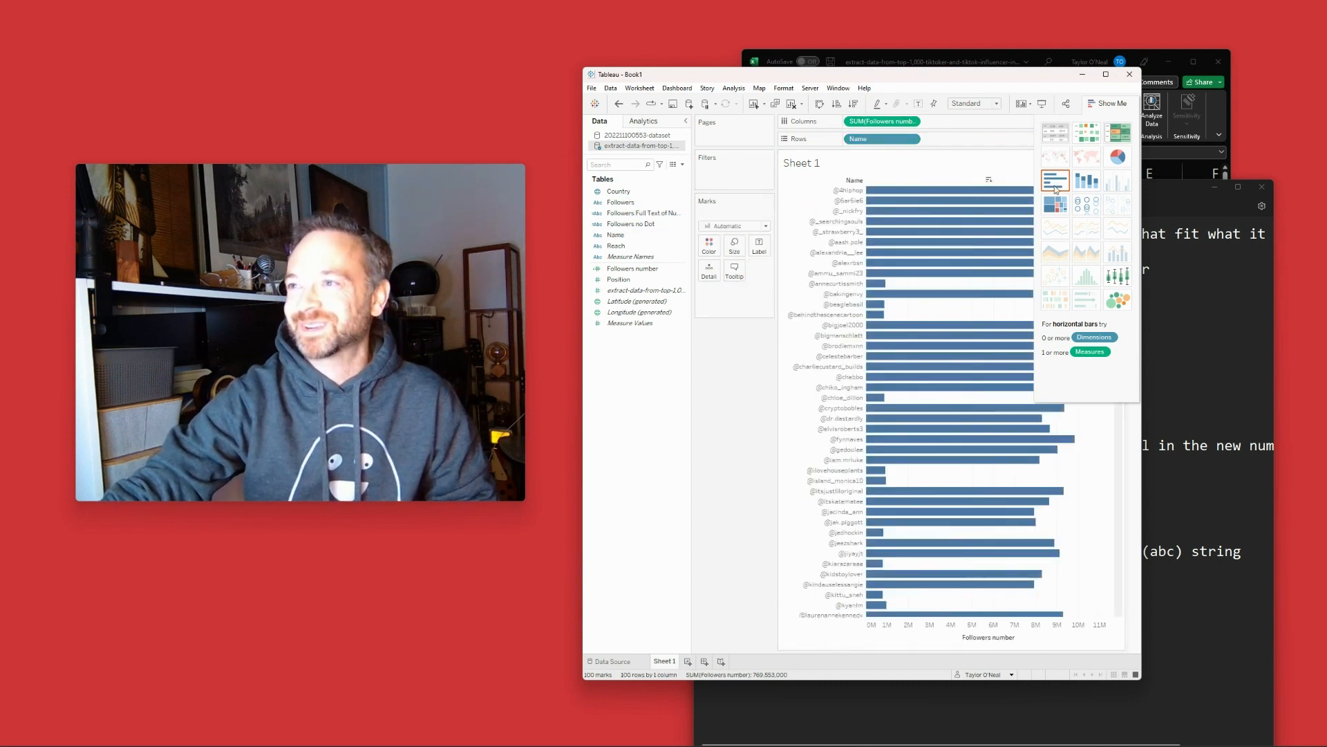
{"action": "left_click", "coordinate": [855, 105]}
Step: Color the bars green with reduced opacity and a dark border, and hide the chart type suggestions covering the view
{"action": "left_click", "coordinate": [714, 242]}
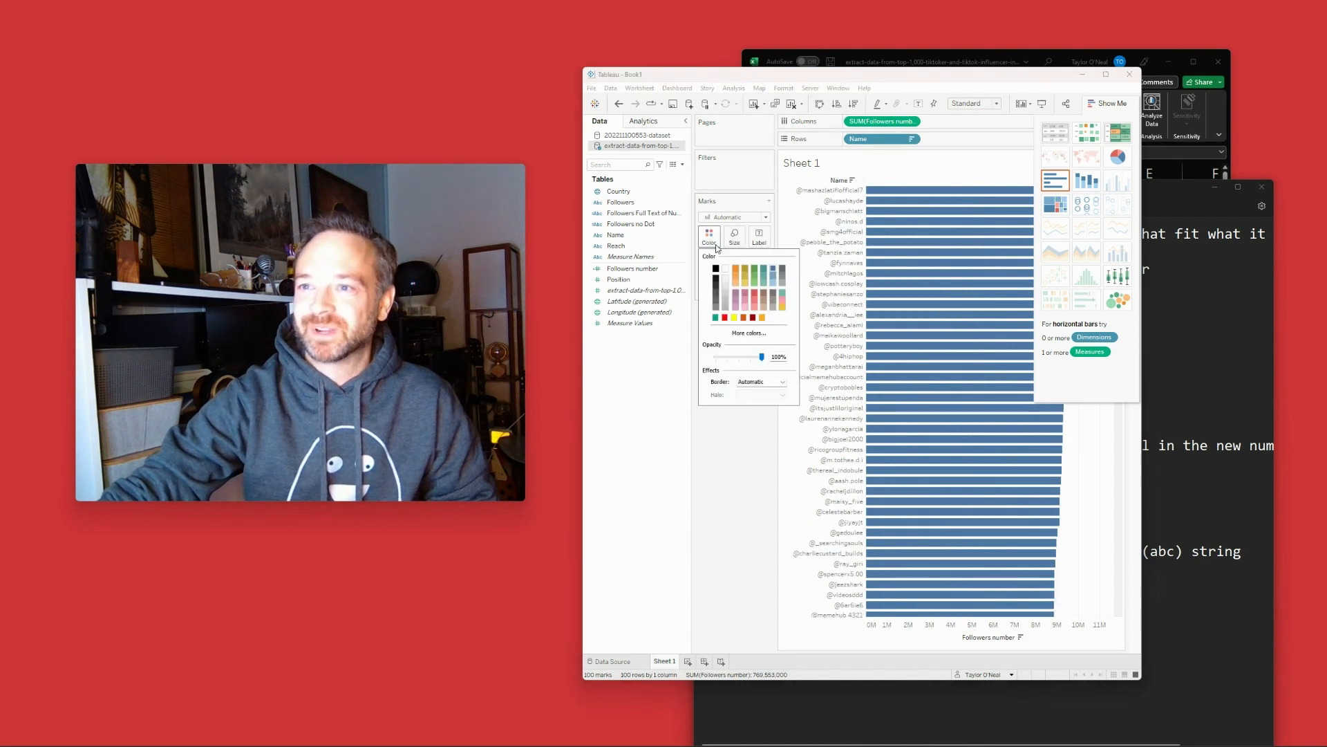
{"action": "left_click", "coordinate": [755, 278]}
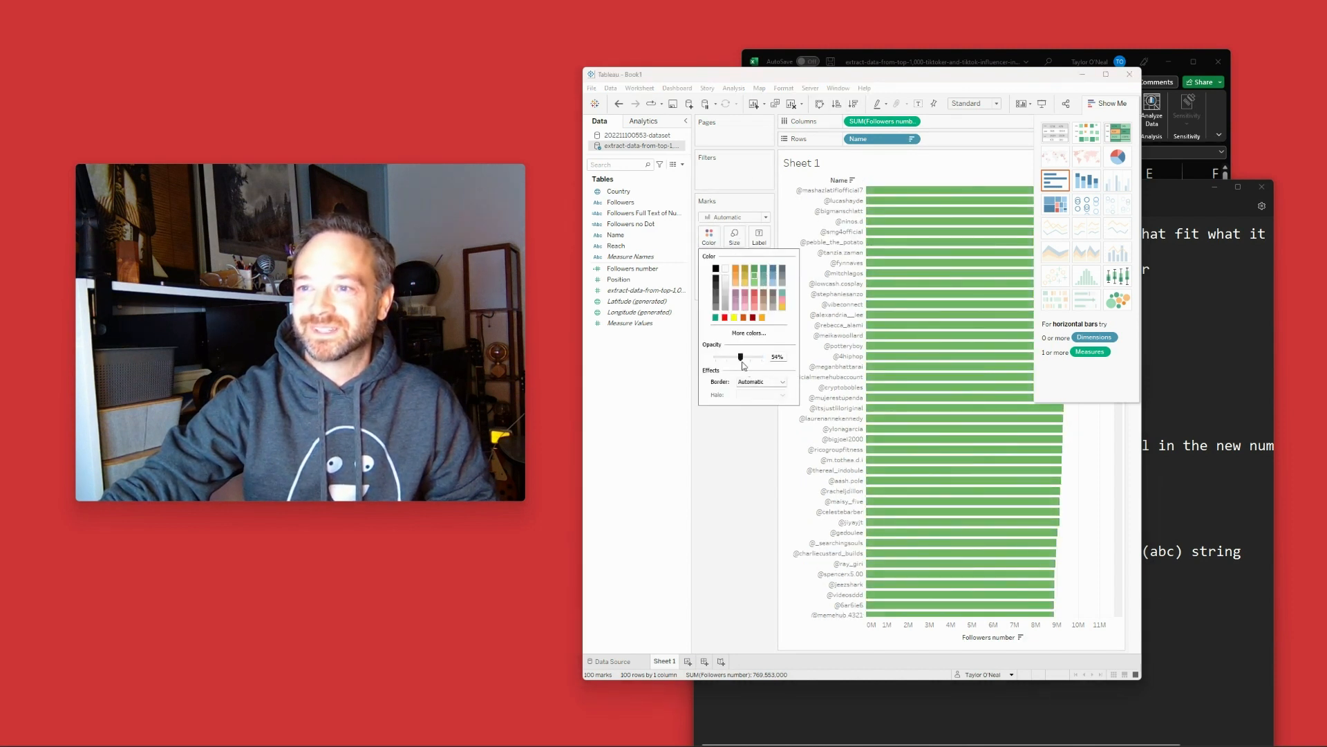
{"action": "left_click", "coordinate": [753, 382]}
{"action": "left_click", "coordinate": [744, 434]}
{"action": "left_click", "coordinate": [682, 443]}
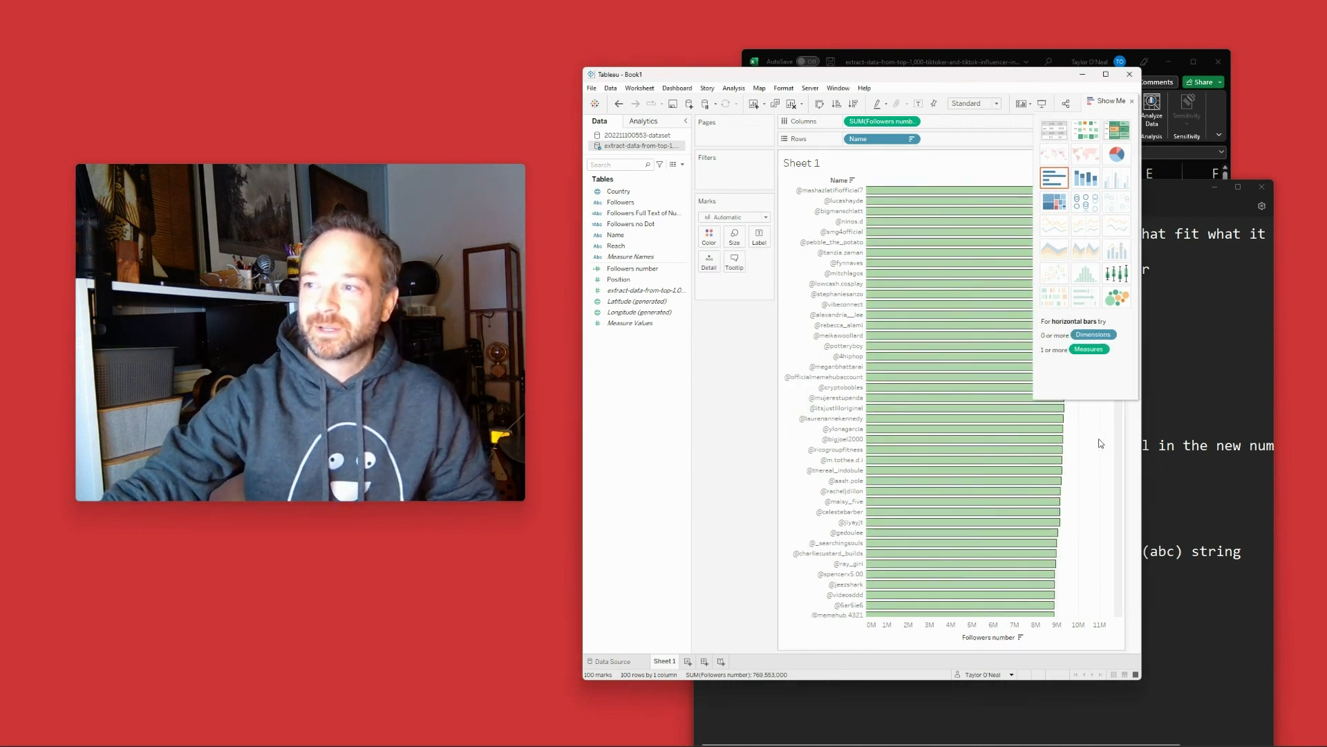
{"action": "left_click", "coordinate": [1132, 103]}
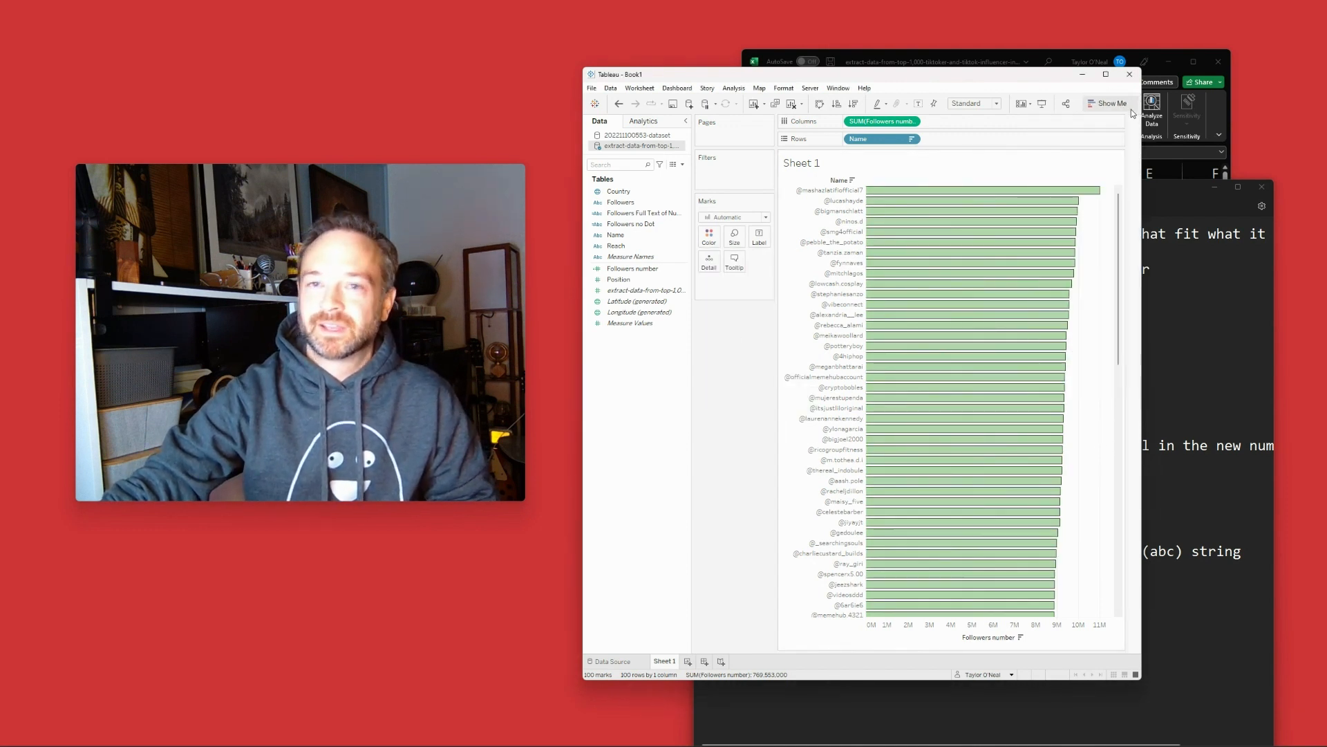